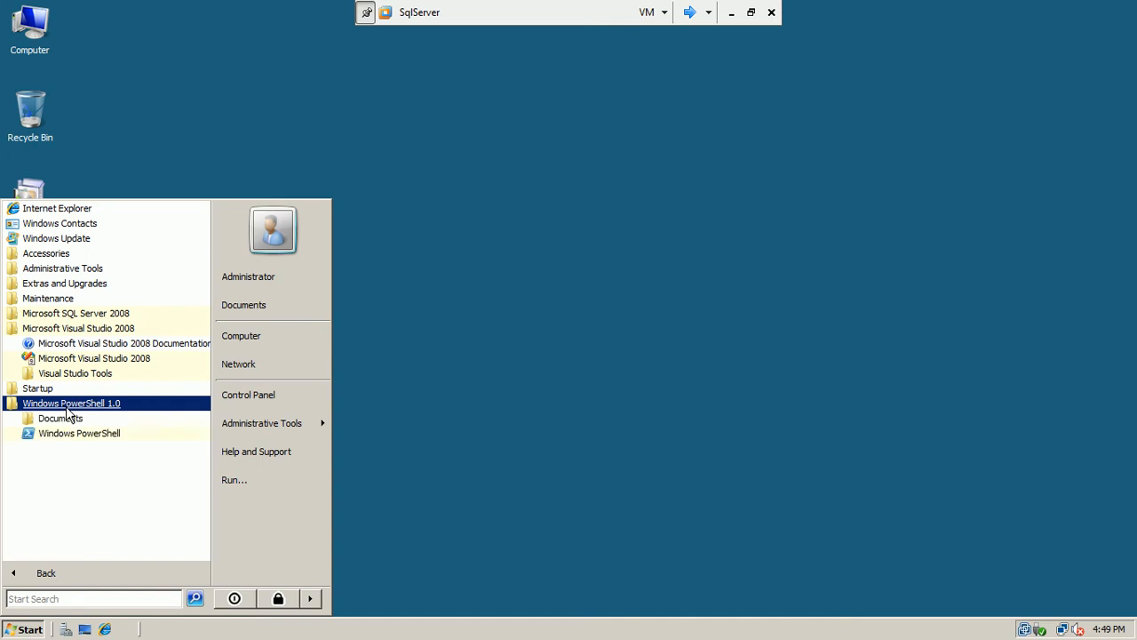
Step: Open SQL Server Business Intelligence Development Studio, view its start page full screen, and close it again
click(90, 316)
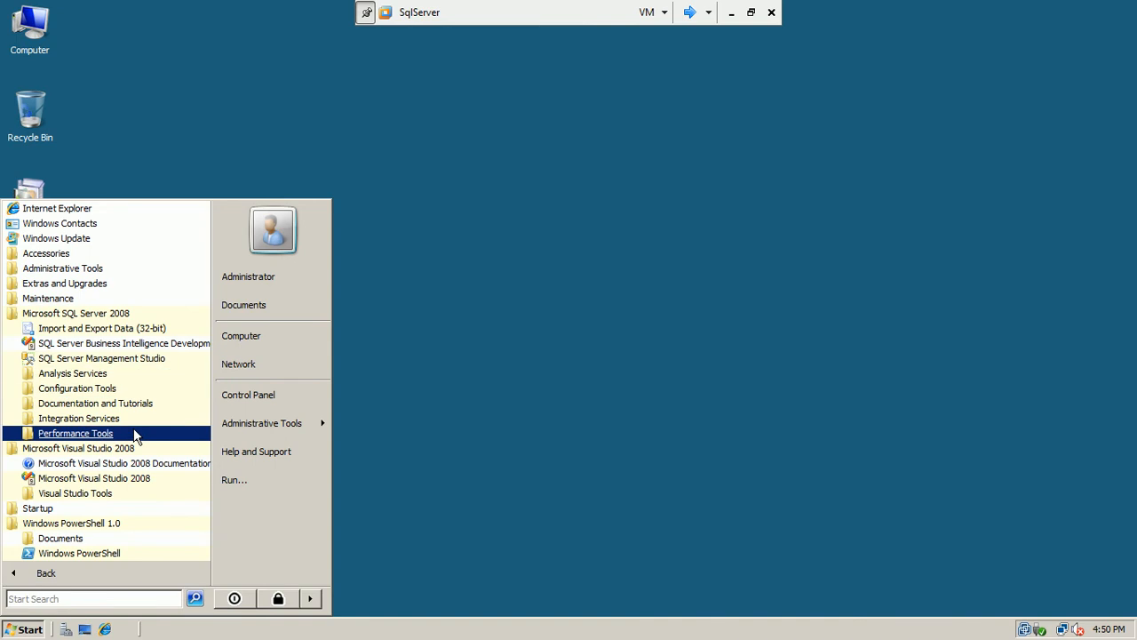
click(124, 345)
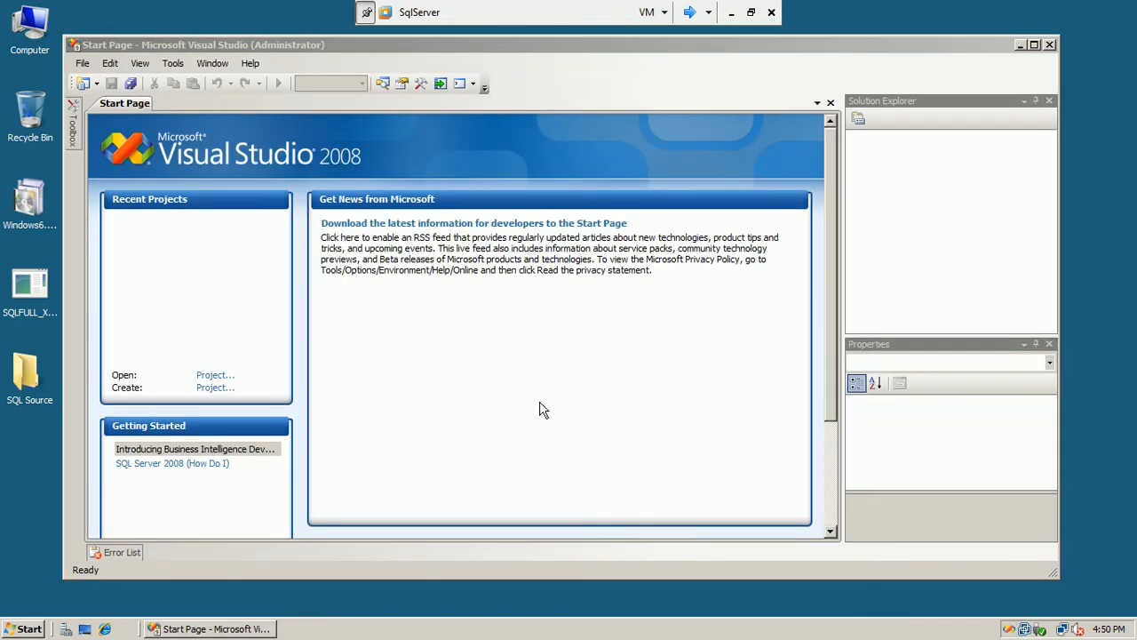
double_click(673, 49)
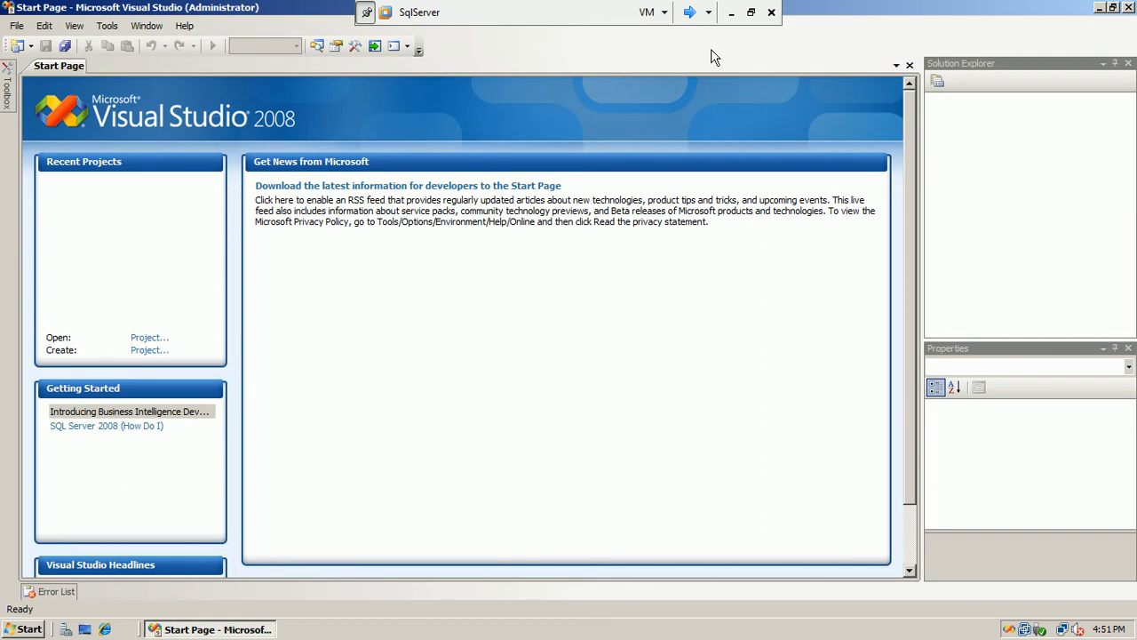
click(1129, 7)
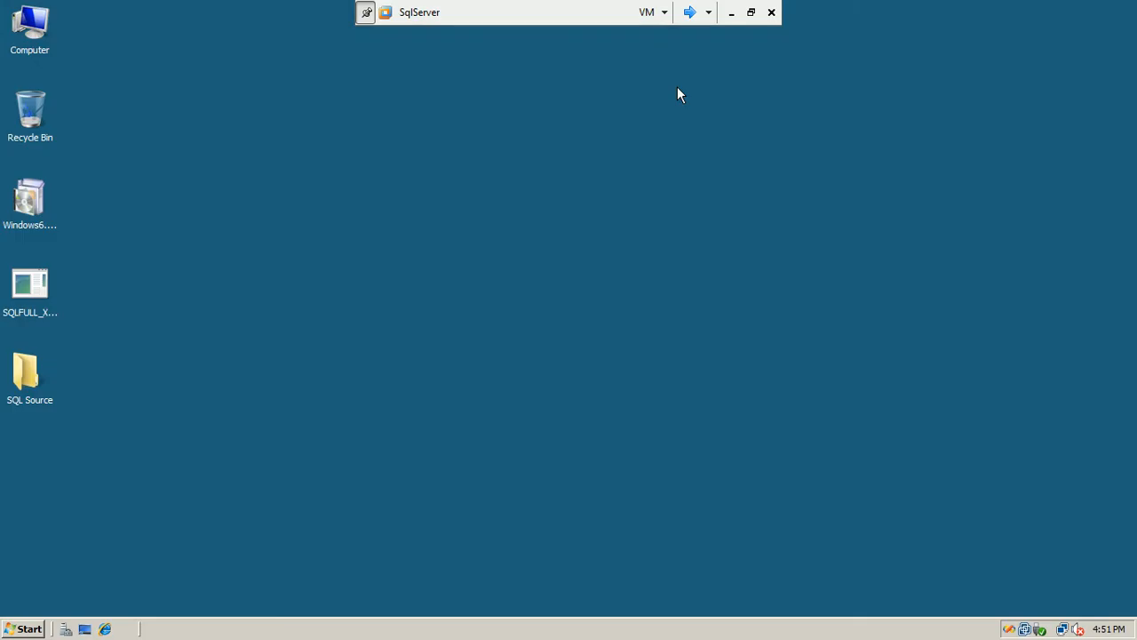
Step: Launch SQL Server Configuration Manager from the Configuration Tools of Microsoft SQL Server 2008
click(24, 629)
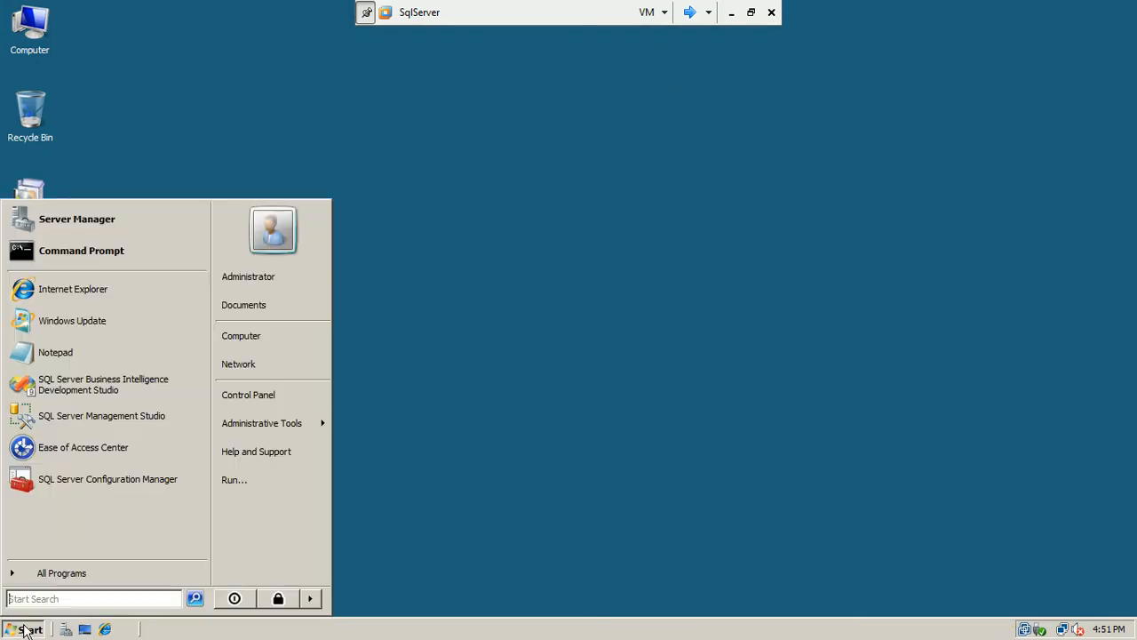
click(62, 573)
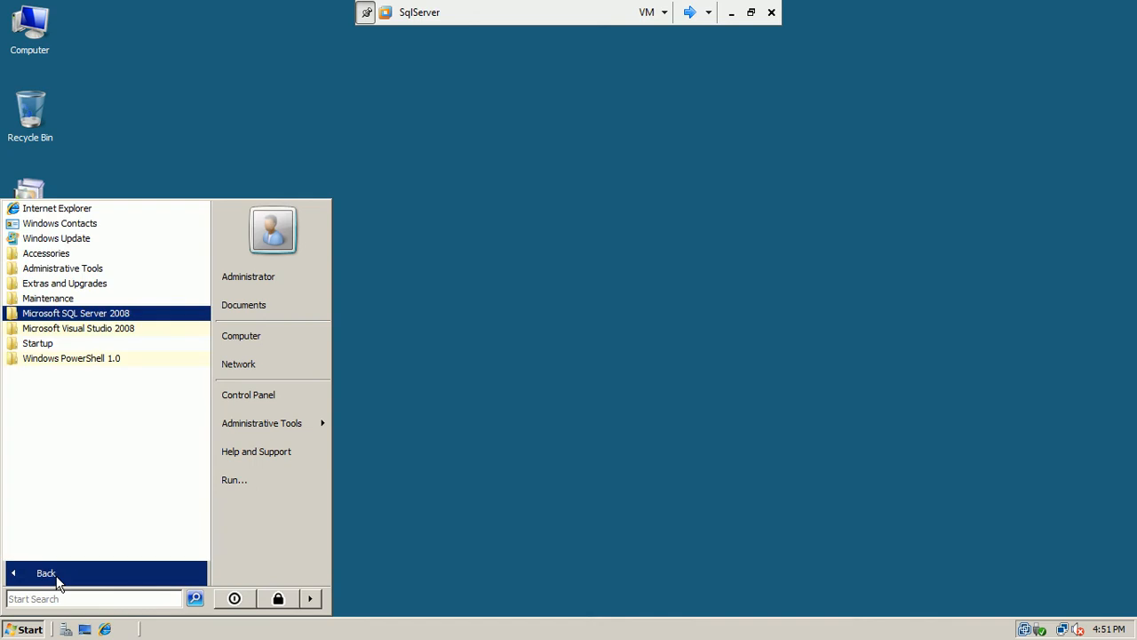
click(97, 318)
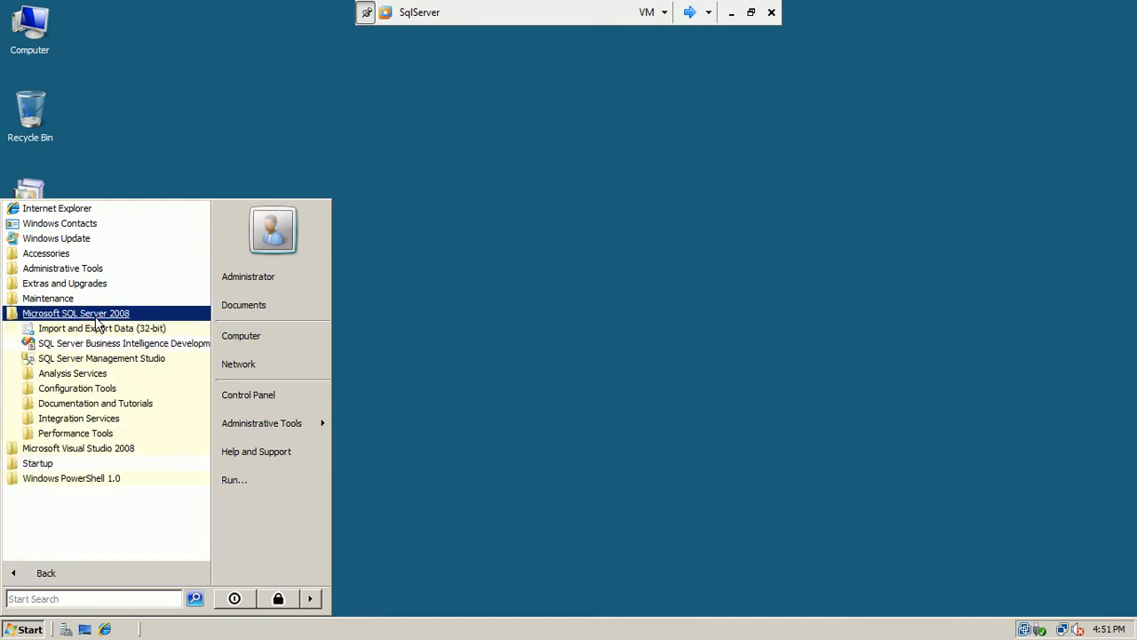
click(98, 378)
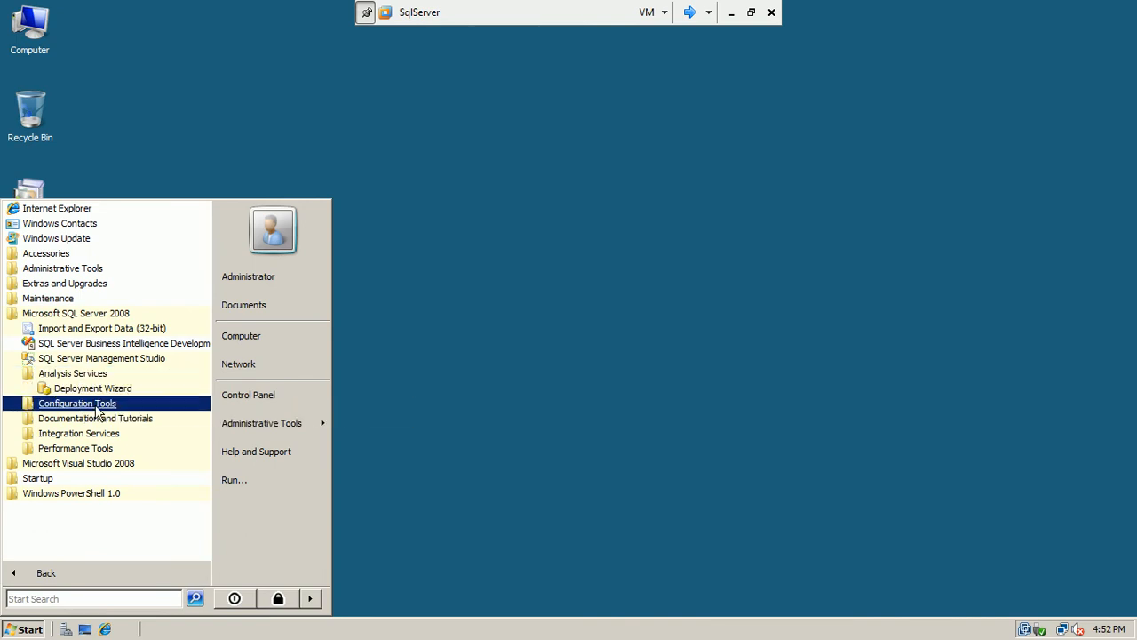
click(97, 407)
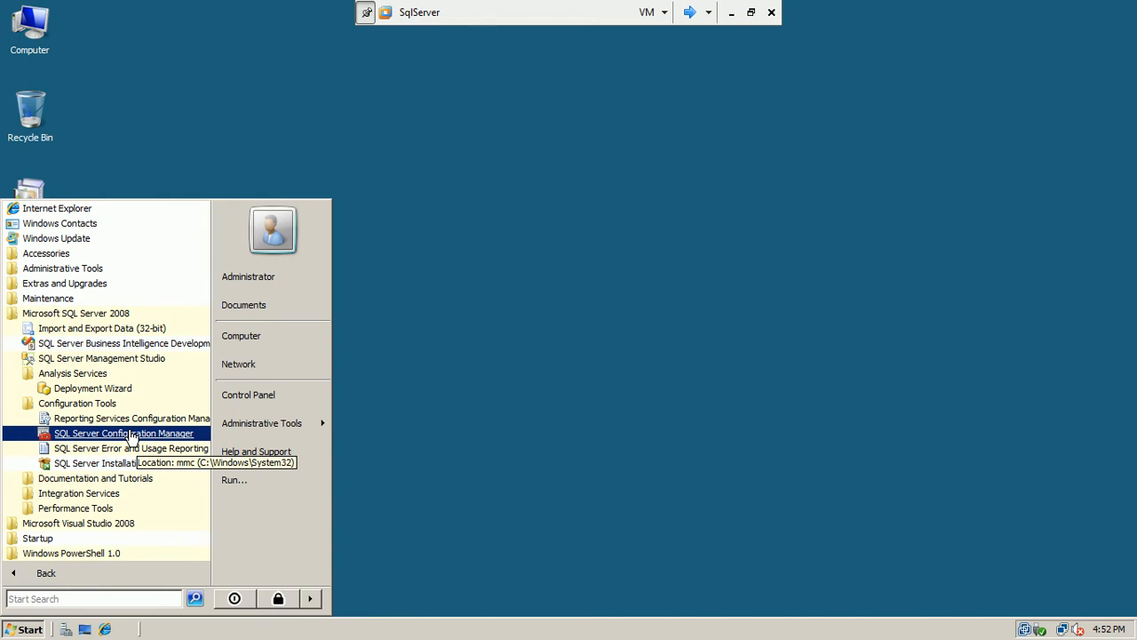
click(132, 434)
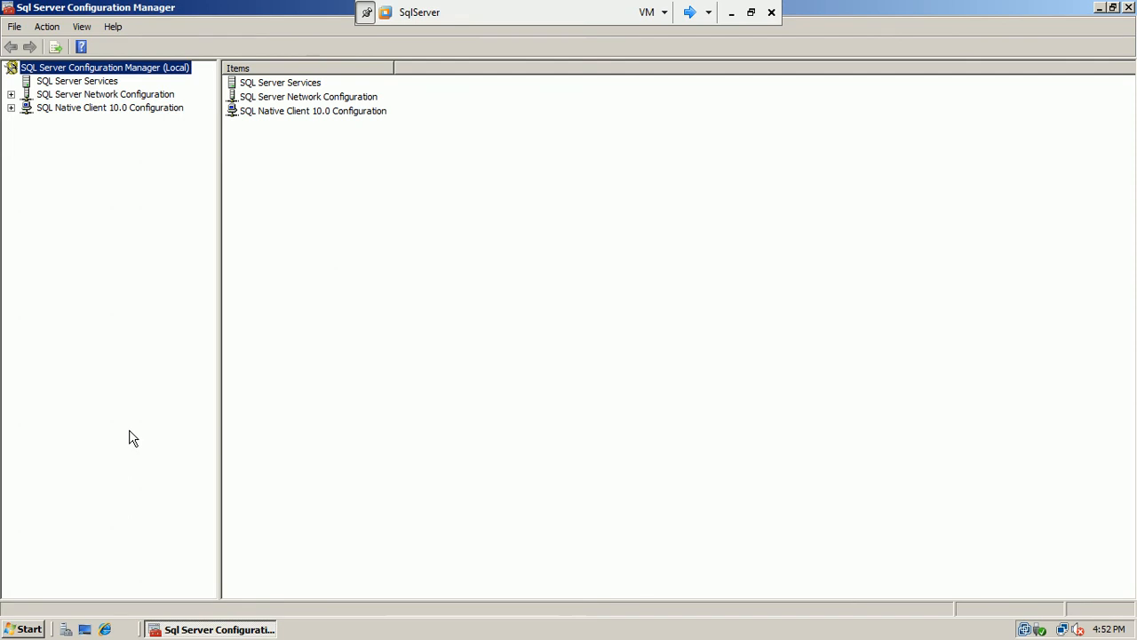
Step: Show the SQL Server Services with the Name column widened, and go through the services from Integration Services to Reporting Services
click(60, 86)
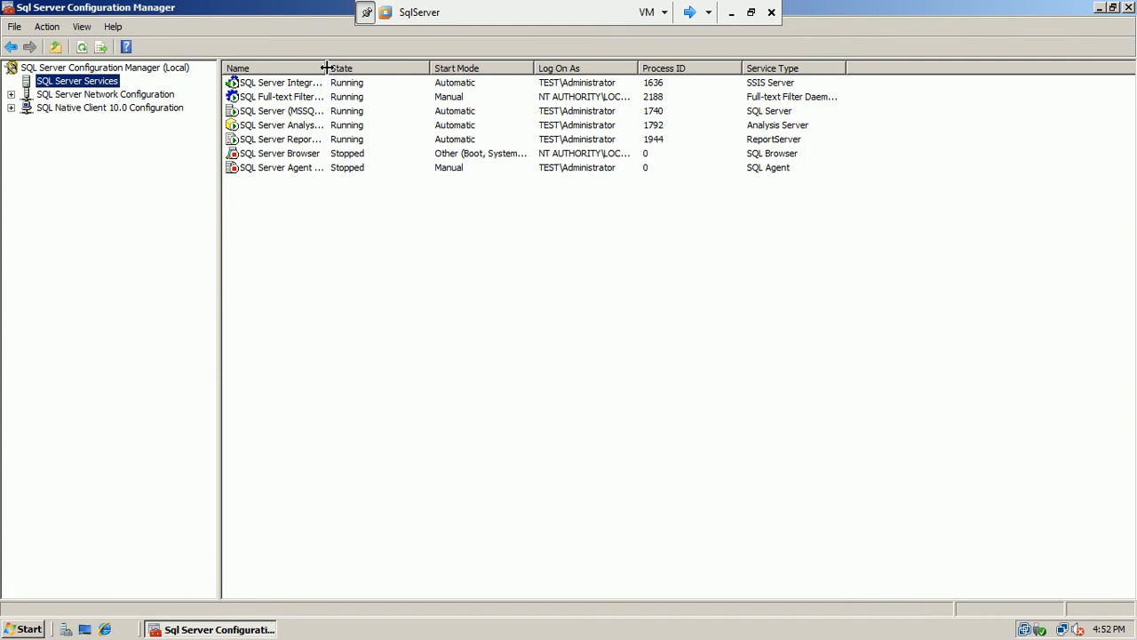
drag(325, 68, 432, 62)
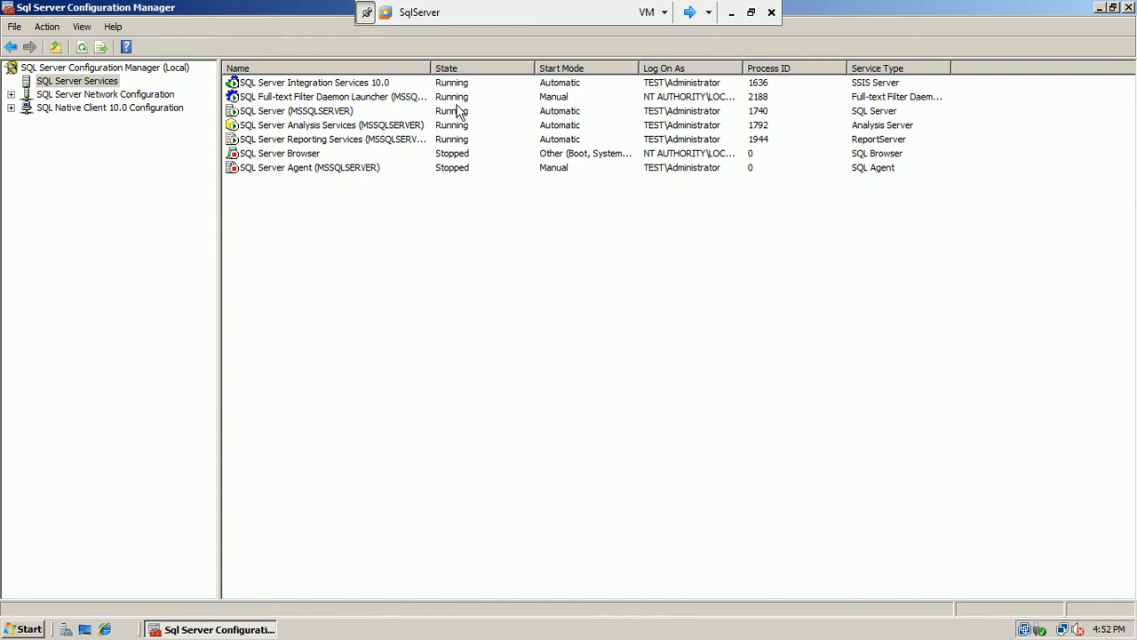
click(291, 82)
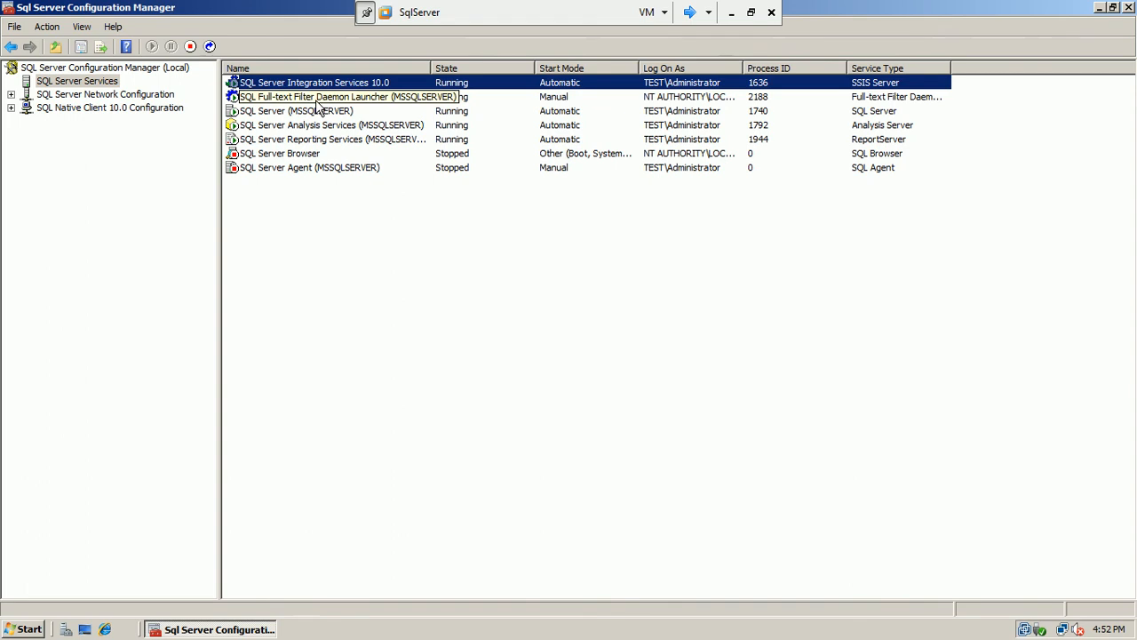
click(316, 98)
click(314, 112)
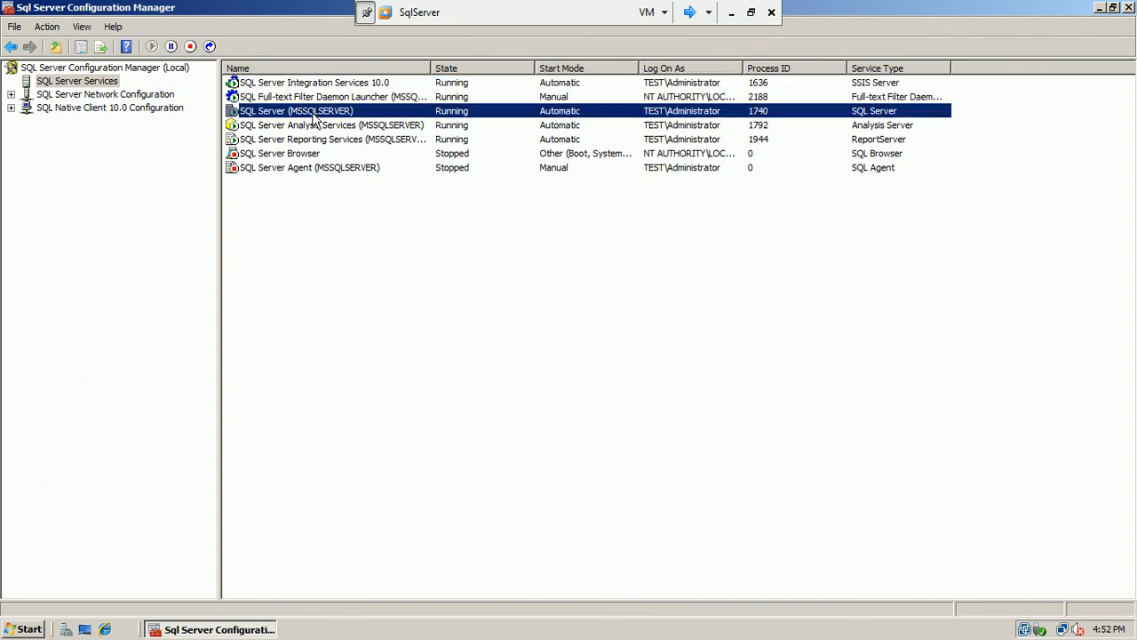
click(317, 125)
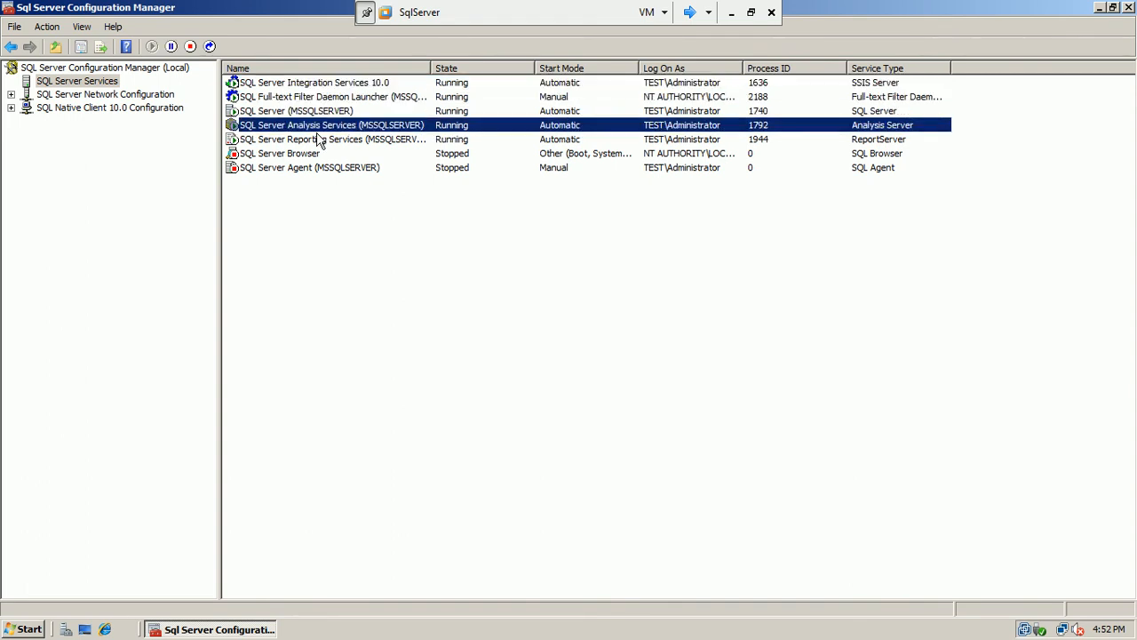
click(322, 139)
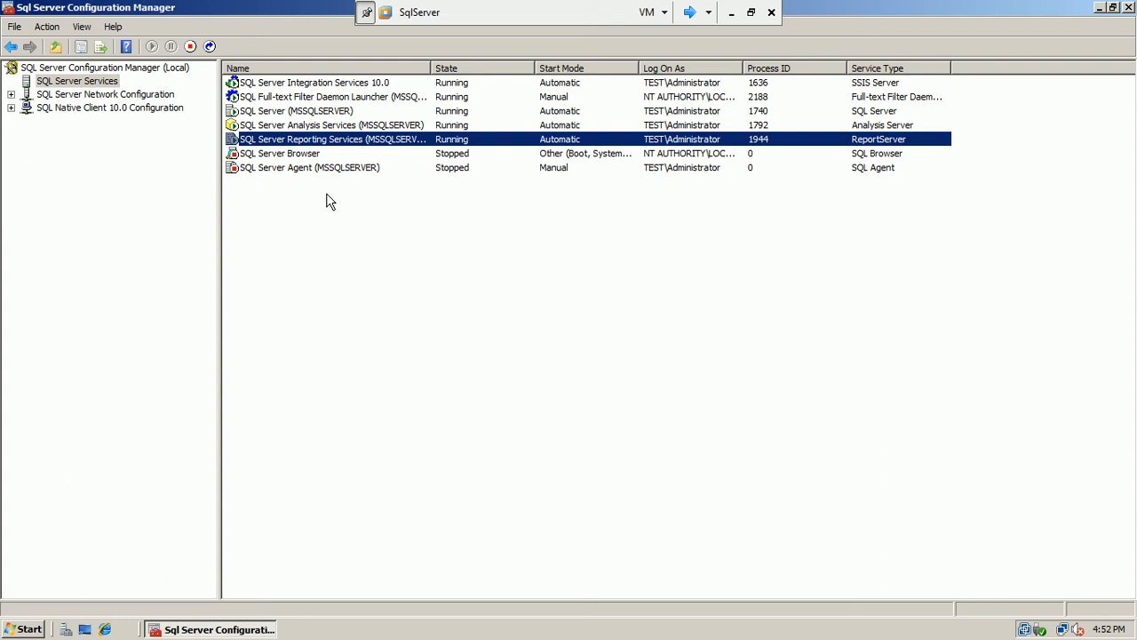
Step: Open the properties of the SQL Server Agent (MSSQLSERVER) service and examine its log-on account name
click(317, 172)
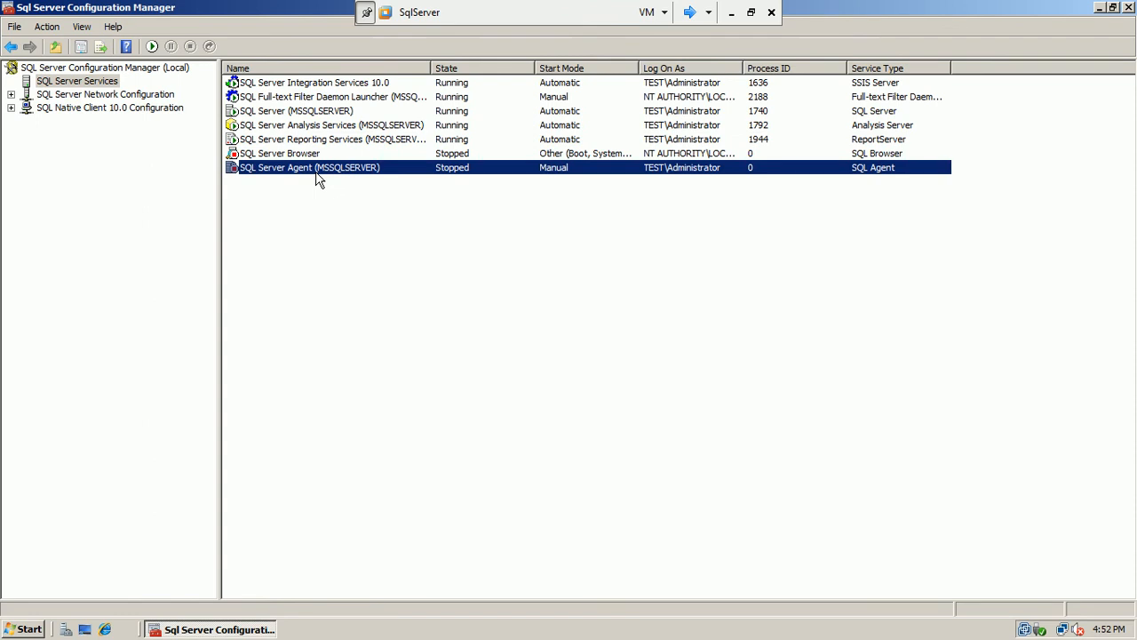
right_click(319, 177)
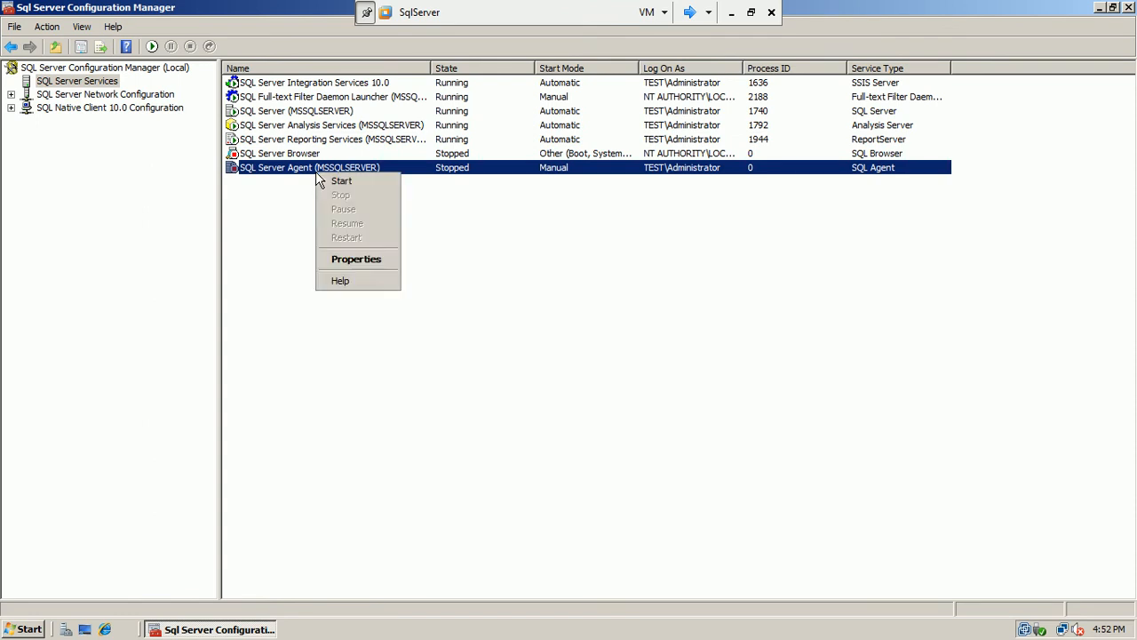
click(346, 260)
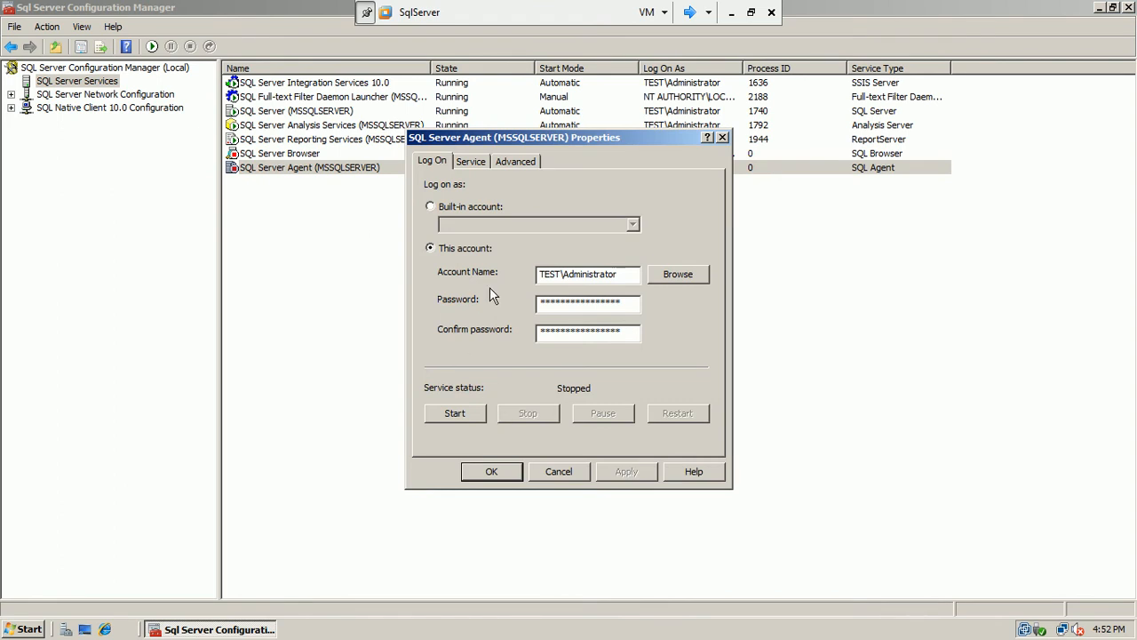
double_click(588, 277)
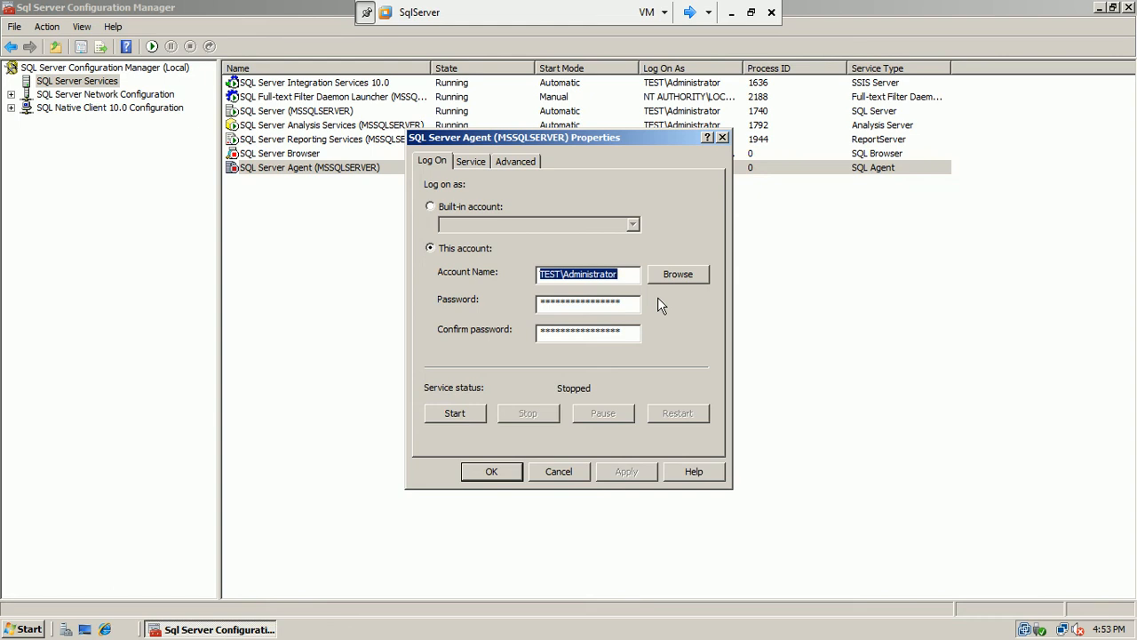
Step: Review the SQL Server Agent's start mode options, advanced settings and log-on controls, and close its properties without saving
click(478, 165)
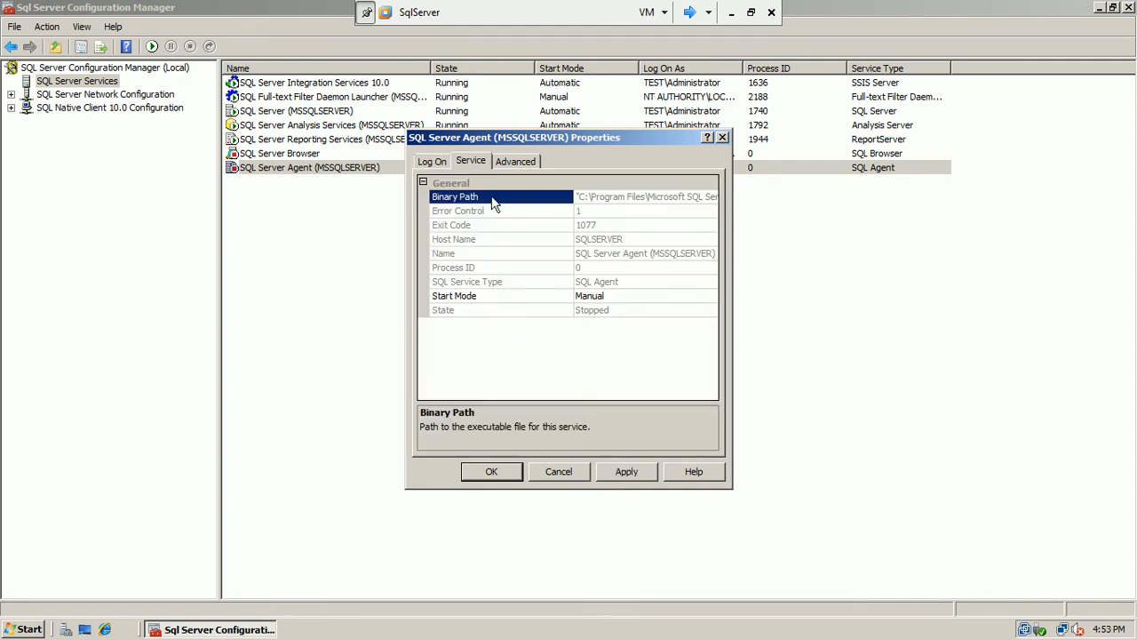
click(600, 301)
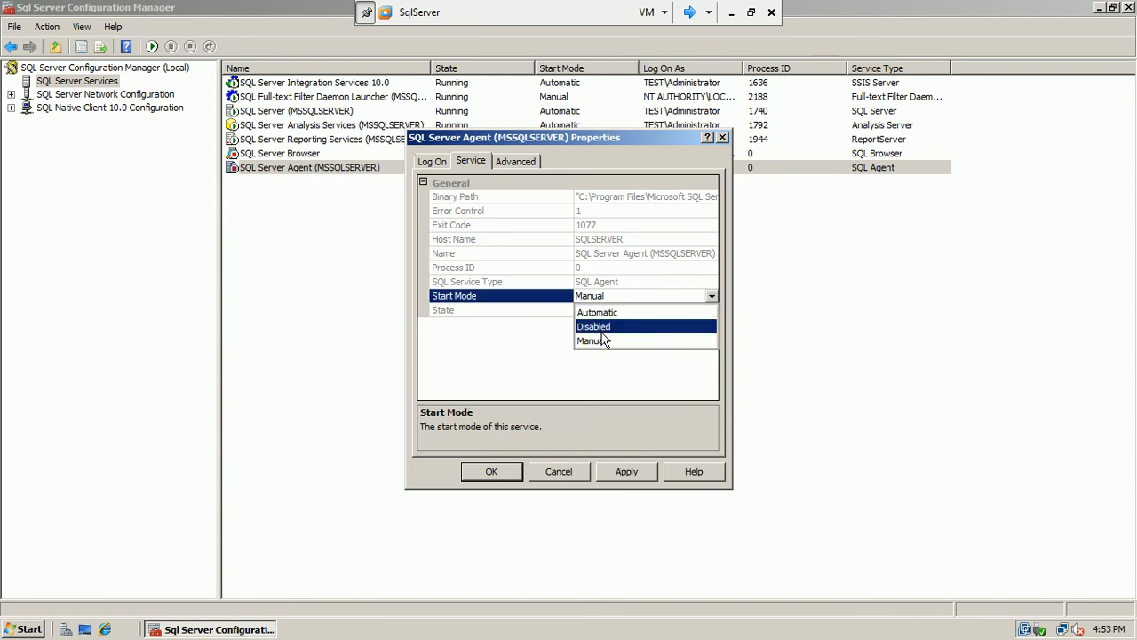
click(551, 351)
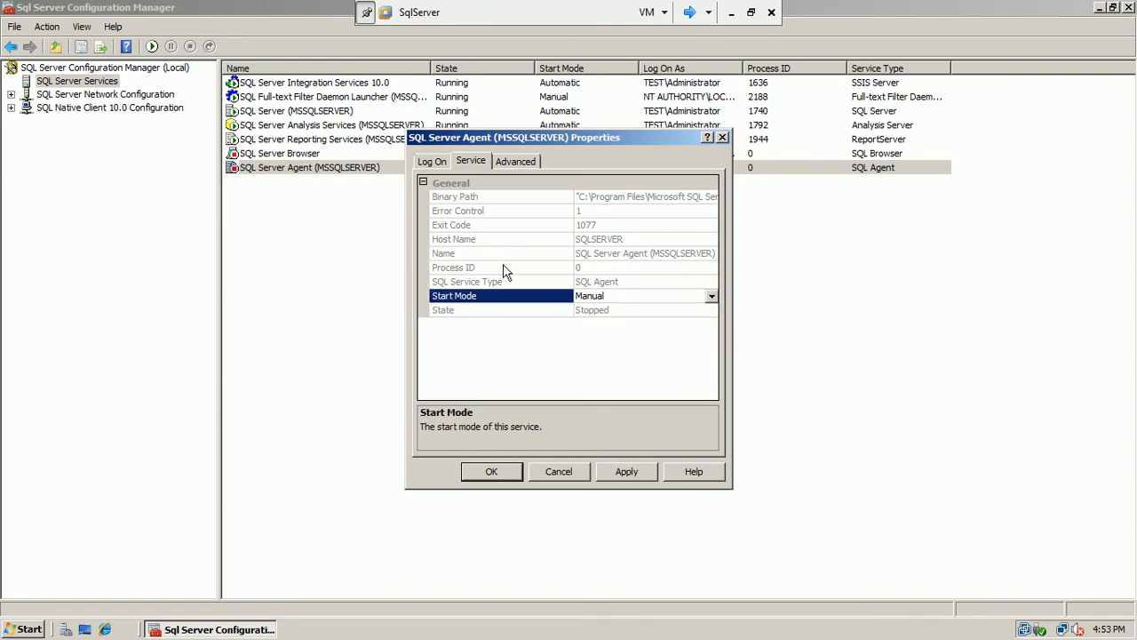
click(519, 165)
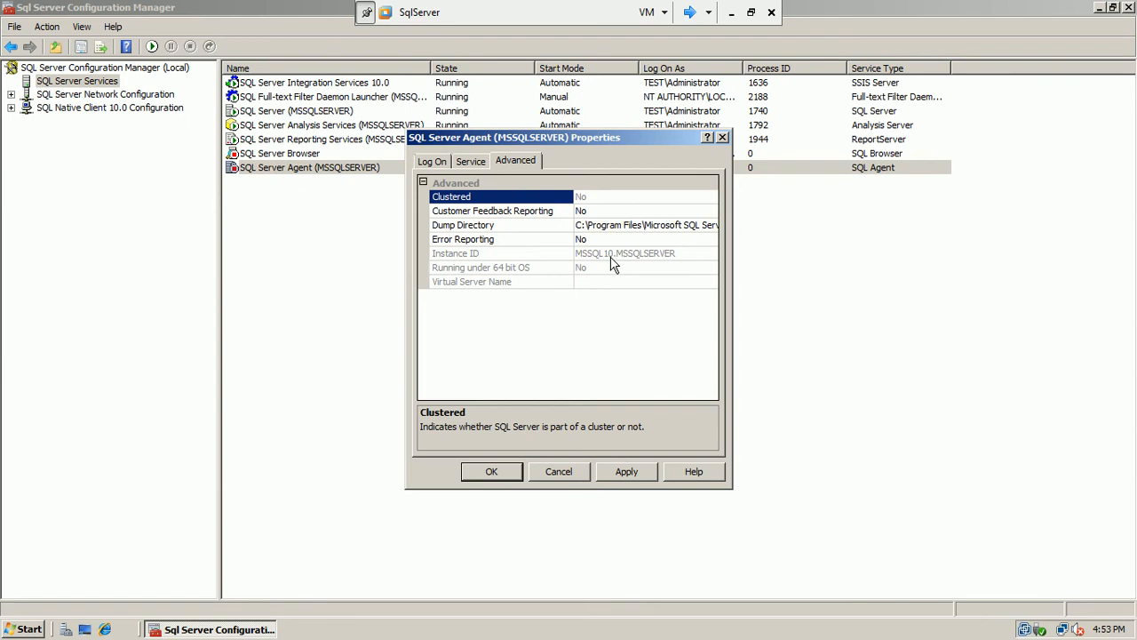
click(432, 160)
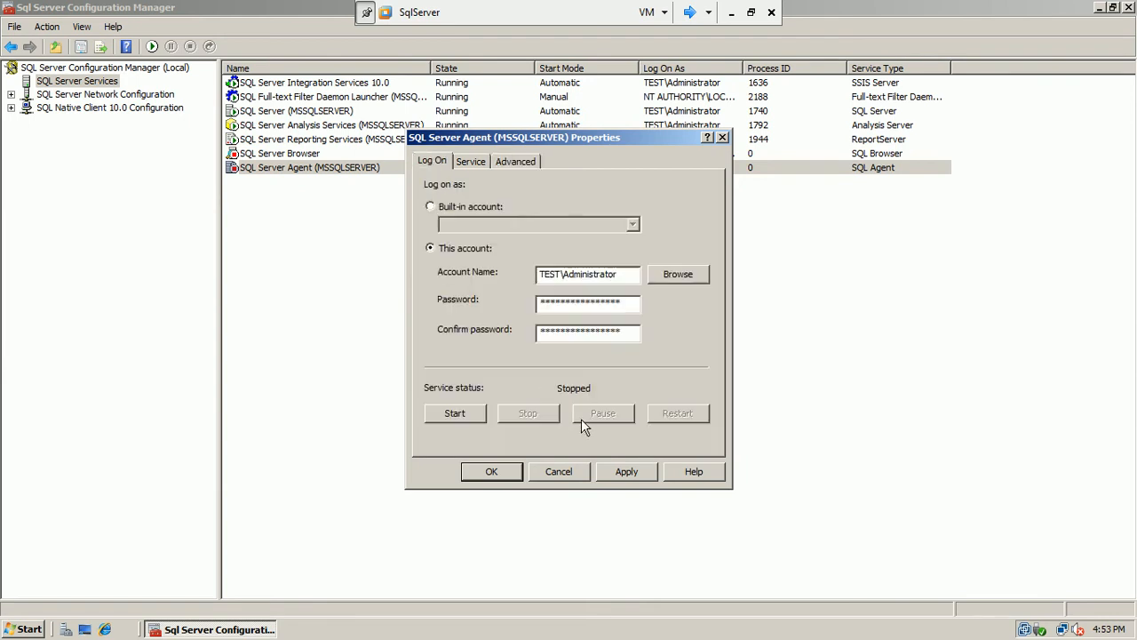
click(581, 470)
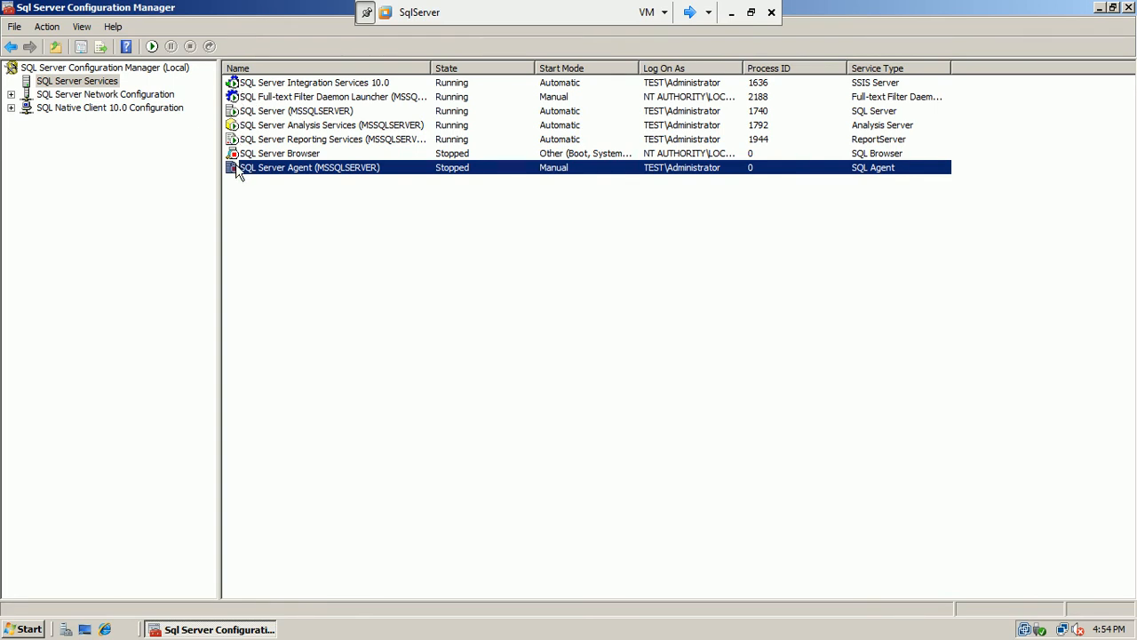
Step: Widen the Log On As column and examine the accounts and service types of the listed SQL Server services
click(359, 240)
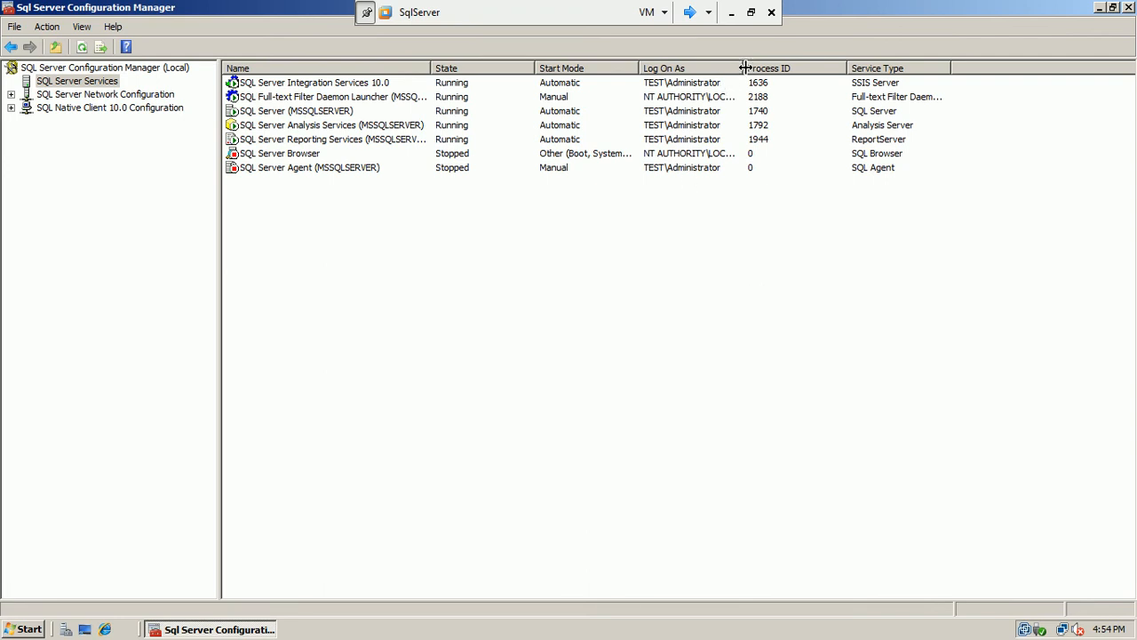
drag(744, 67, 793, 64)
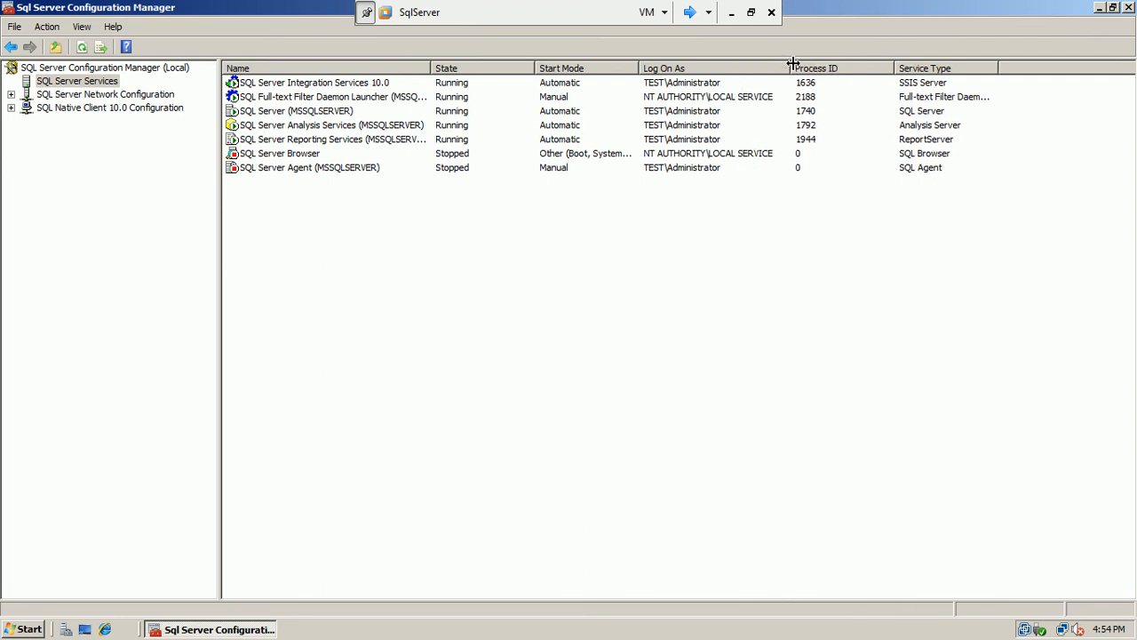
click(764, 99)
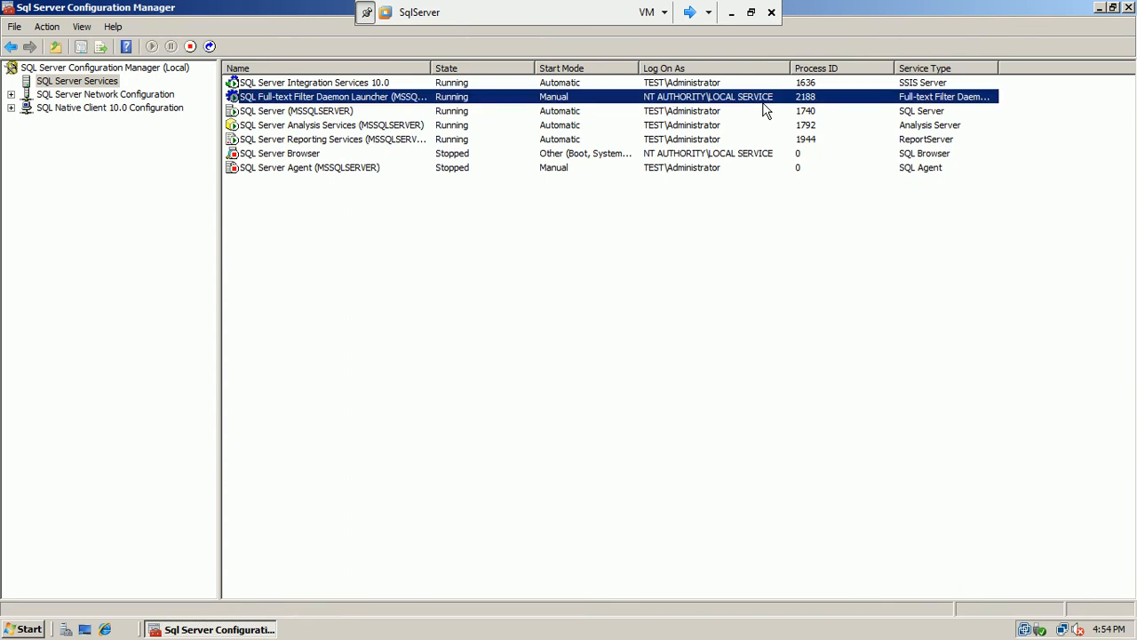
click(751, 153)
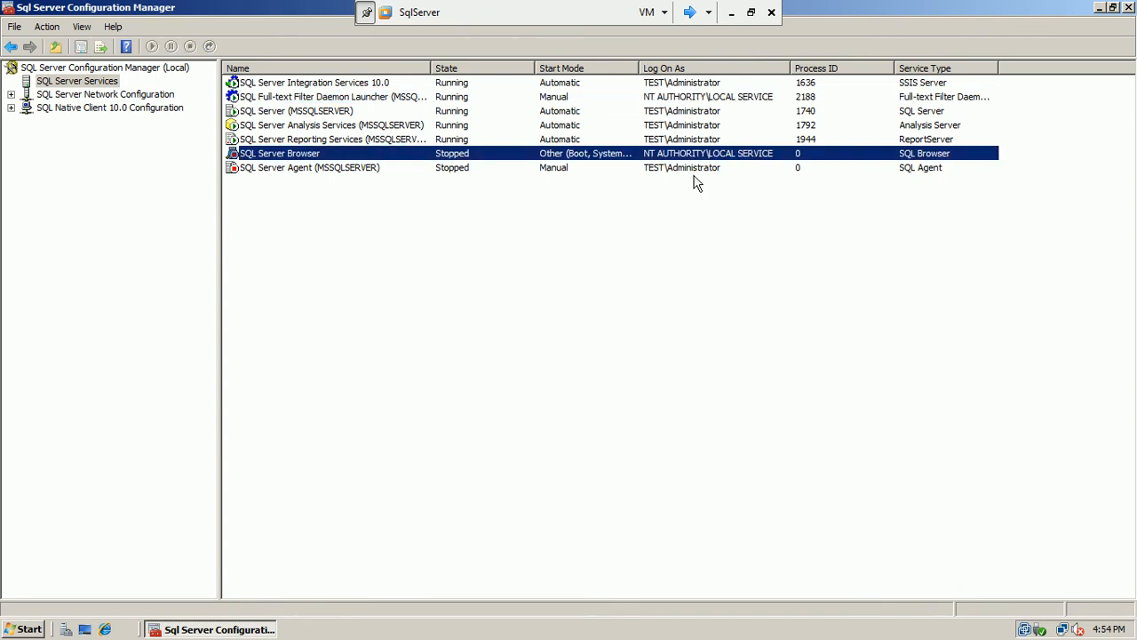
click(945, 87)
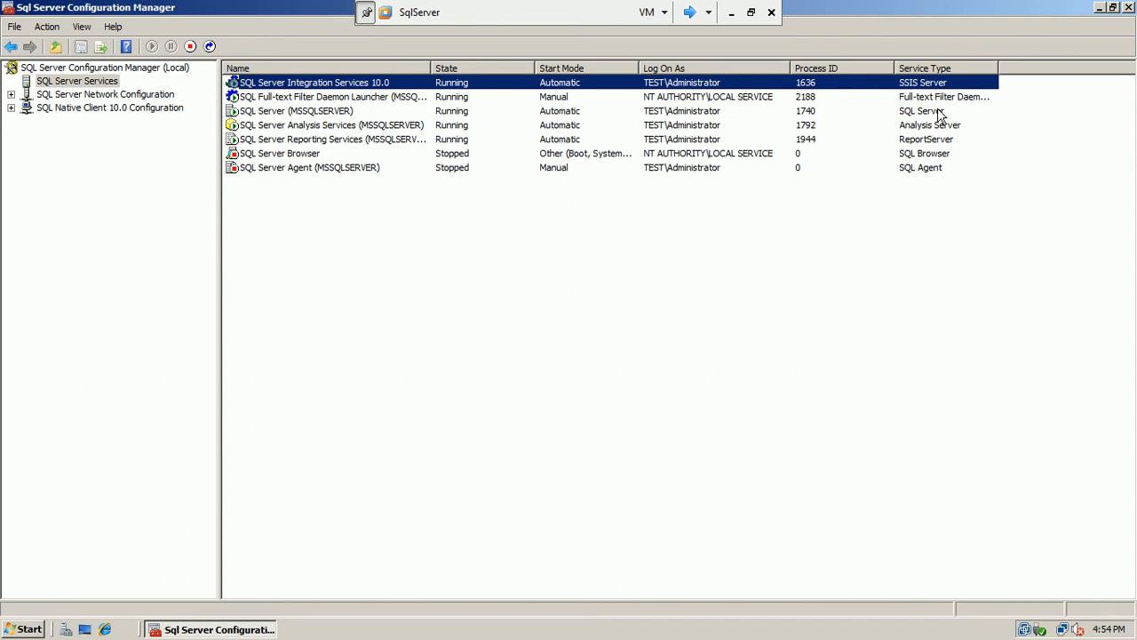
click(935, 170)
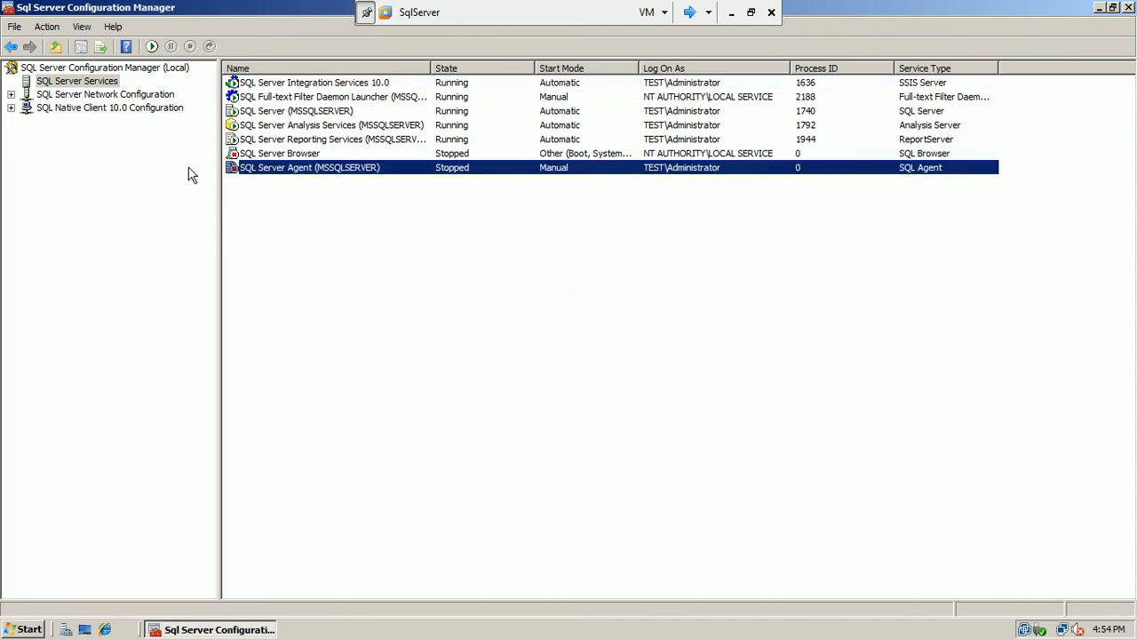
Step: Show the network protocols for MSSQLSERVER and expand the SQL Native Client 10.0 Configuration
click(92, 97)
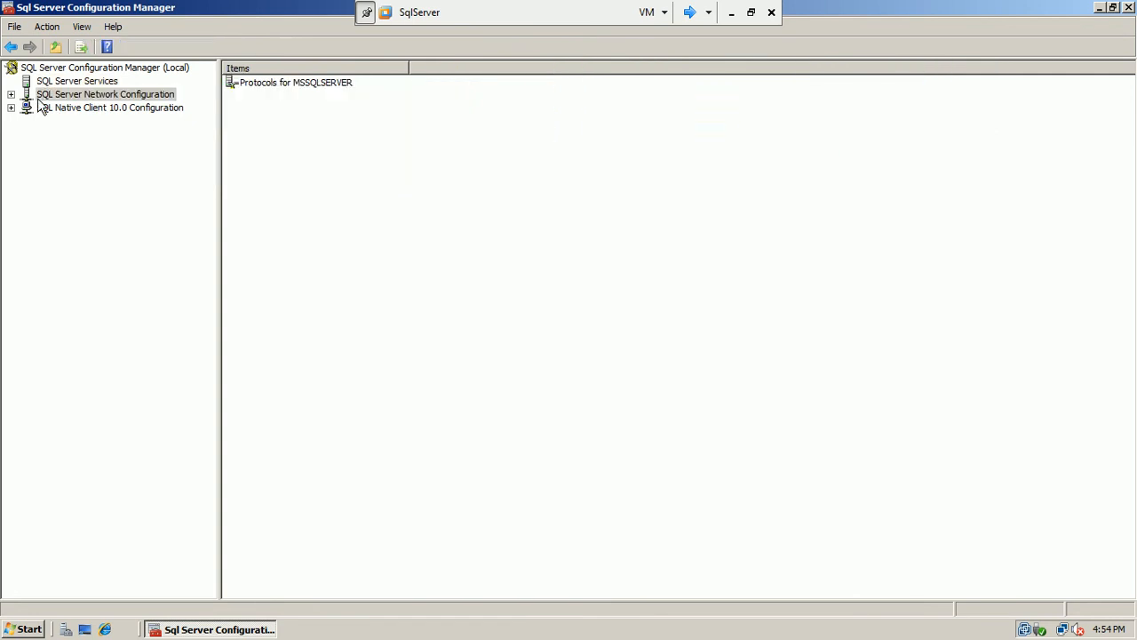
click(11, 95)
click(77, 107)
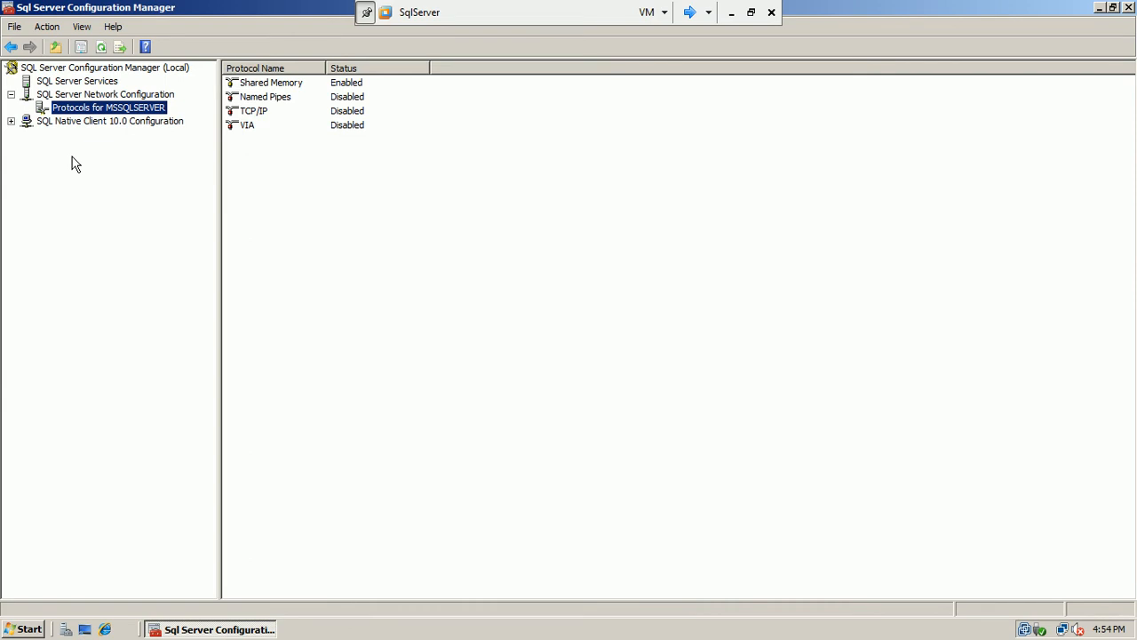
click(10, 121)
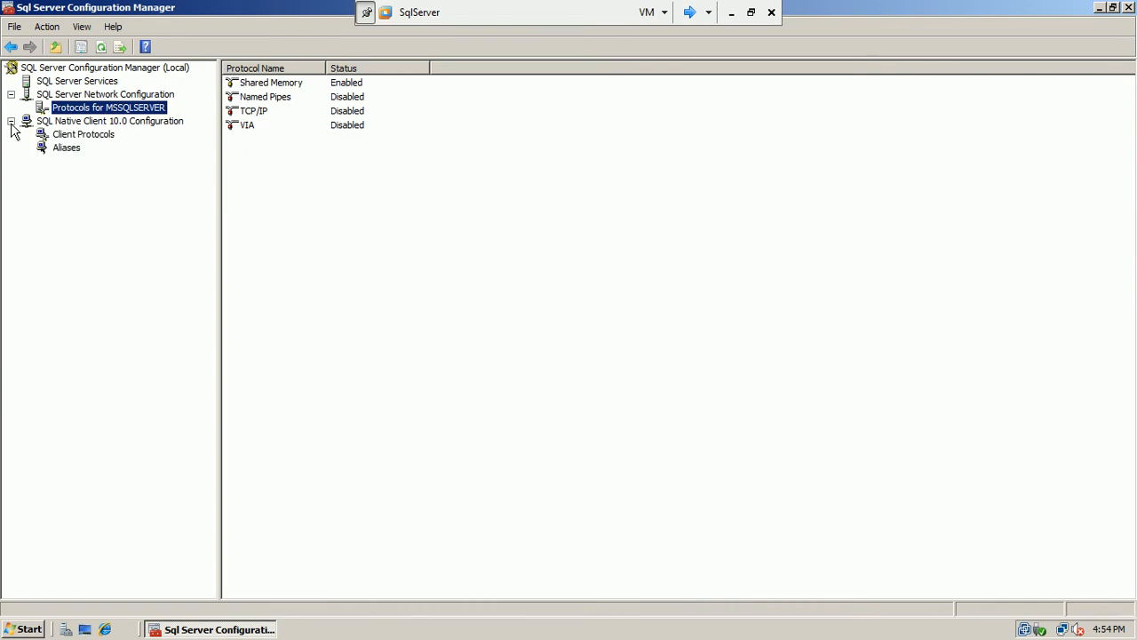
Step: Examine the client protocols and aliases of the SQL Native Client 10.0 Configuration
click(76, 135)
click(67, 148)
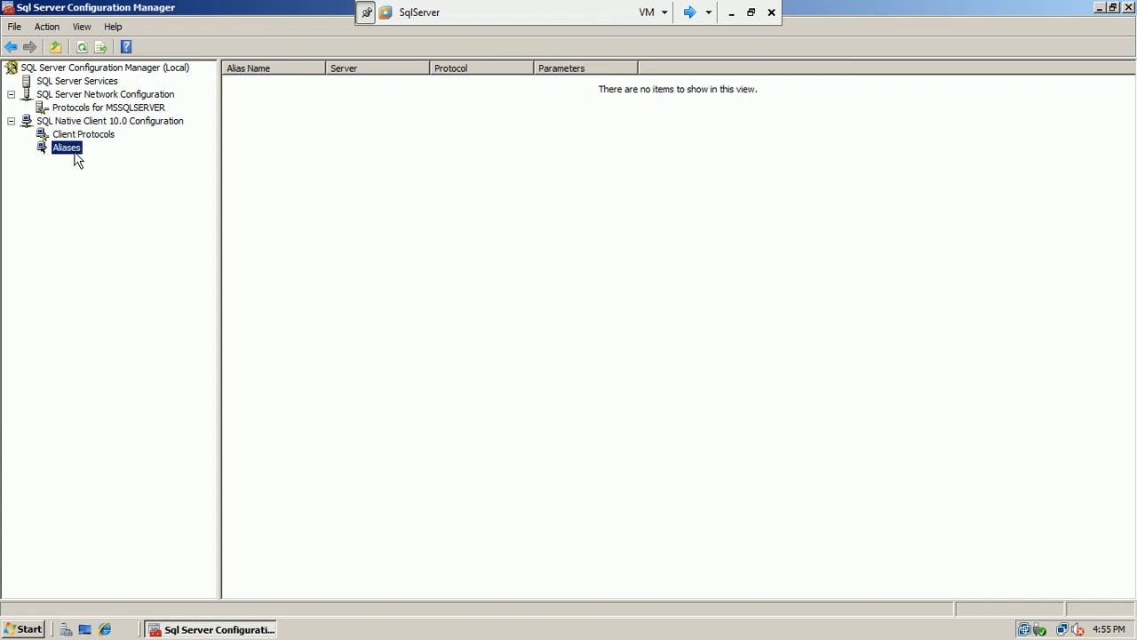
Step: Return to the SQL Server services, select SQL Server Agent (MSSQLSERVER), and close SQL Server Configuration Manager
click(73, 83)
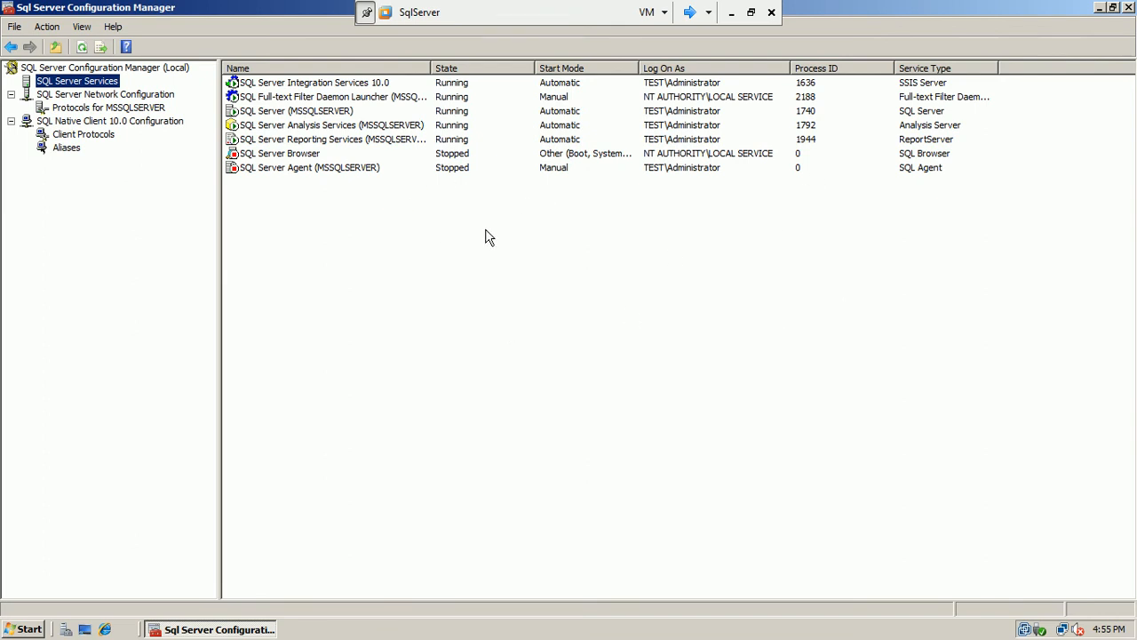
click(303, 168)
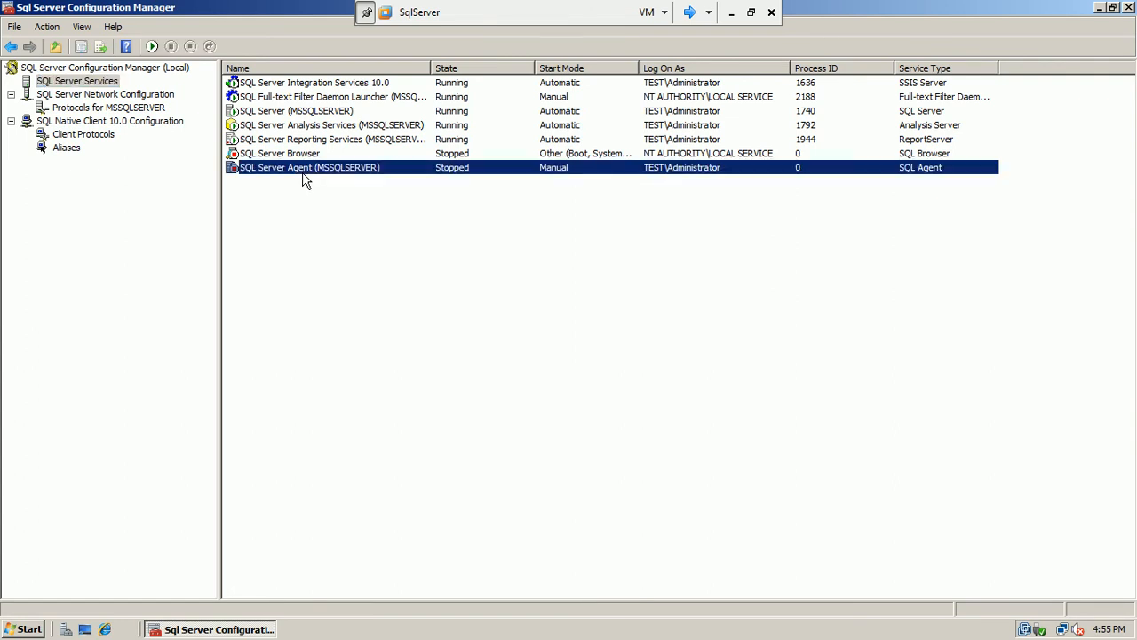
click(1132, 7)
Step: Launch SQL Server Installation Center from the Configuration Tools of the Microsoft SQL Server 2008 program group
click(26, 630)
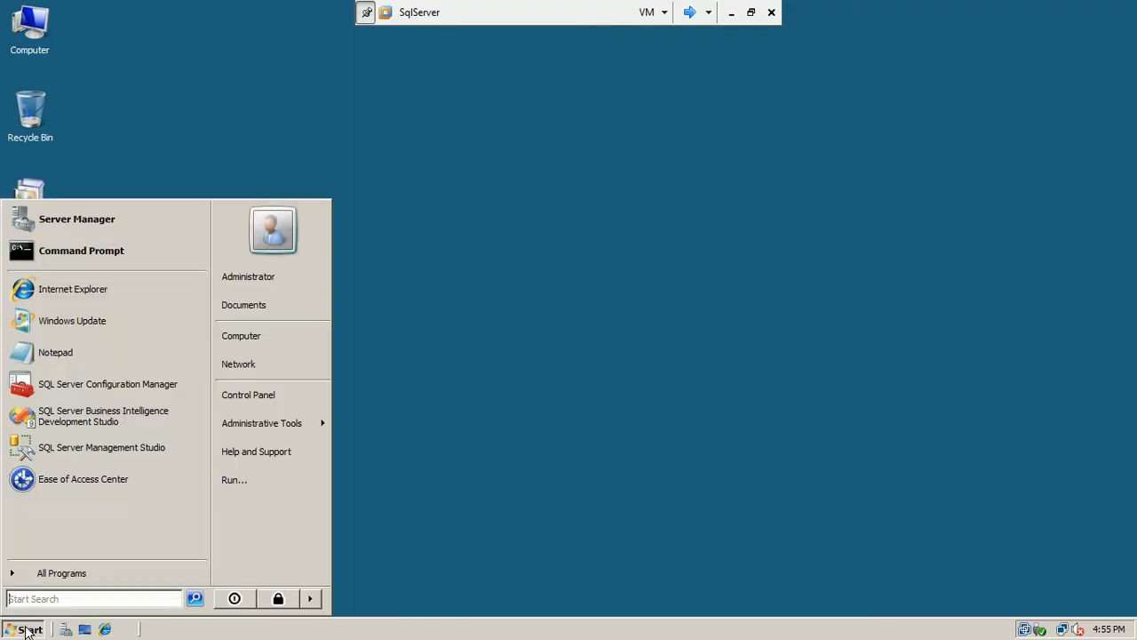
click(52, 576)
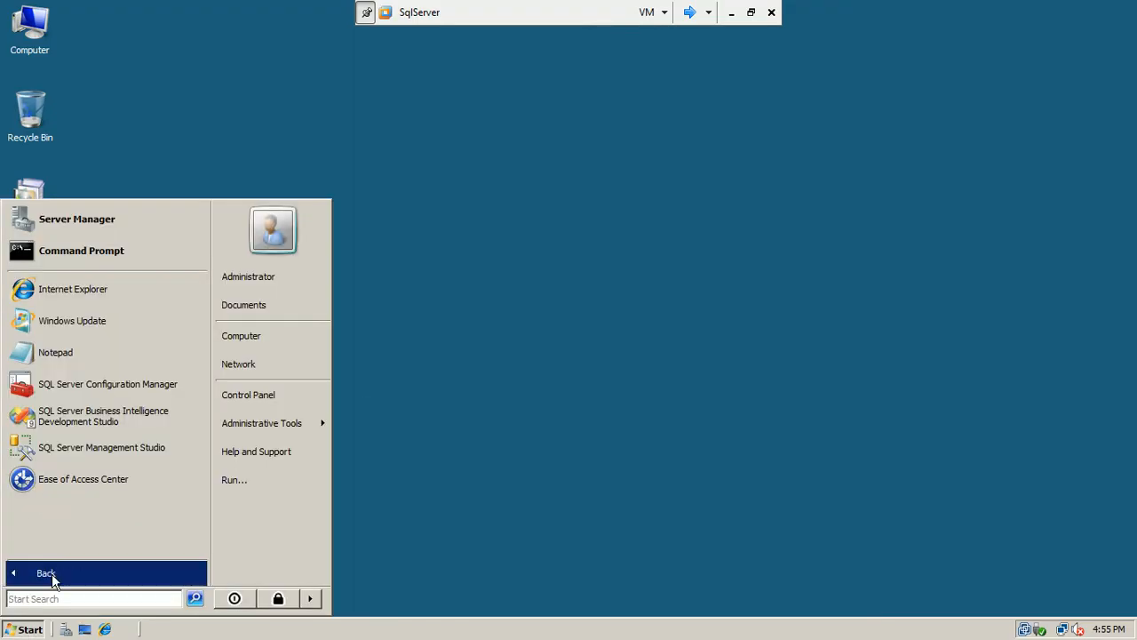
click(80, 314)
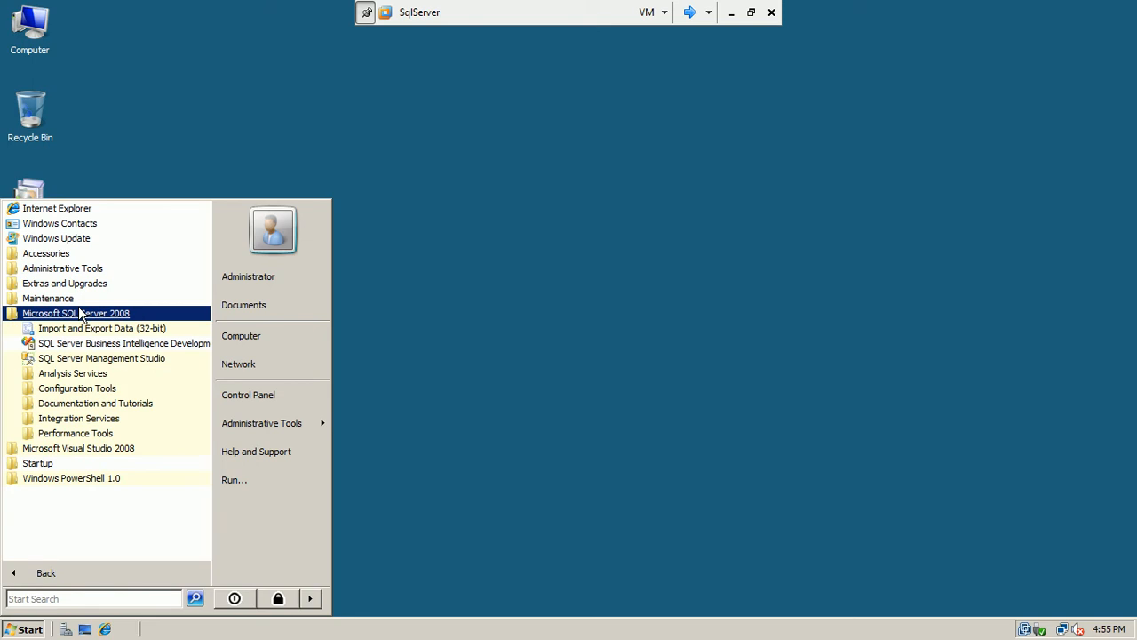
click(100, 407)
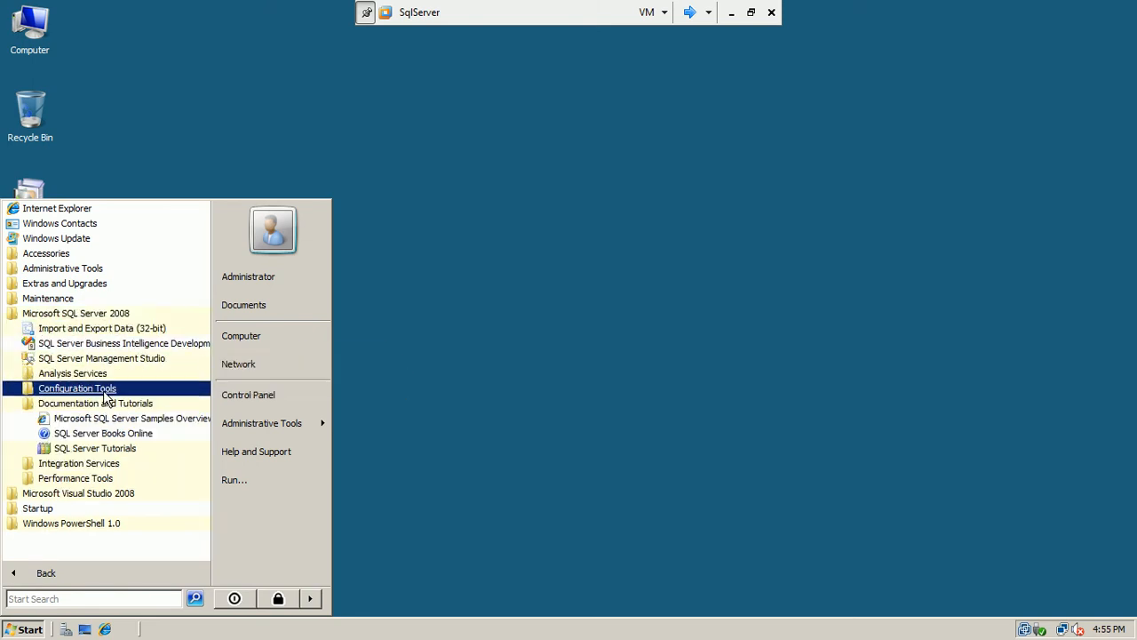
click(105, 389)
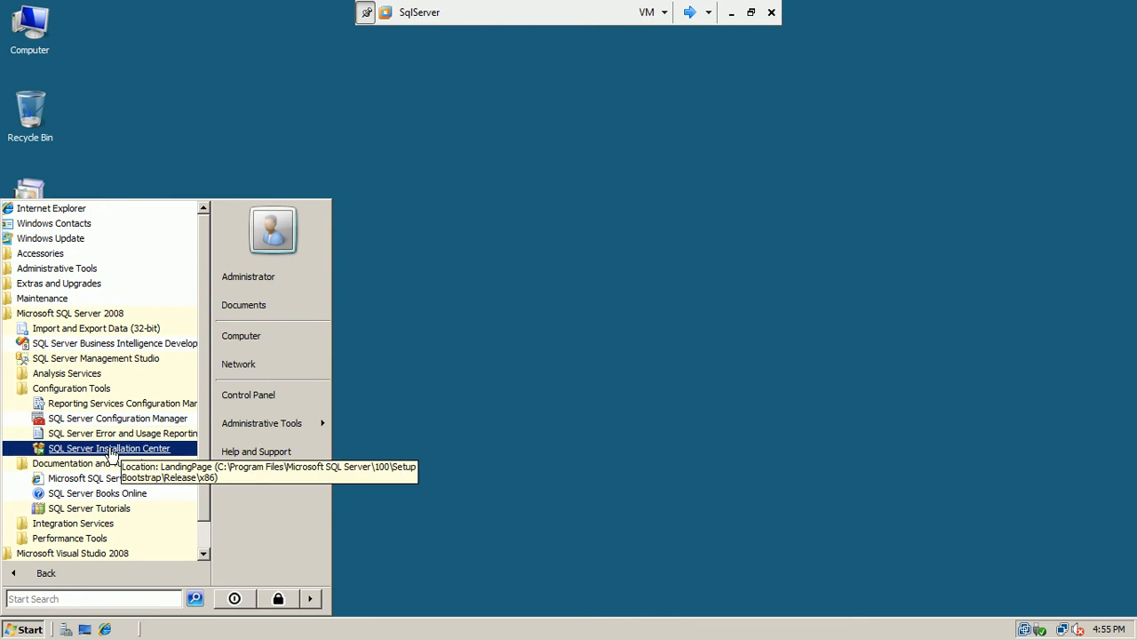
click(109, 449)
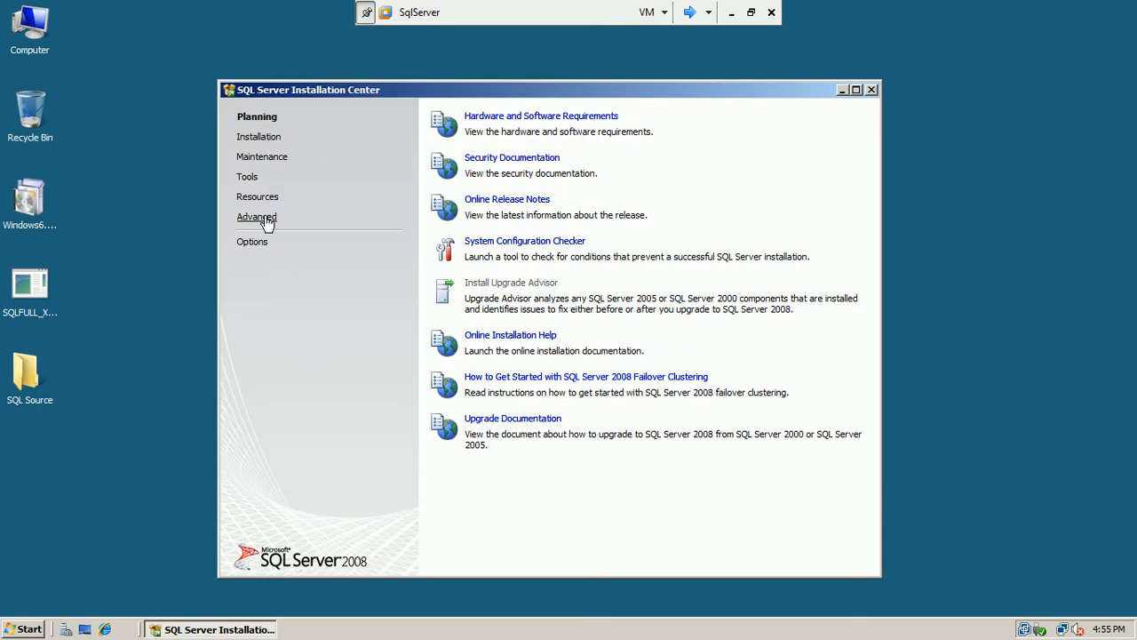
Step: Review the Maintenance and Installation options, and close SQL Server Installation Center
click(278, 157)
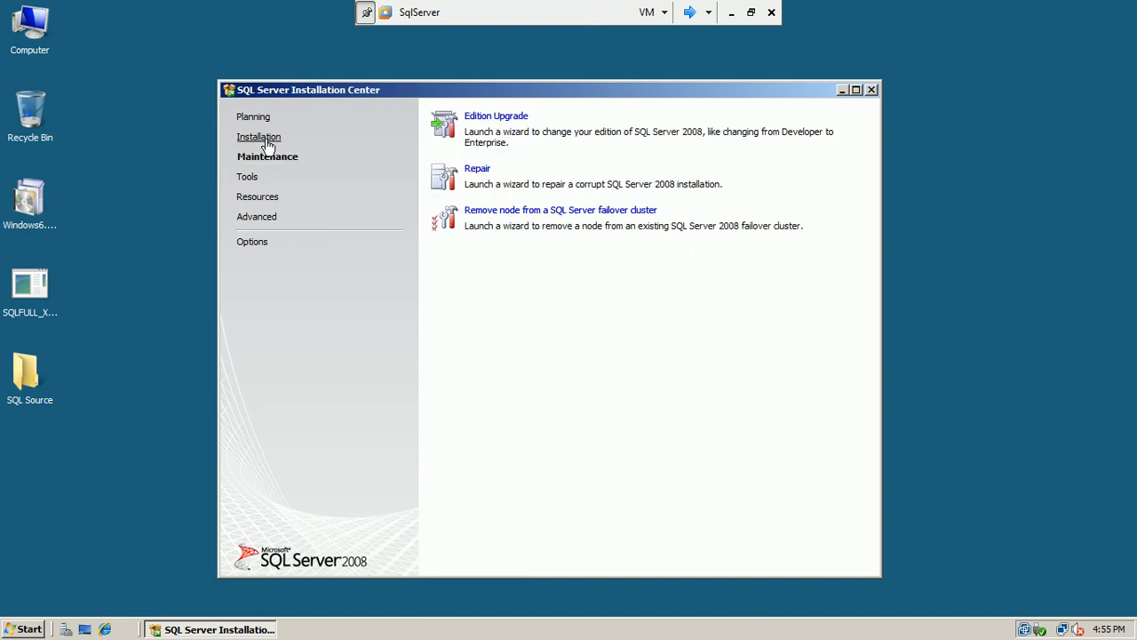
click(267, 137)
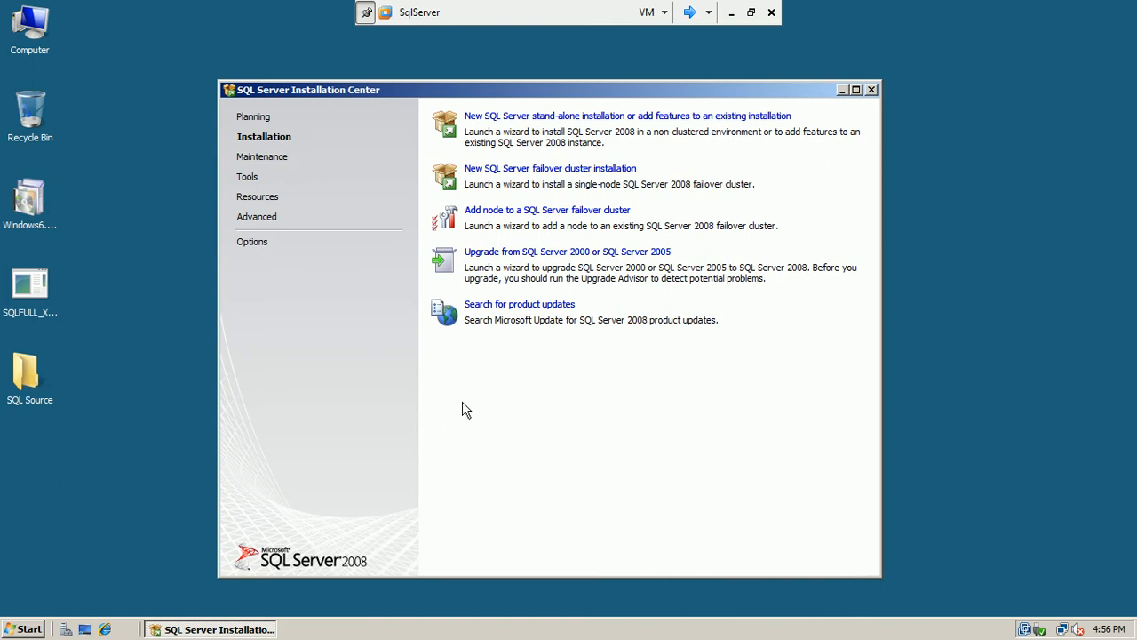
click(874, 90)
Step: Examine the Configuration Tools, Documentation and Tutorials, and Integration Services entries in the Microsoft SQL Server 2008 program group
click(27, 630)
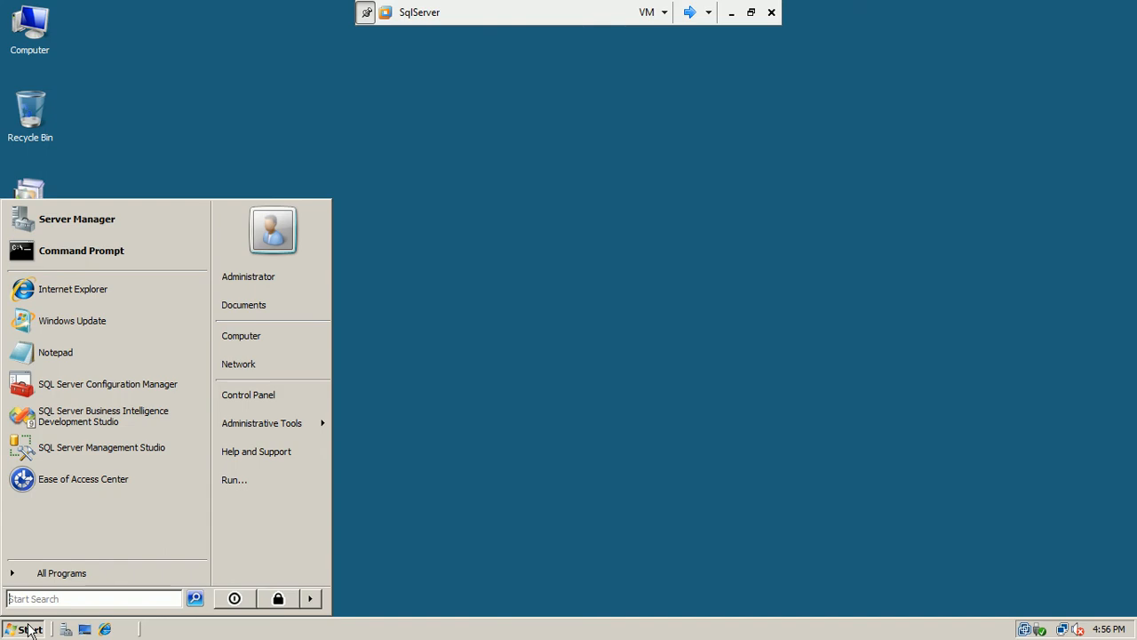
click(57, 576)
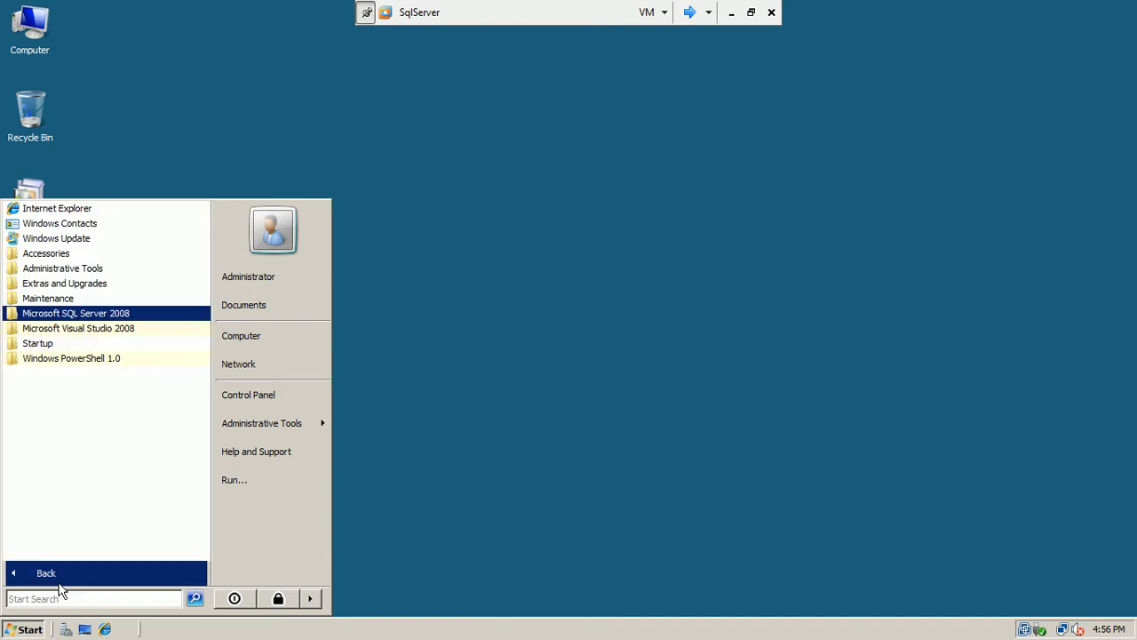
click(86, 318)
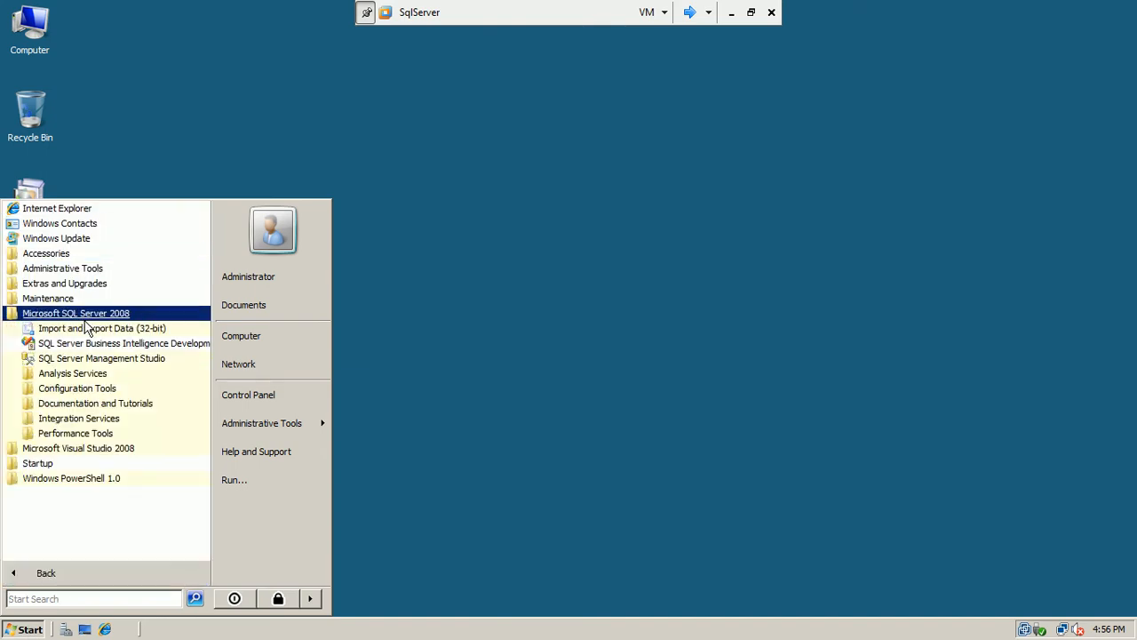
click(80, 390)
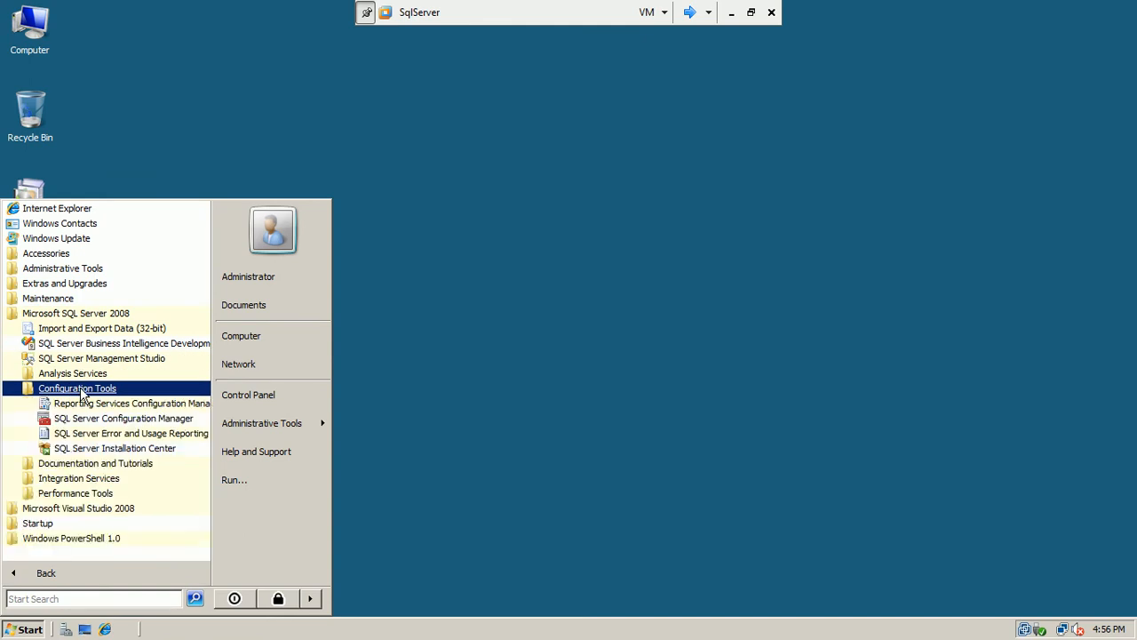
click(93, 465)
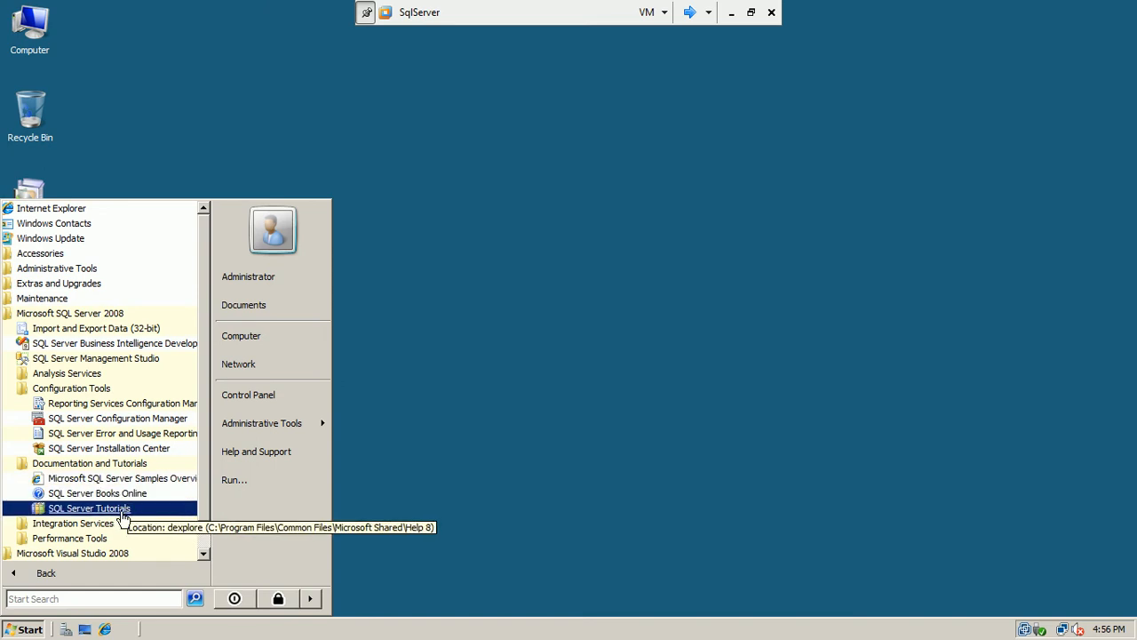
click(201, 552)
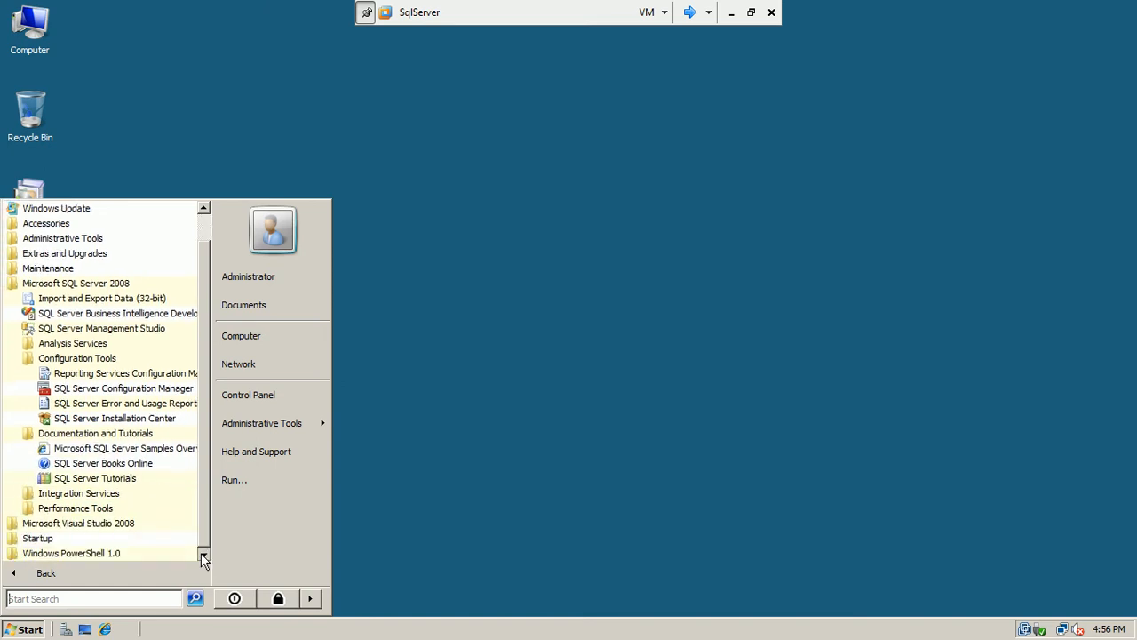
click(125, 494)
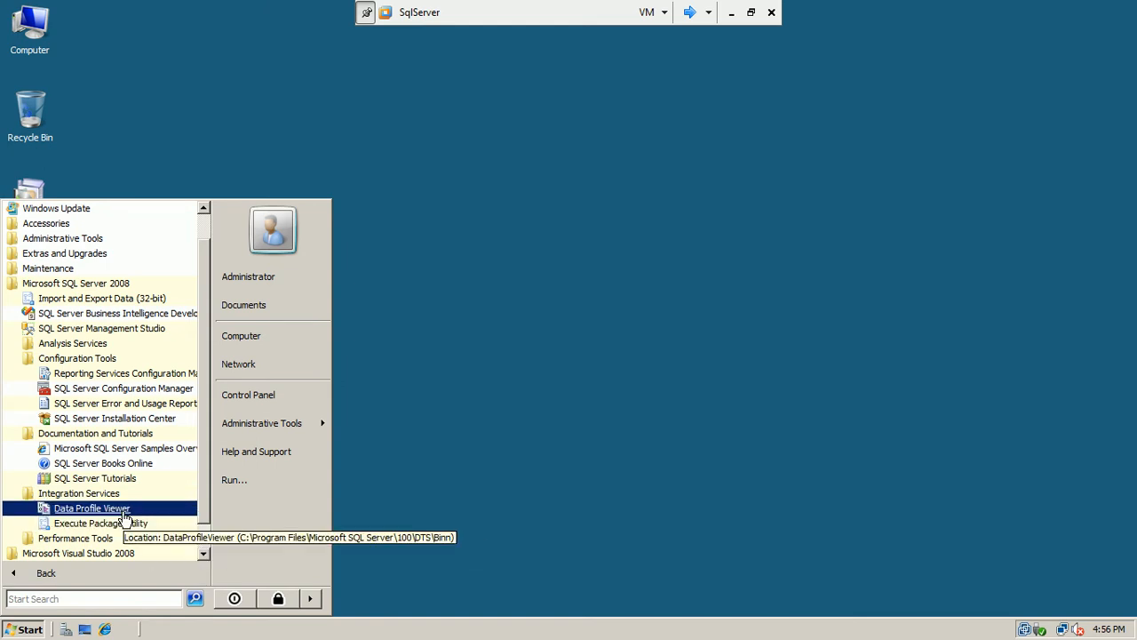
Step: Expand the Performance Tools program group and launch SQL Server Profiler
click(203, 556)
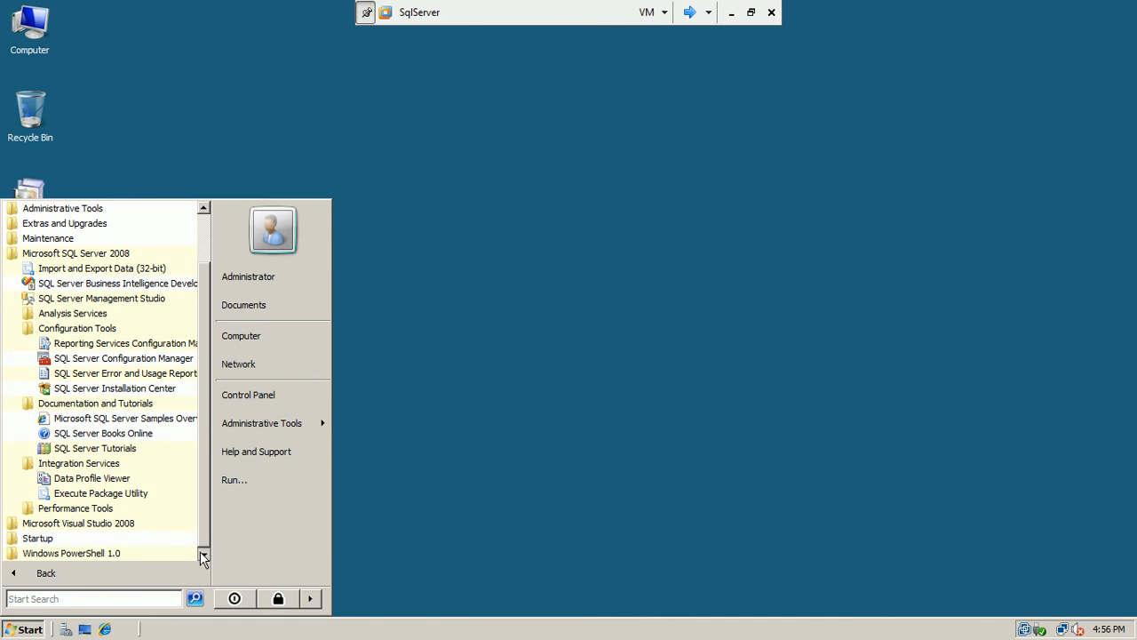
click(110, 509)
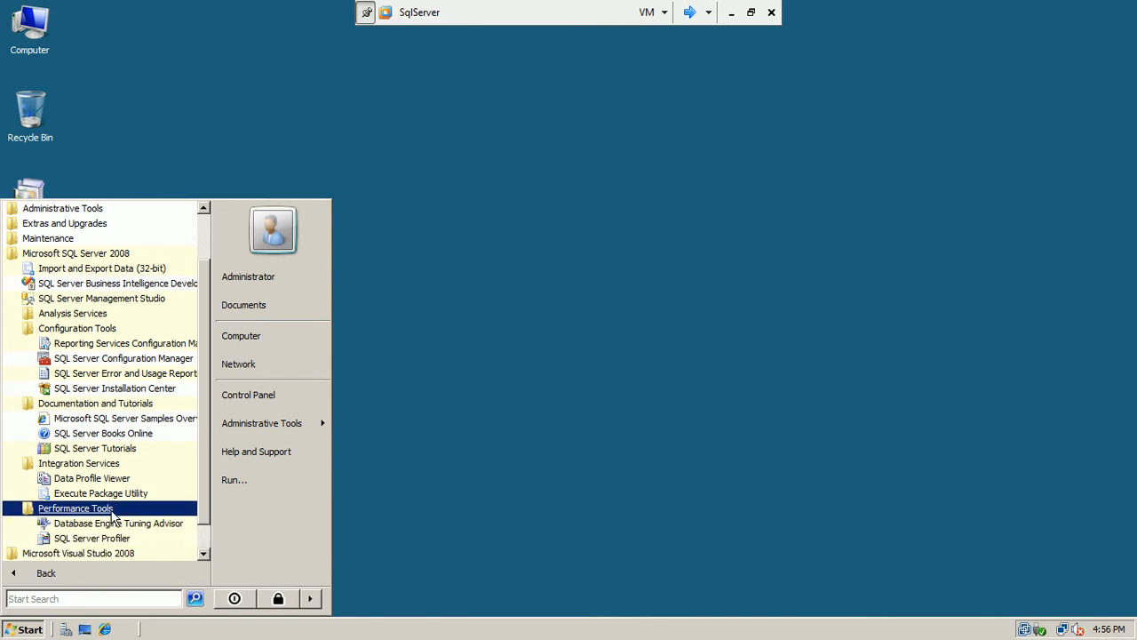
click(203, 556)
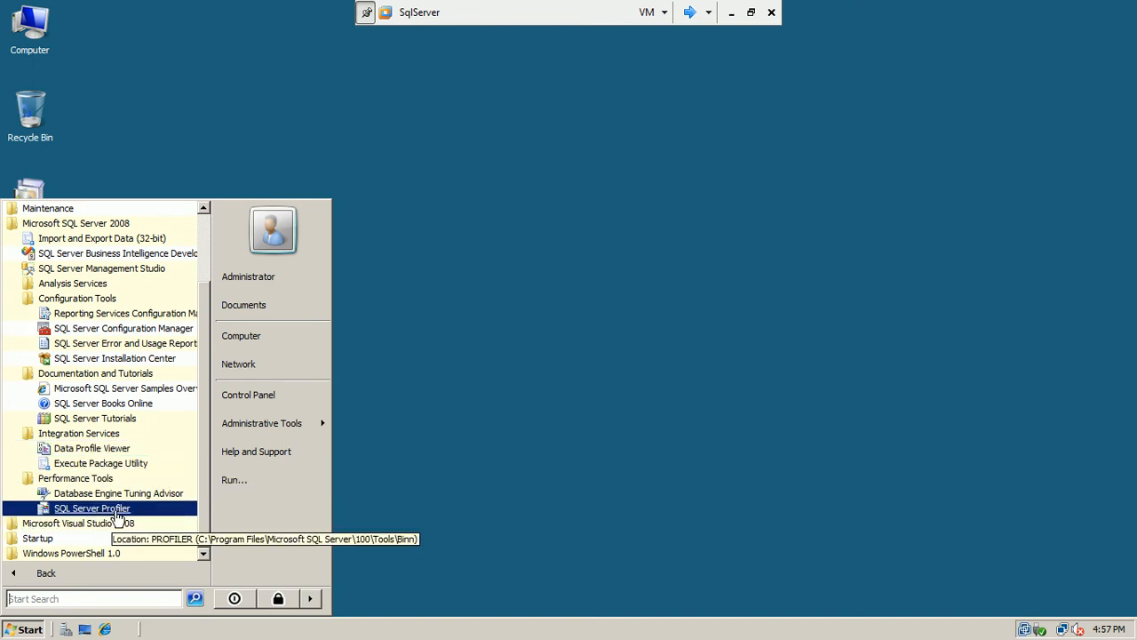
click(92, 509)
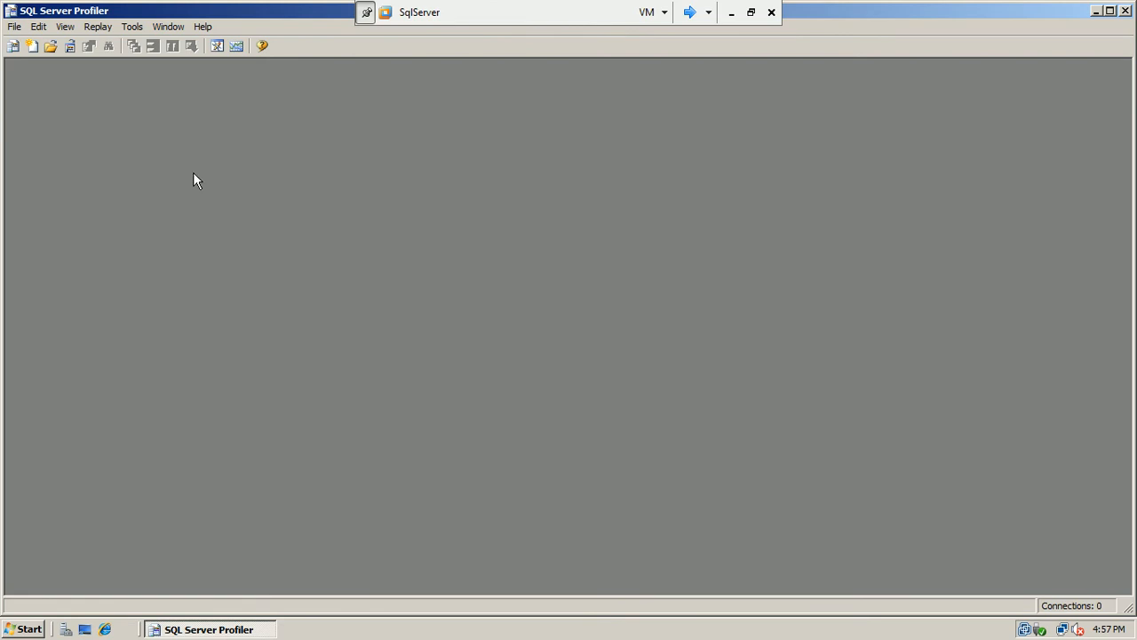
Step: Start a new trace, review the server connection choices, and connect to the SQLSERVER Database Engine with Windows Authentication
click(15, 28)
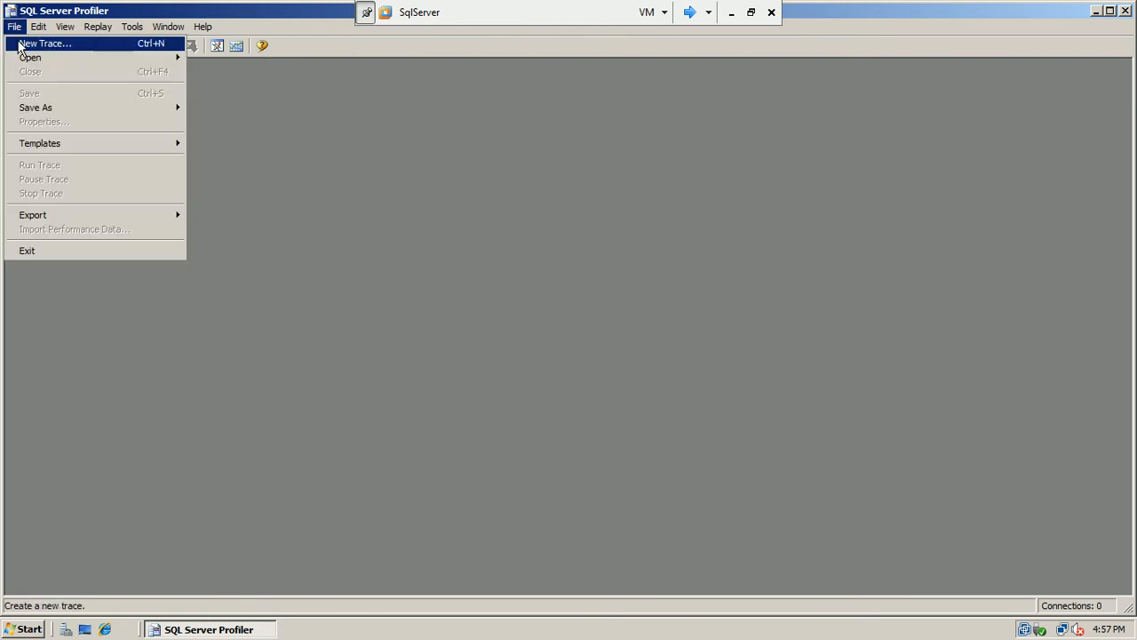
click(45, 42)
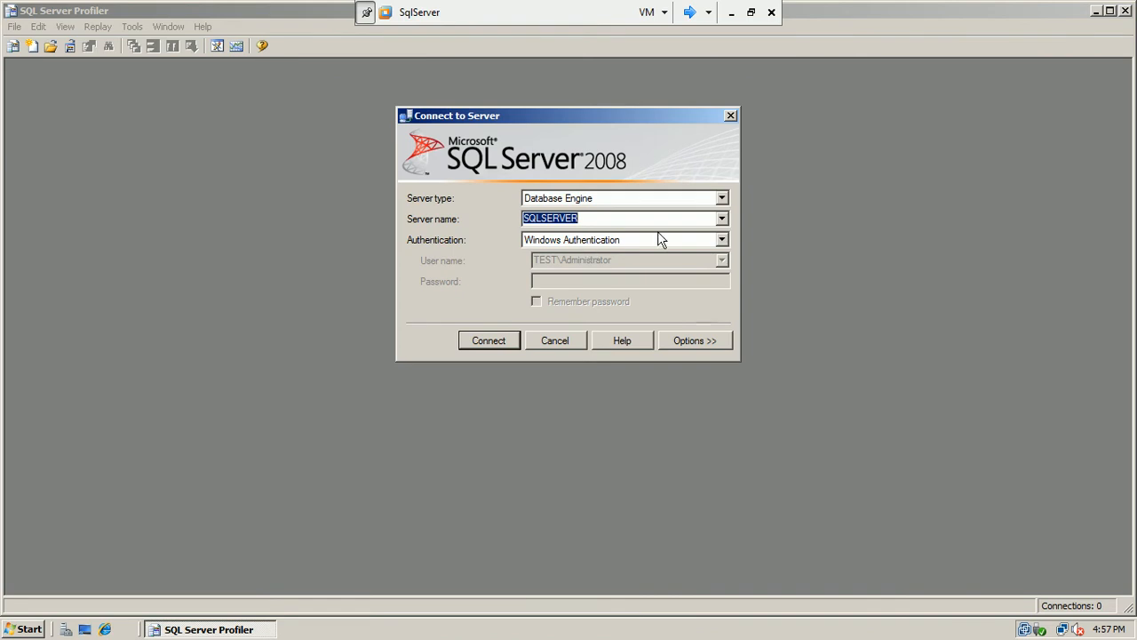
click(723, 243)
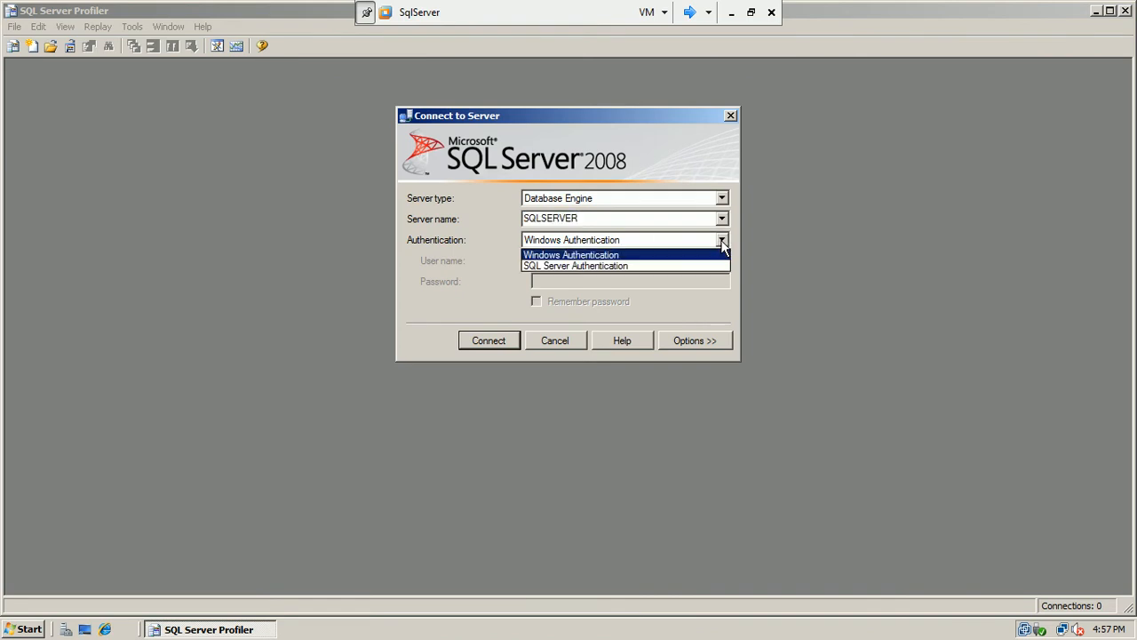
click(721, 240)
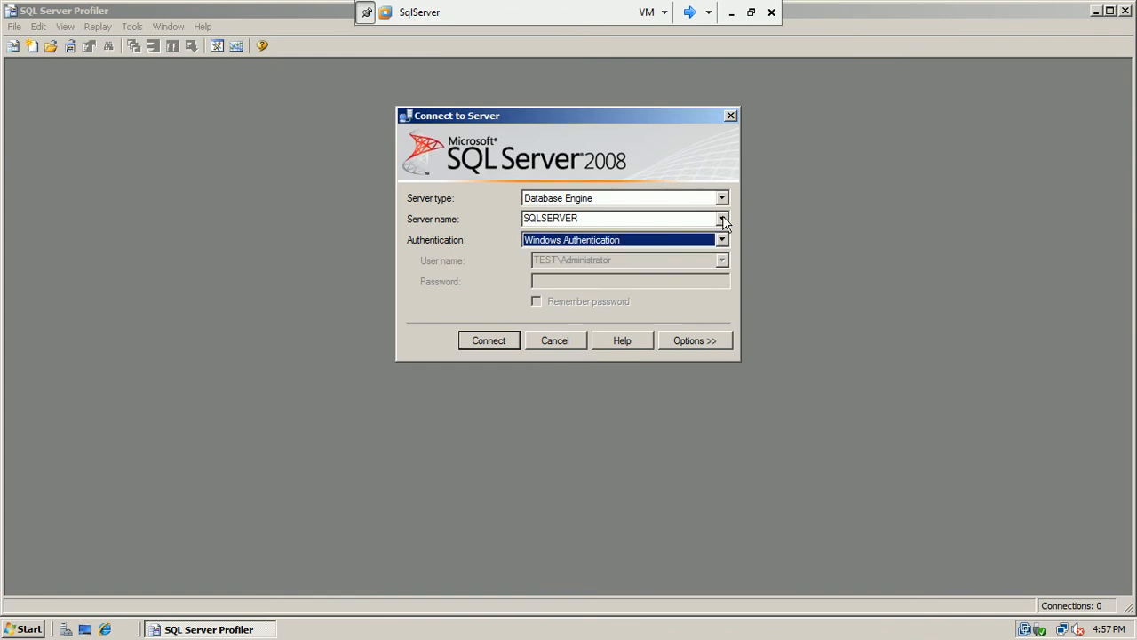
click(723, 217)
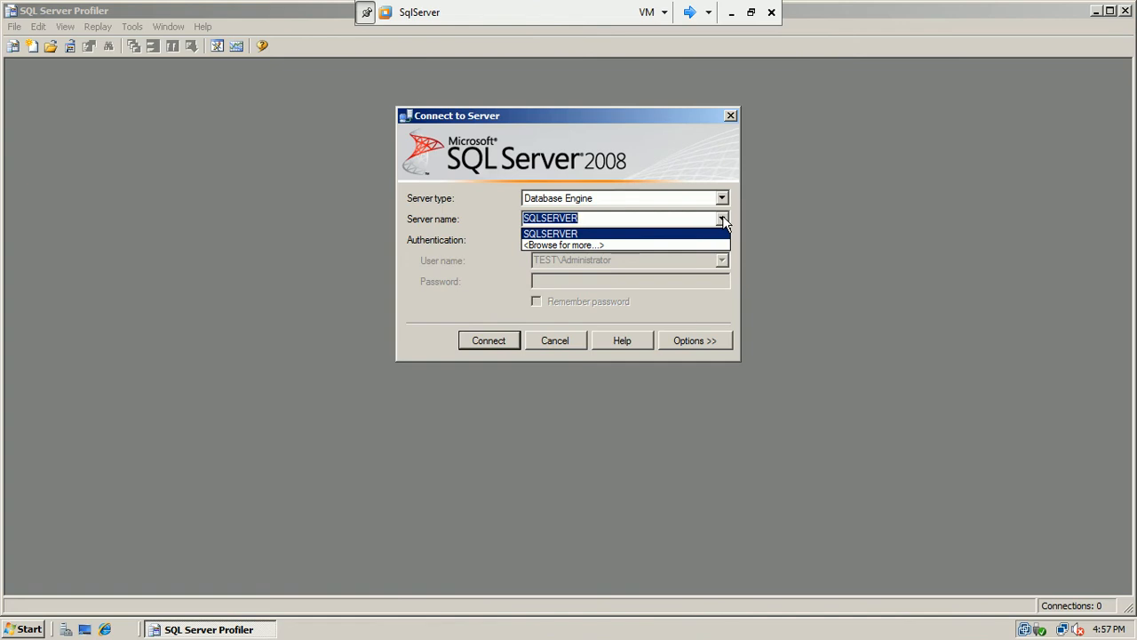
click(724, 207)
click(723, 202)
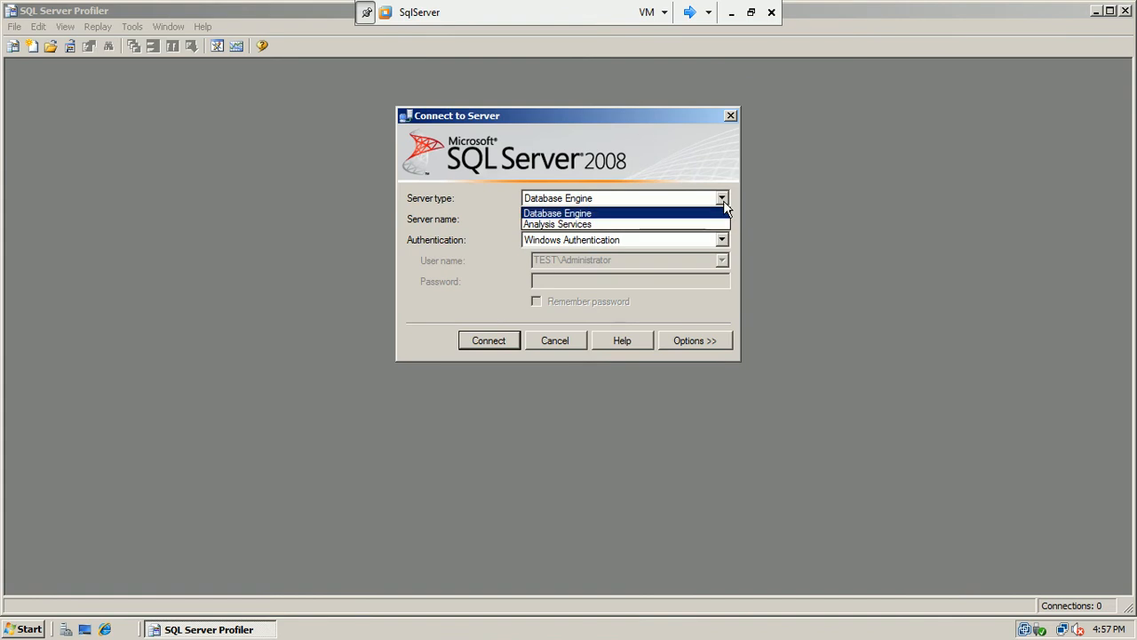
click(724, 203)
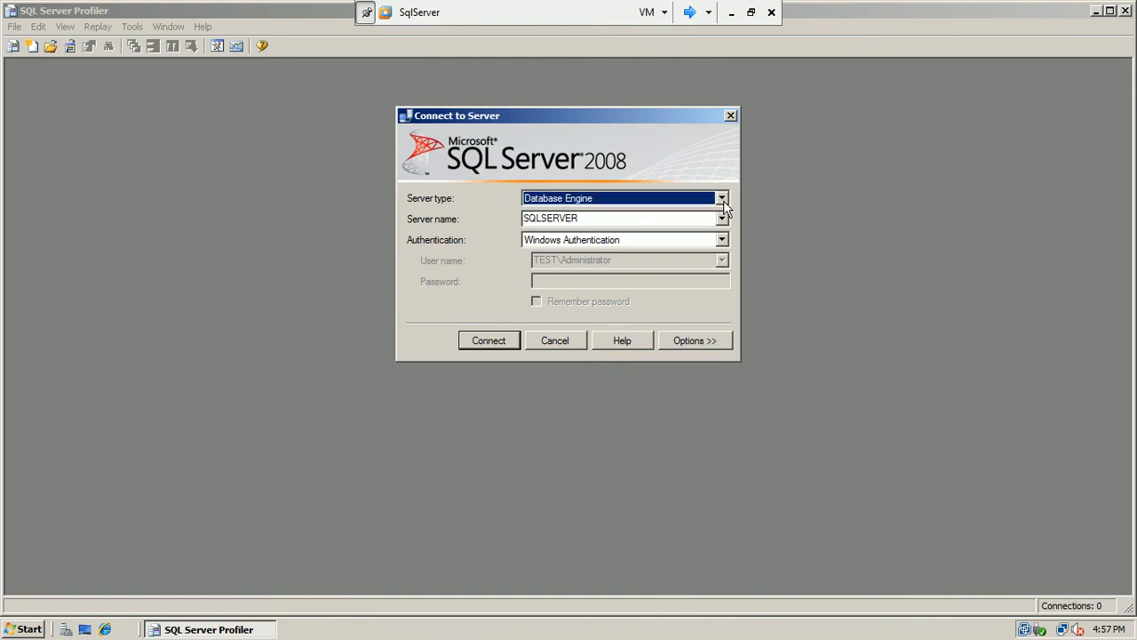
click(498, 343)
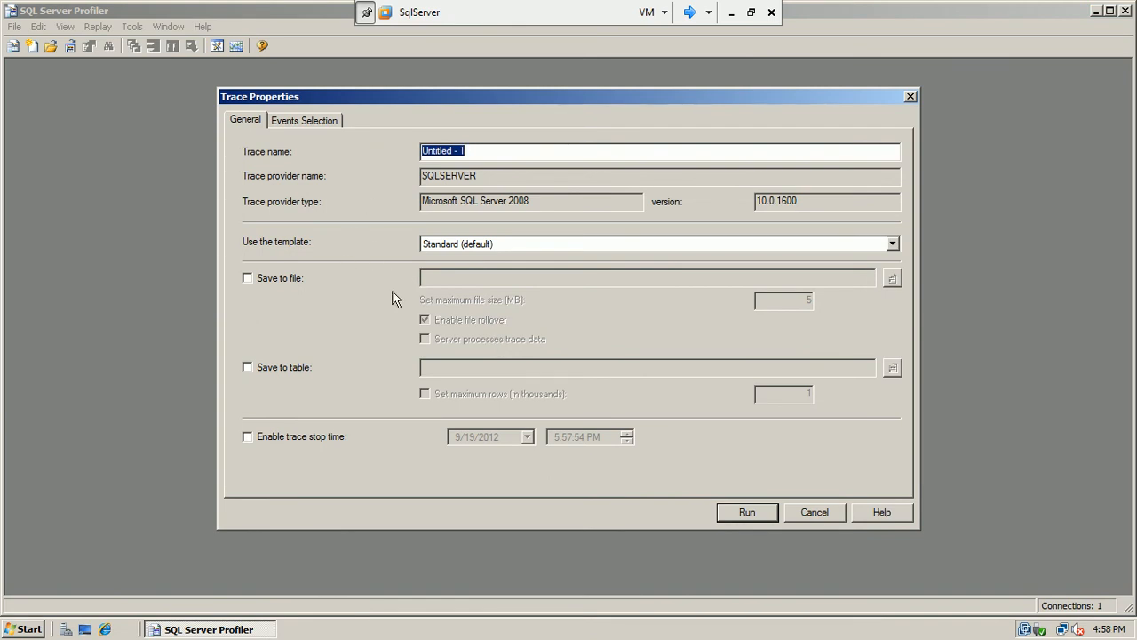
Step: Review the trace's selected events and run the trace with the Standard (default) template
click(301, 125)
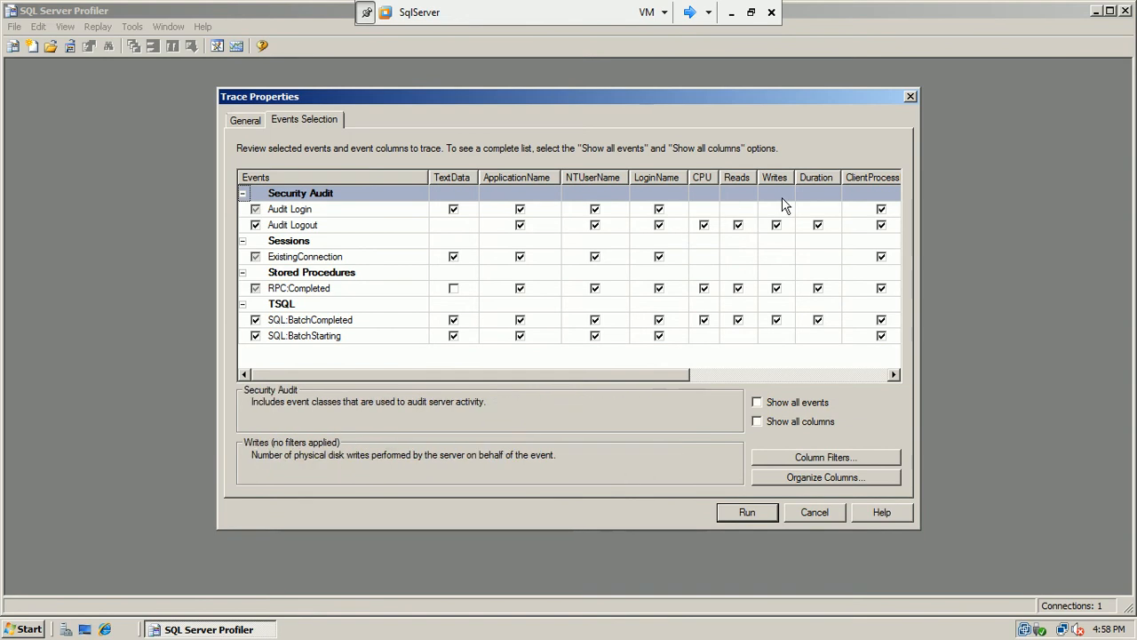
click(254, 121)
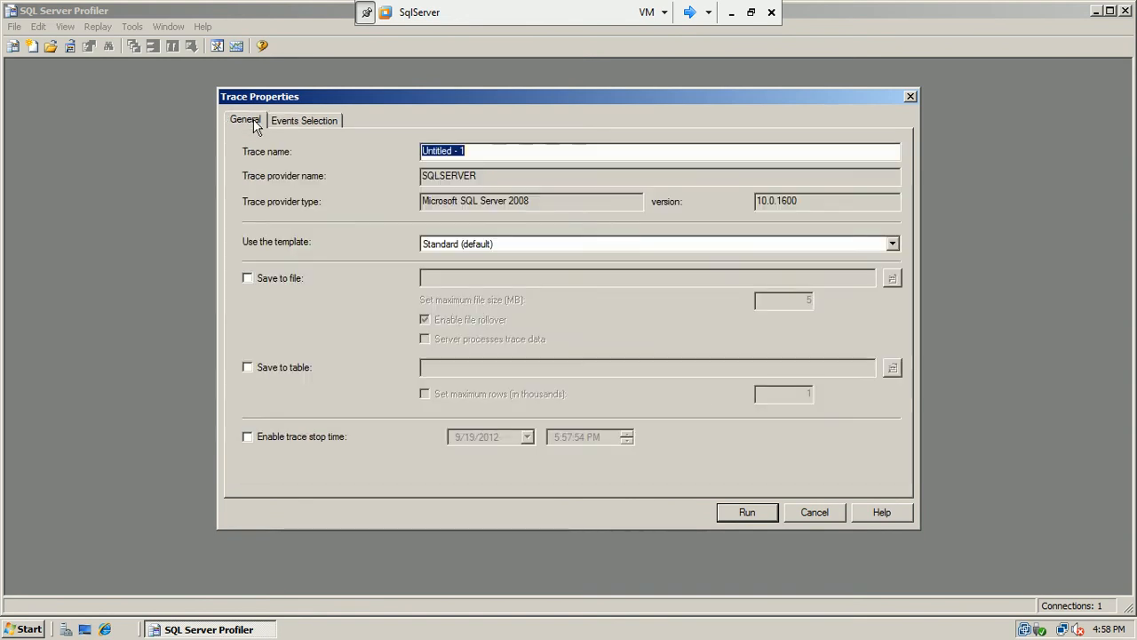
click(747, 514)
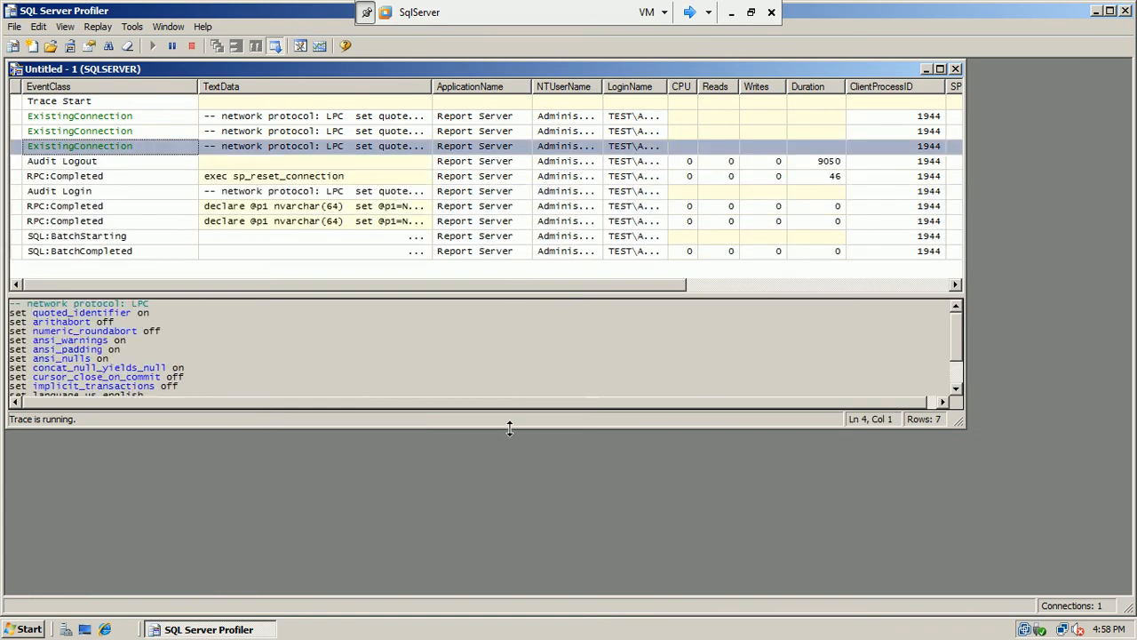
Step: Make the running trace's window taller and narrow its EventClass column
drag(586, 507, 591, 522)
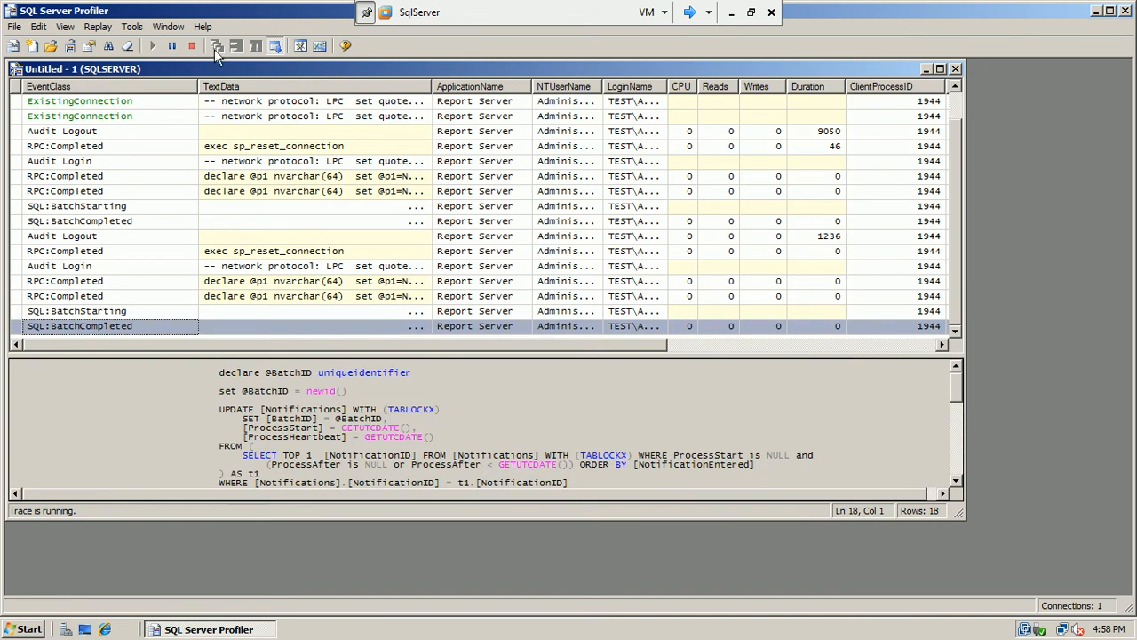
drag(199, 86, 172, 86)
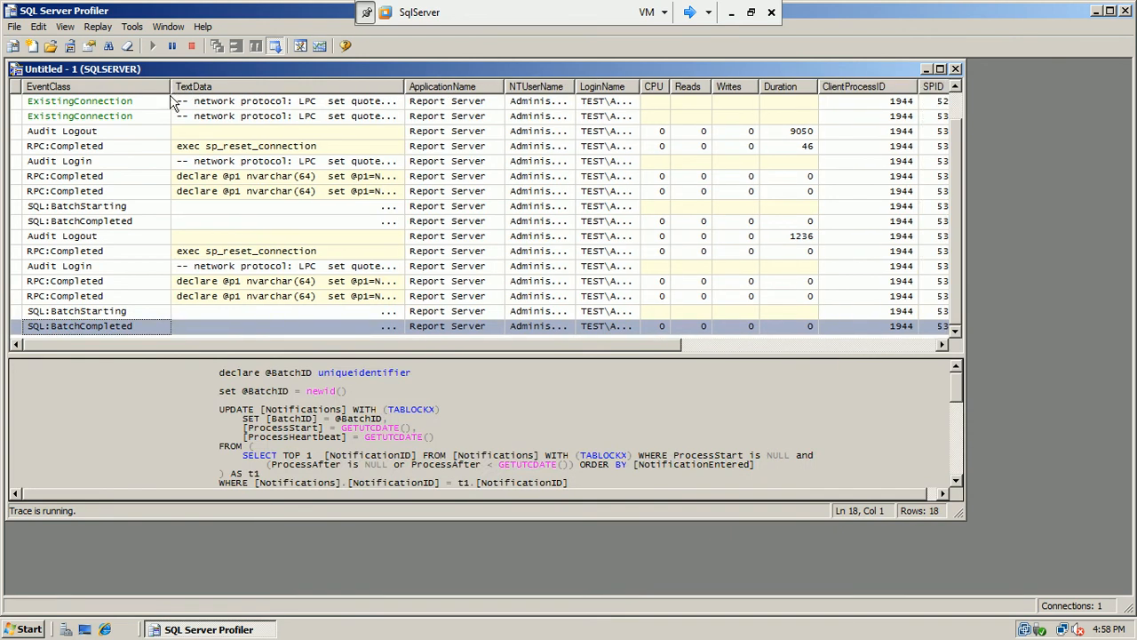
Step: Widen the TextData, NTUserName and LoginName columns of the running trace to show more of their contents
drag(404, 86, 422, 87)
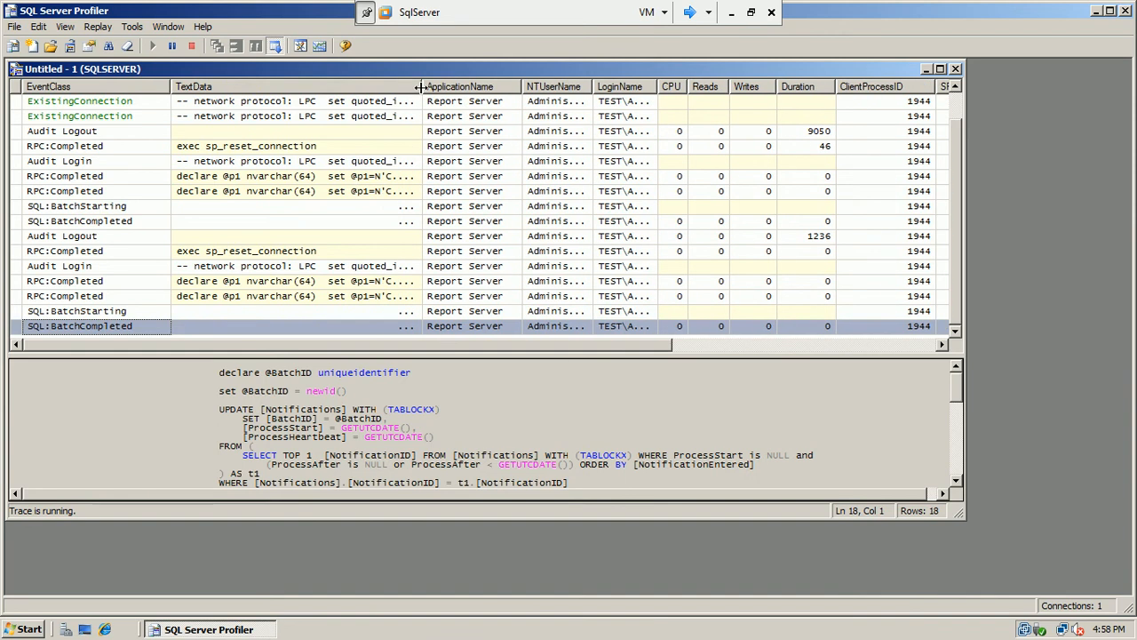
drag(592, 86, 630, 86)
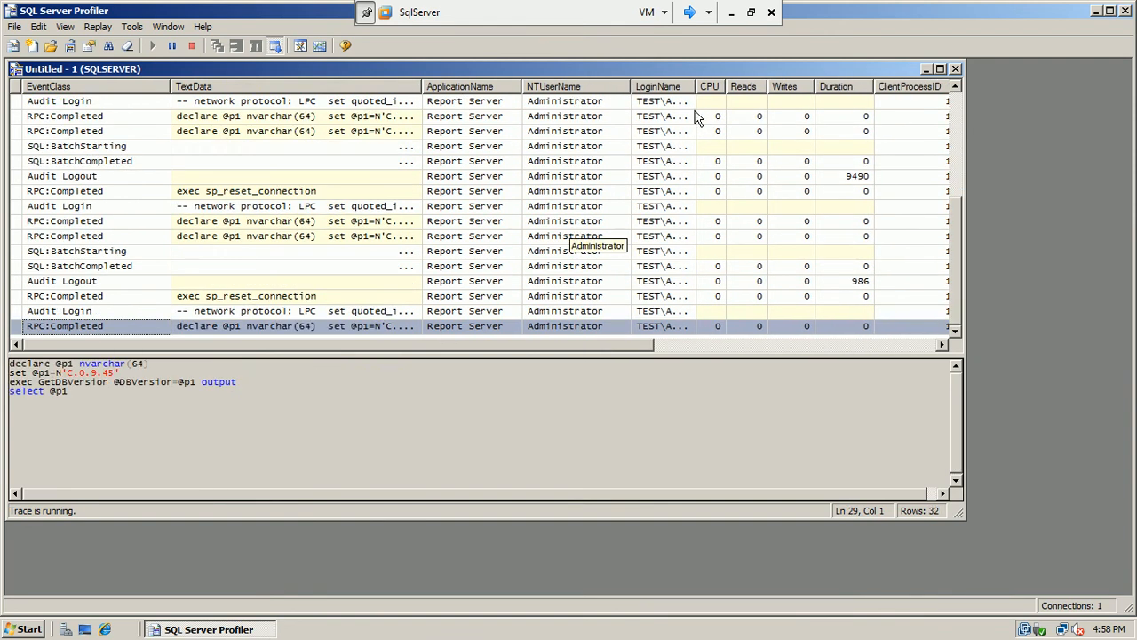
drag(698, 82, 758, 86)
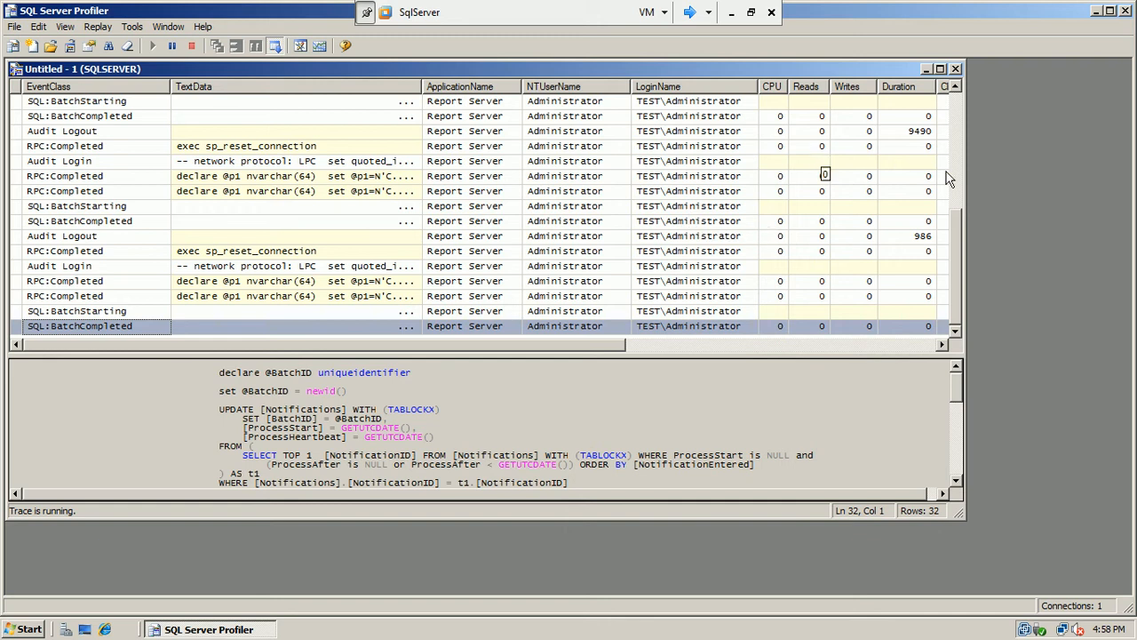
drag(954, 252, 961, 216)
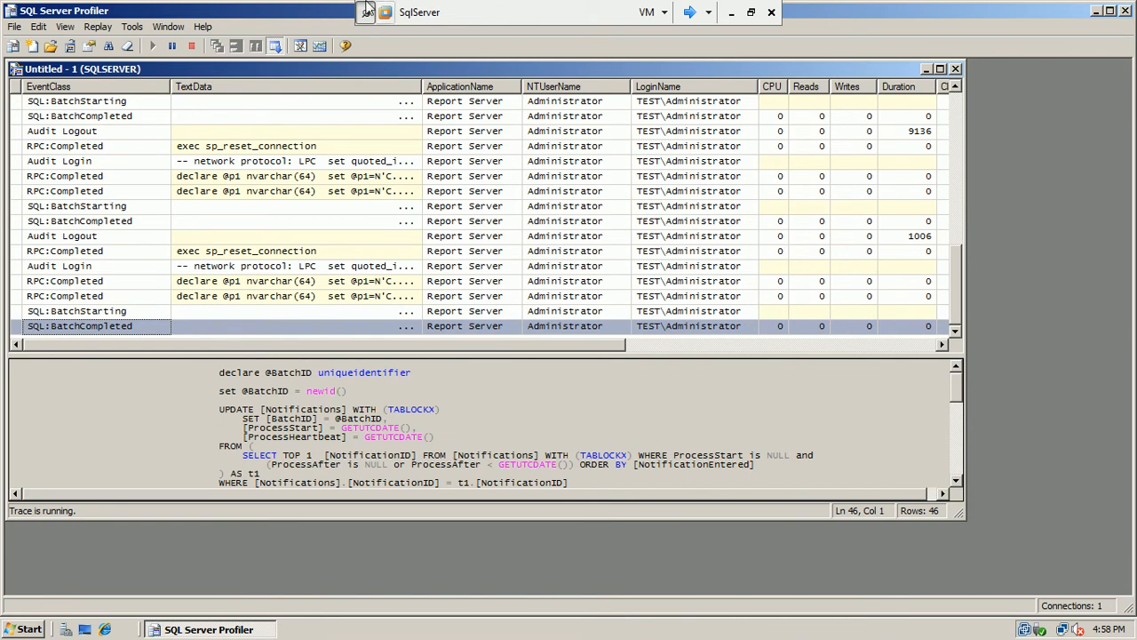
Step: Open Performance Monitor from SQL Server Profiler, then close both tools, confirming the exit while the trace is still running
click(132, 27)
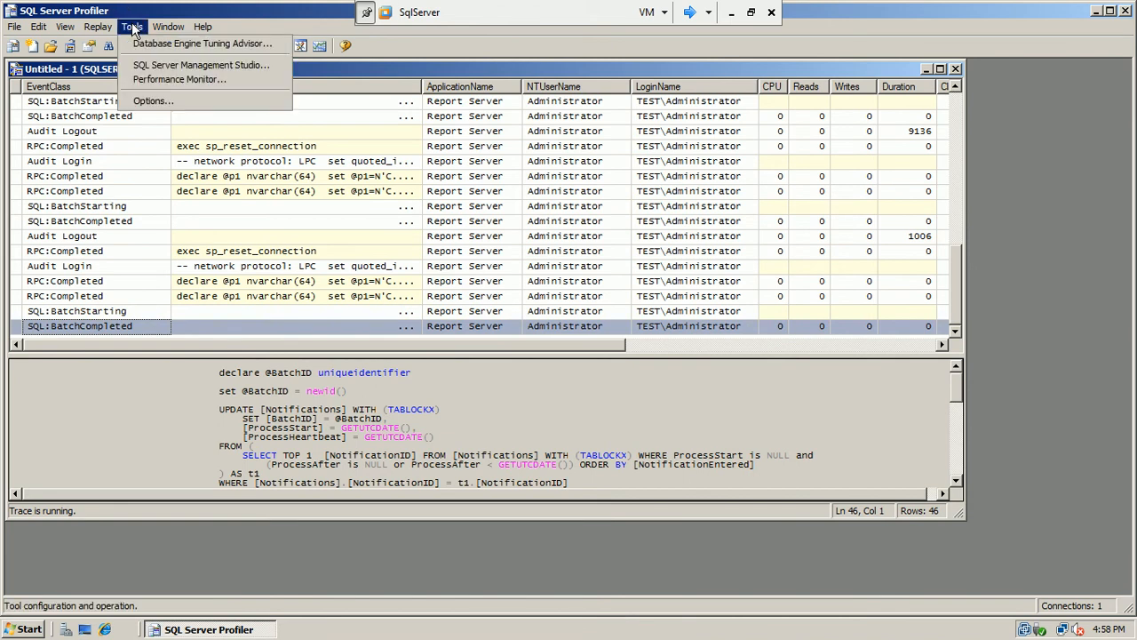
click(156, 80)
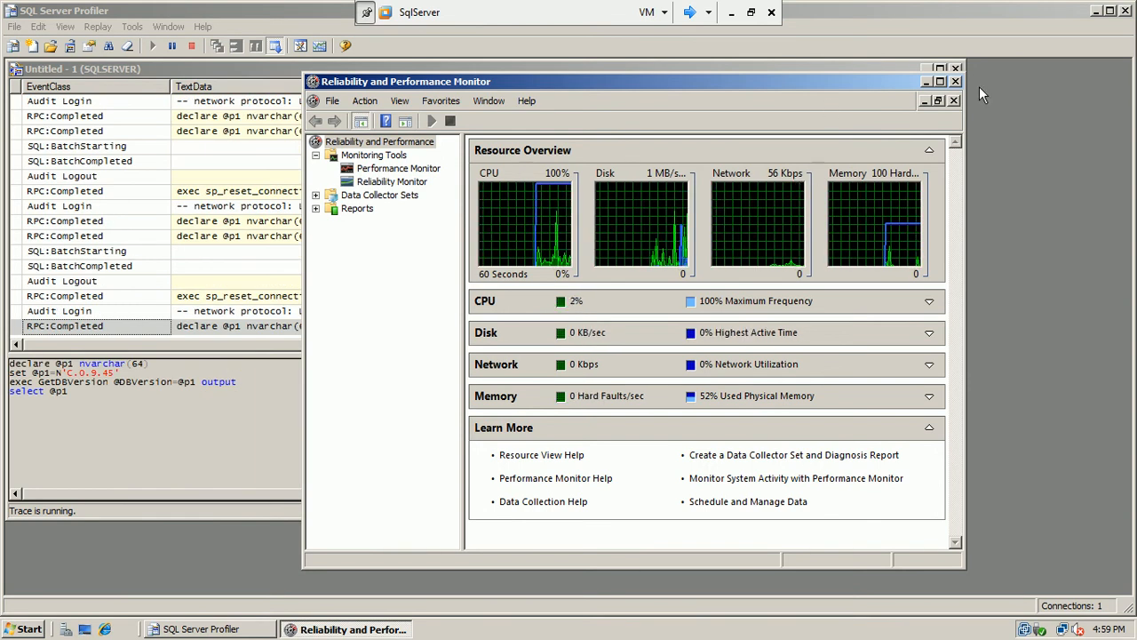
click(956, 81)
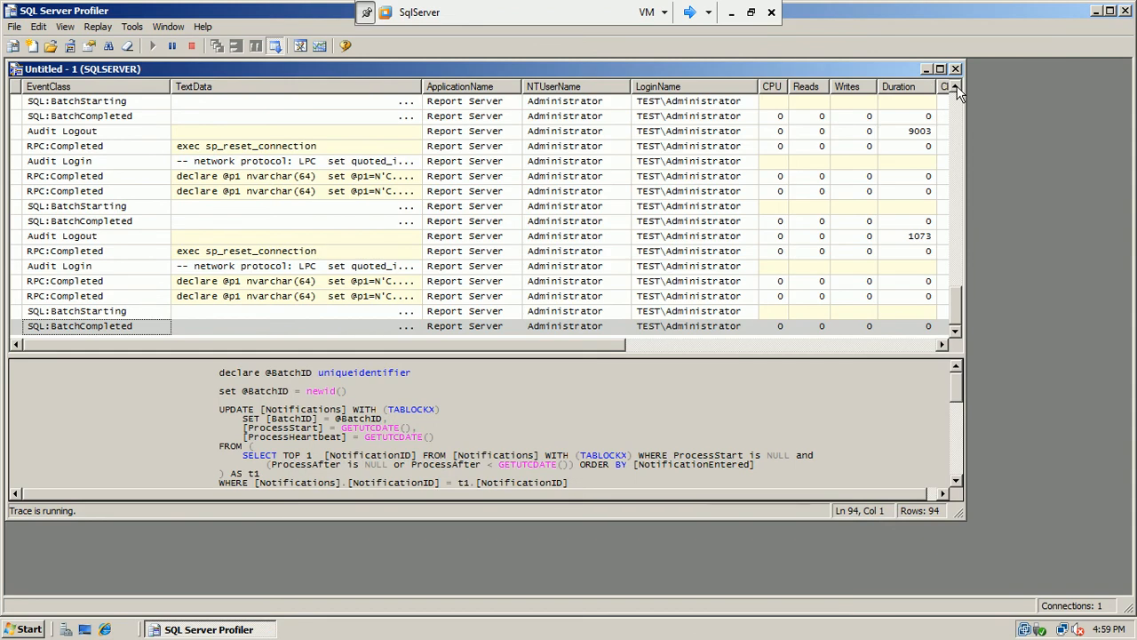
click(1126, 13)
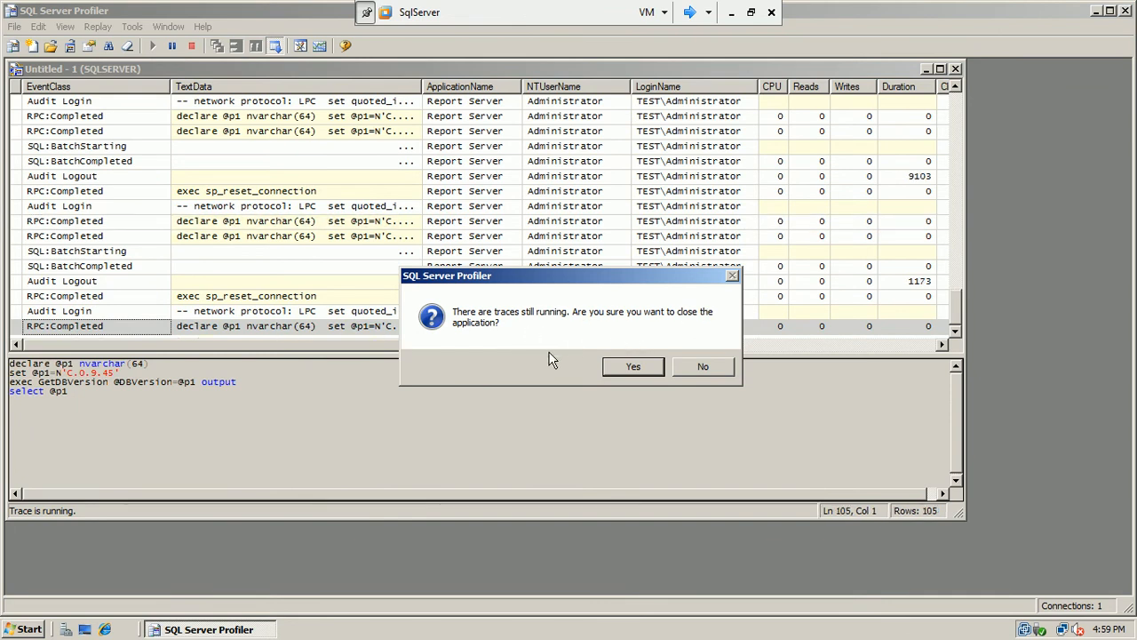
click(626, 369)
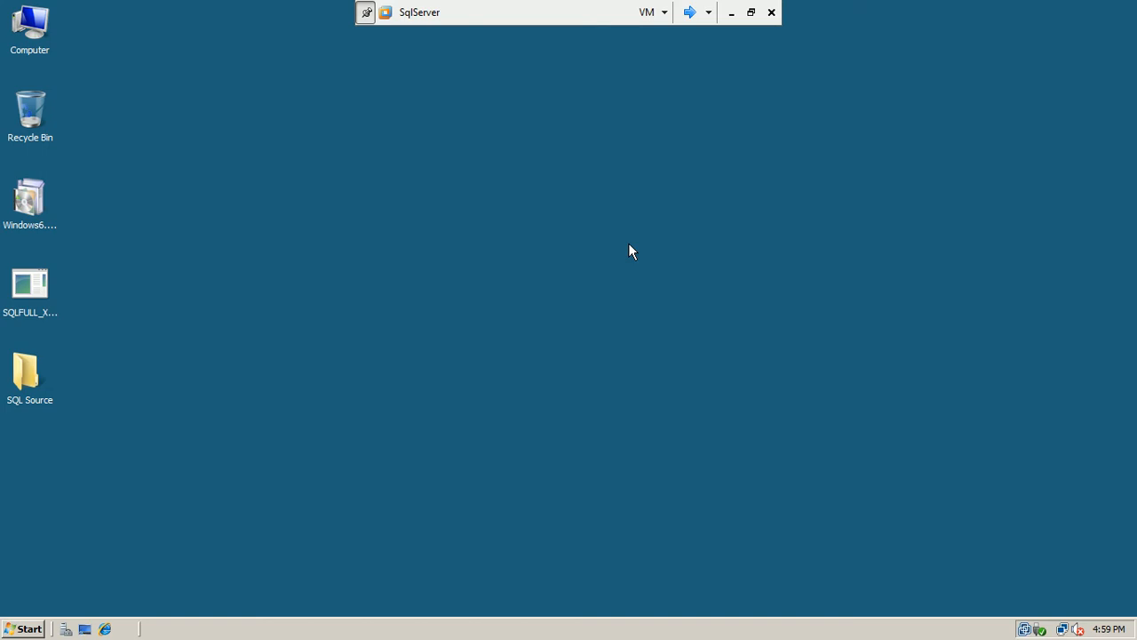
Step: Open the en-US folder in the Documents of the Windows PowerShell 1.0 program group
click(11, 629)
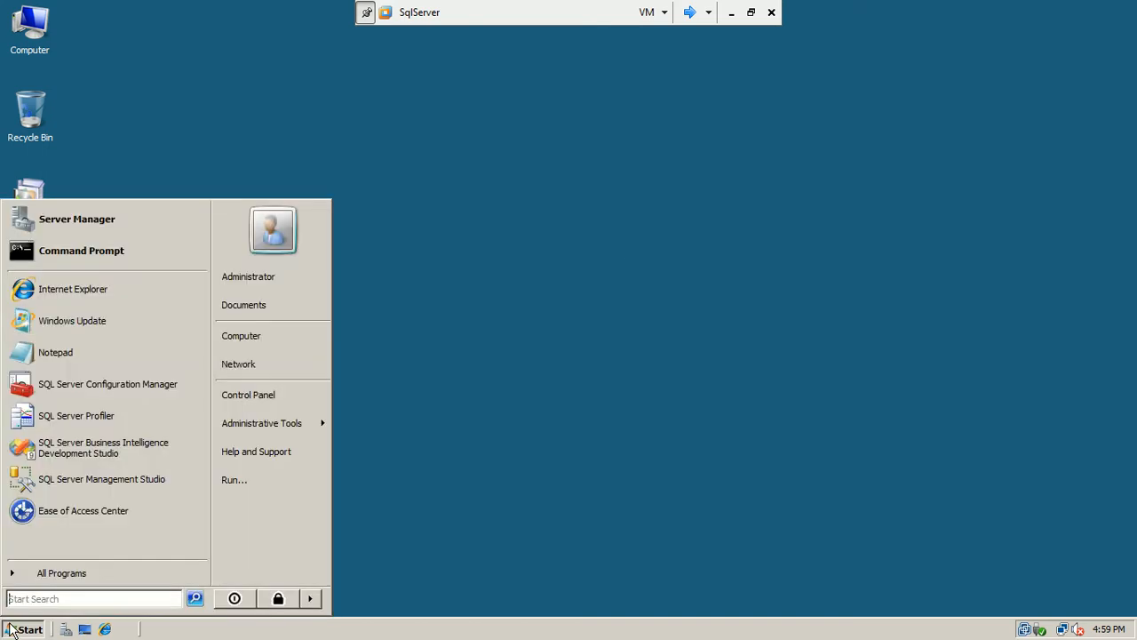
mouse_move(50, 579)
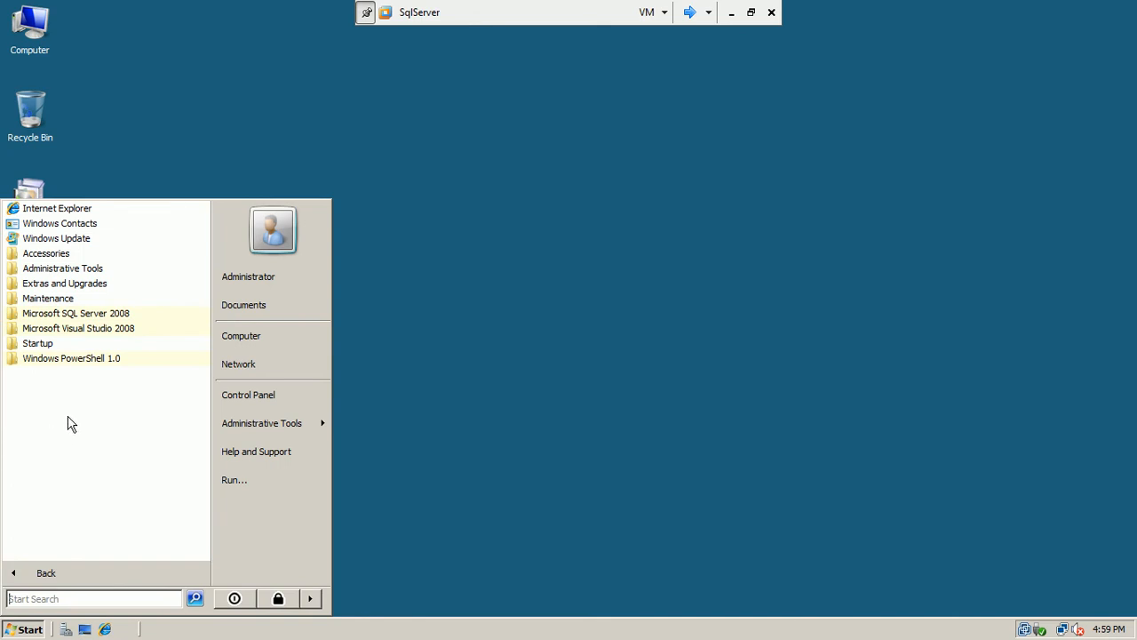
click(69, 360)
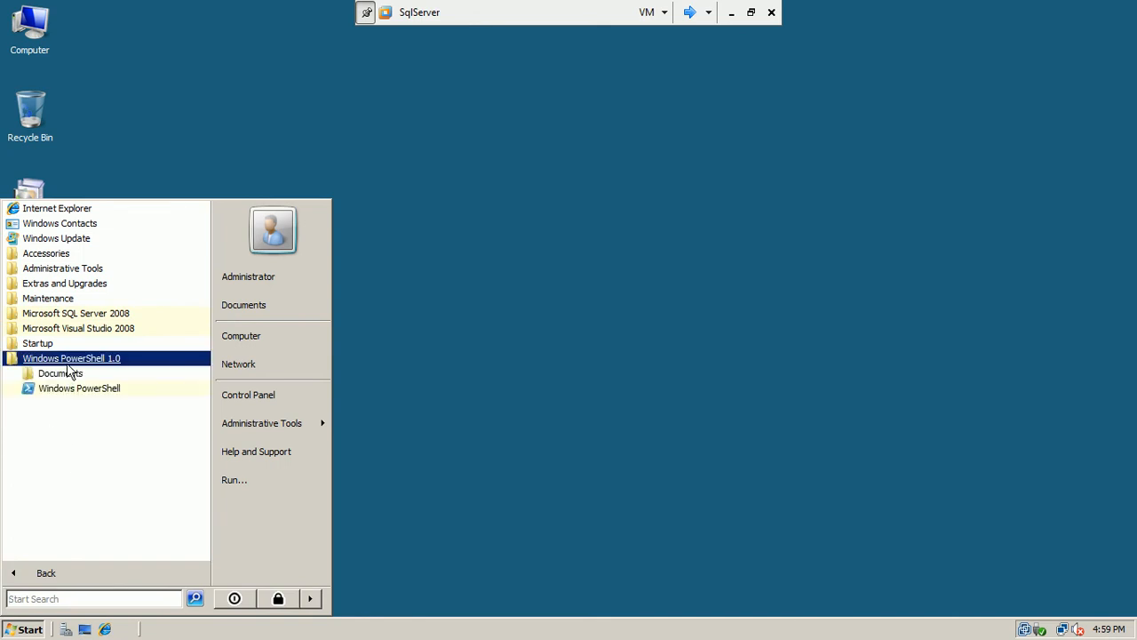
click(72, 373)
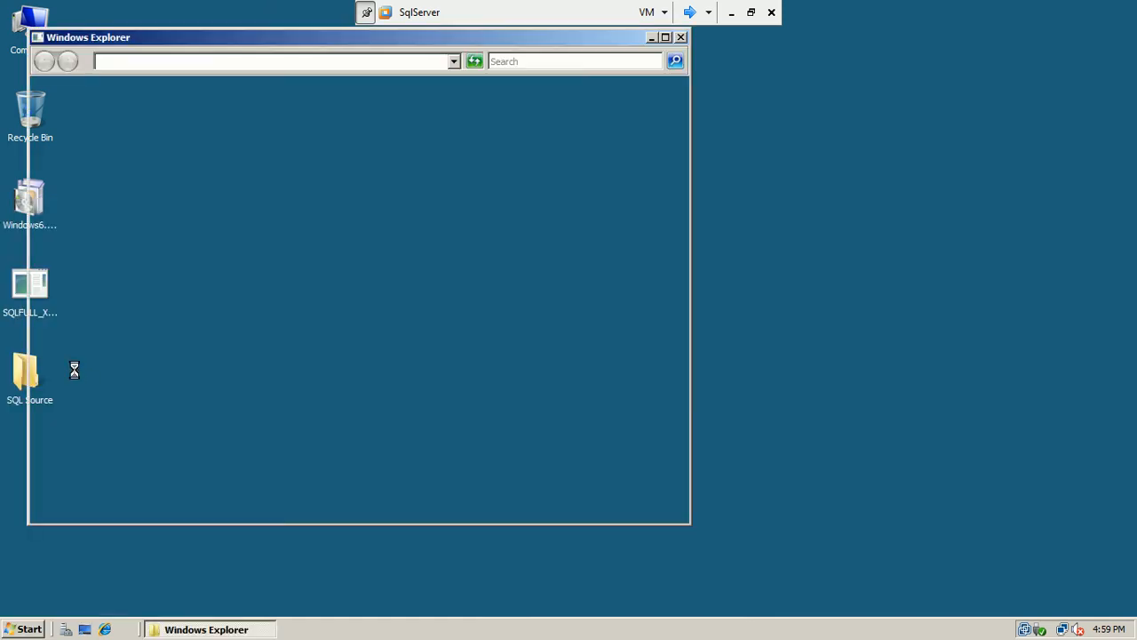
double_click(190, 141)
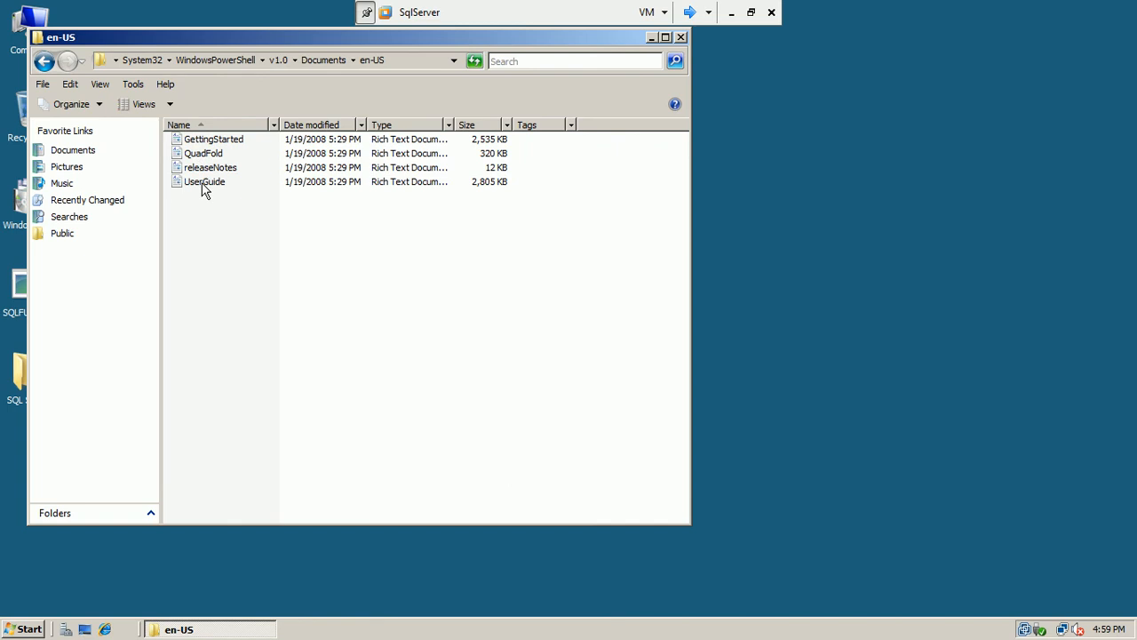
Step: Look over the UserGuide, releaseNotes, QuadFold and GettingStarted files and close the folder
click(204, 185)
click(216, 170)
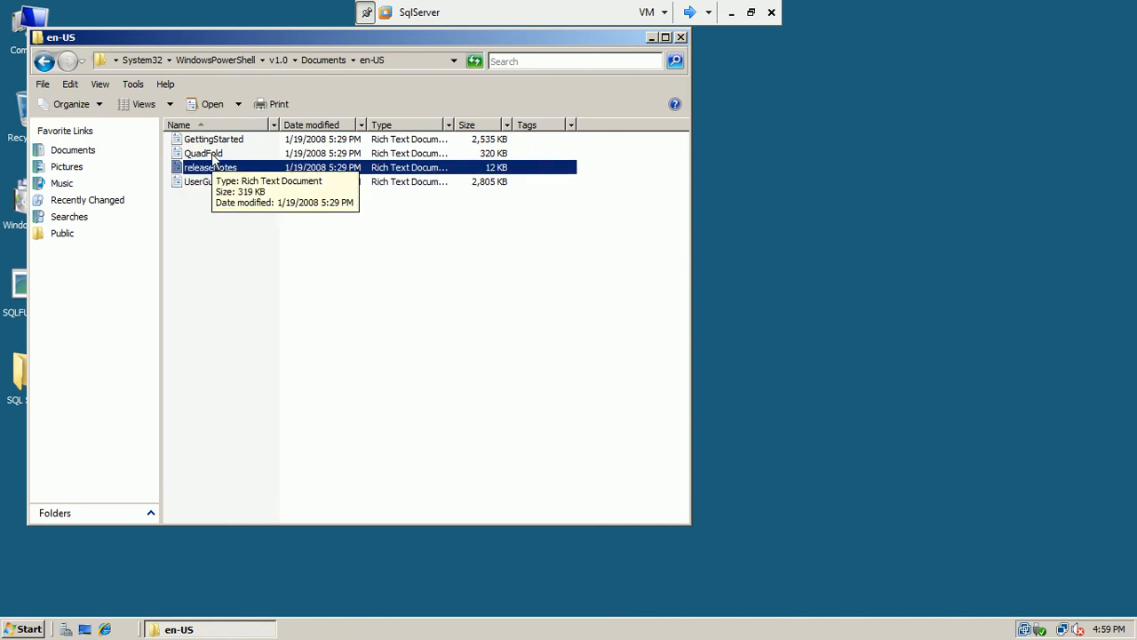
click(223, 155)
click(228, 142)
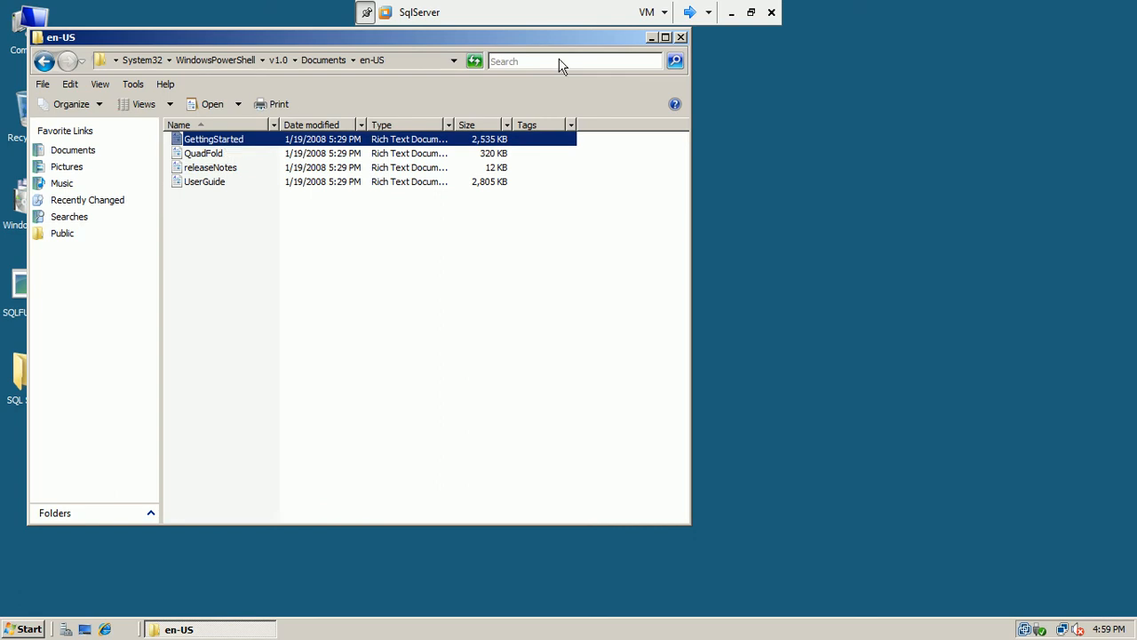
click(681, 39)
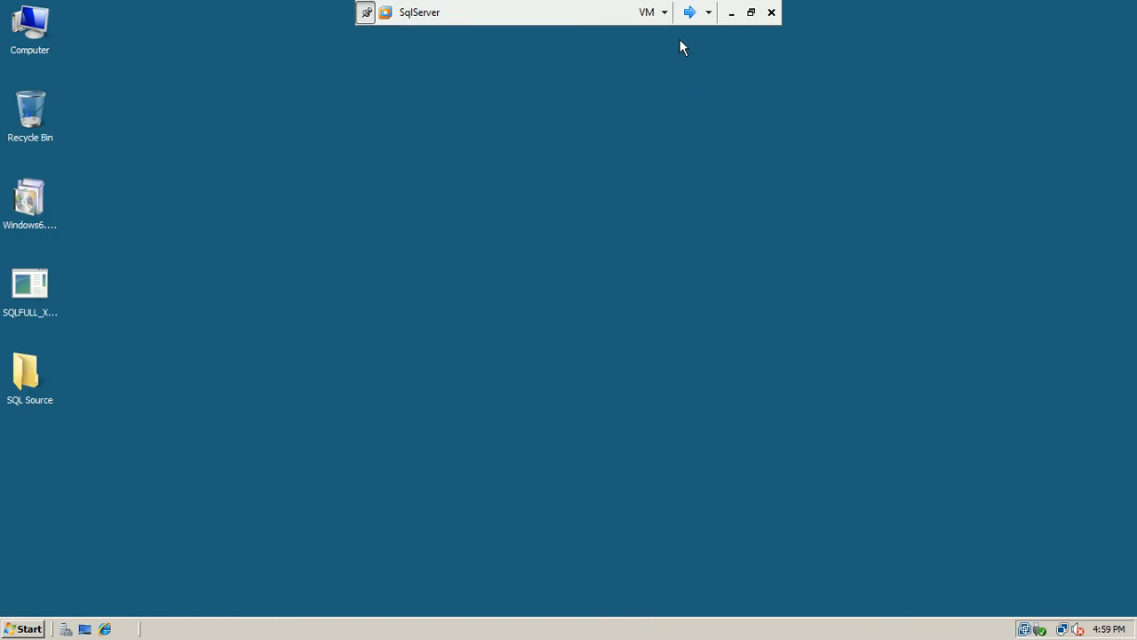
Step: Launch Windows PowerShell, move its window toward the middle of the desktop to view the prompt, and close it
click(27, 628)
click(64, 574)
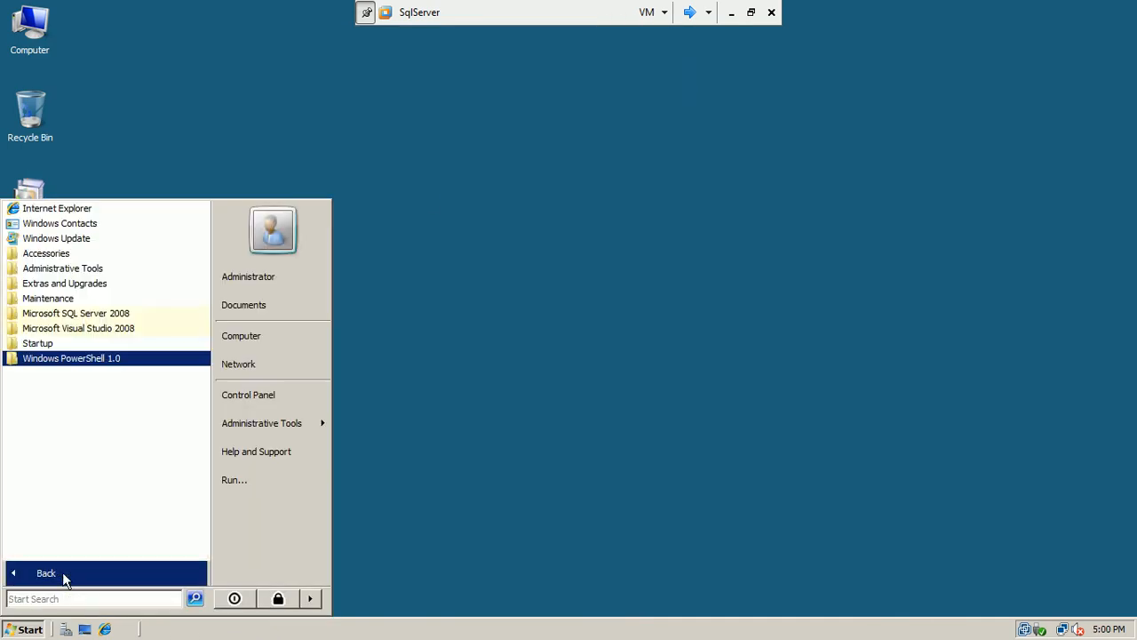
click(107, 355)
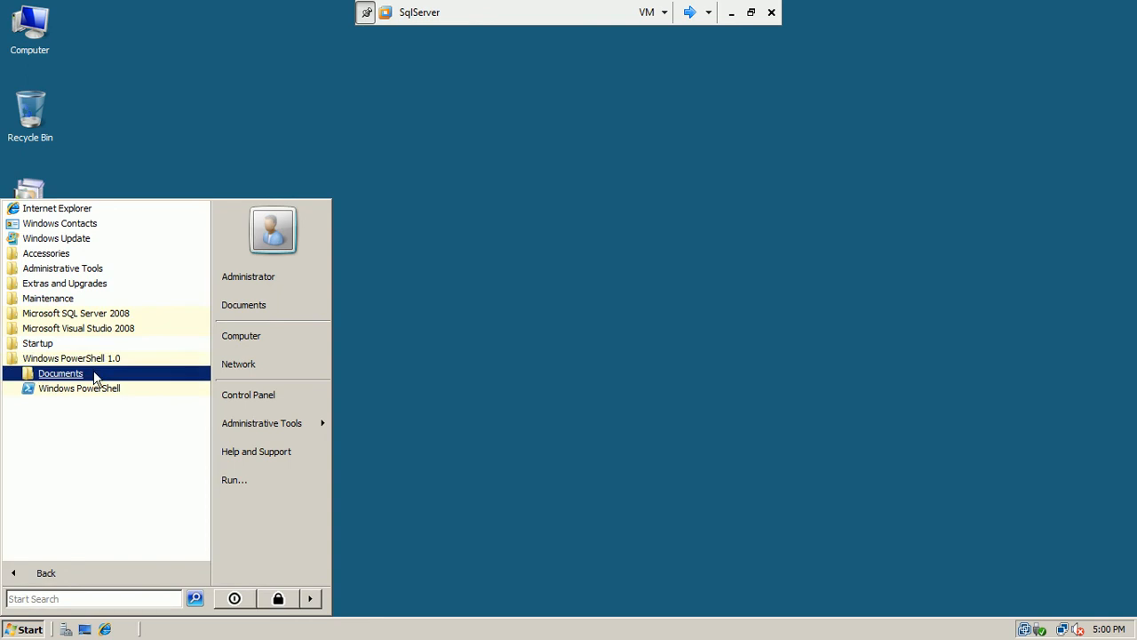
click(95, 395)
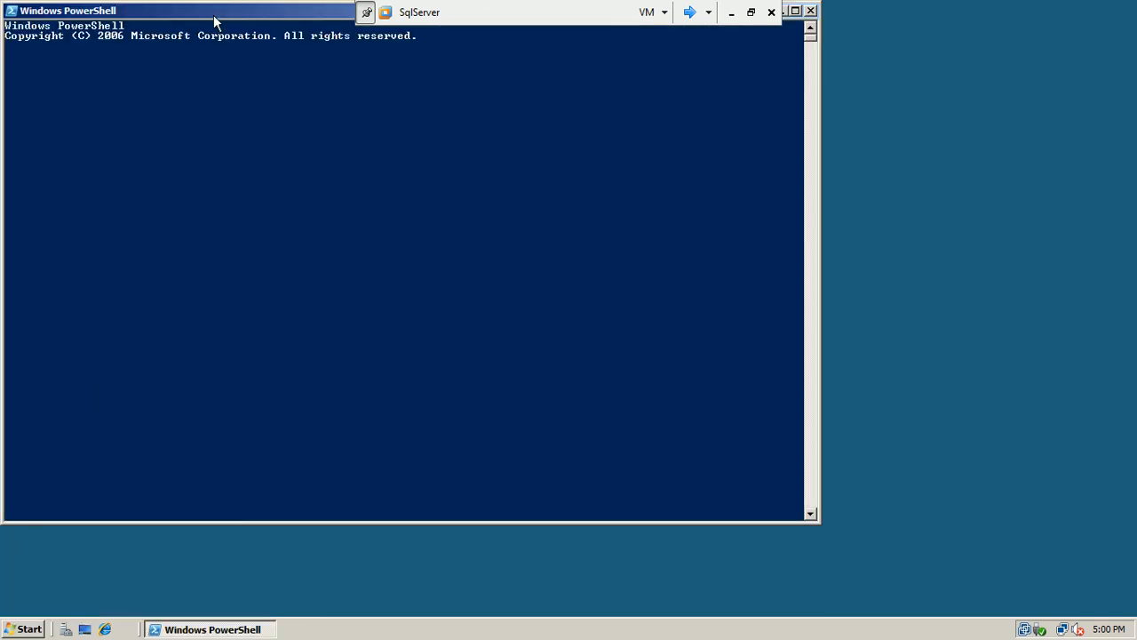
drag(228, 18, 391, 87)
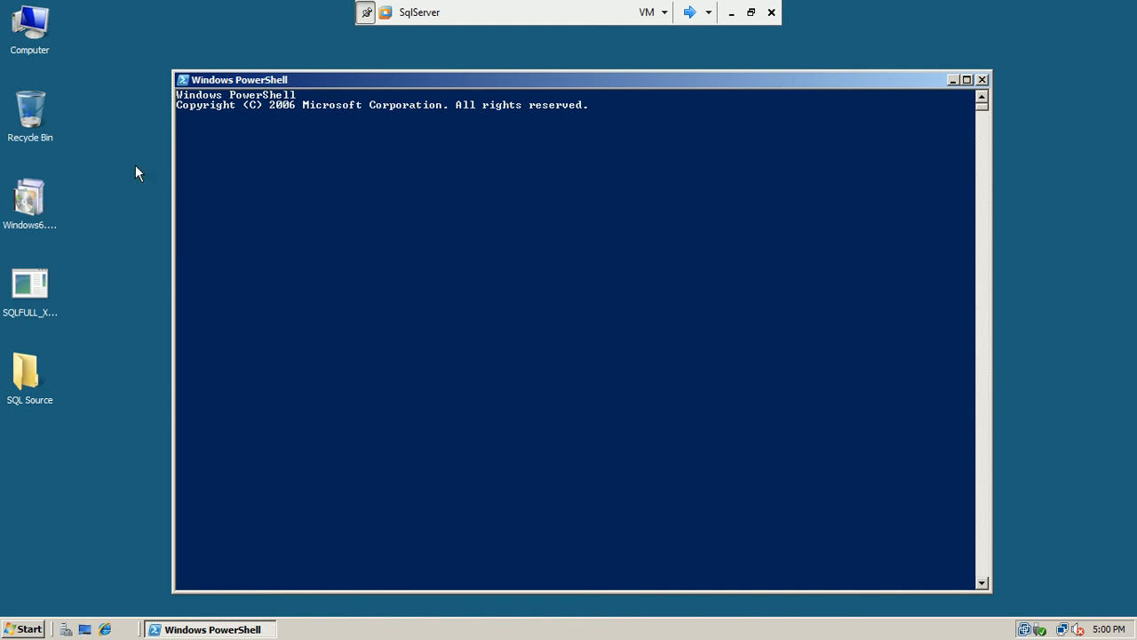
click(304, 228)
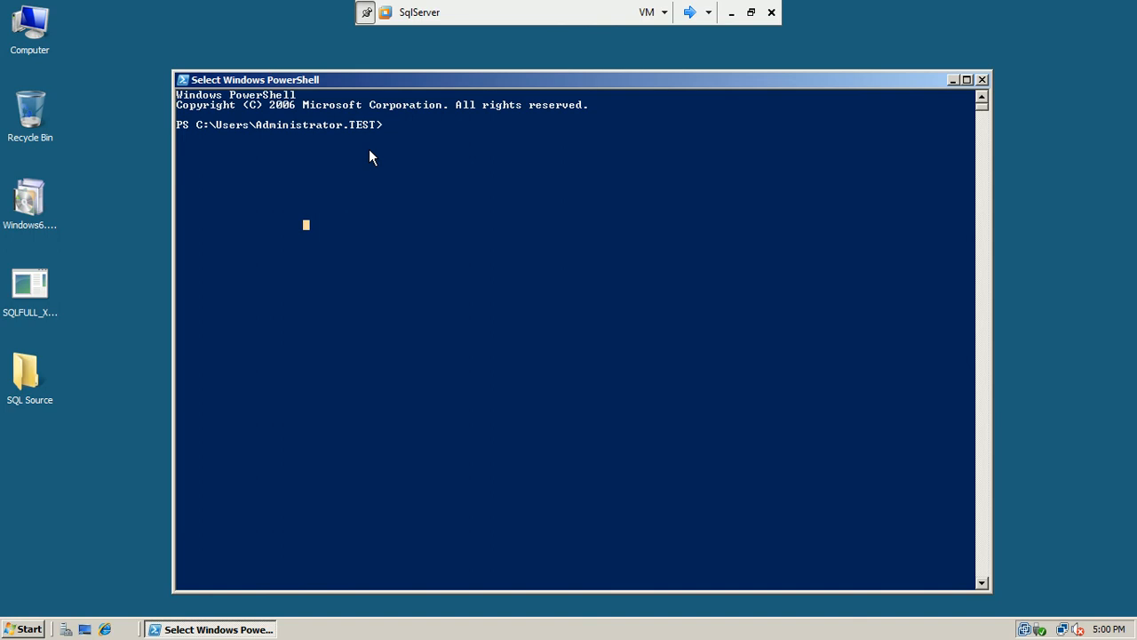
click(983, 81)
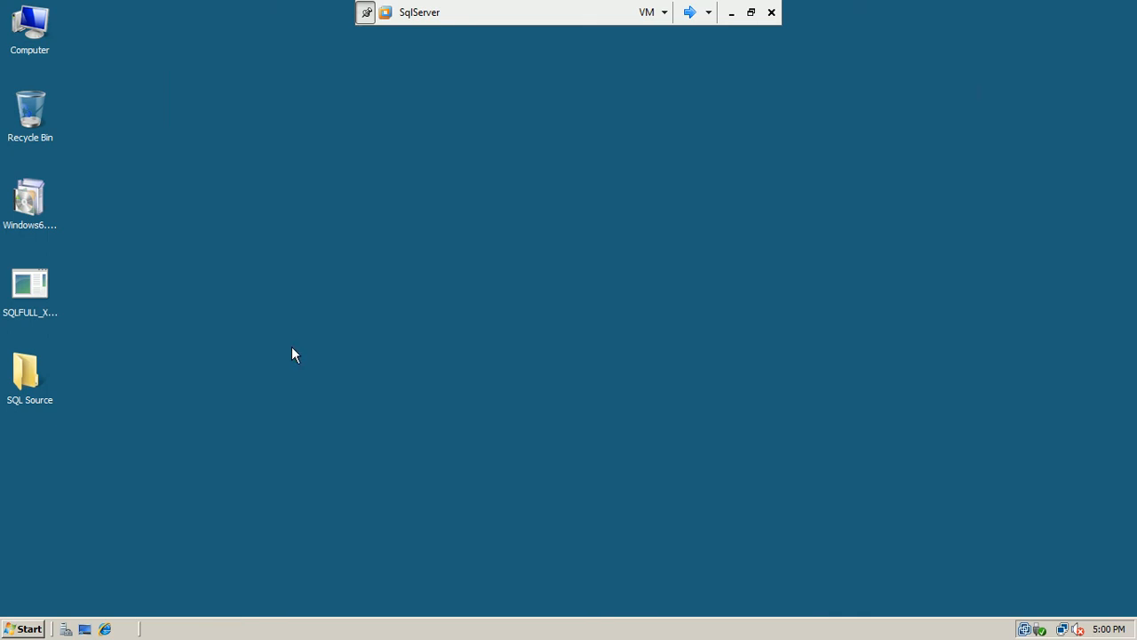
Step: Pin SQL Server Management Studio from the Microsoft SQL Server 2008 group to the Start menu and launch the pinned entry
click(25, 629)
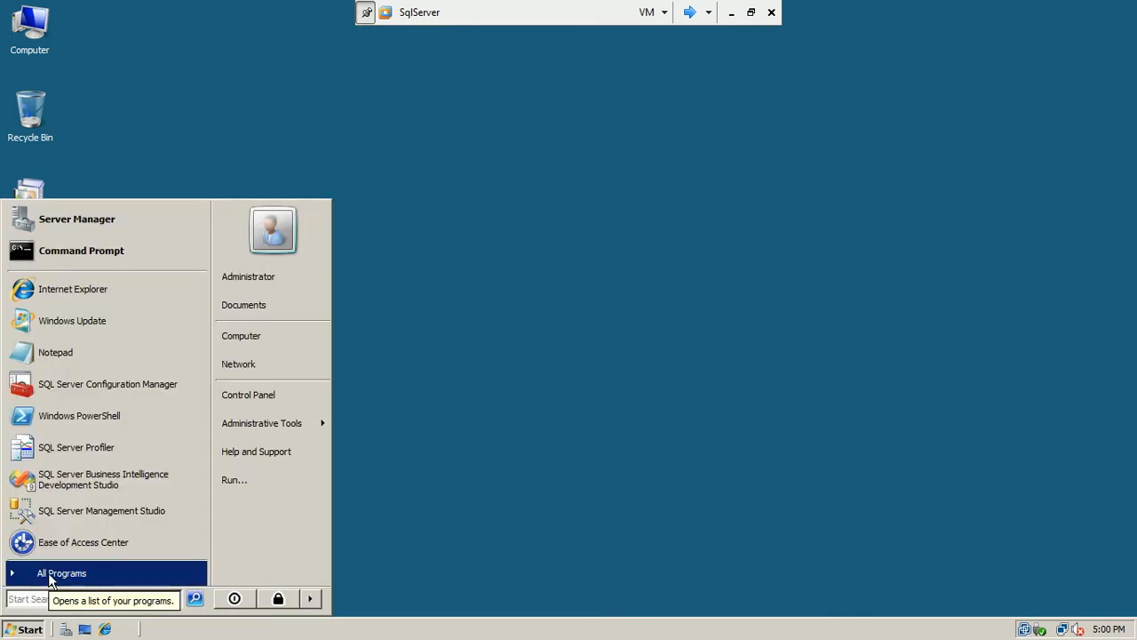
click(48, 572)
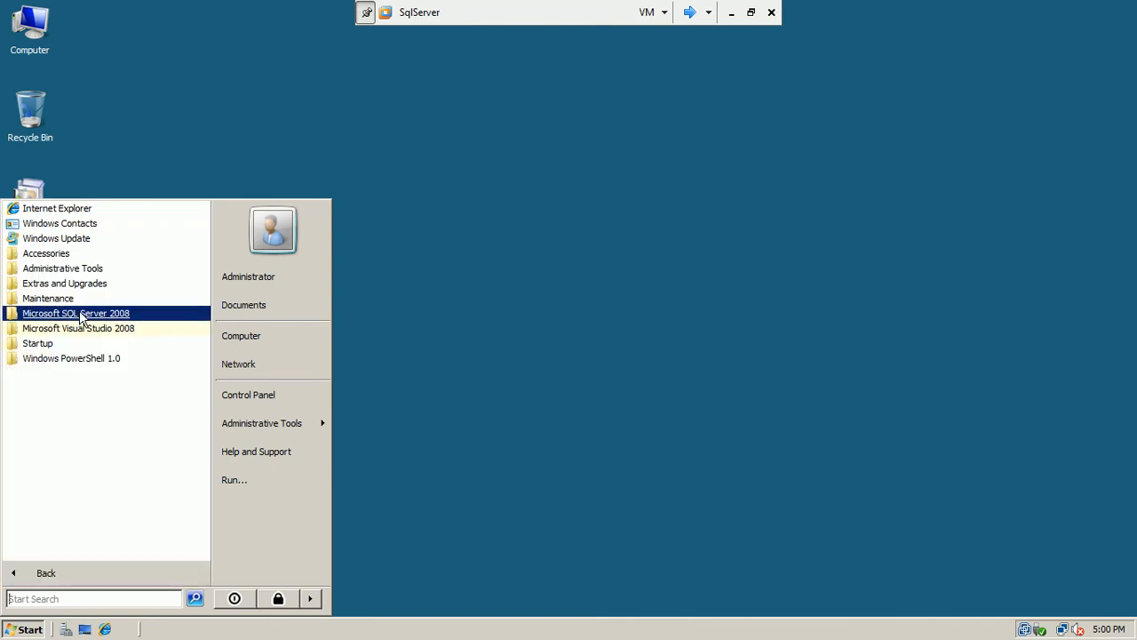
click(80, 316)
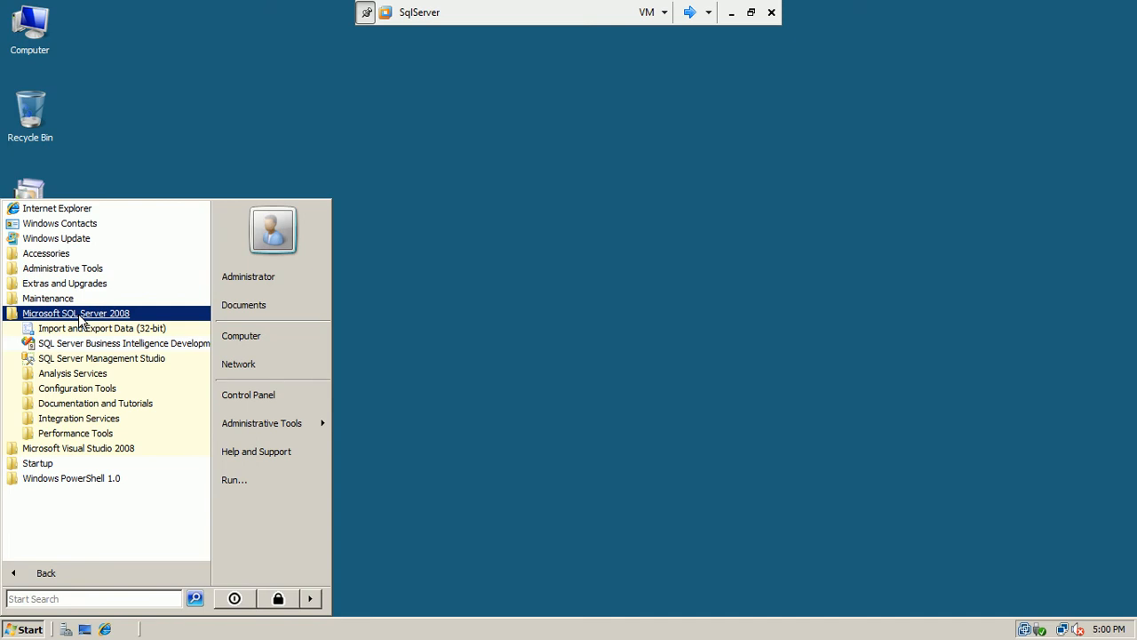
right_click(121, 367)
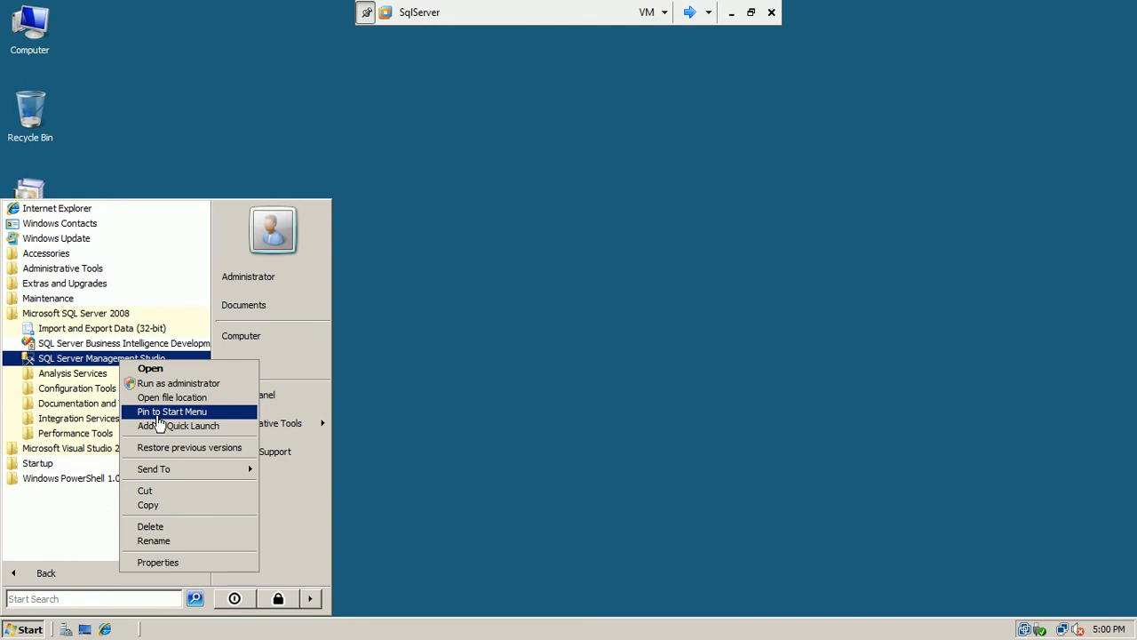
click(156, 413)
click(395, 413)
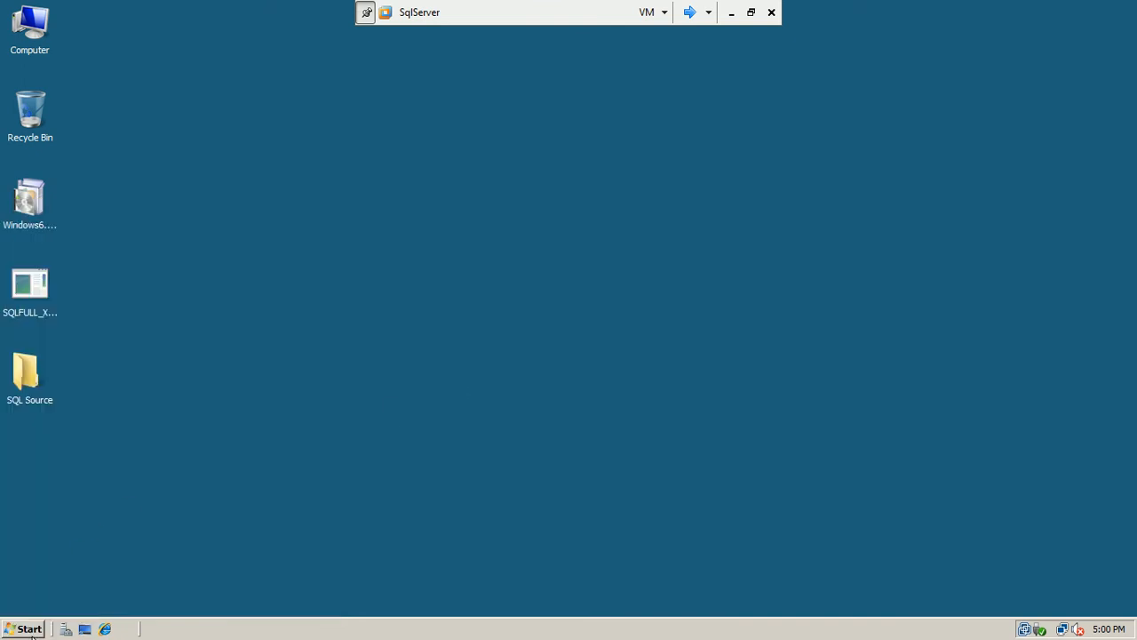
click(29, 629)
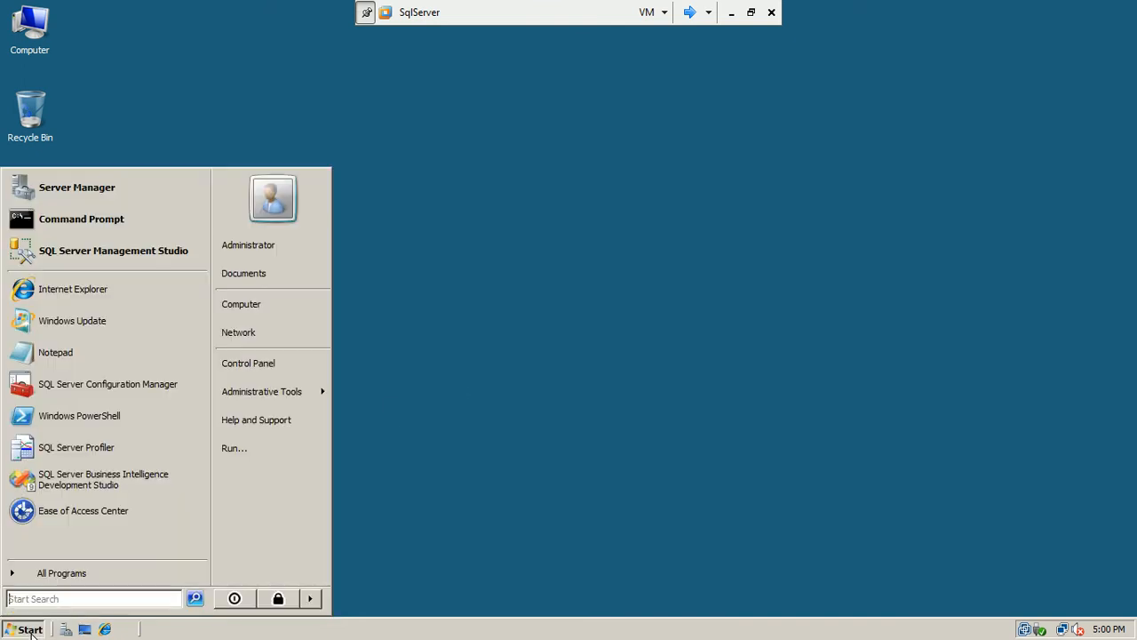
click(93, 255)
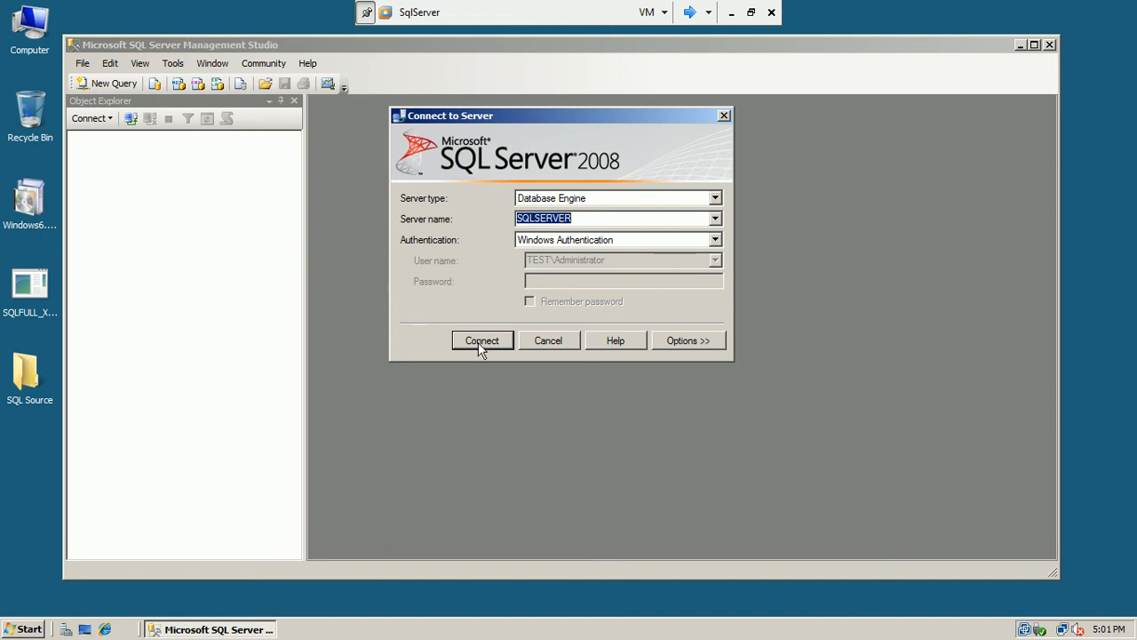
Step: Review the connection properties and additional connection parameters, then connect to the SQLSERVER Database Engine with Windows Authentication
click(669, 341)
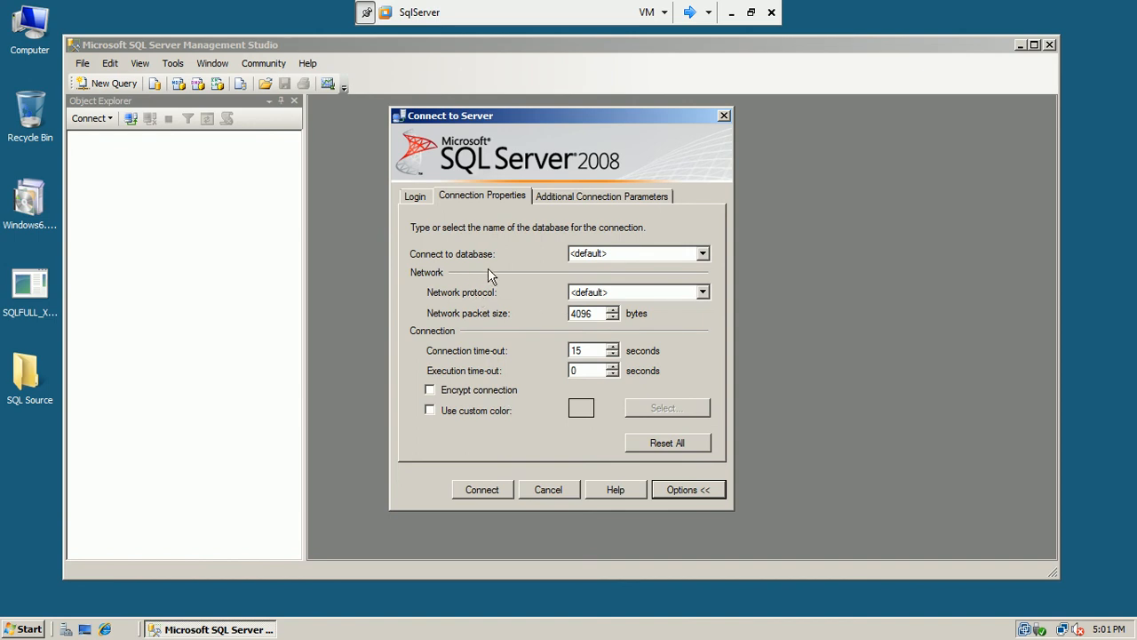
click(590, 197)
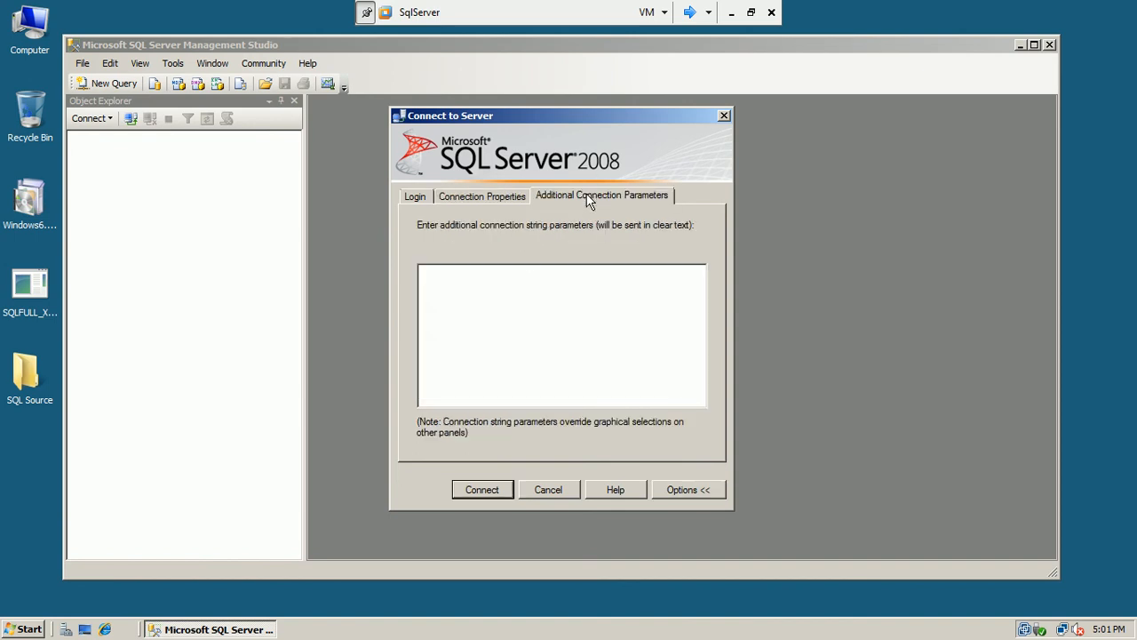
click(504, 195)
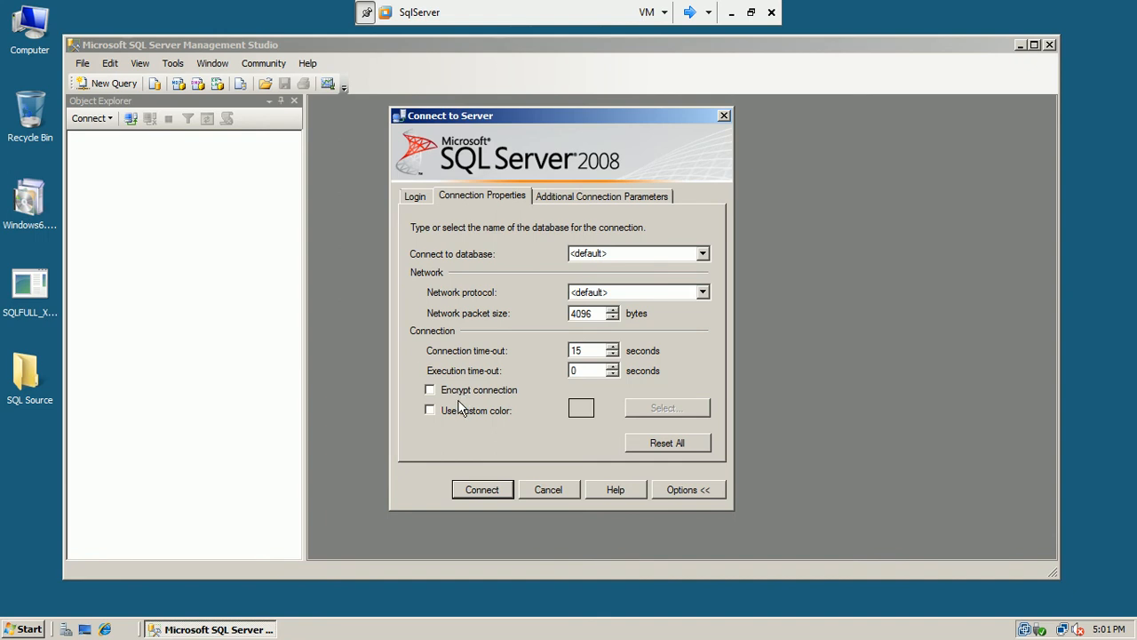
click(412, 196)
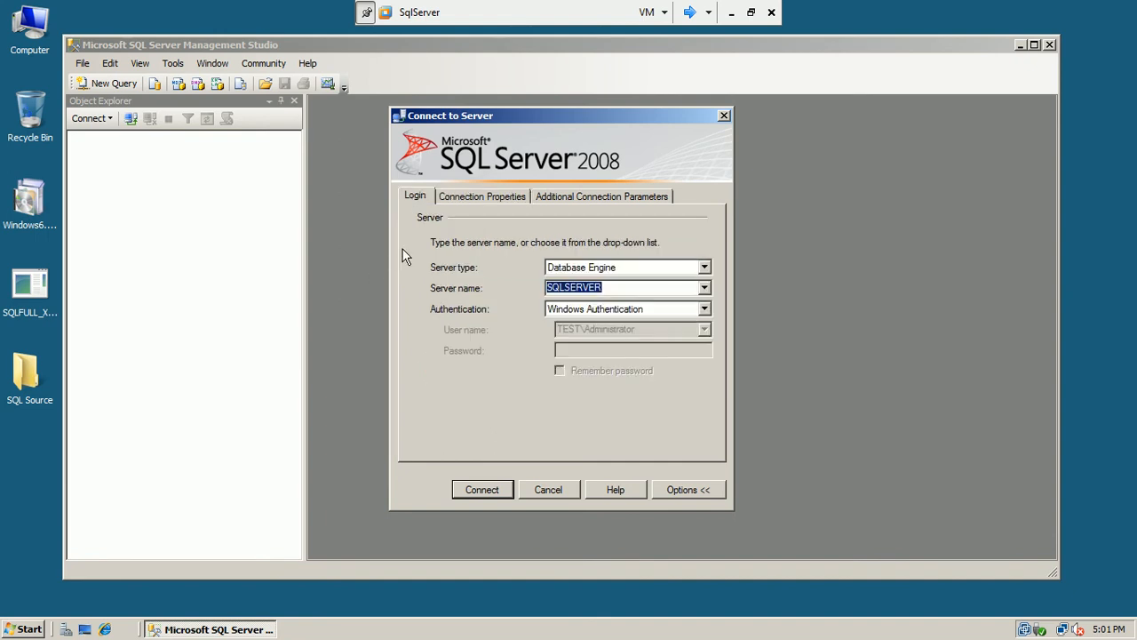
click(483, 490)
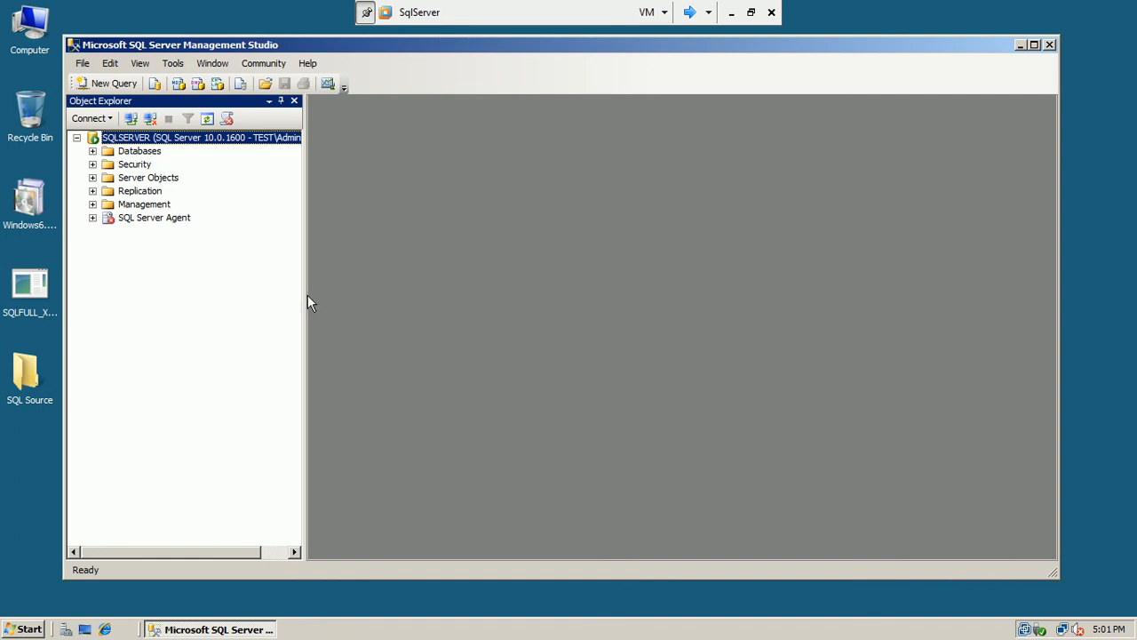
Step: Widen Object Explorer to fit the full server name and go through its top-level nodes from Databases to SQL Server Agent
drag(304, 294, 383, 283)
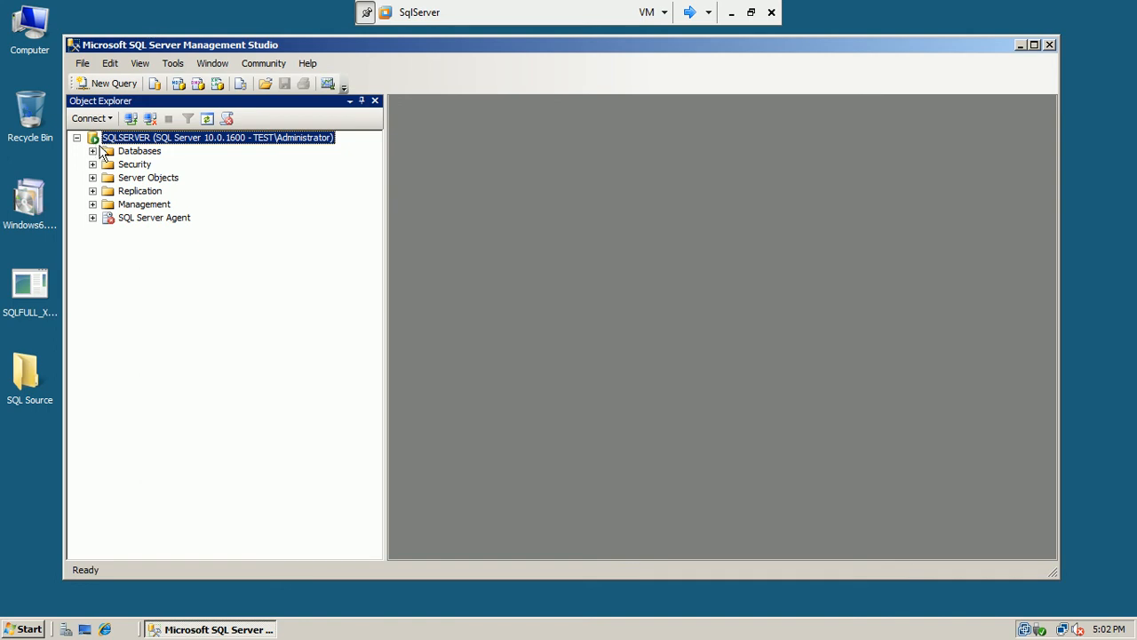
click(146, 151)
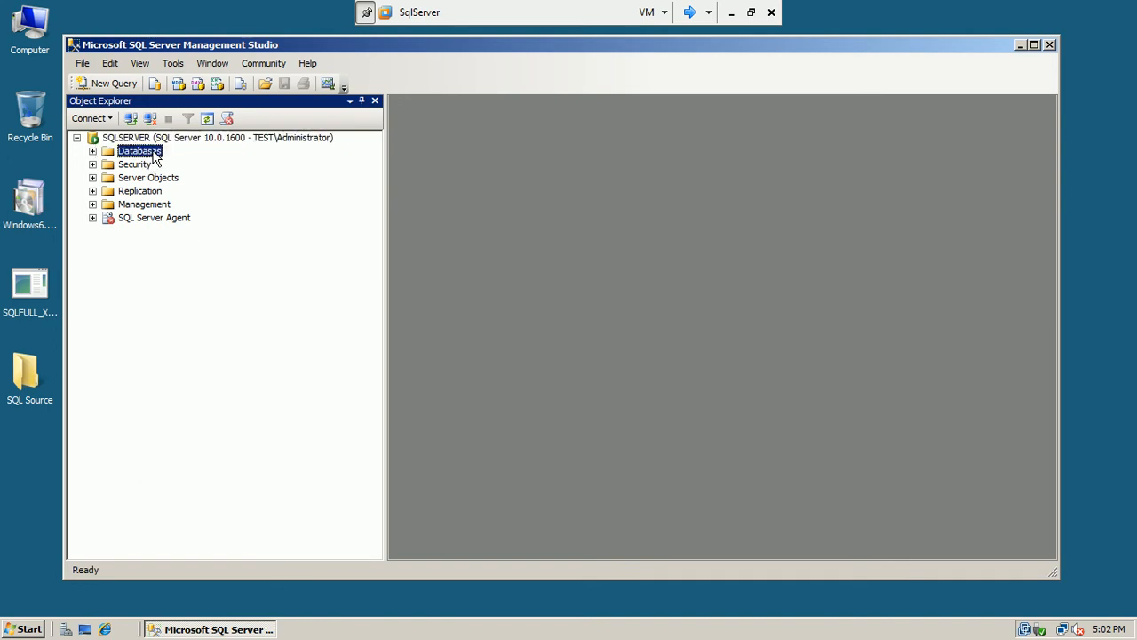
click(147, 166)
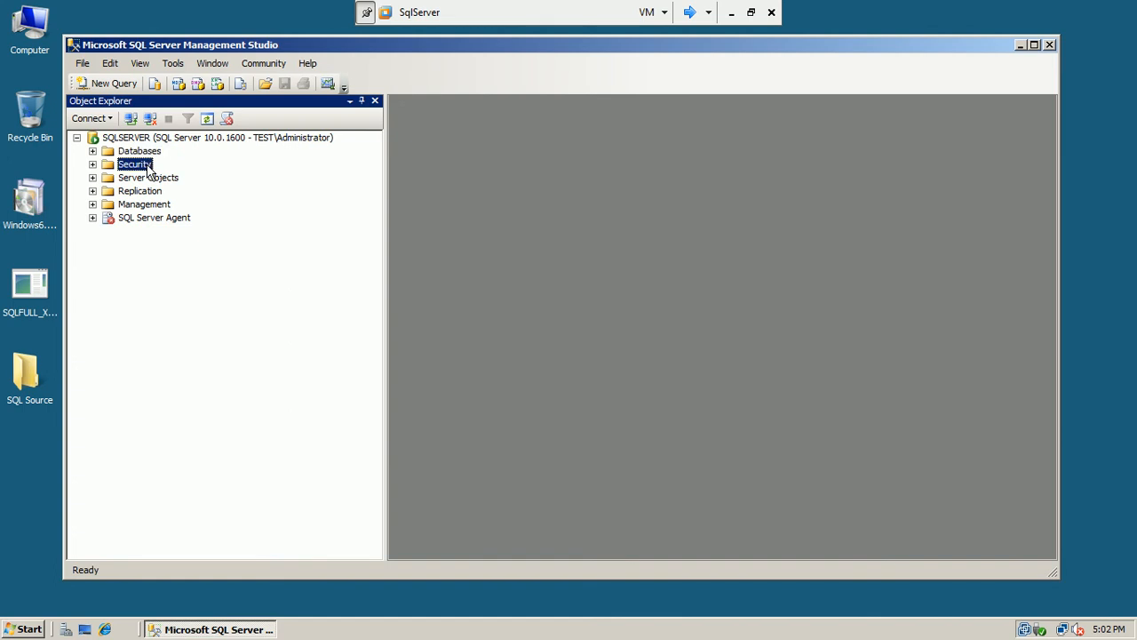
click(169, 180)
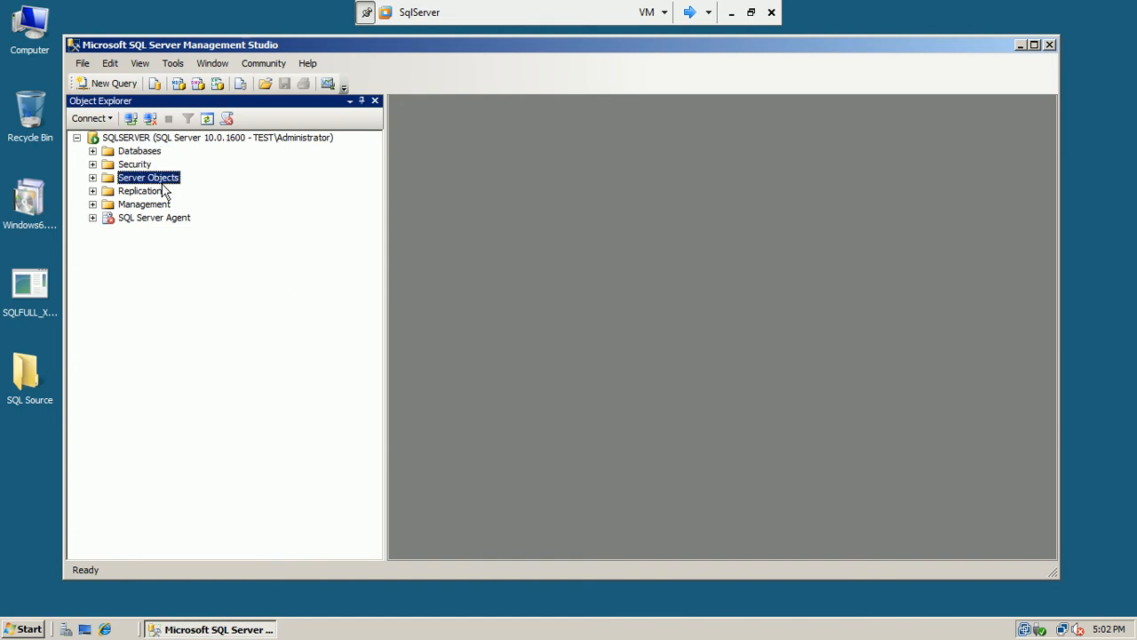
click(164, 190)
click(161, 205)
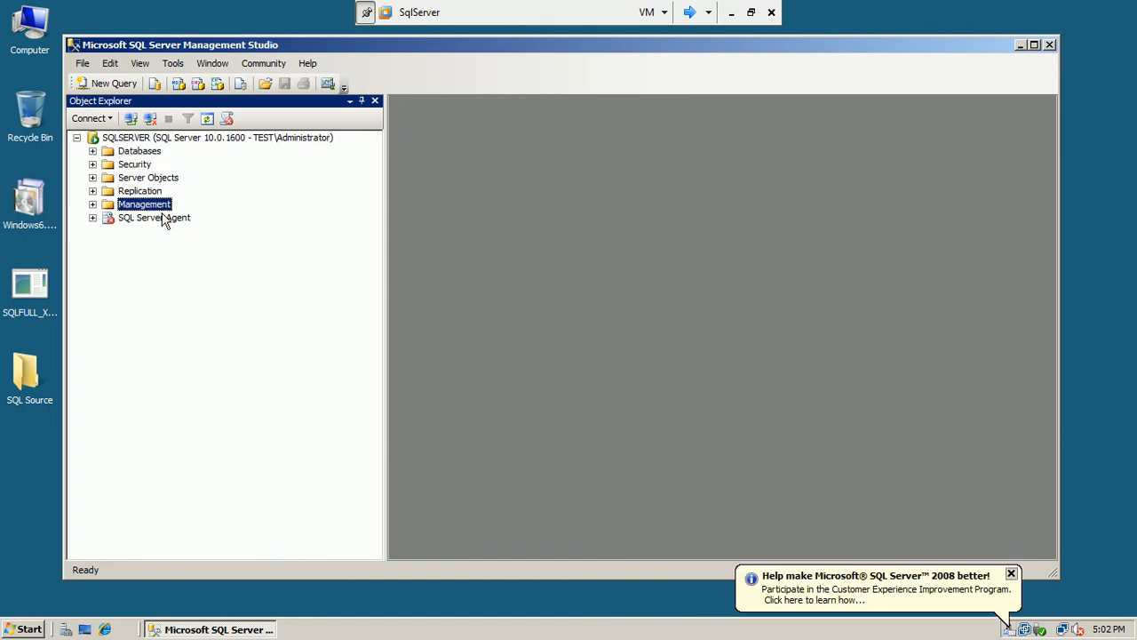
click(163, 218)
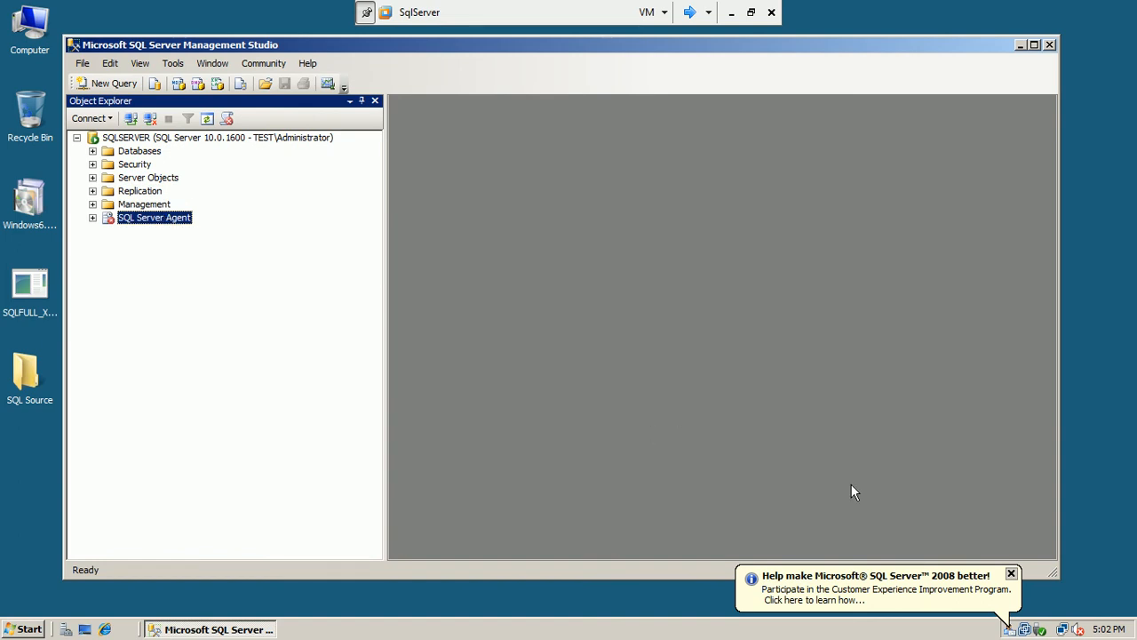
Step: Open the Customer Experience Improvement Program notification and accept the option "No, I don't wish to participate."
click(1010, 631)
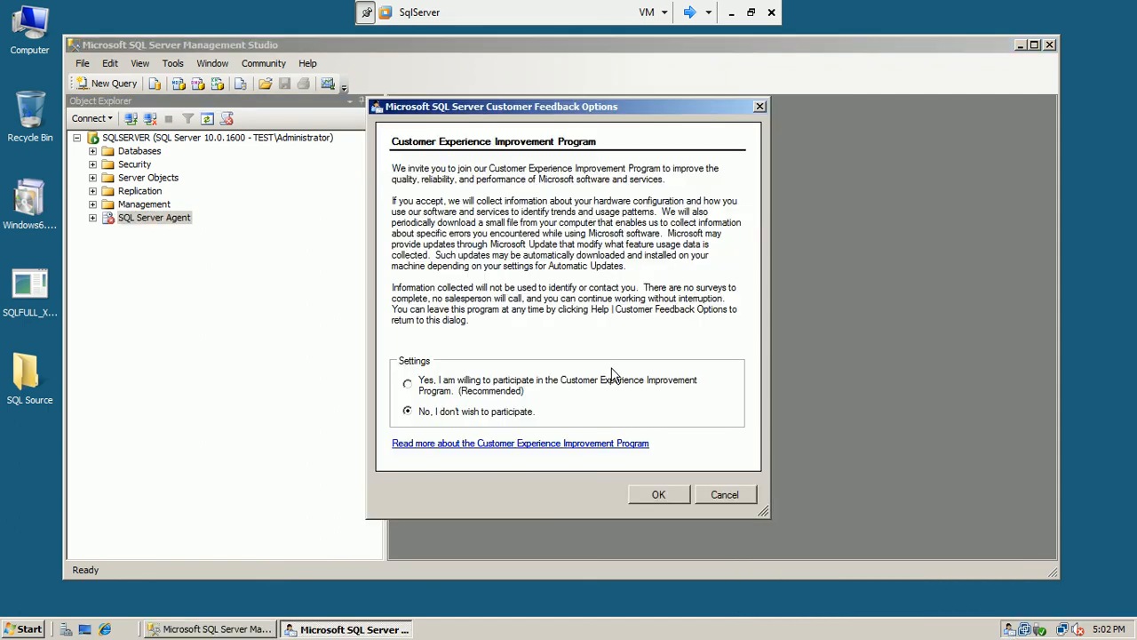
click(636, 494)
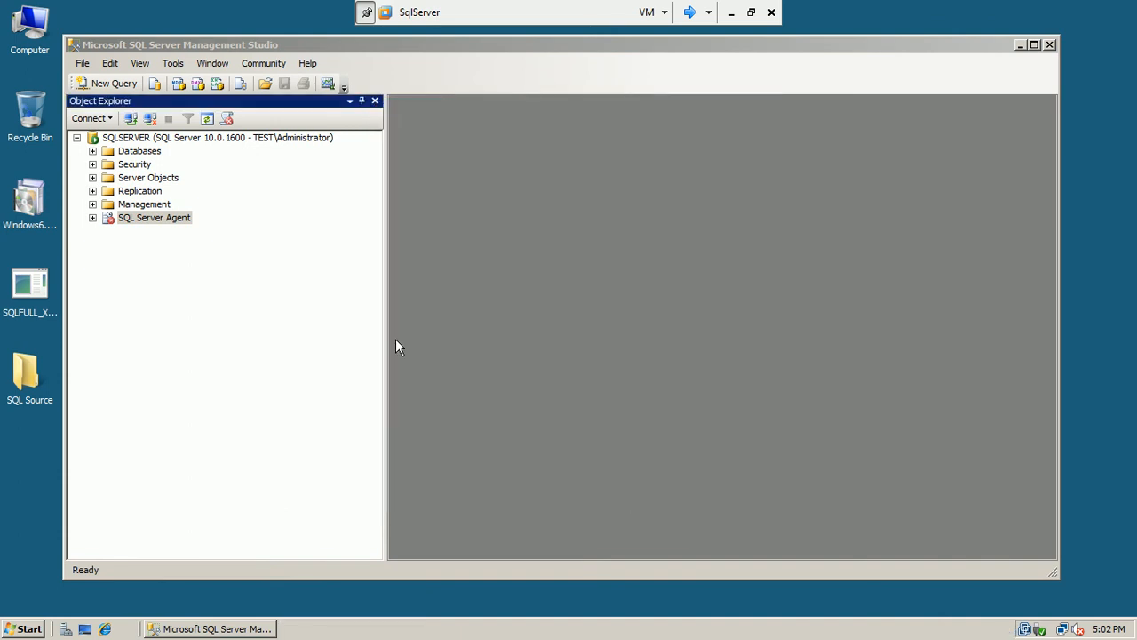
Step: Expand Databases, then look inside Security, Server Objects, Replication and Management, collapsing each of those four folders again
click(92, 151)
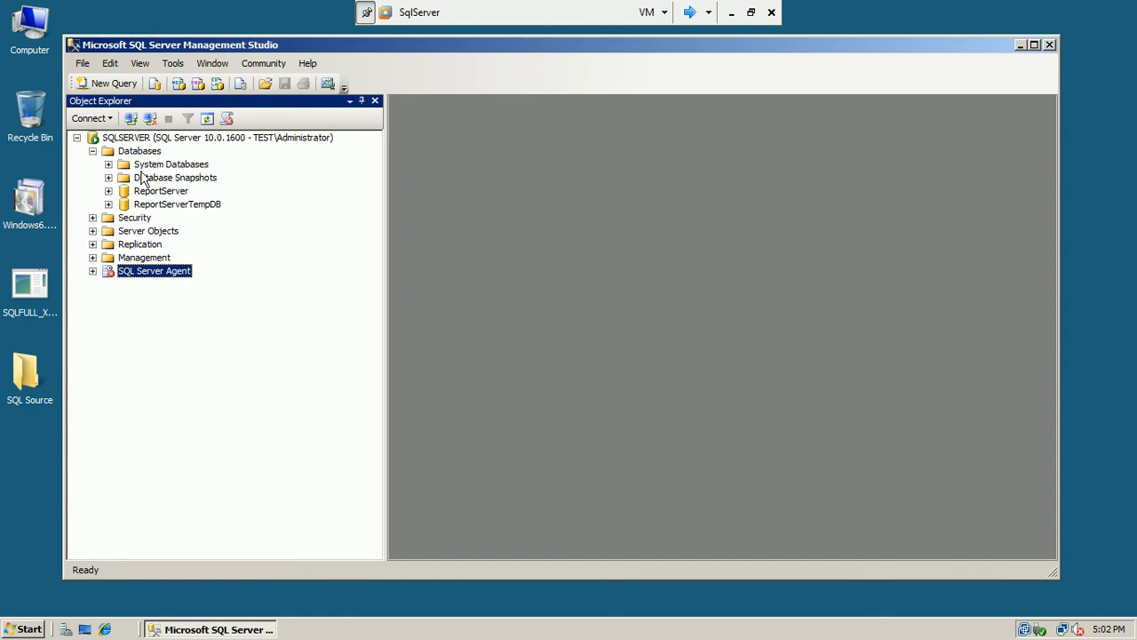
click(93, 218)
click(92, 217)
click(93, 231)
click(93, 231)
click(92, 244)
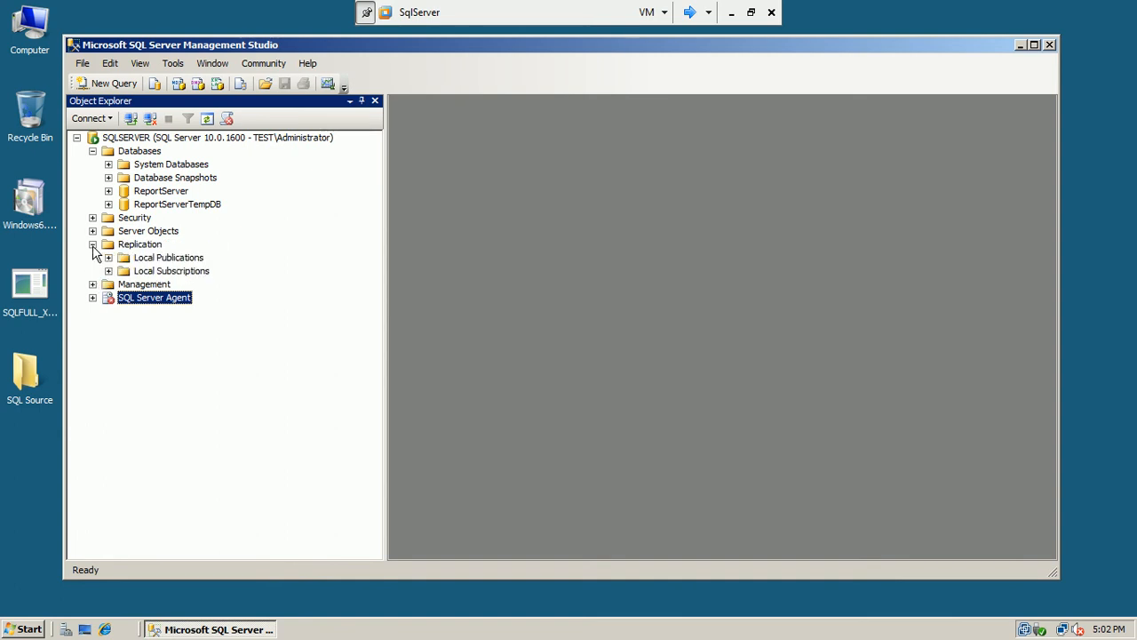
click(92, 244)
click(92, 258)
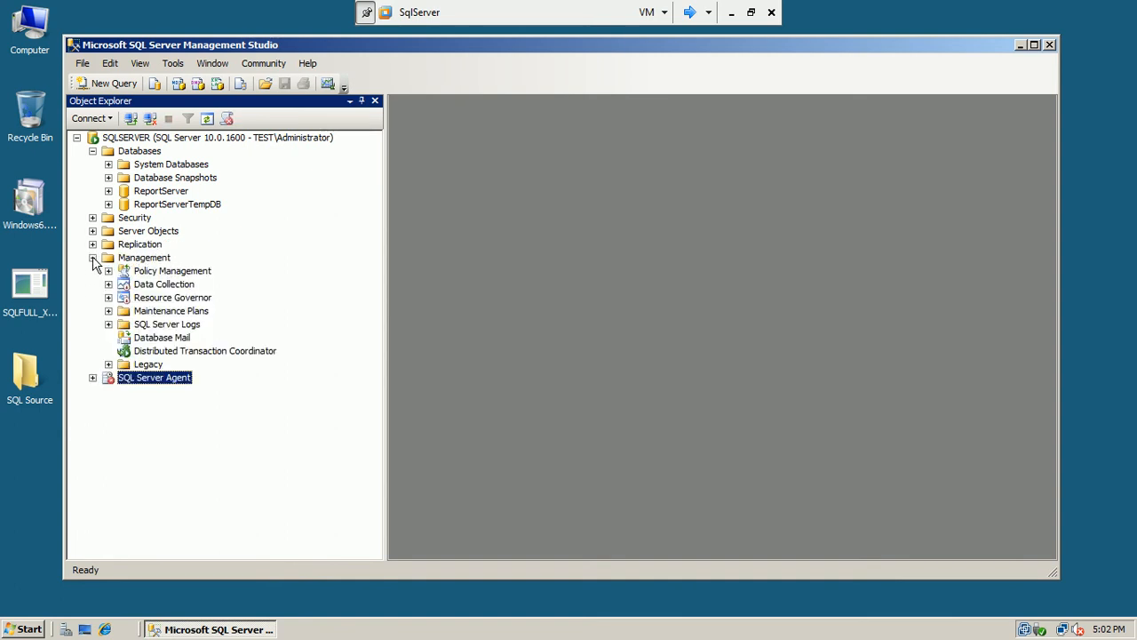
click(92, 257)
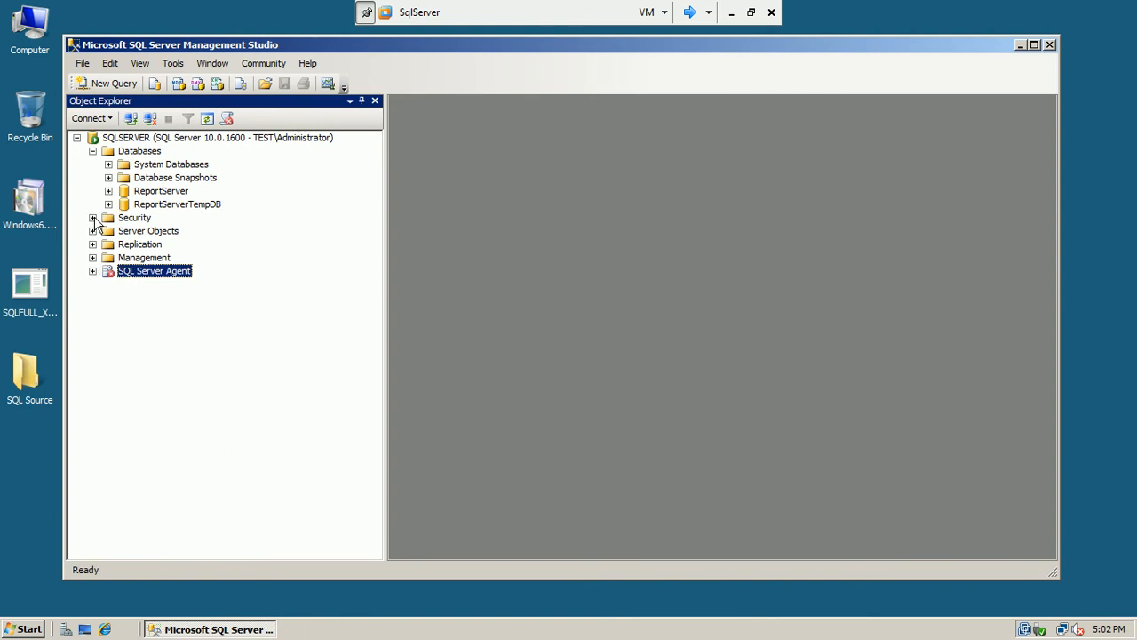
click(92, 217)
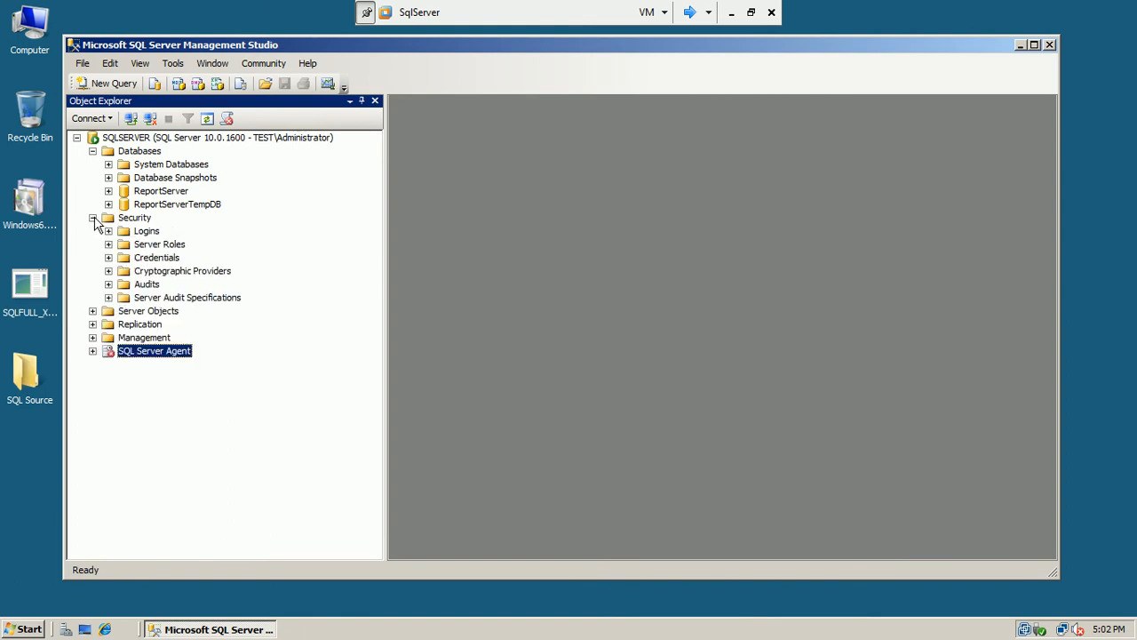
click(93, 218)
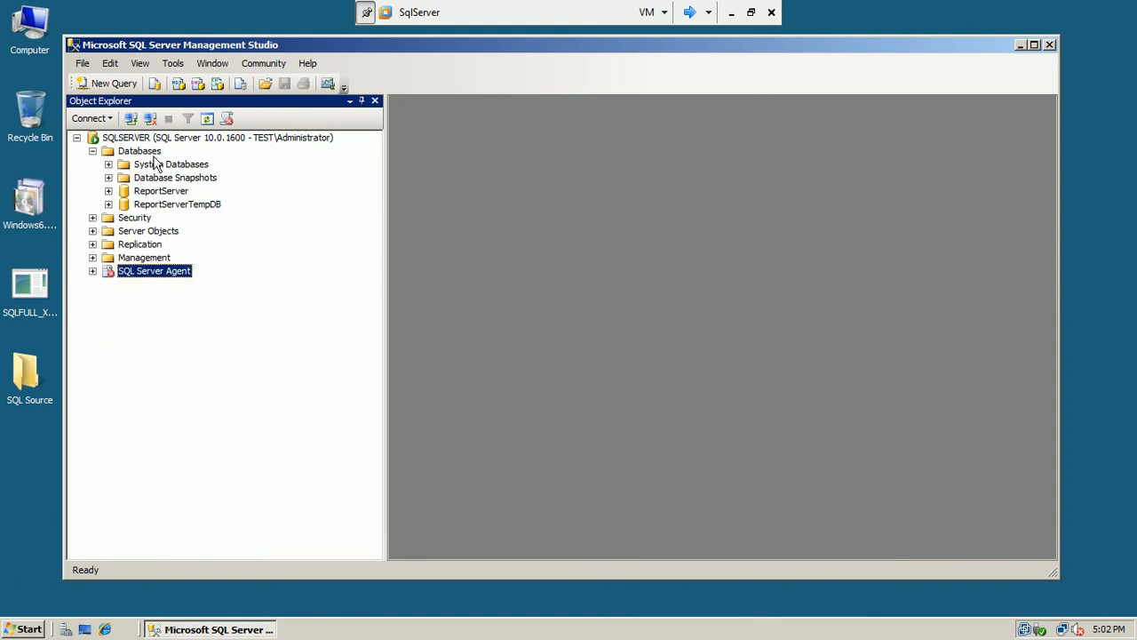
Step: Expand System Databases and go through master, model, msdb and tempdb one by one
click(109, 164)
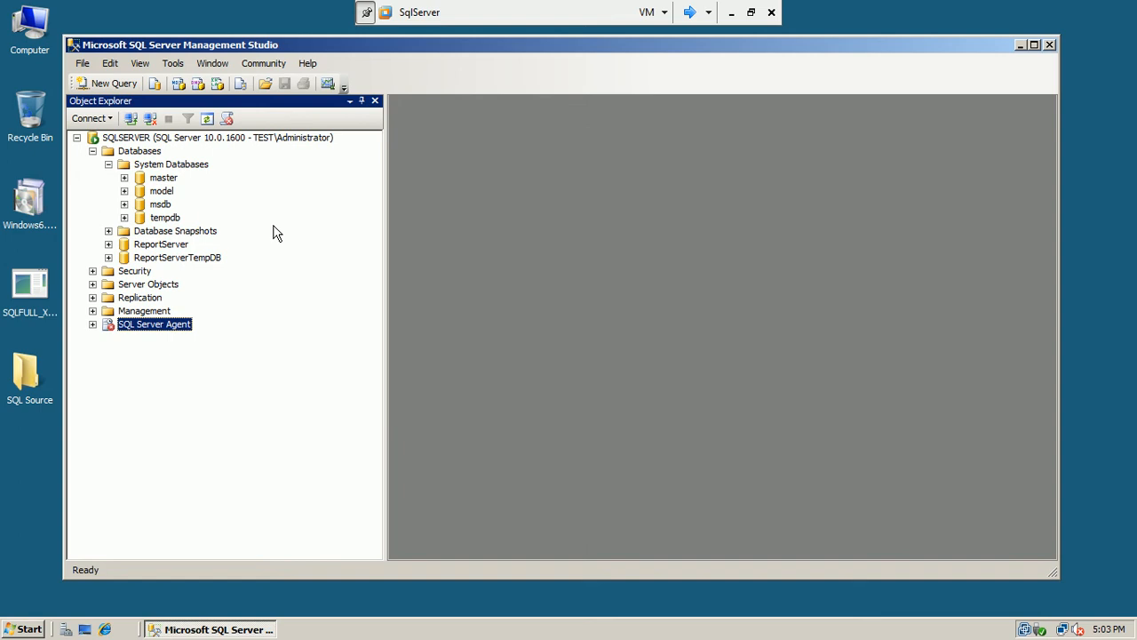
click(168, 177)
click(169, 192)
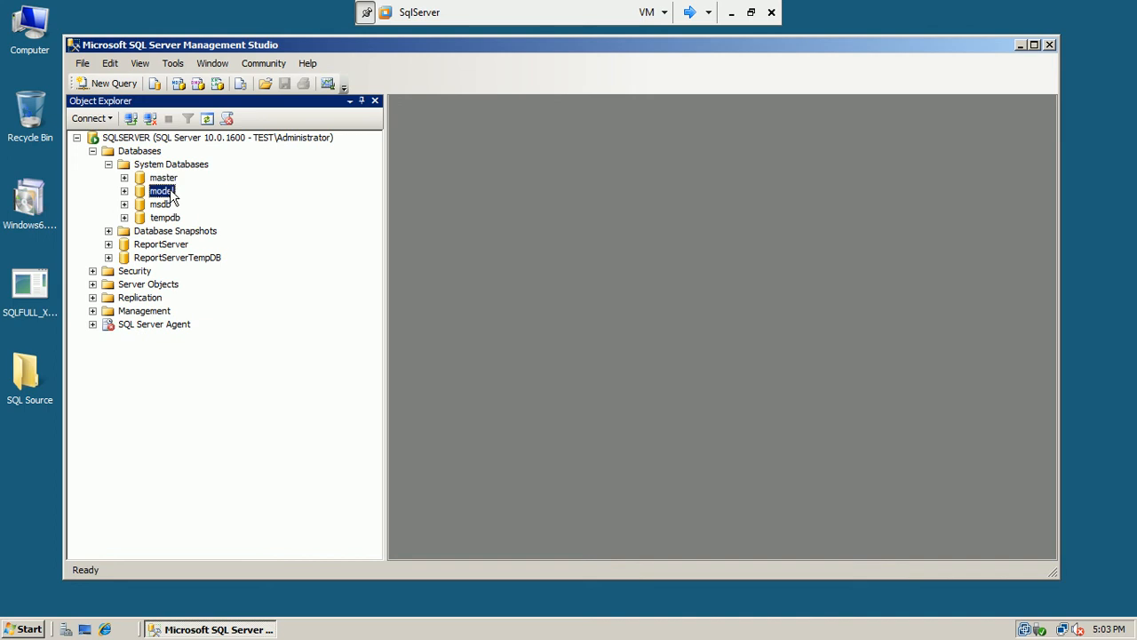
click(168, 208)
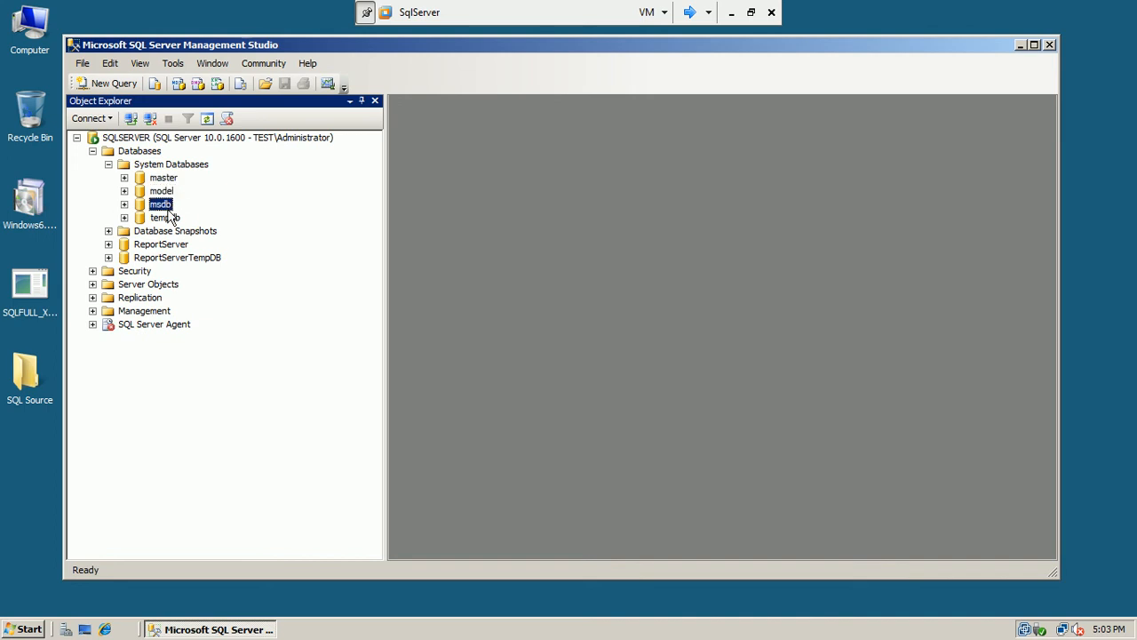
click(179, 220)
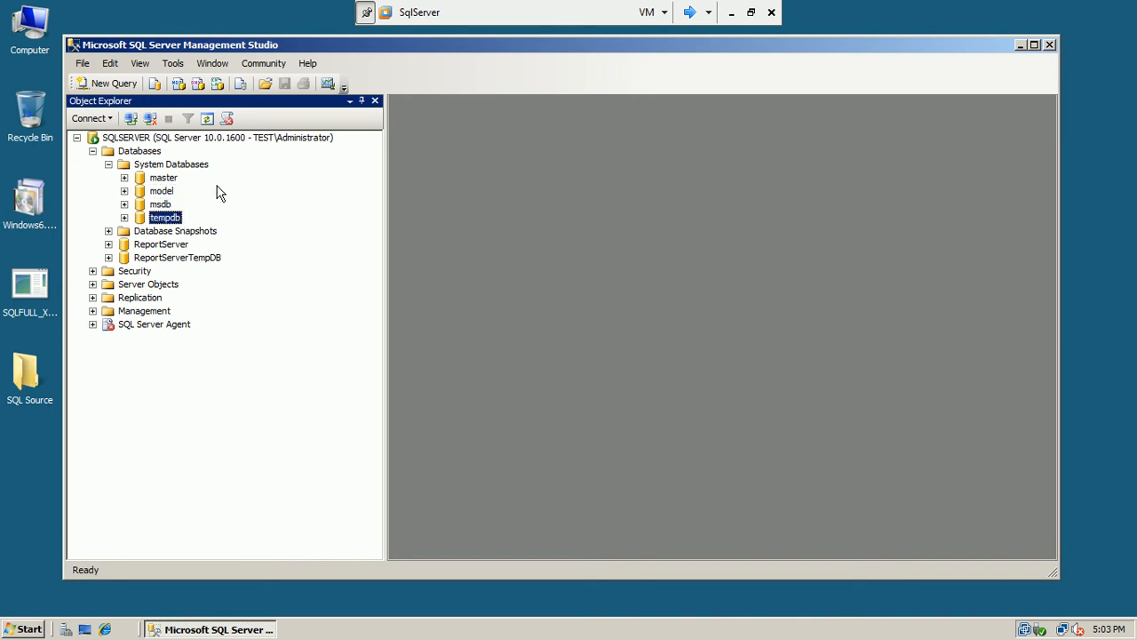
Step: Review each system database, checking the folders inside model and relating msdb to SQL Server Agent, then point out ReportServer and ReportServerTempDB
click(169, 180)
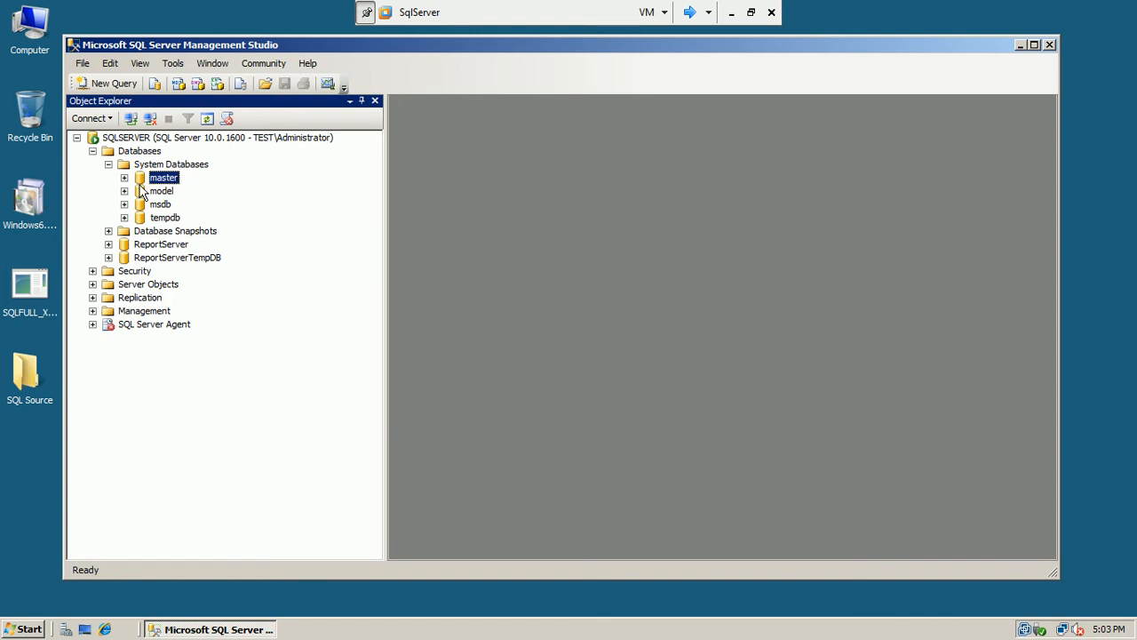
click(125, 191)
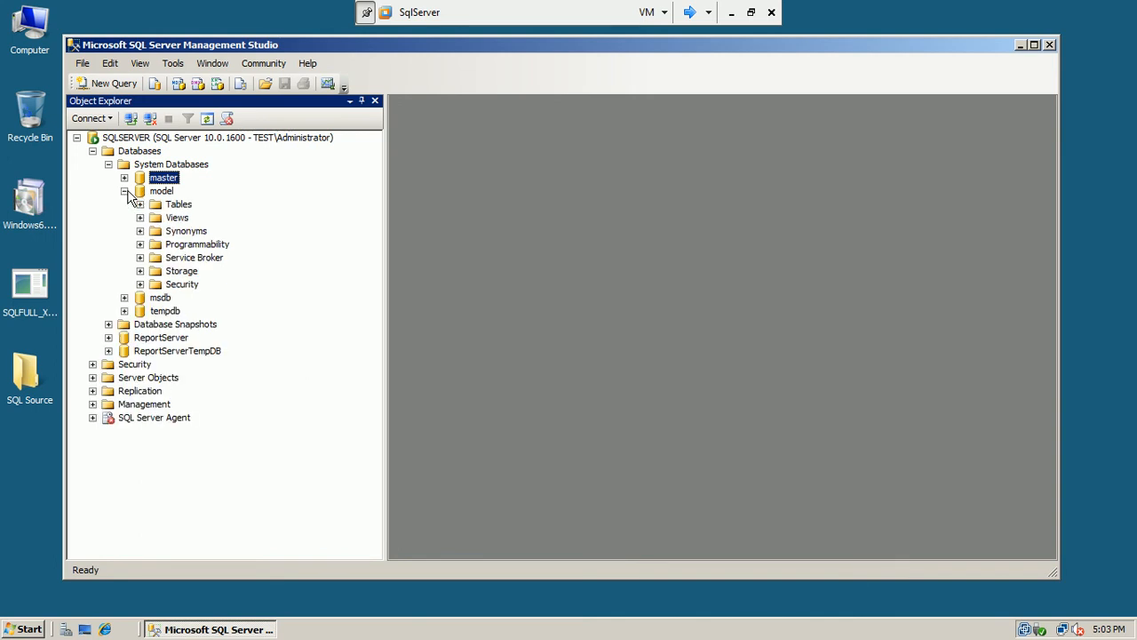
click(125, 191)
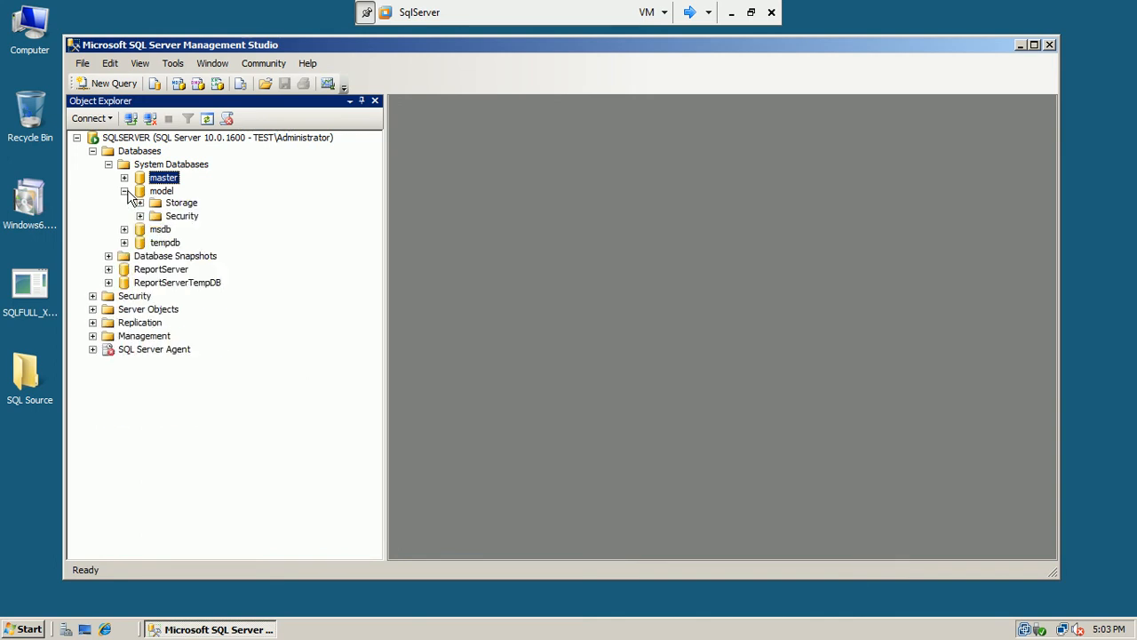
click(159, 192)
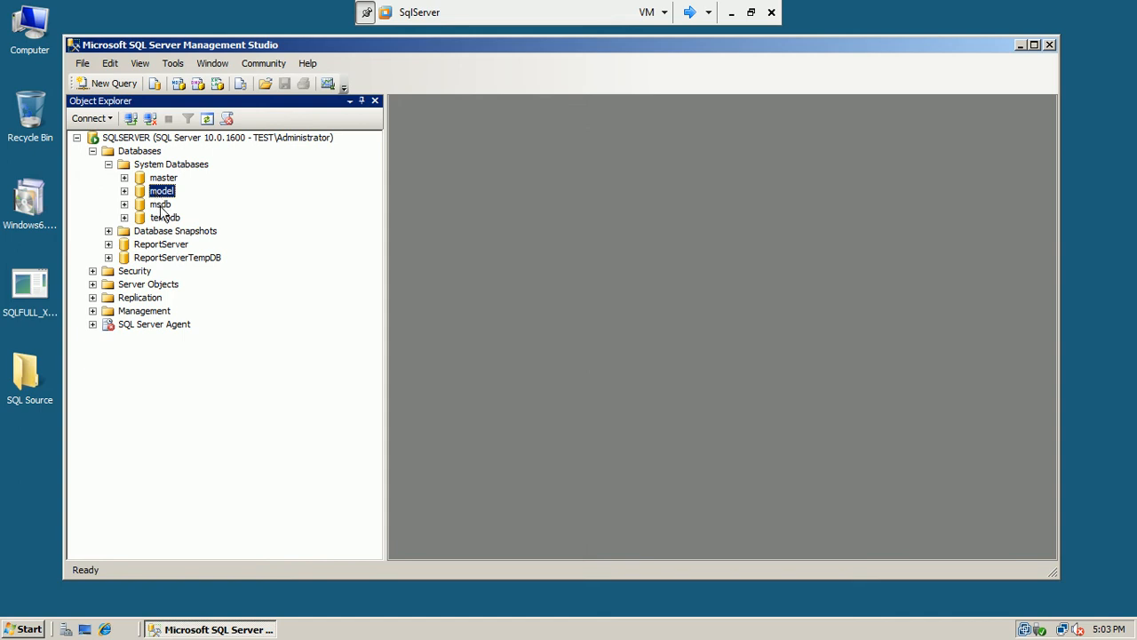
click(160, 204)
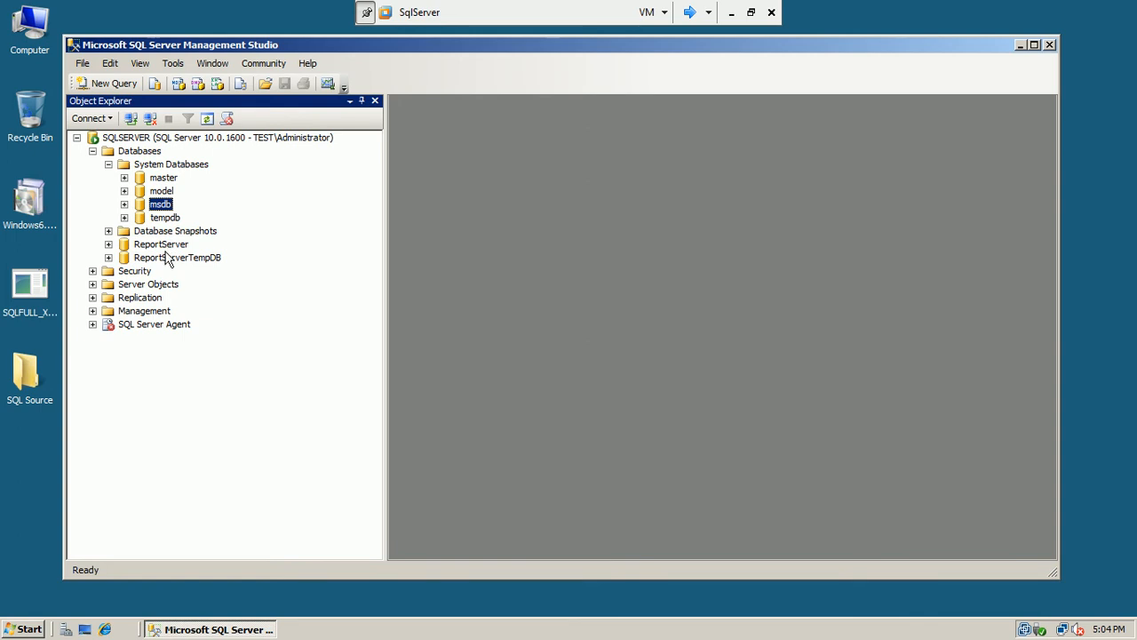
click(174, 325)
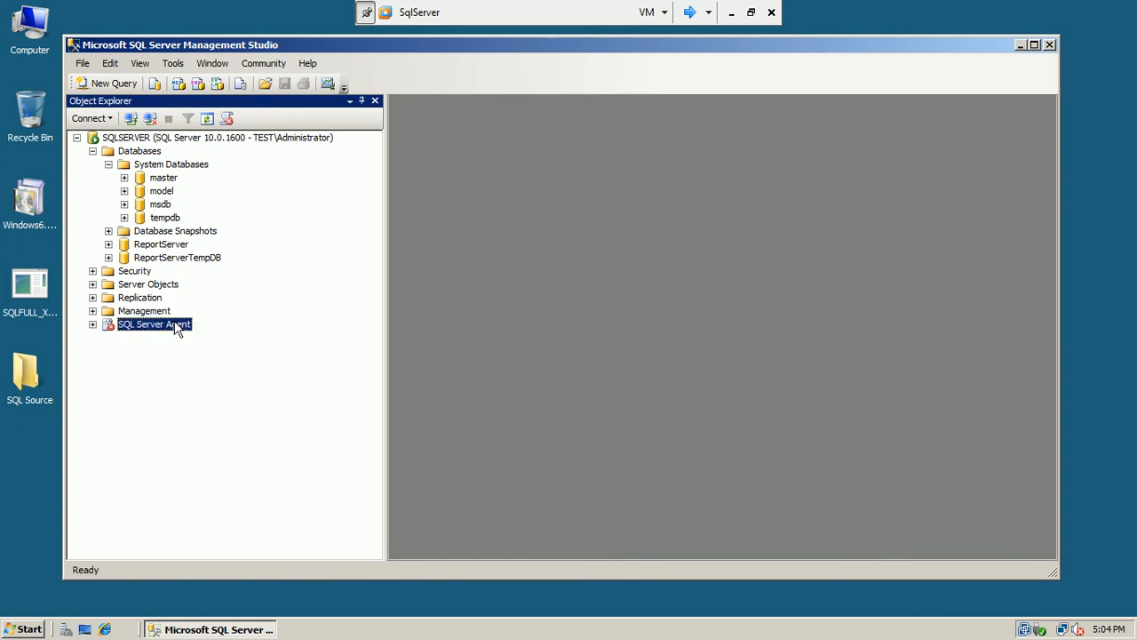
click(161, 205)
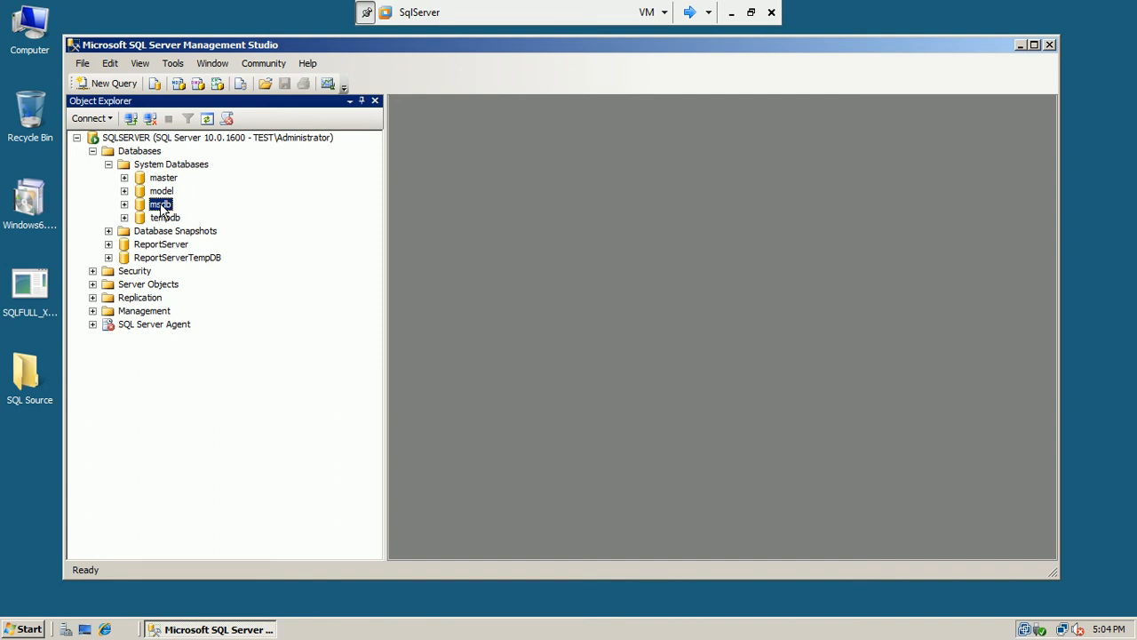
click(166, 219)
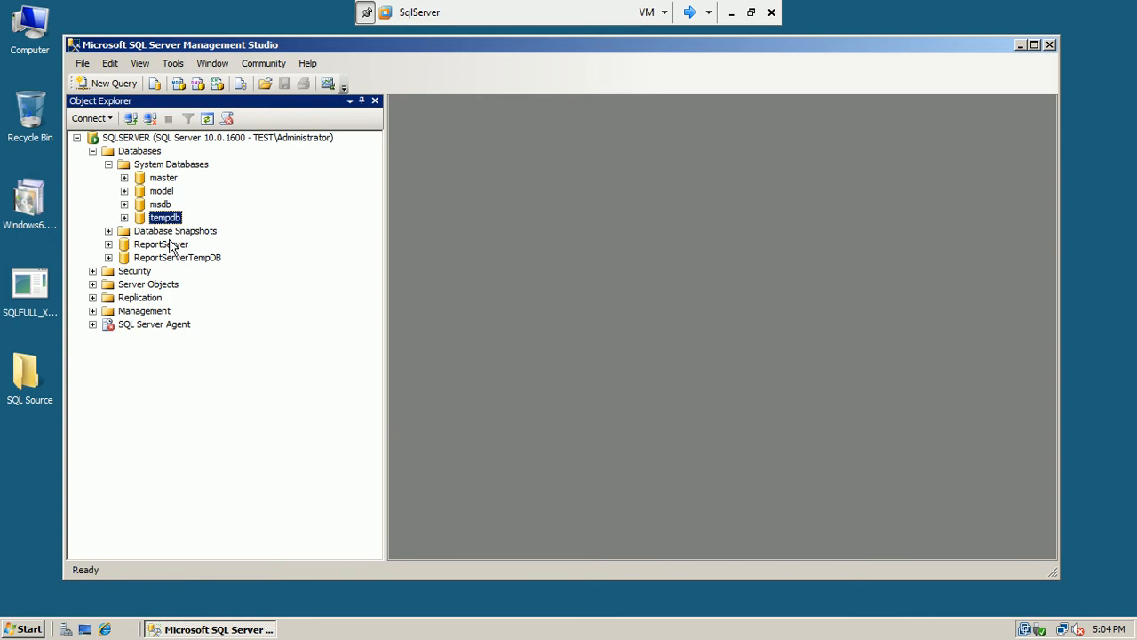
click(172, 245)
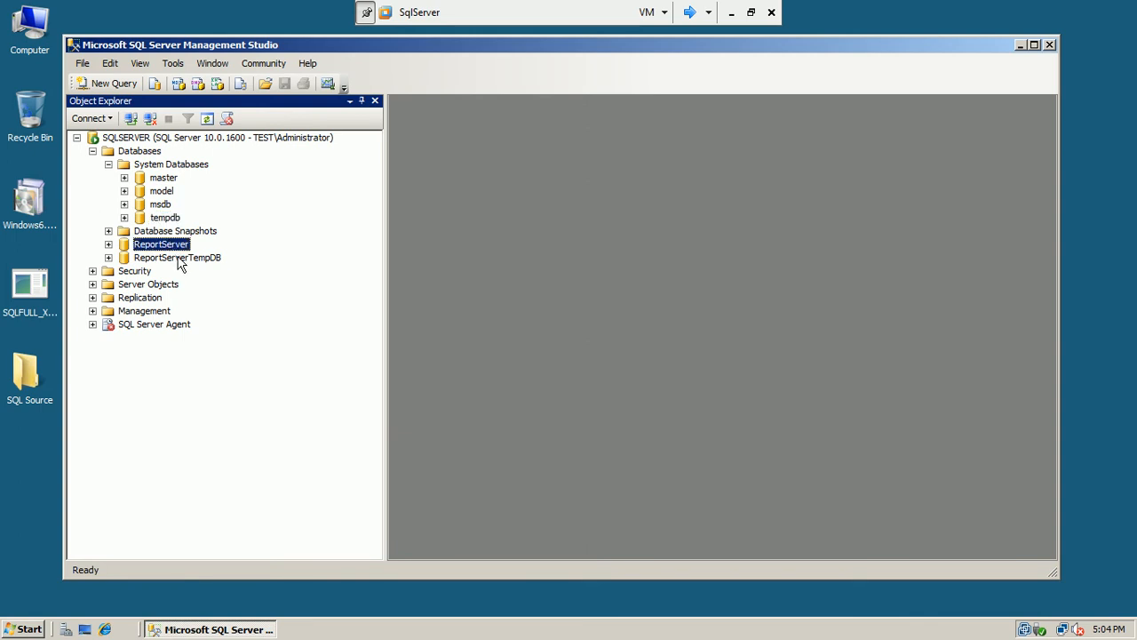
click(182, 258)
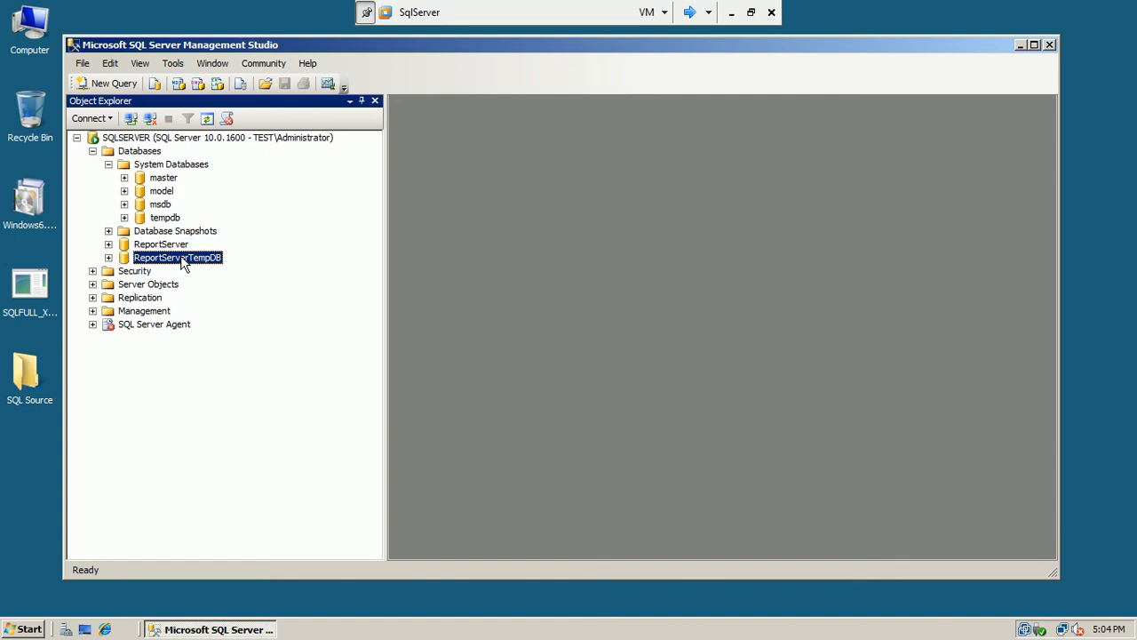
Step: Expand the master database and examine its folders, including Tables, Views, Synonyms, Service Broker, Storage and Security
click(124, 178)
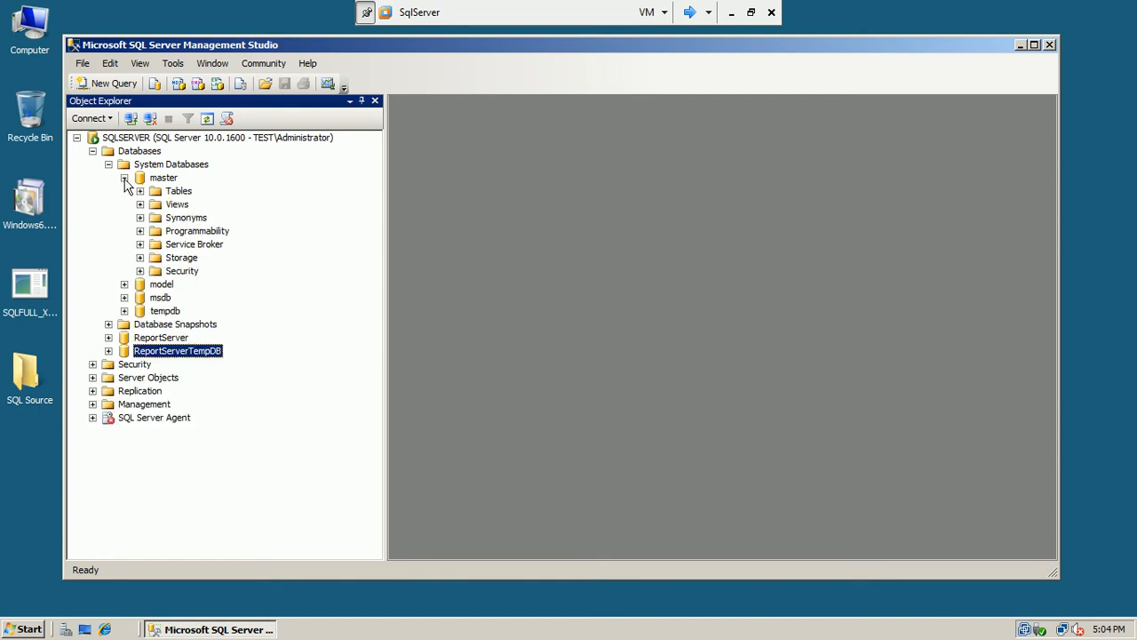
click(177, 191)
click(178, 204)
click(188, 220)
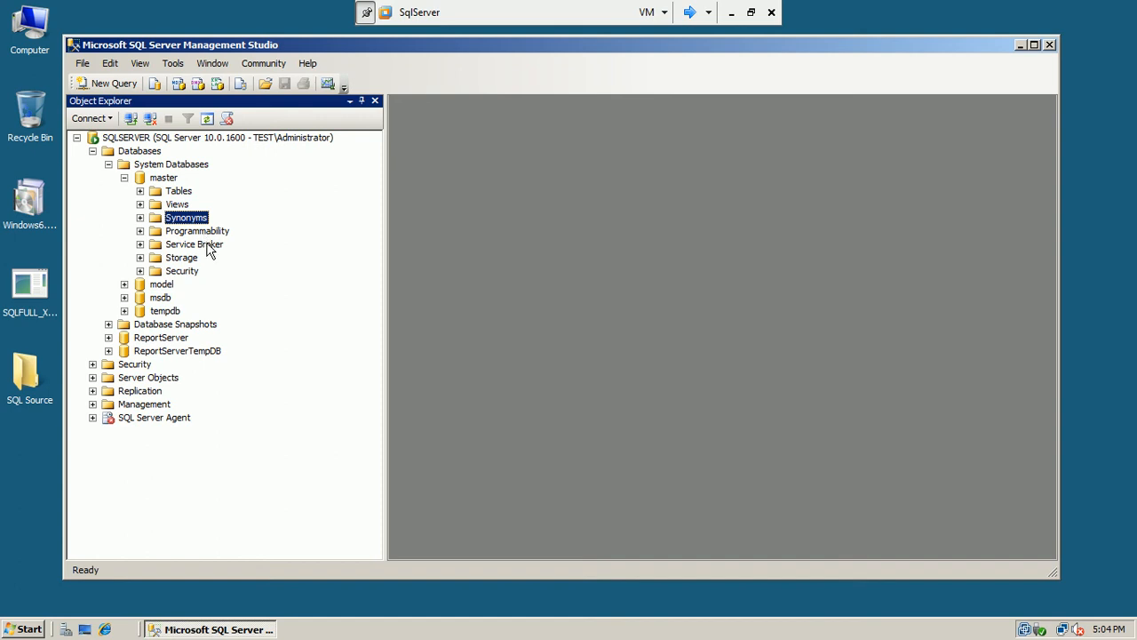
click(210, 247)
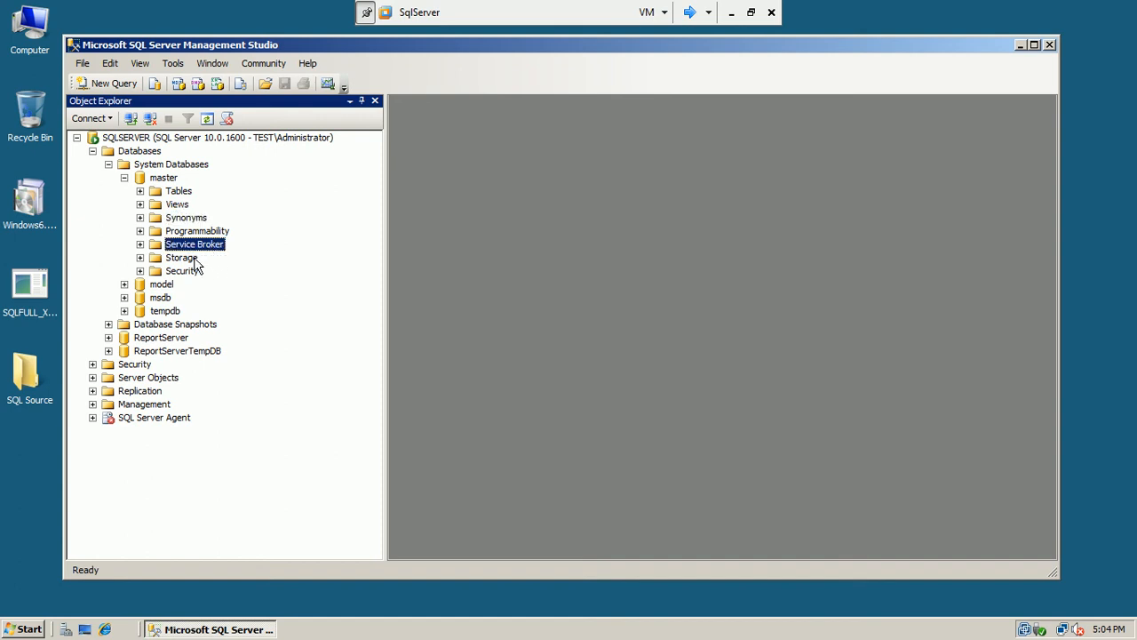
click(192, 260)
click(191, 272)
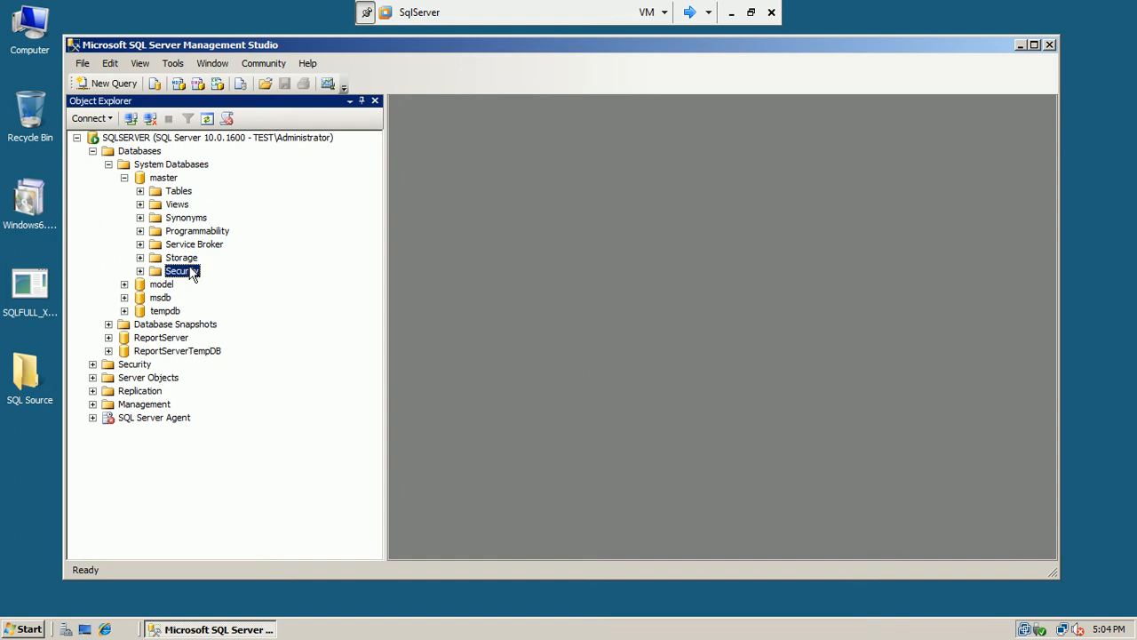
Step: Collapse System Databases and Databases, and expand the server-level Security folder to view its contents
click(109, 165)
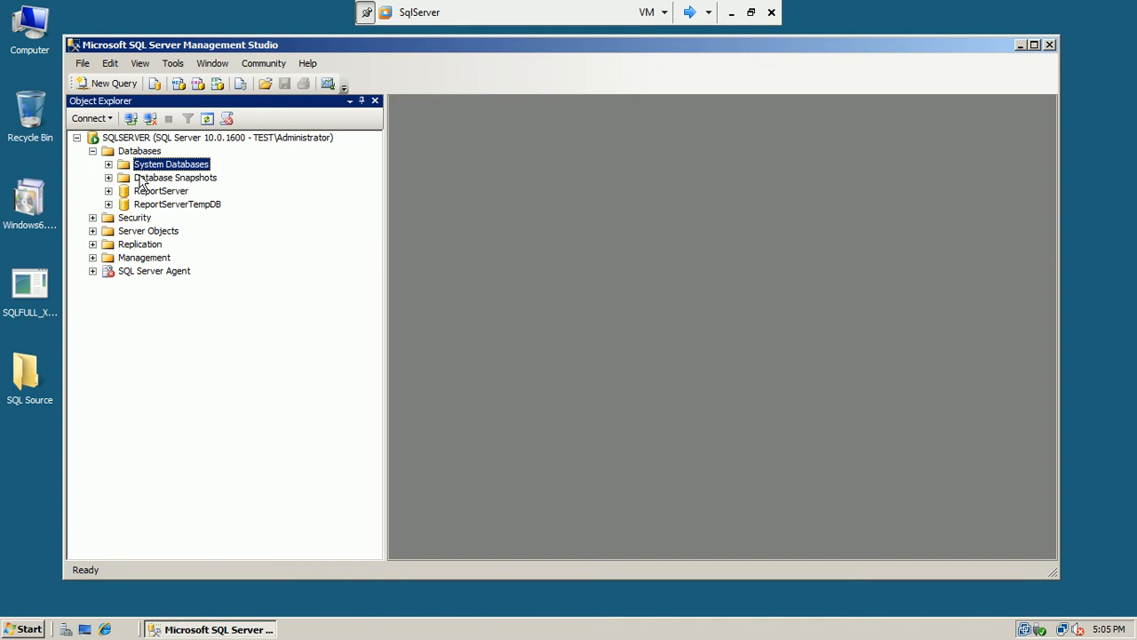
click(93, 152)
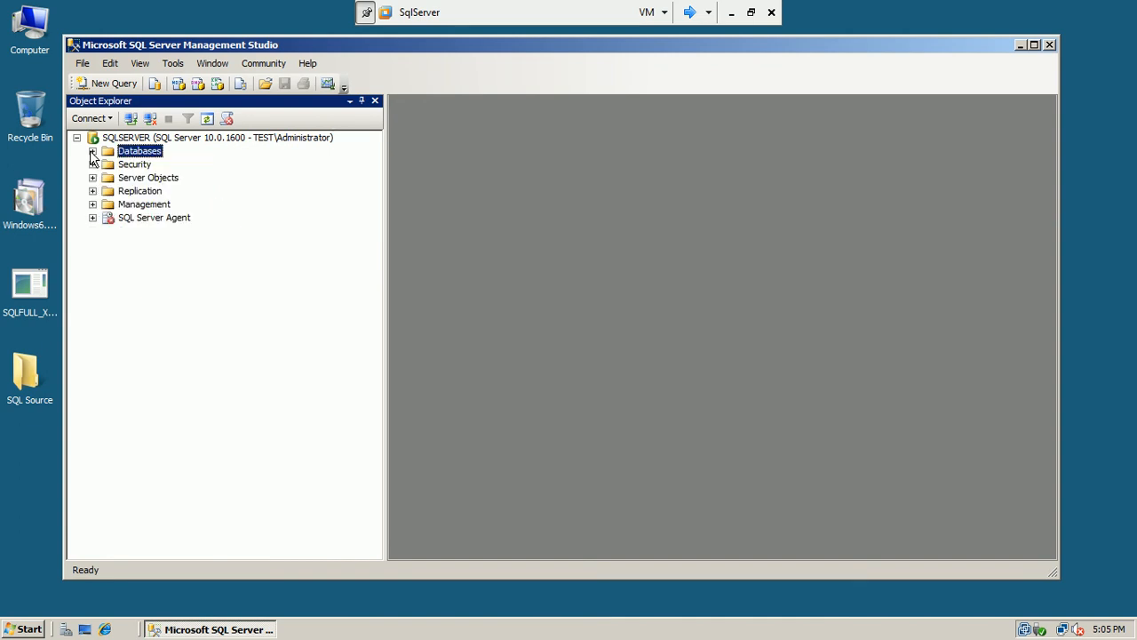
click(92, 164)
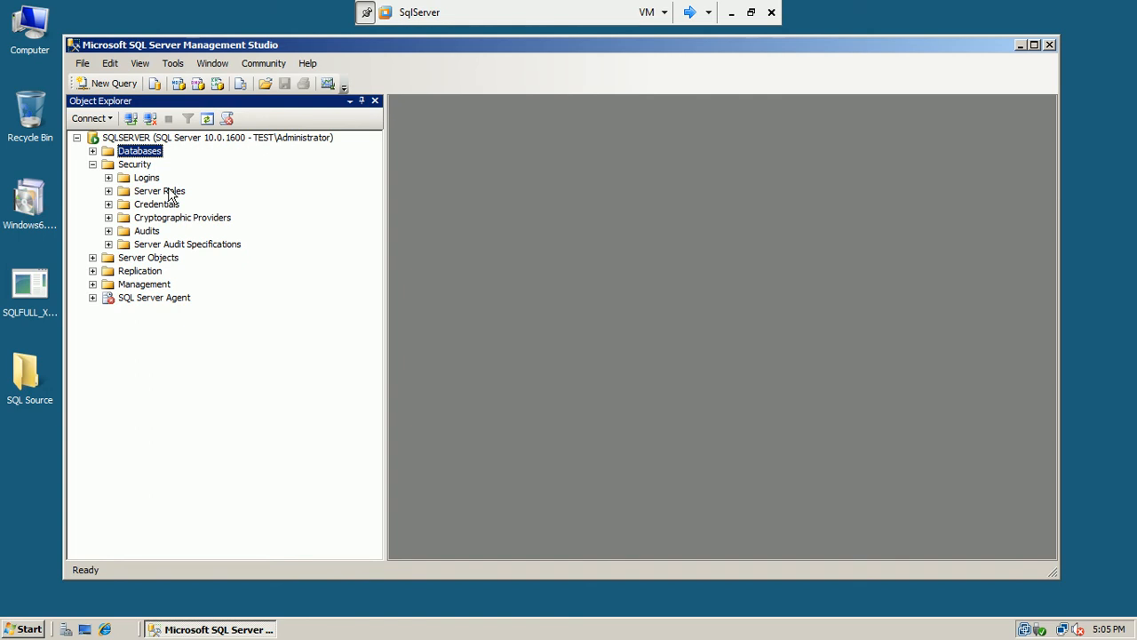
Step: Expand the server's Logins folder and point out the NT SERVICE\SQLSERVERAGENT login
click(147, 181)
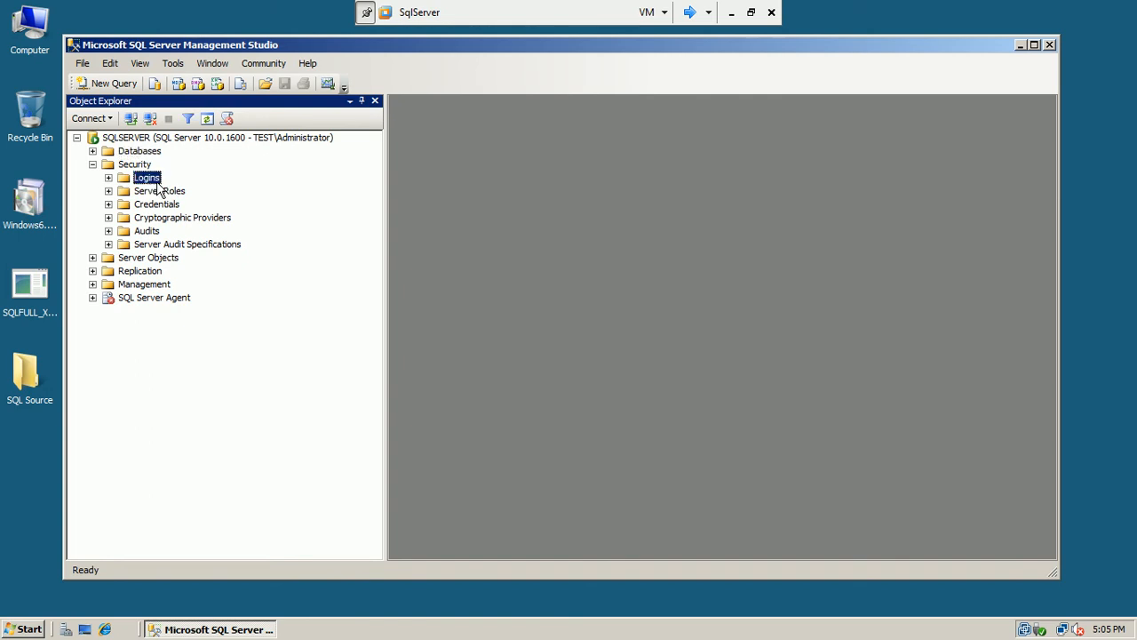
click(110, 178)
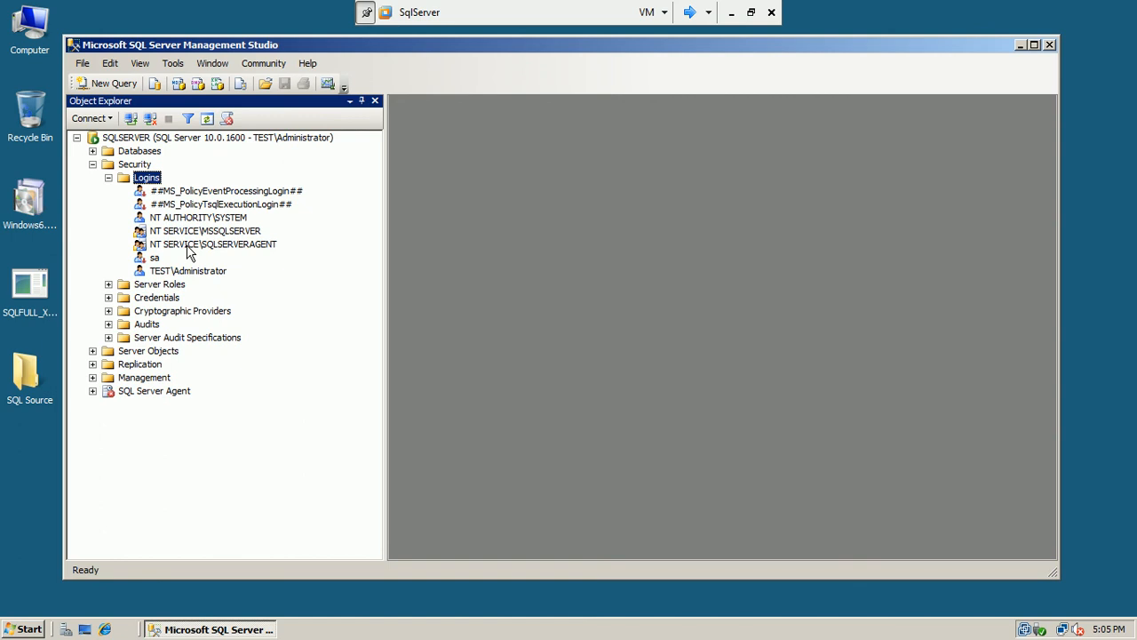
click(187, 246)
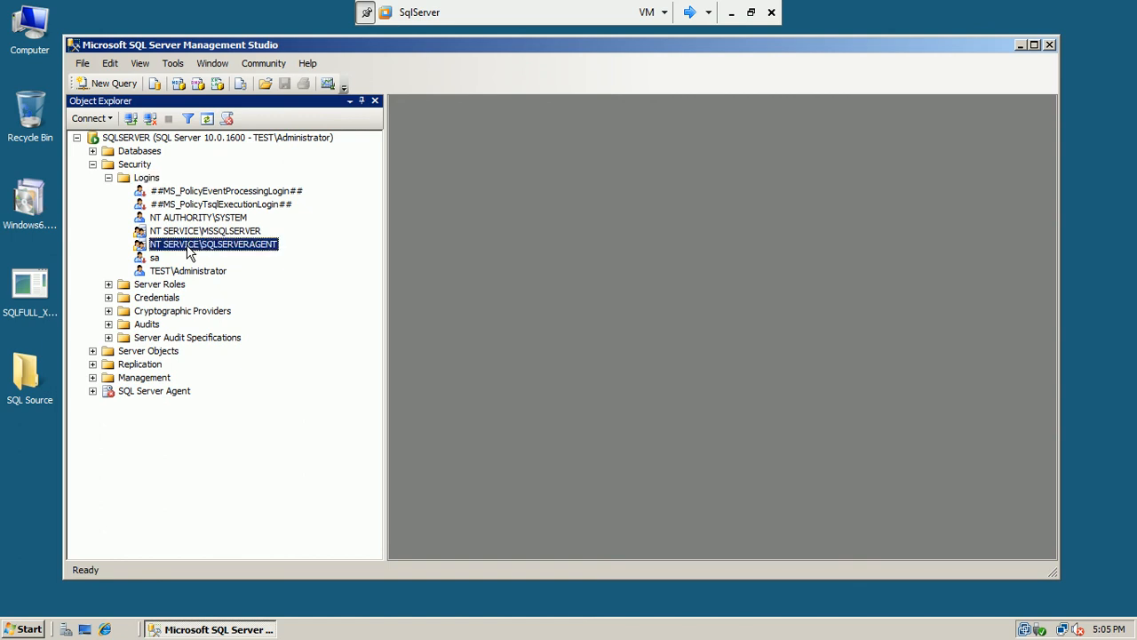
Step: Expand Server Roles and review the fixed roles, including bulkadmin, dbcreator, sysadmin, setupadmin, serveradmin, securityadmin, public, processadmin and diskadmin
click(109, 284)
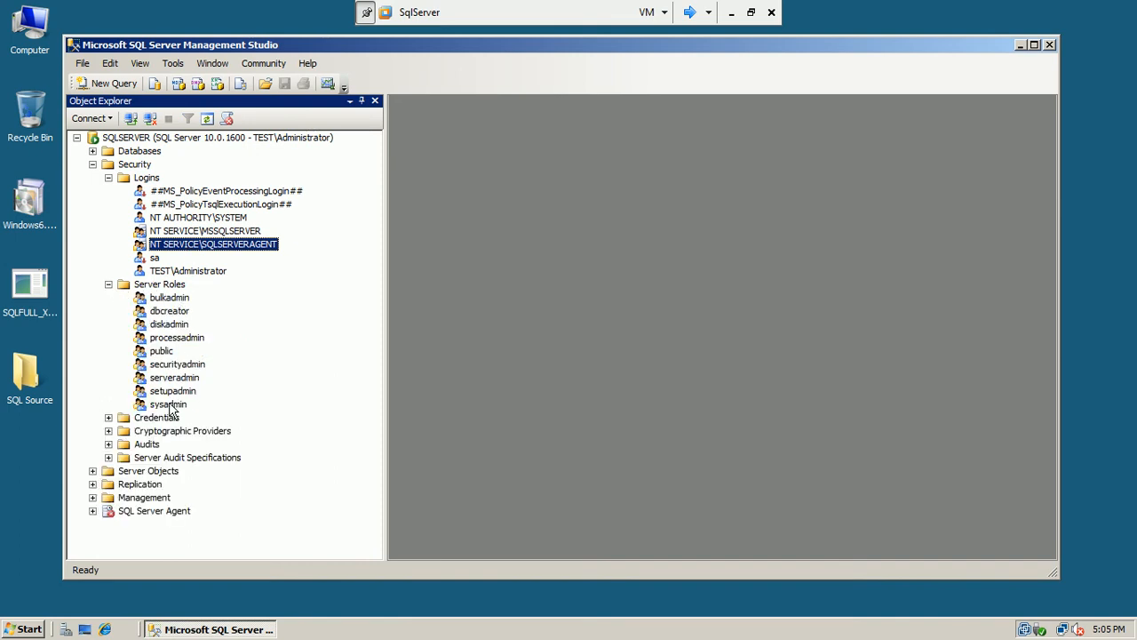
click(186, 299)
click(180, 313)
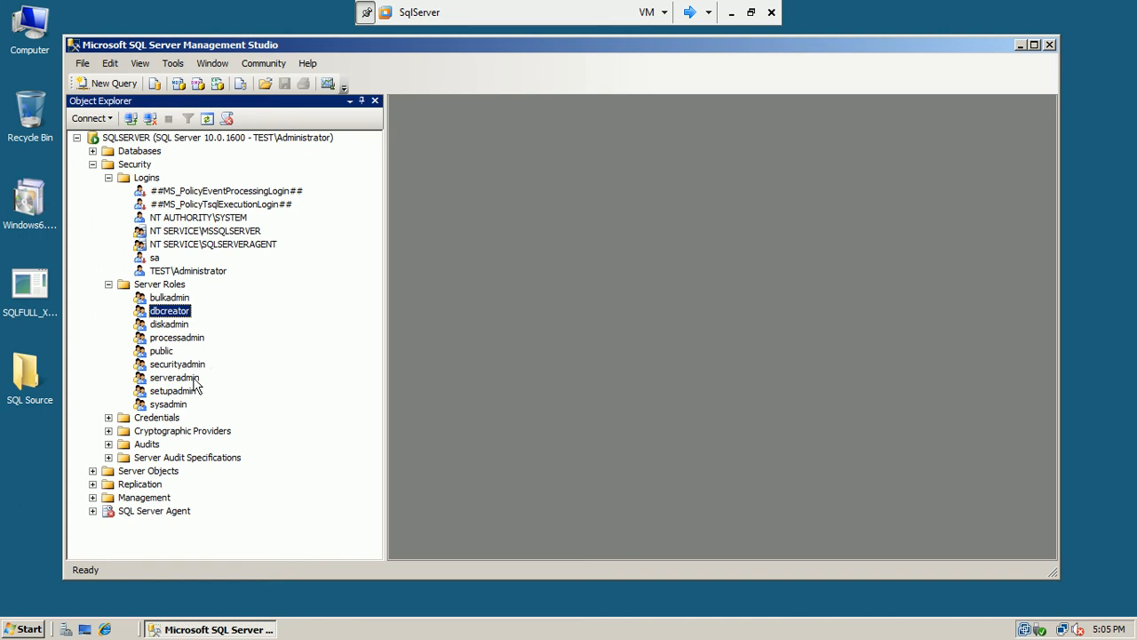
click(180, 405)
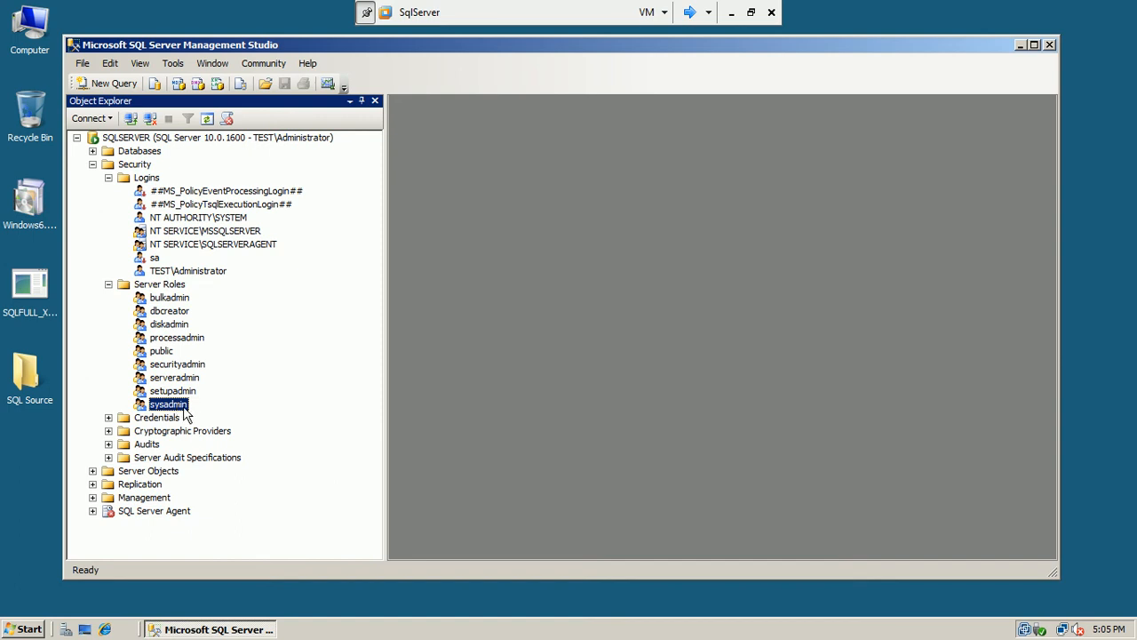
click(174, 393)
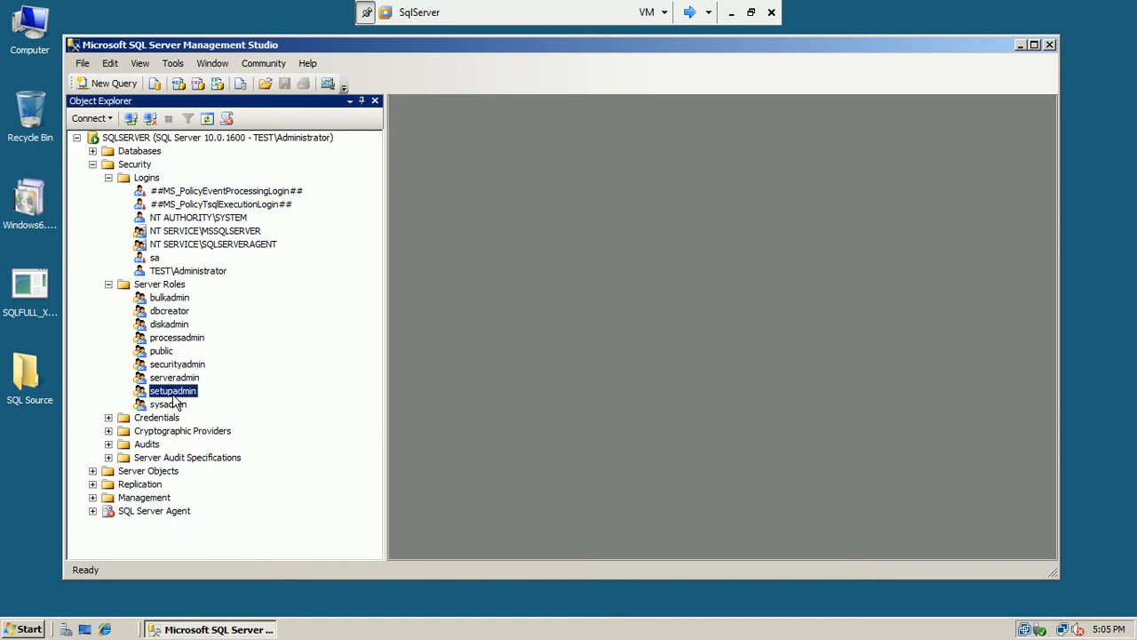
click(181, 380)
click(186, 367)
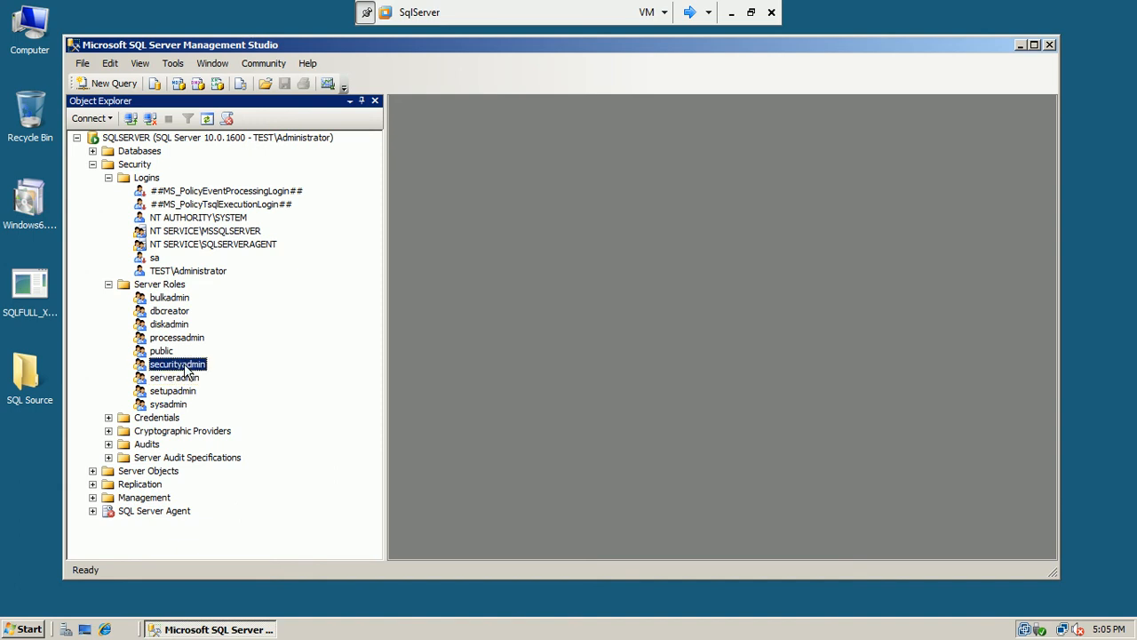
click(162, 351)
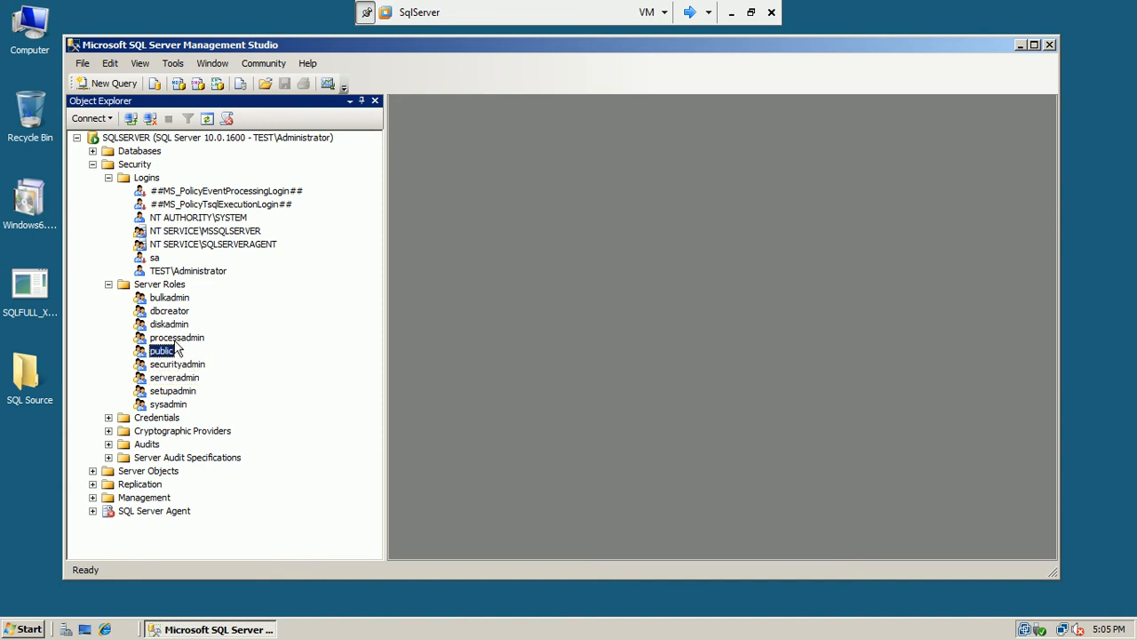
click(176, 339)
click(173, 327)
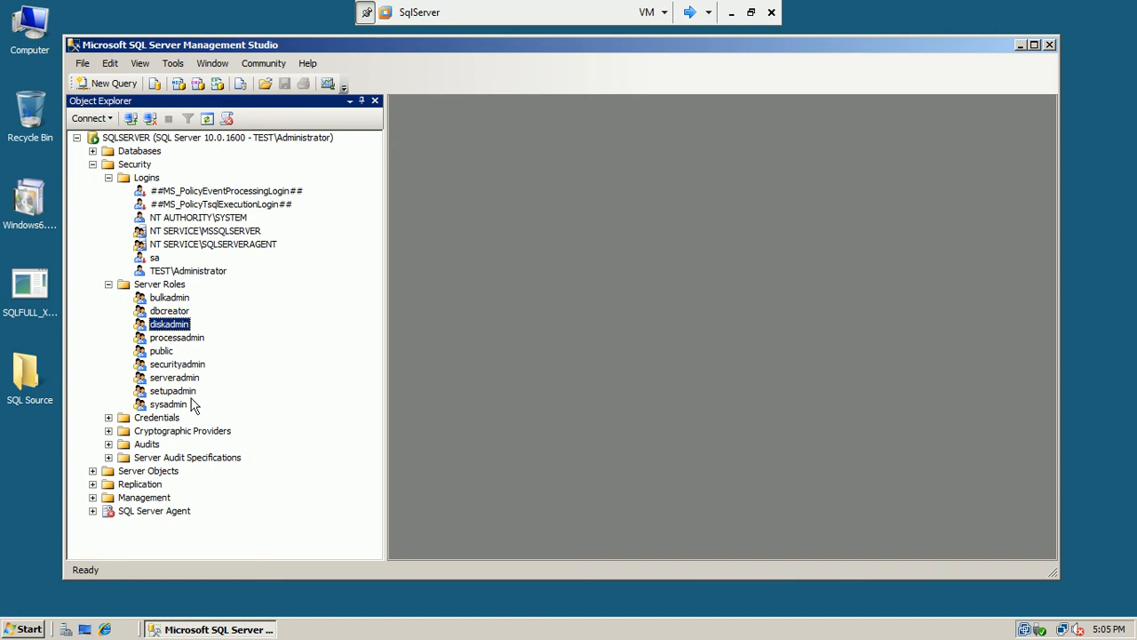
Step: Collapse Server Roles and Logins, and check the Credentials, Cryptographic Providers, Audits and Server Audit Specifications folders
click(108, 284)
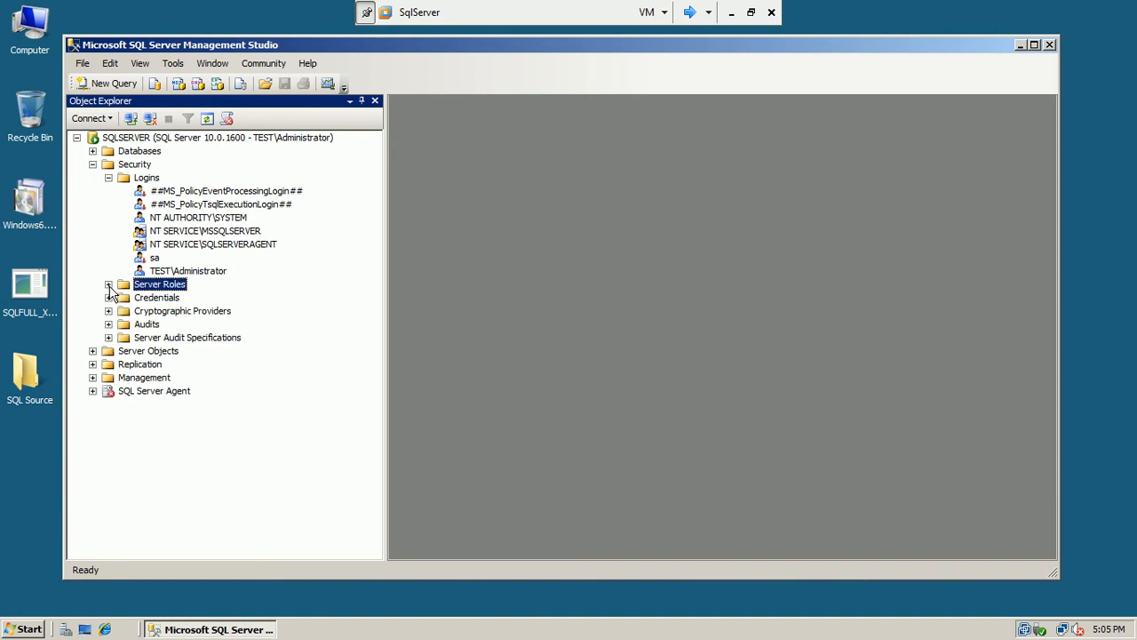
click(109, 178)
click(109, 204)
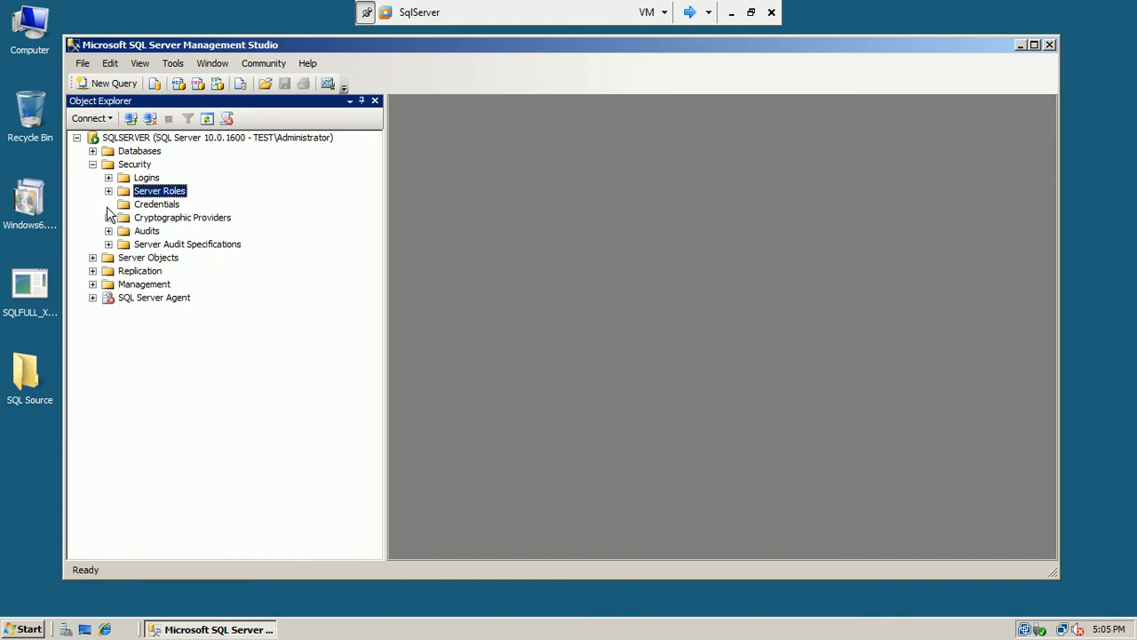
click(139, 205)
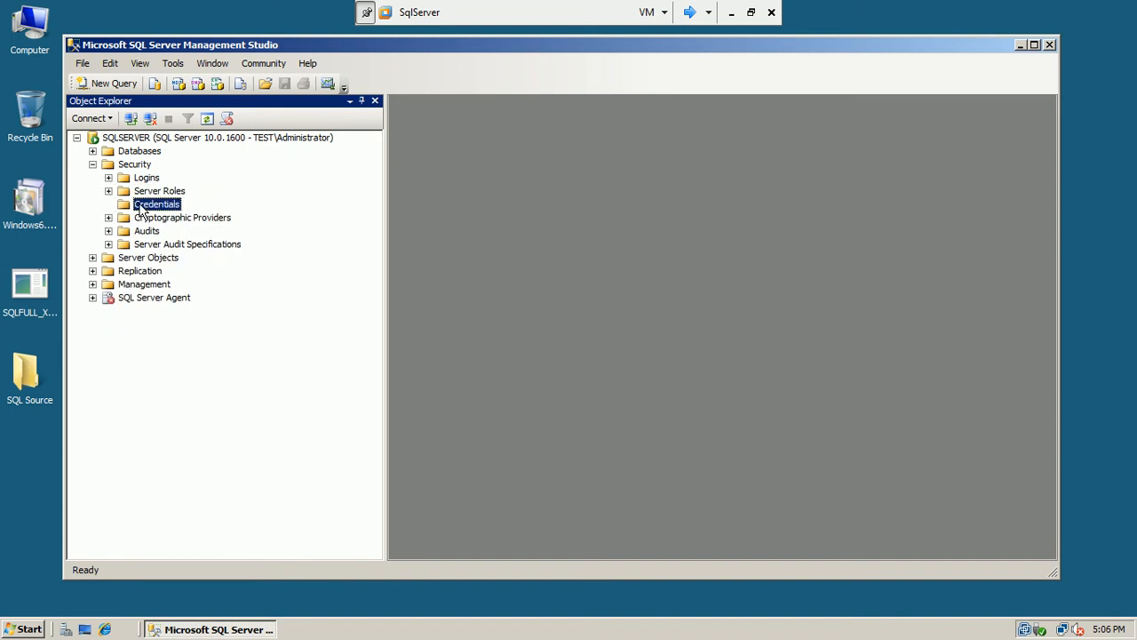
click(108, 217)
click(163, 222)
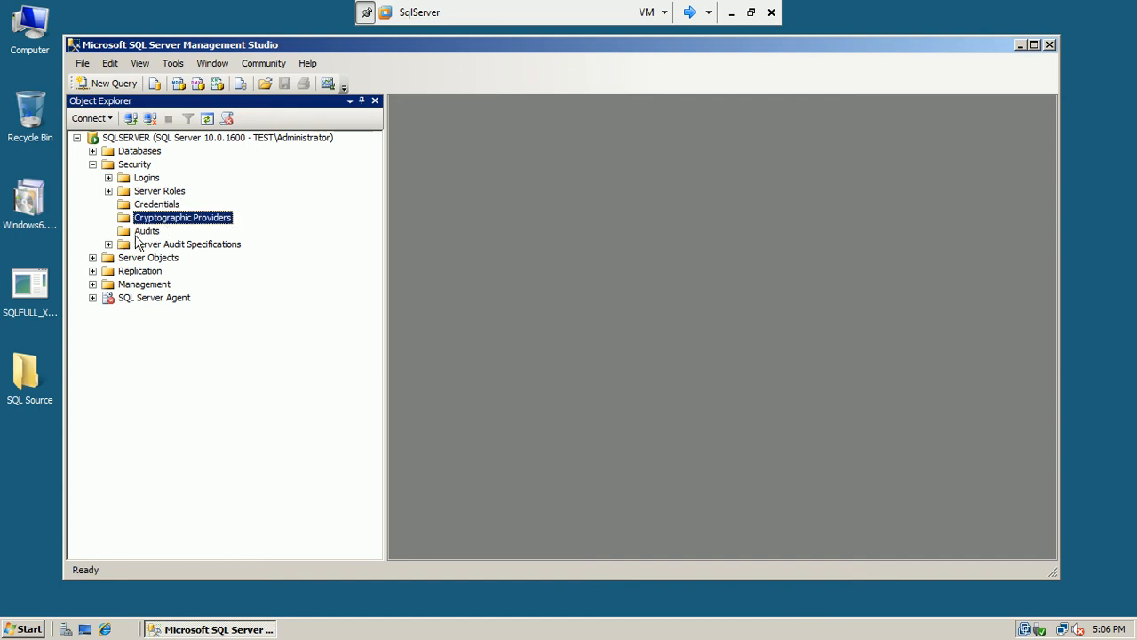
click(138, 233)
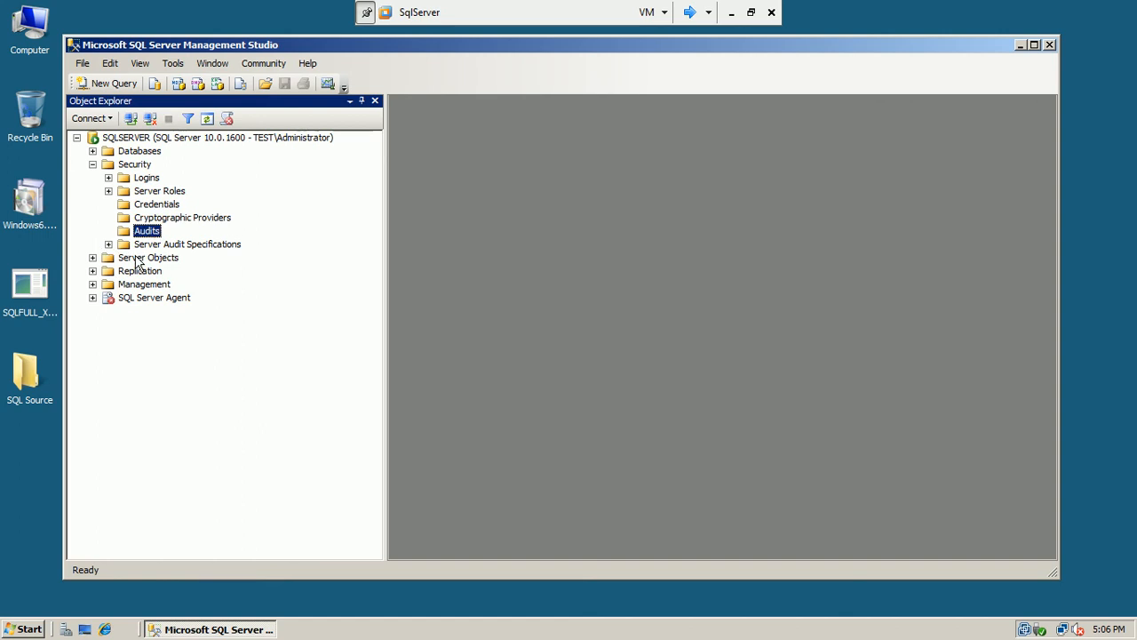
click(108, 244)
Step: Expand Server Objects and go through Backup Devices, Endpoints, Linked Servers and Triggers
click(92, 258)
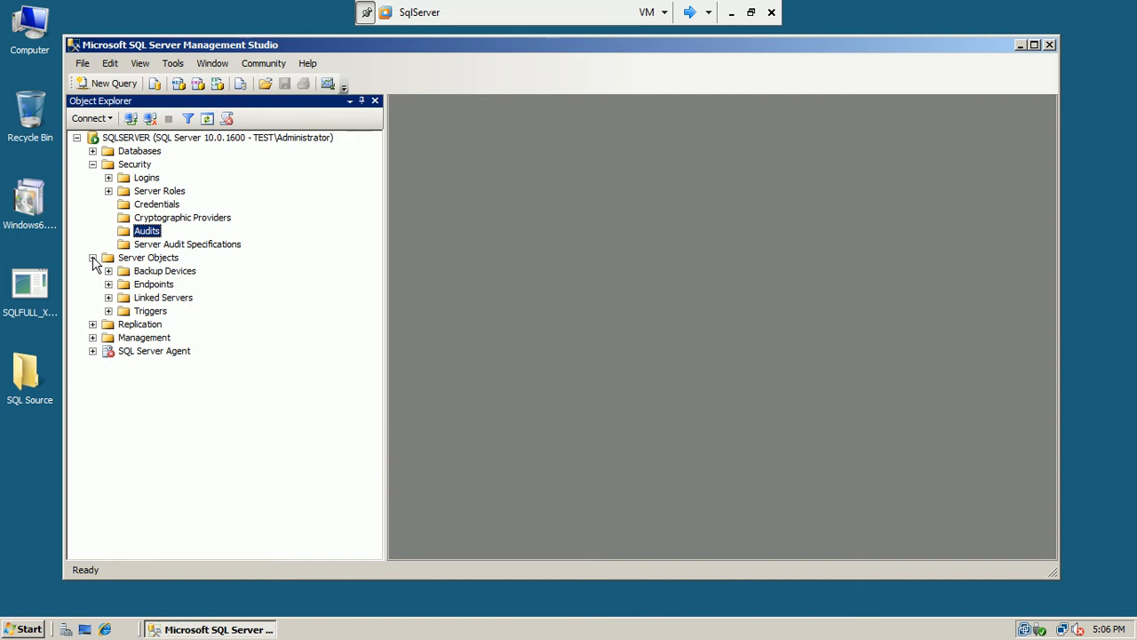
click(192, 275)
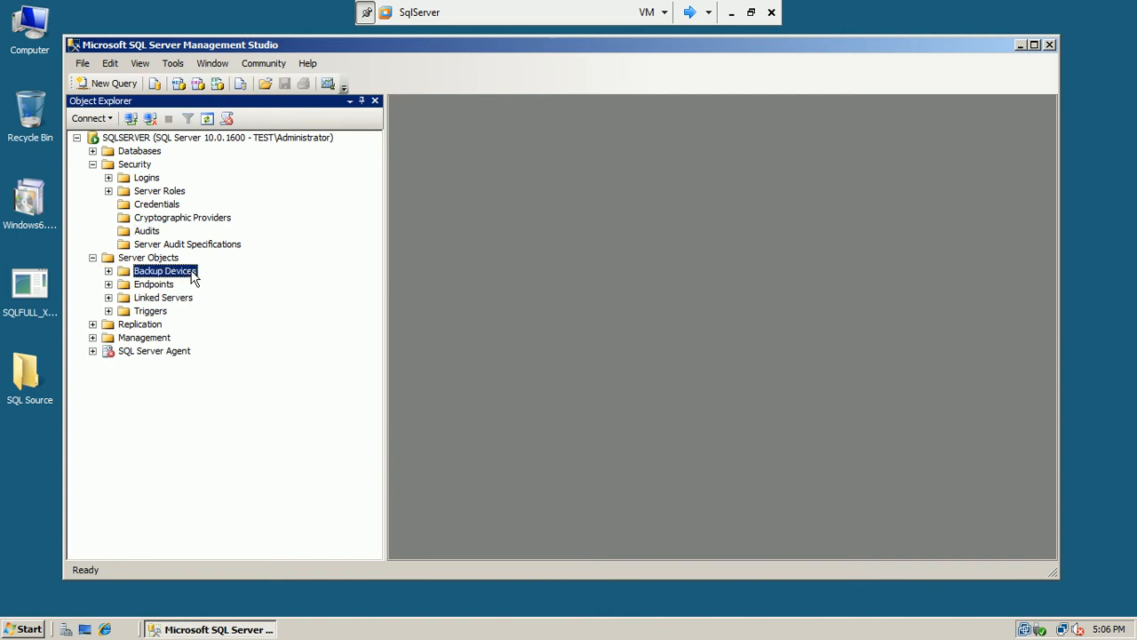
click(164, 286)
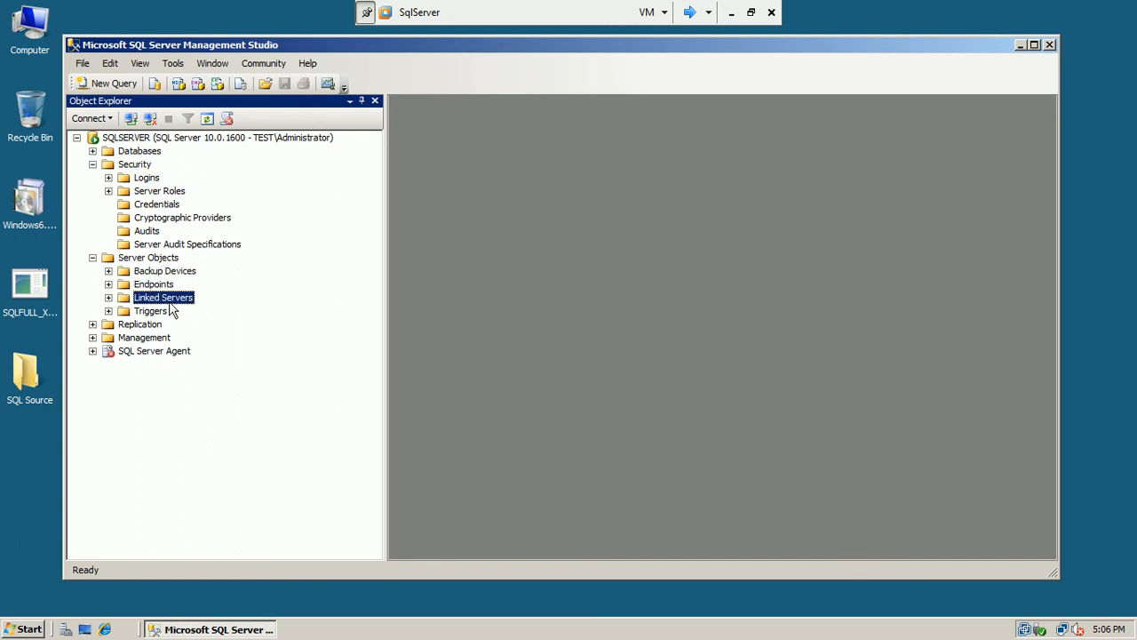
click(144, 315)
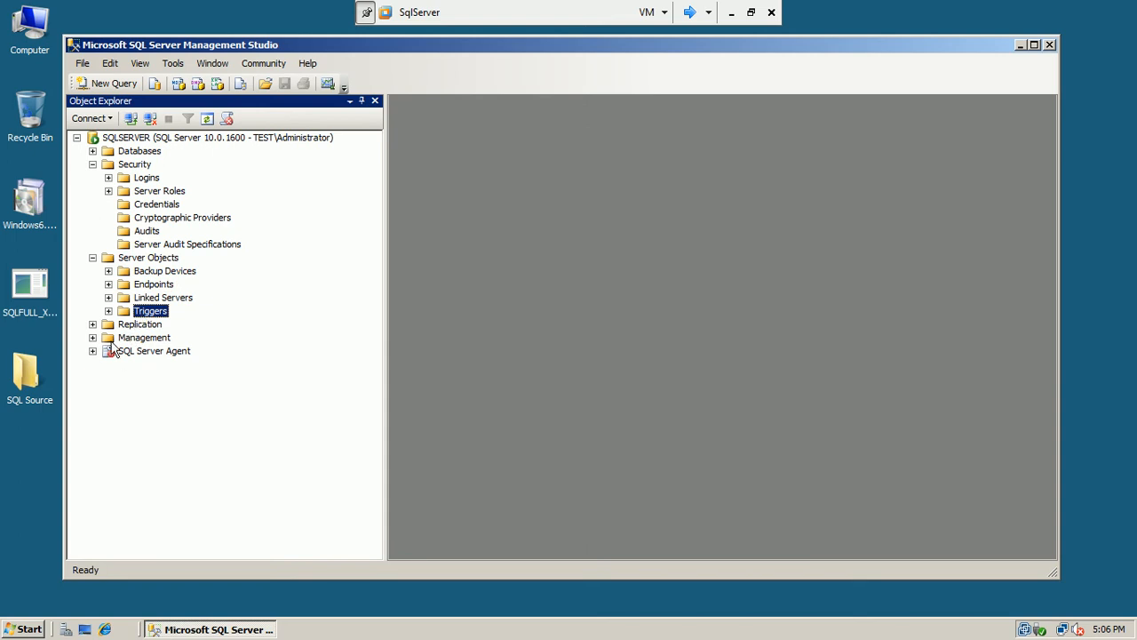
Step: Expand Replication and look at its Local Publications and Local Subscriptions folders
click(92, 325)
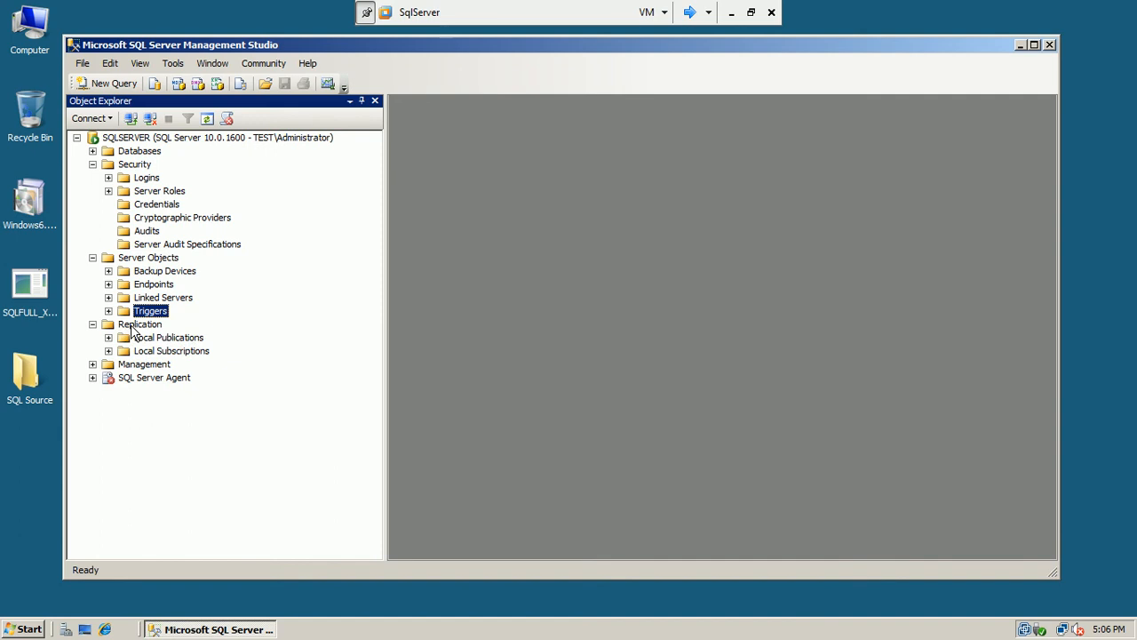
click(132, 325)
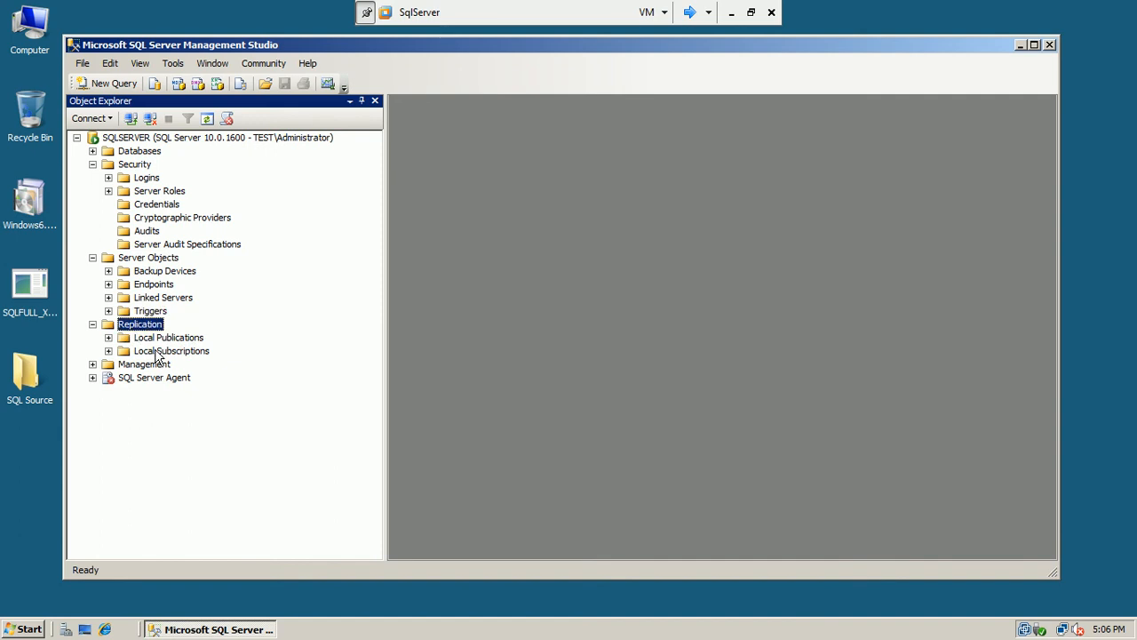
click(169, 338)
click(177, 352)
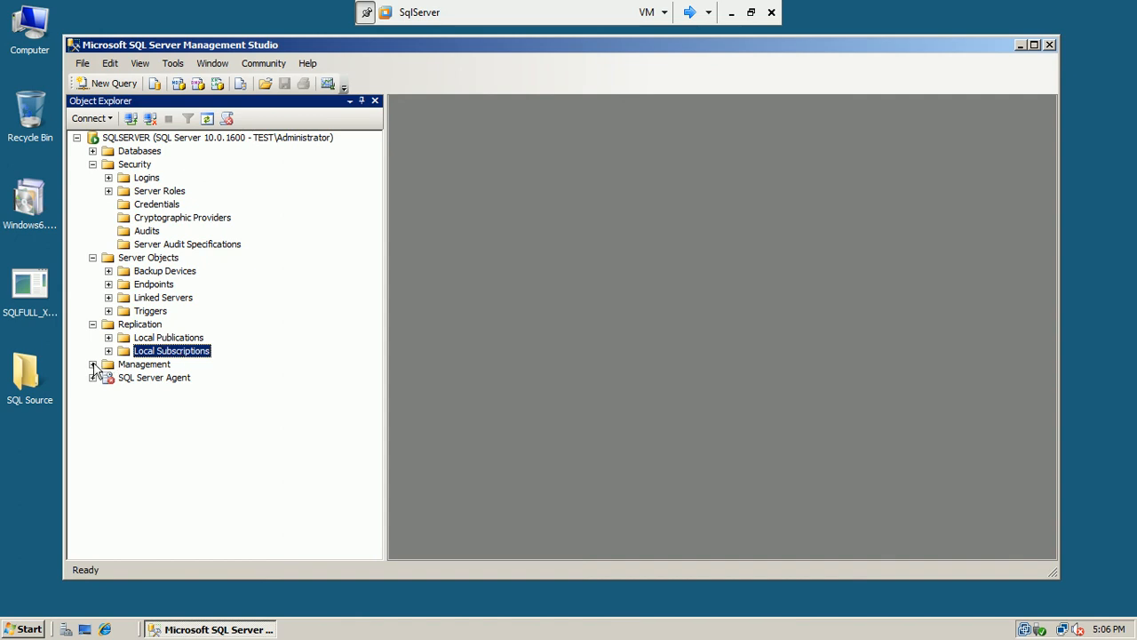
Step: Collapse Server Objects and Security, and expand Management to review Policy Management, Data Collection, Resource Governor and Maintenance Plans
click(92, 257)
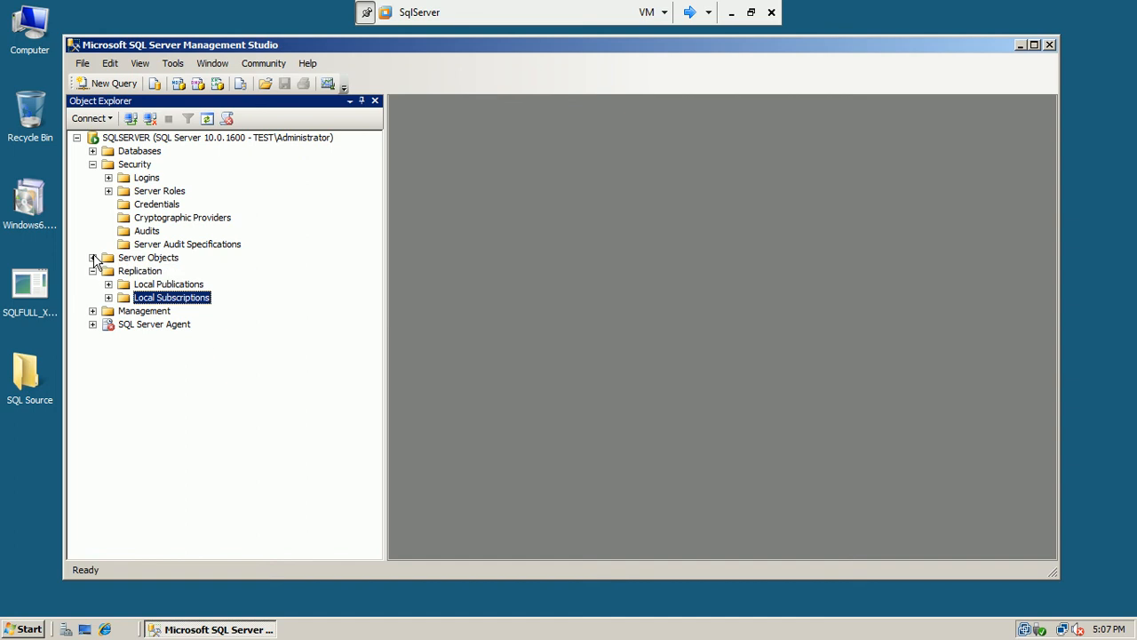
click(92, 164)
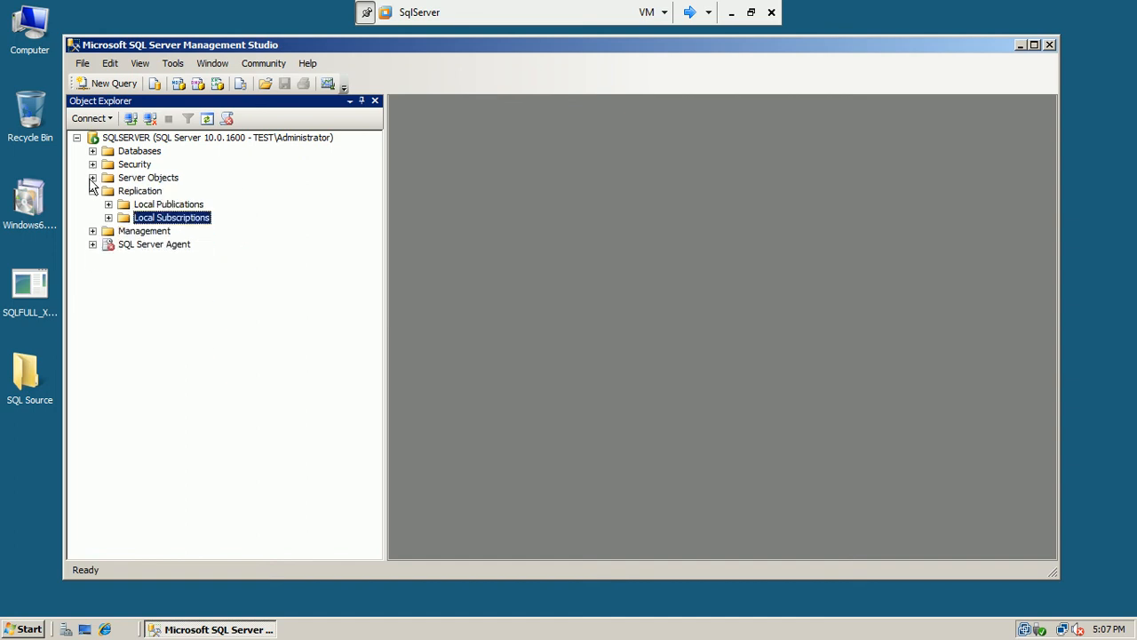
click(92, 232)
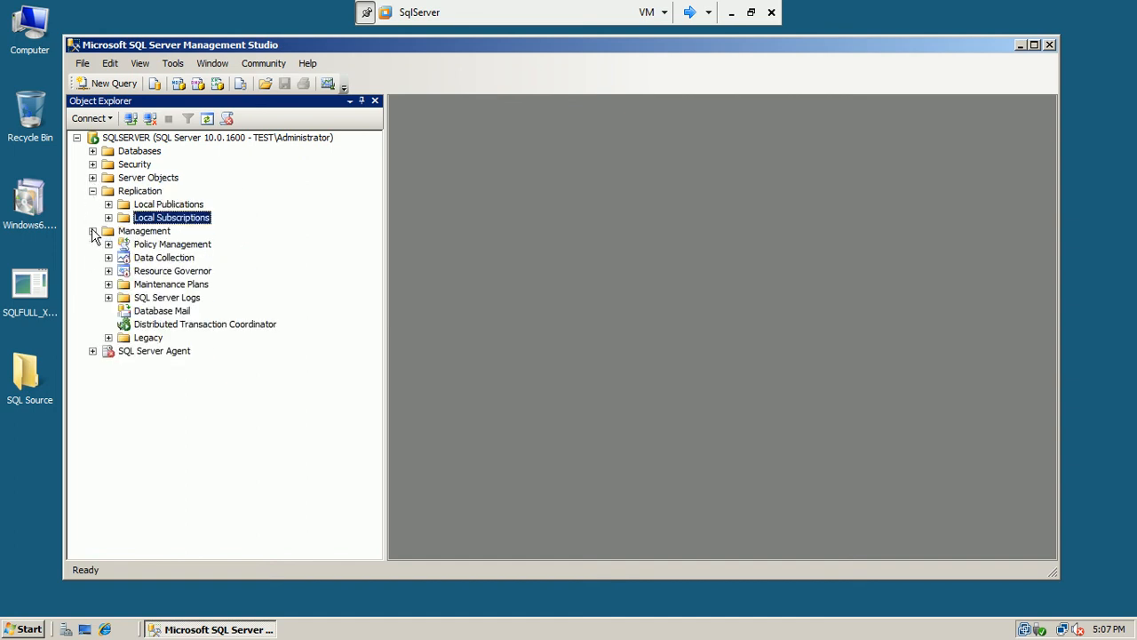
click(180, 247)
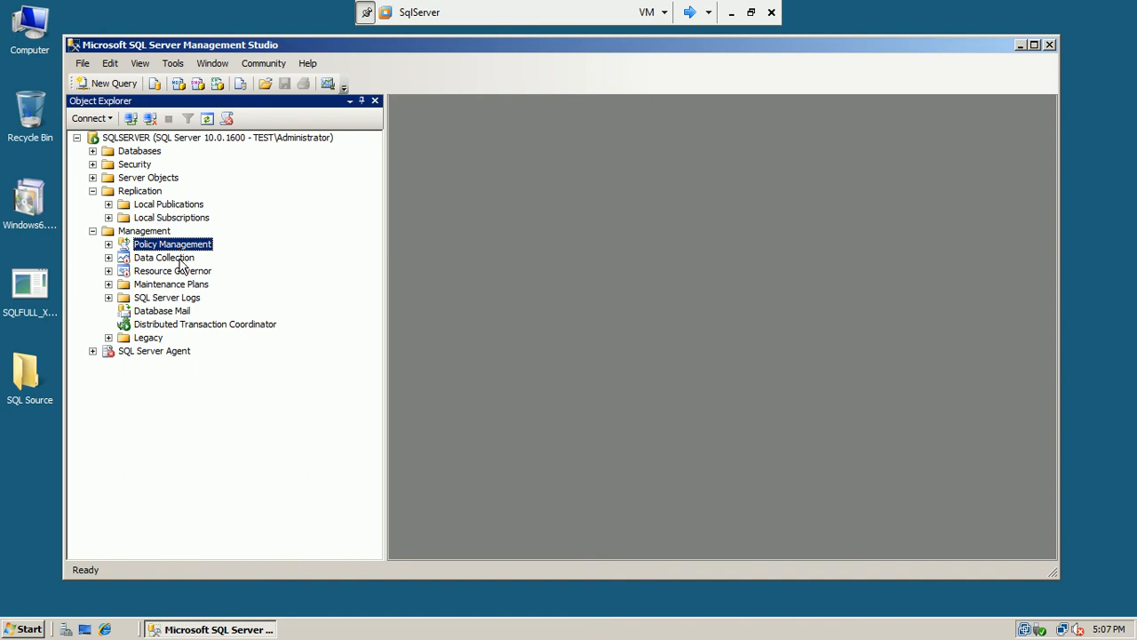
click(182, 259)
click(198, 274)
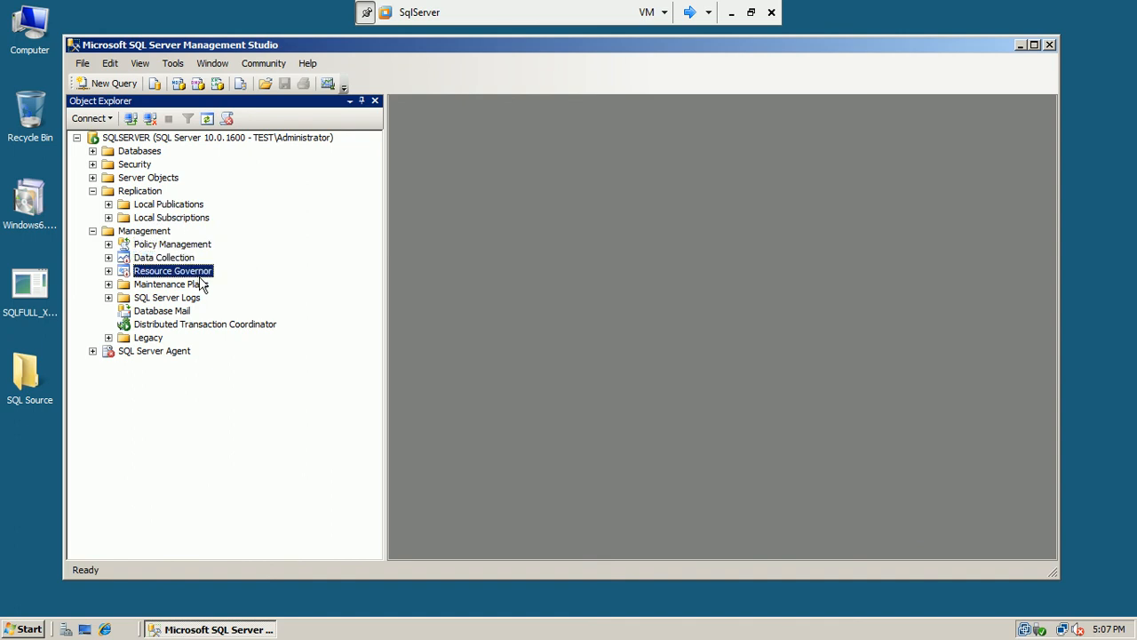
click(202, 286)
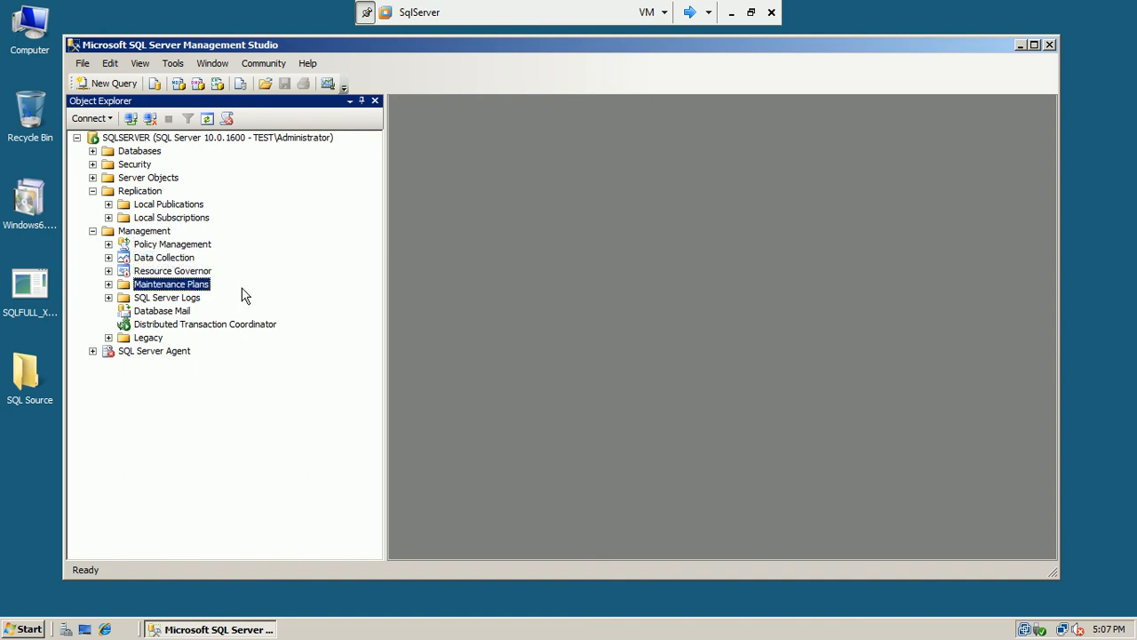
Step: Check the contents and available commands of Maintenance Plans, and look at SQL Server Logs and Database Mail
click(108, 284)
right_click(155, 291)
click(251, 259)
click(187, 301)
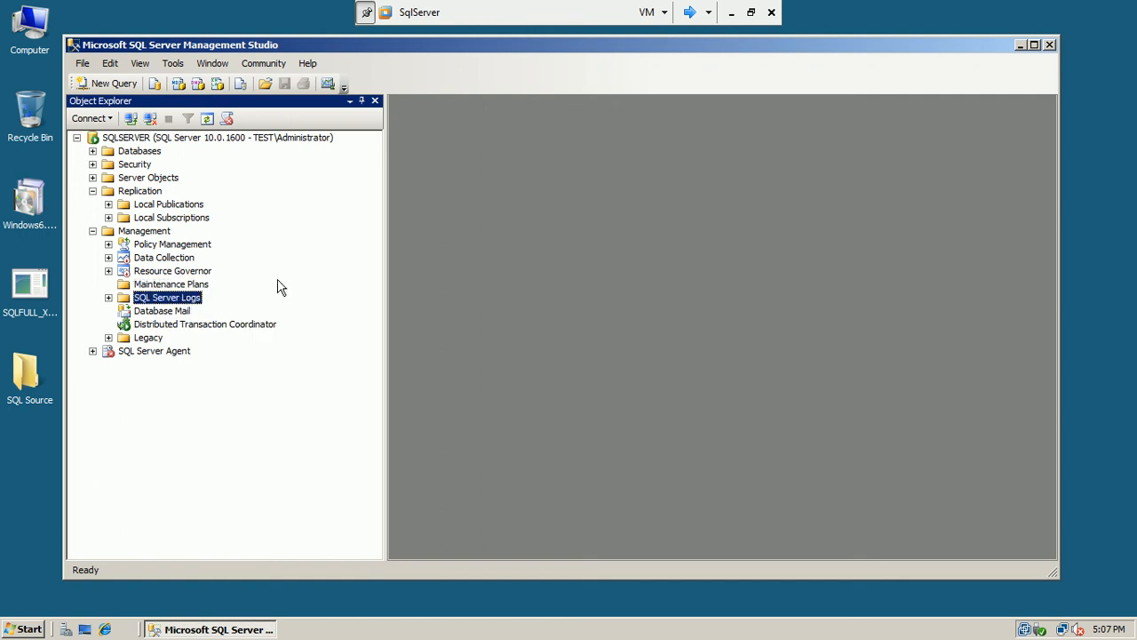
click(170, 318)
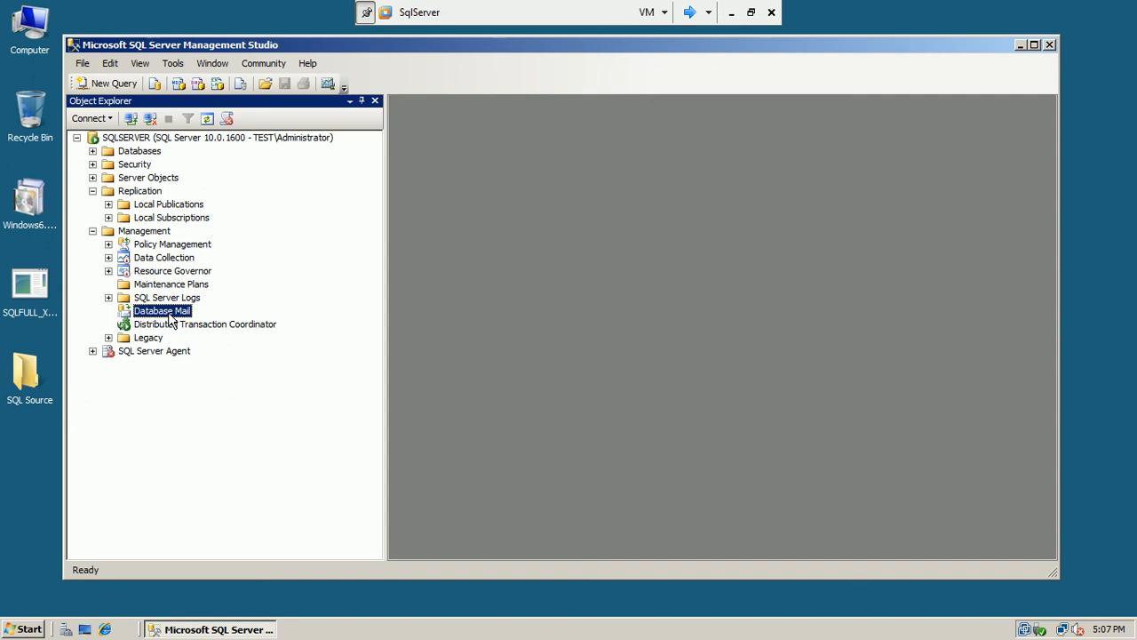
Step: Expand Legacy to review Database Maintenance Plans, SQL Mail and Data Transformation Services, and collapse it again
click(108, 337)
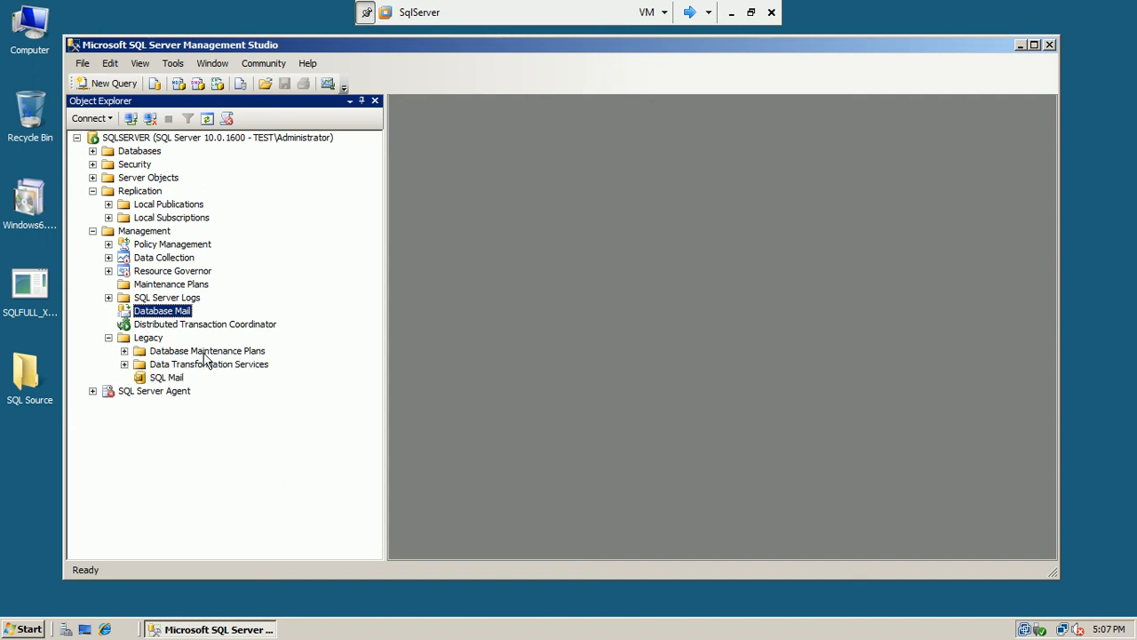
click(207, 351)
click(178, 377)
click(196, 368)
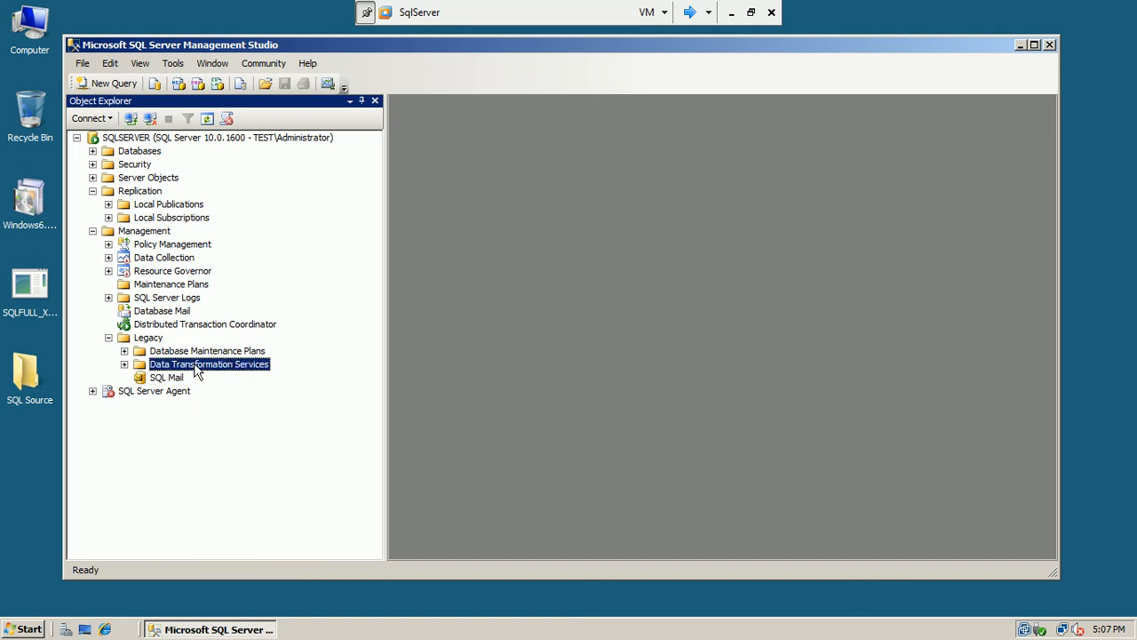
click(108, 338)
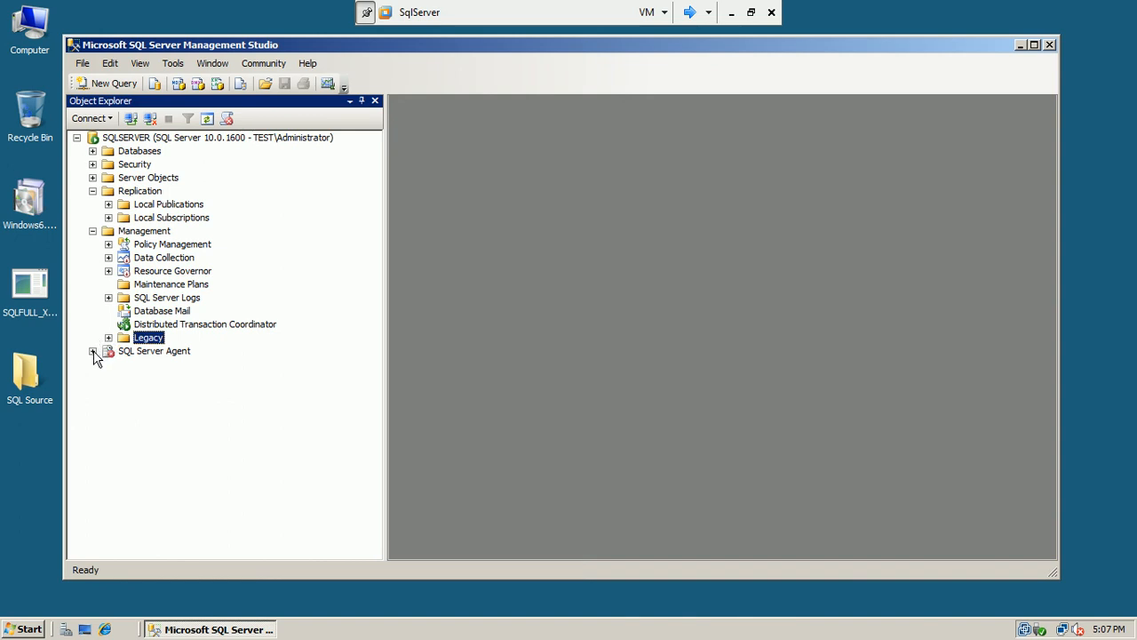
Step: Expand SQL Server Agent, review the contents of its Jobs folder, and collapse Jobs again
click(92, 351)
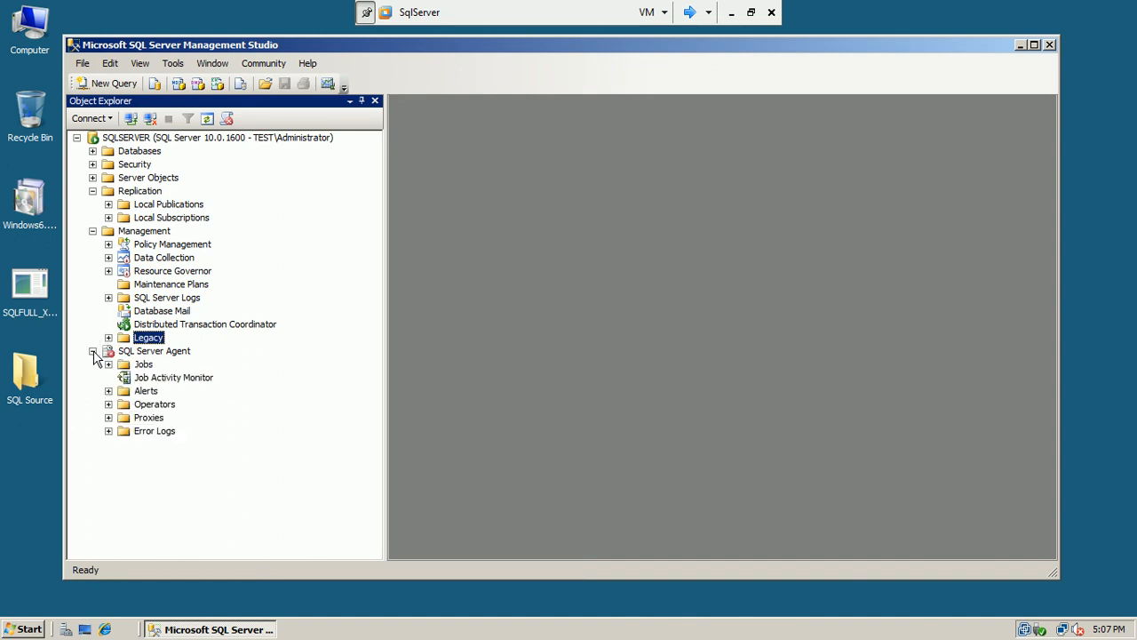
click(141, 368)
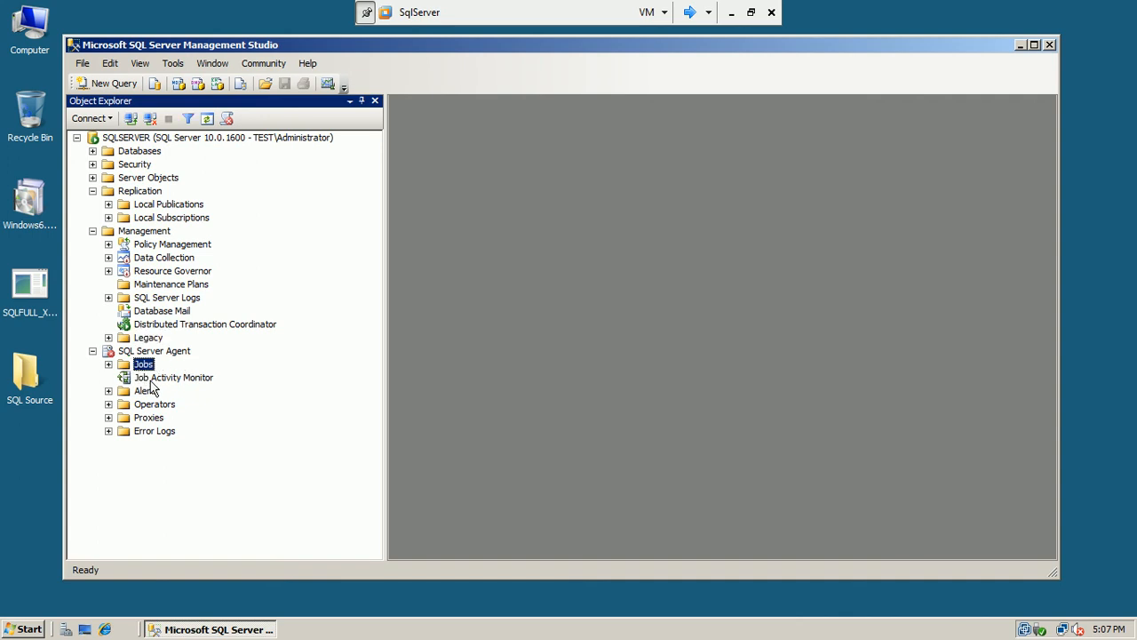
click(108, 365)
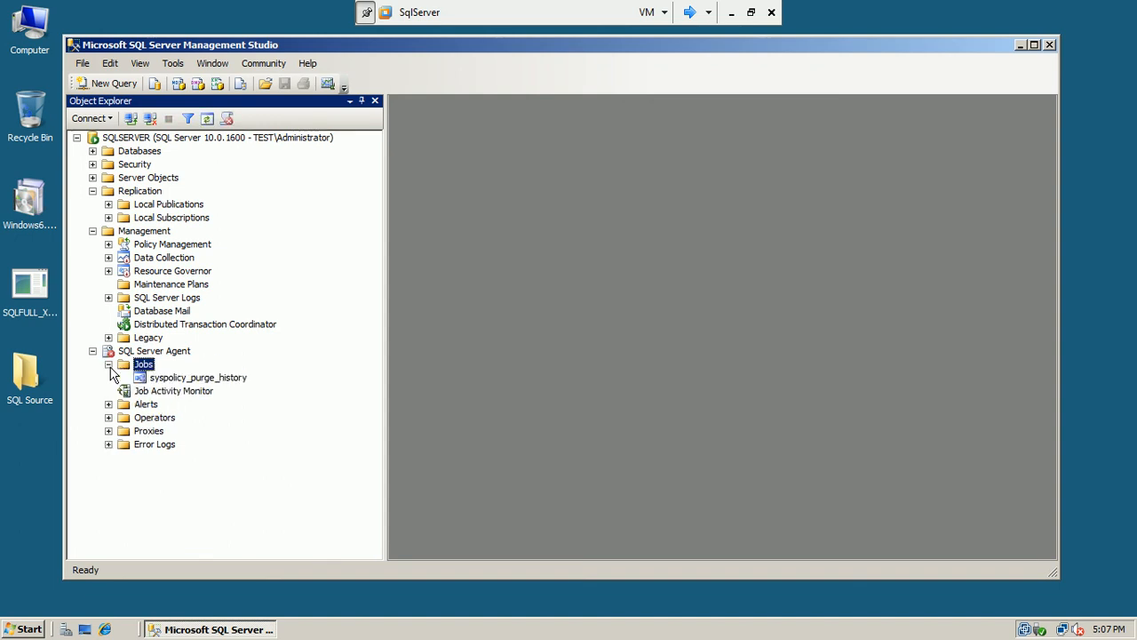
click(108, 364)
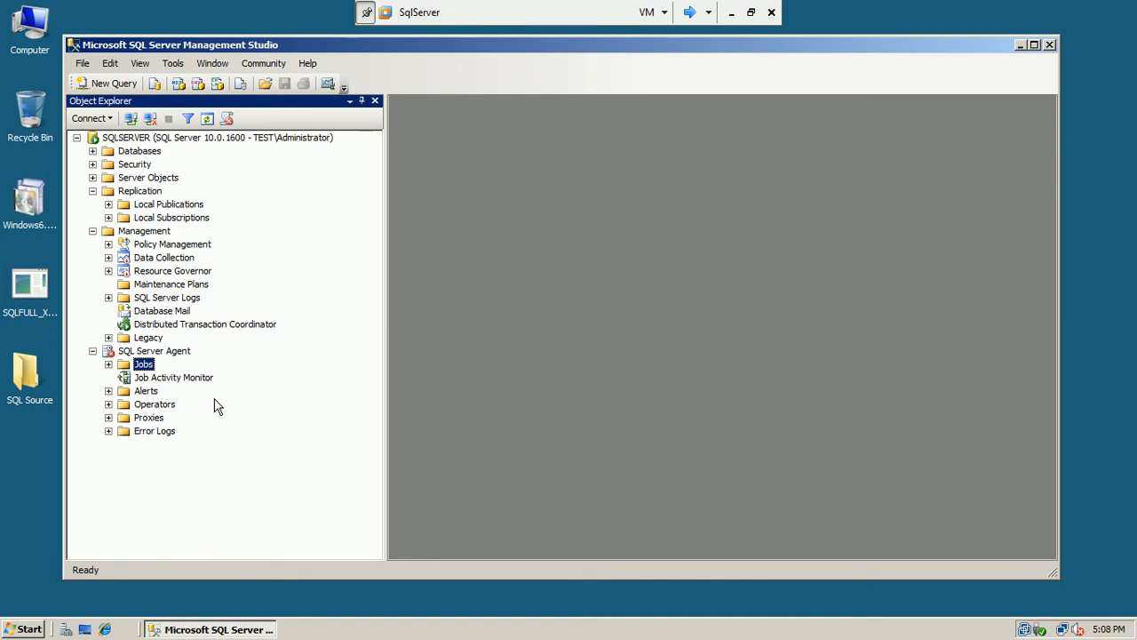
Step: Collapse the SQL Server Agent, Management and Replication nodes and look over the Object Explorer tools
click(146, 354)
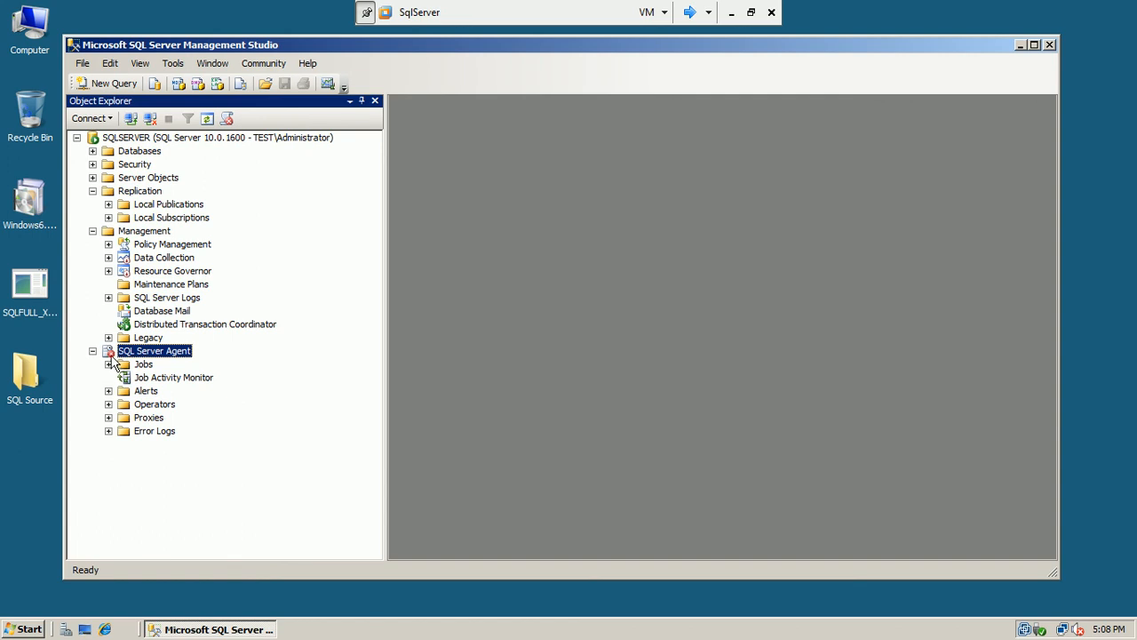
click(94, 351)
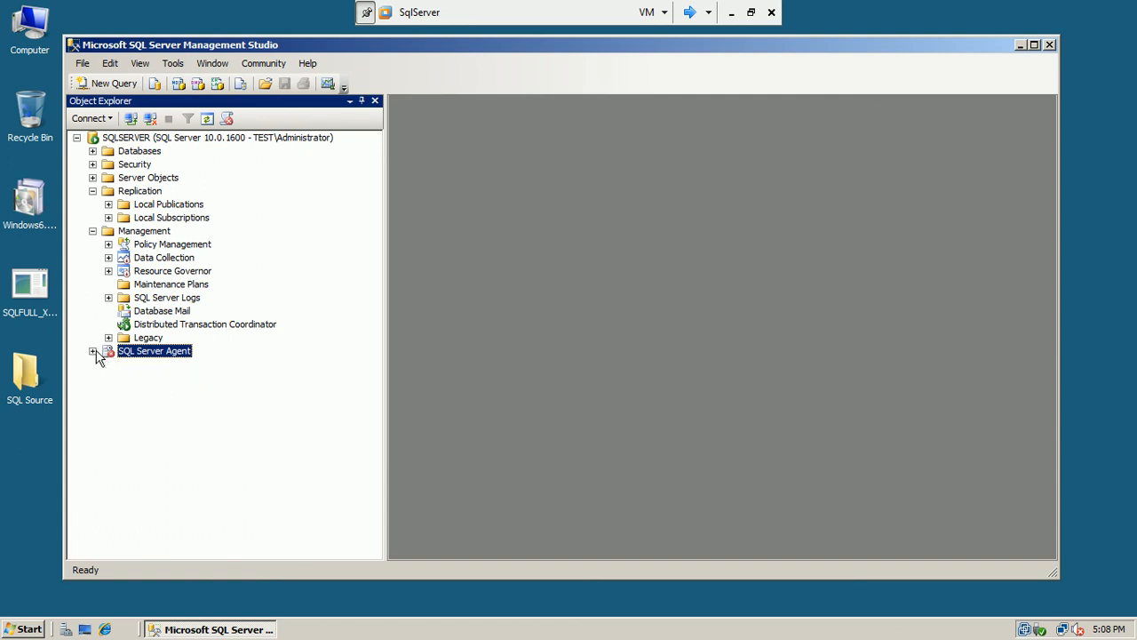
click(92, 231)
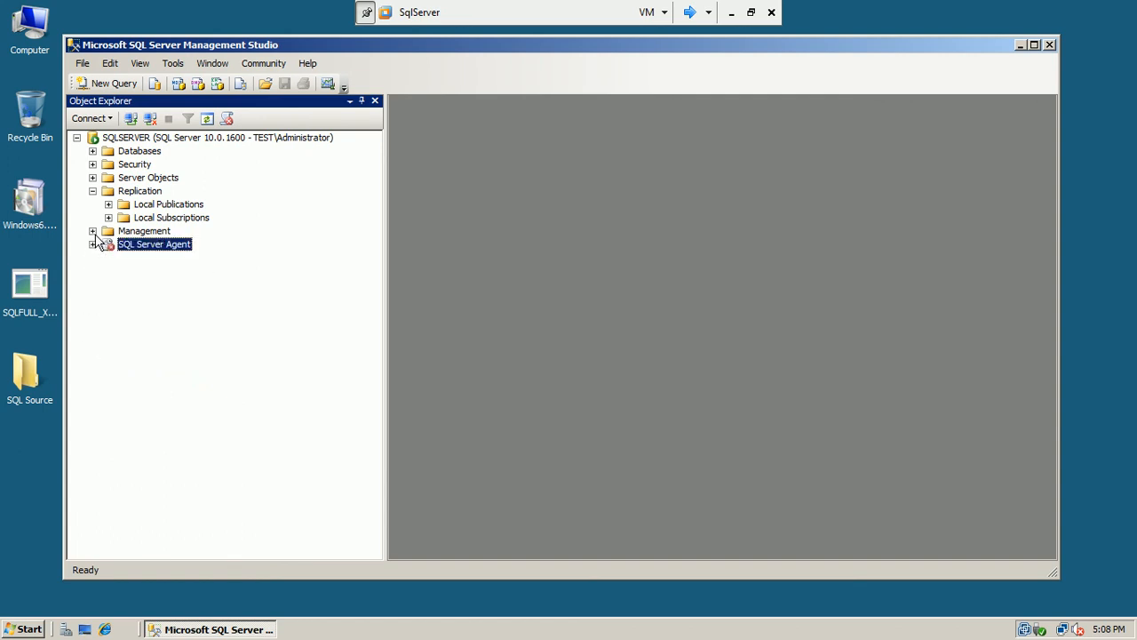
click(93, 192)
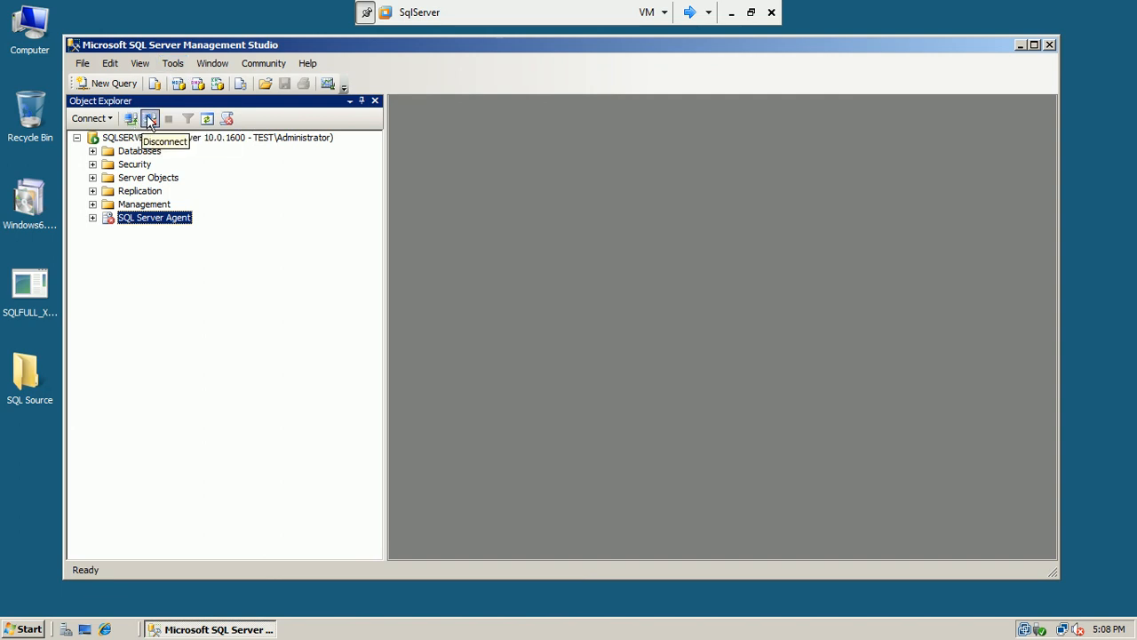
click(209, 122)
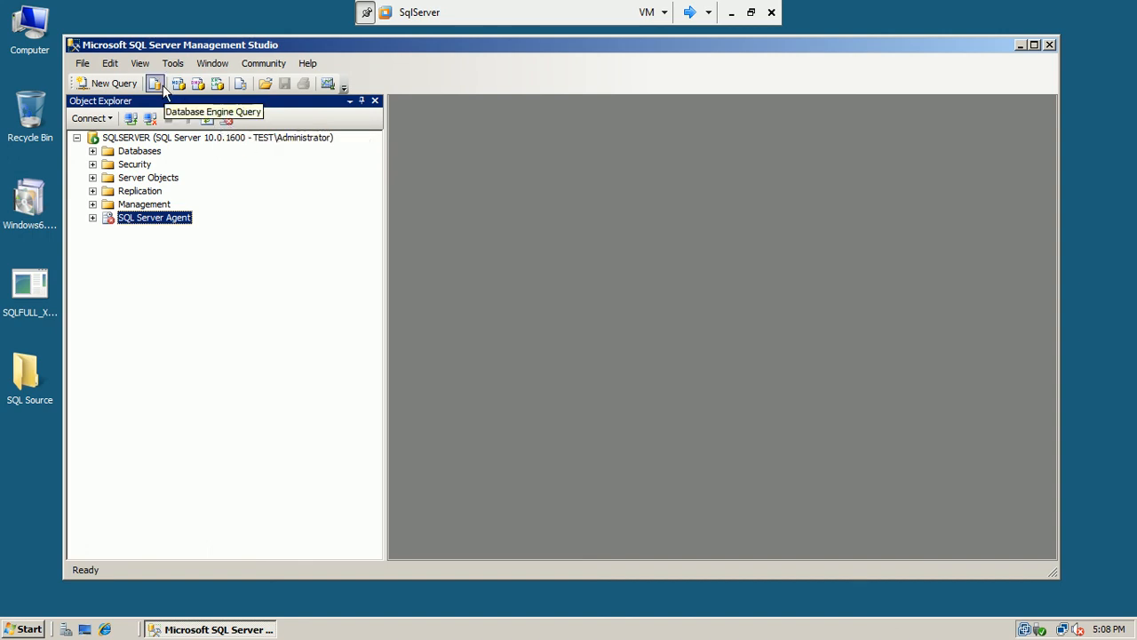
Step: Open a blank query in a maximized Management Studio window, and close the query again
click(118, 86)
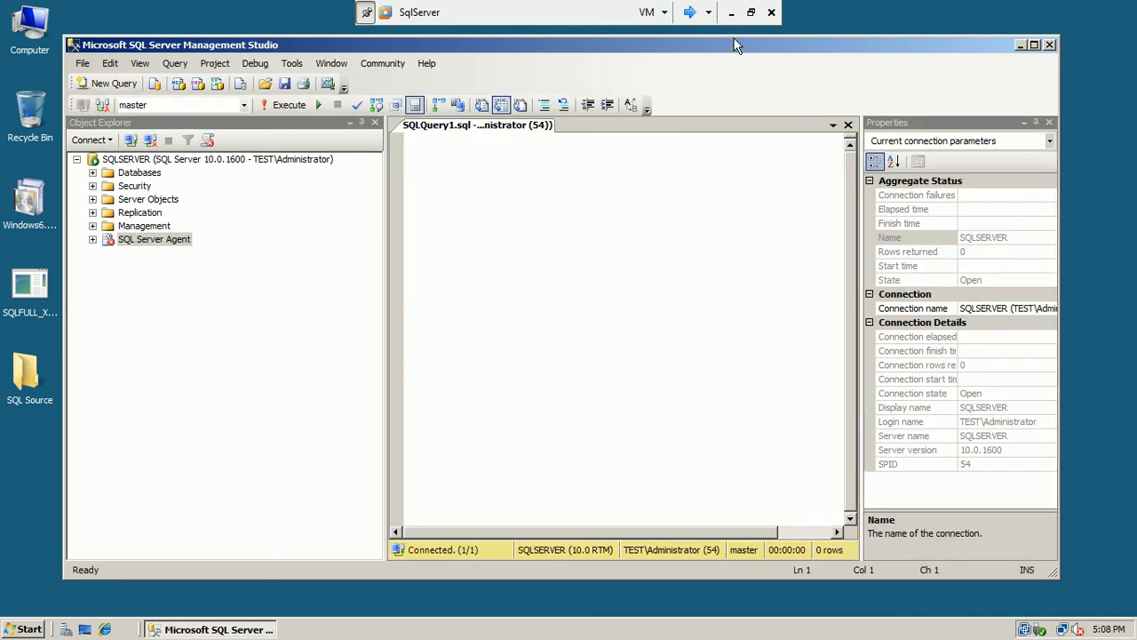
double_click(730, 50)
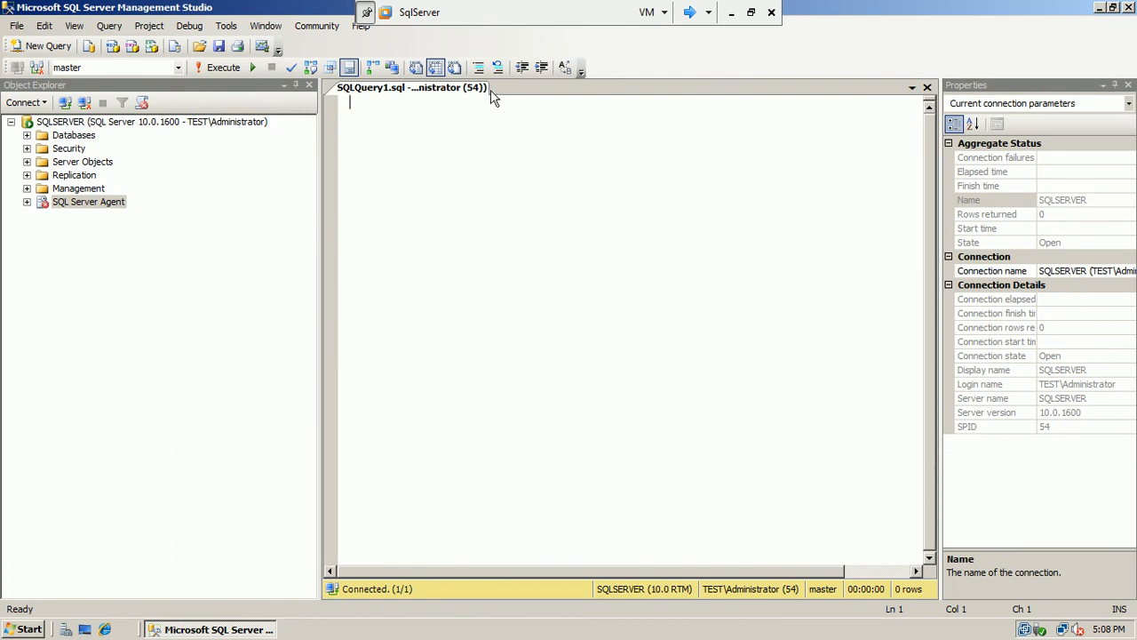
click(927, 87)
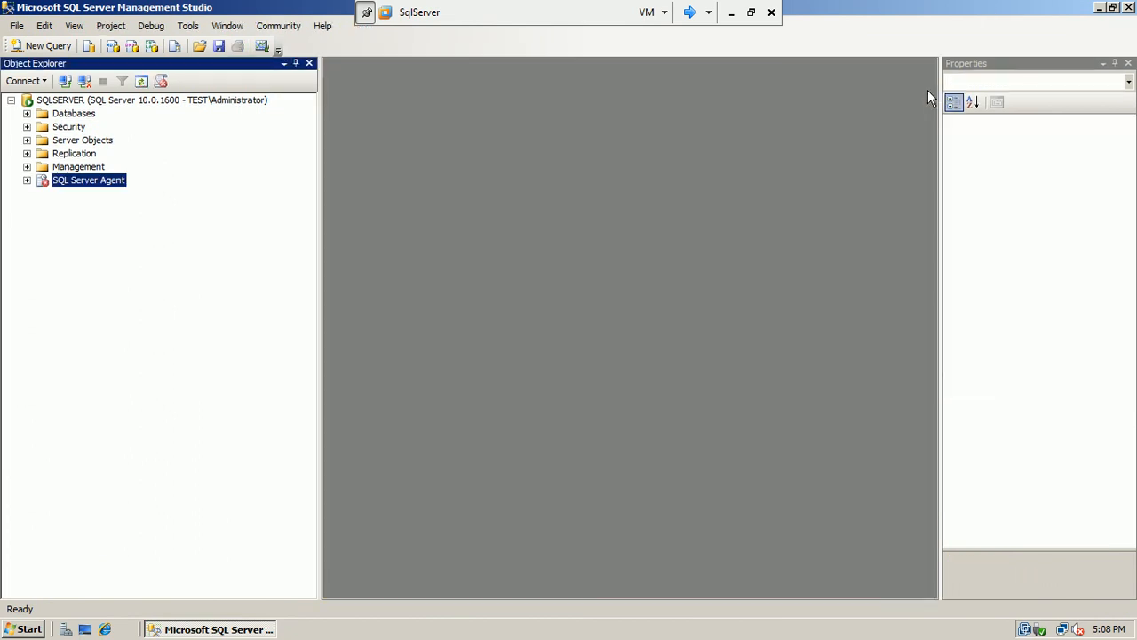
Step: Create a database named matro by running "create database matro" in a new query window
click(71, 115)
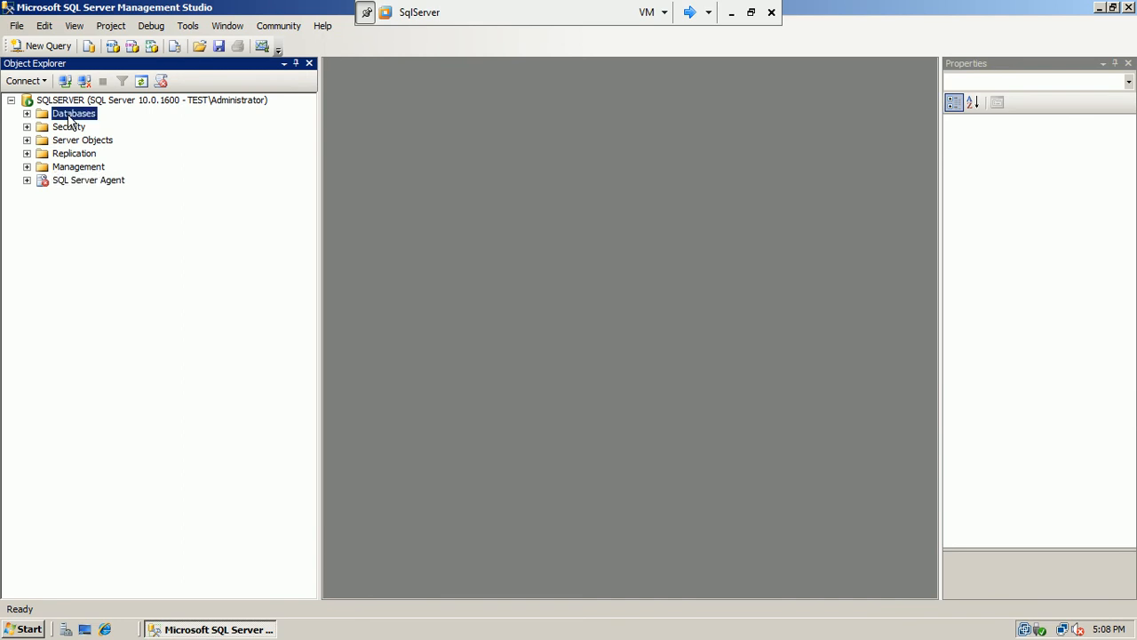
click(73, 102)
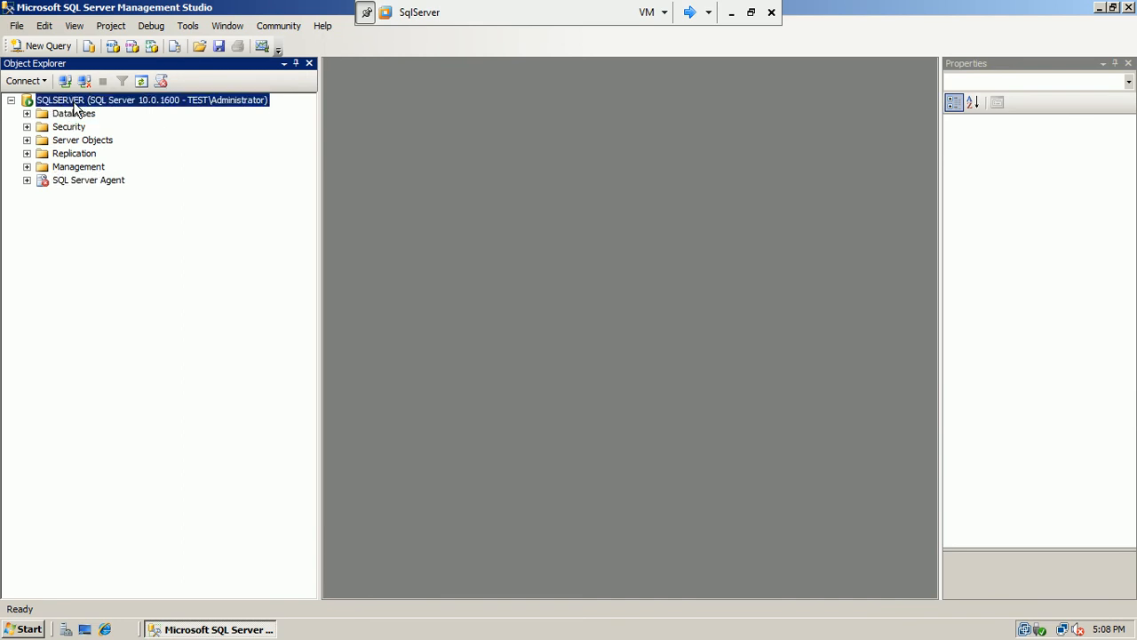
click(72, 114)
click(43, 45)
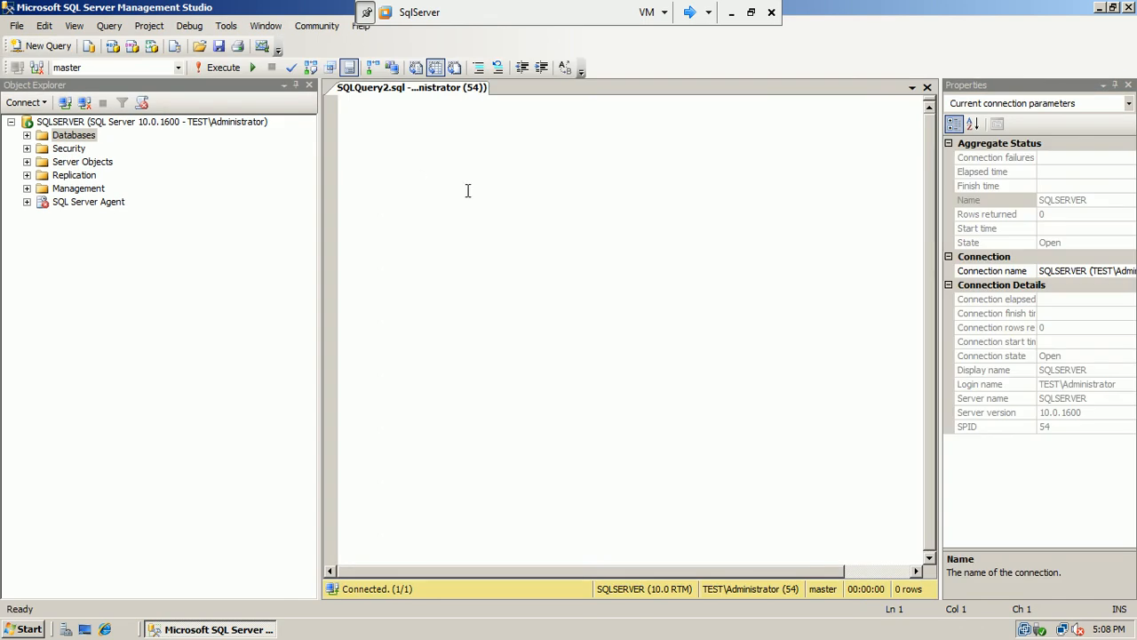
text(create )
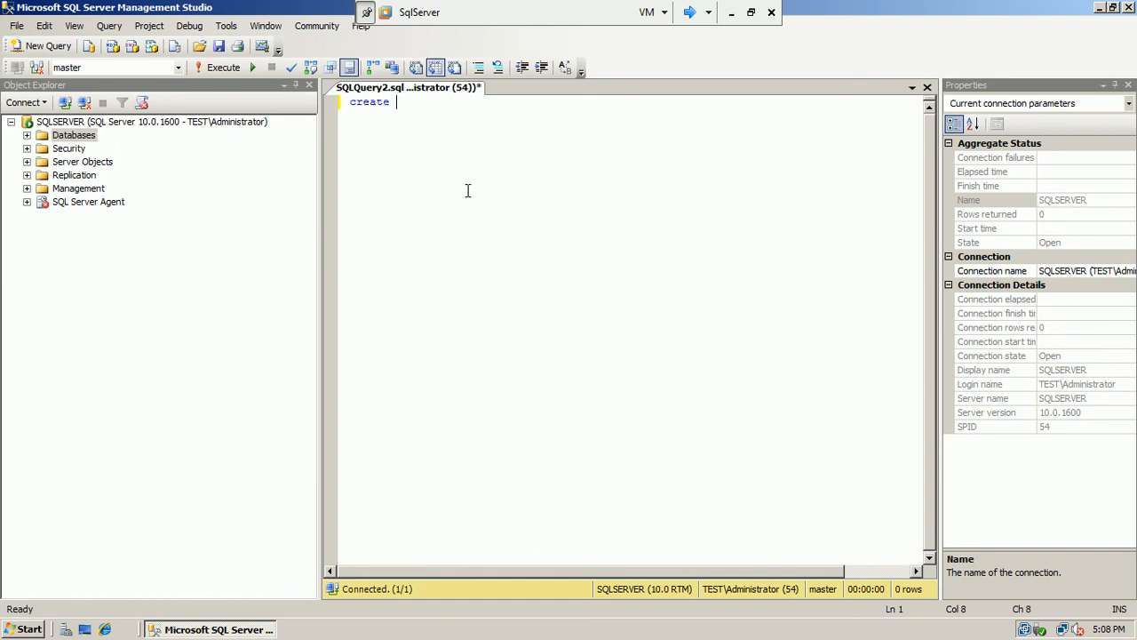
text(database matro)
click(230, 70)
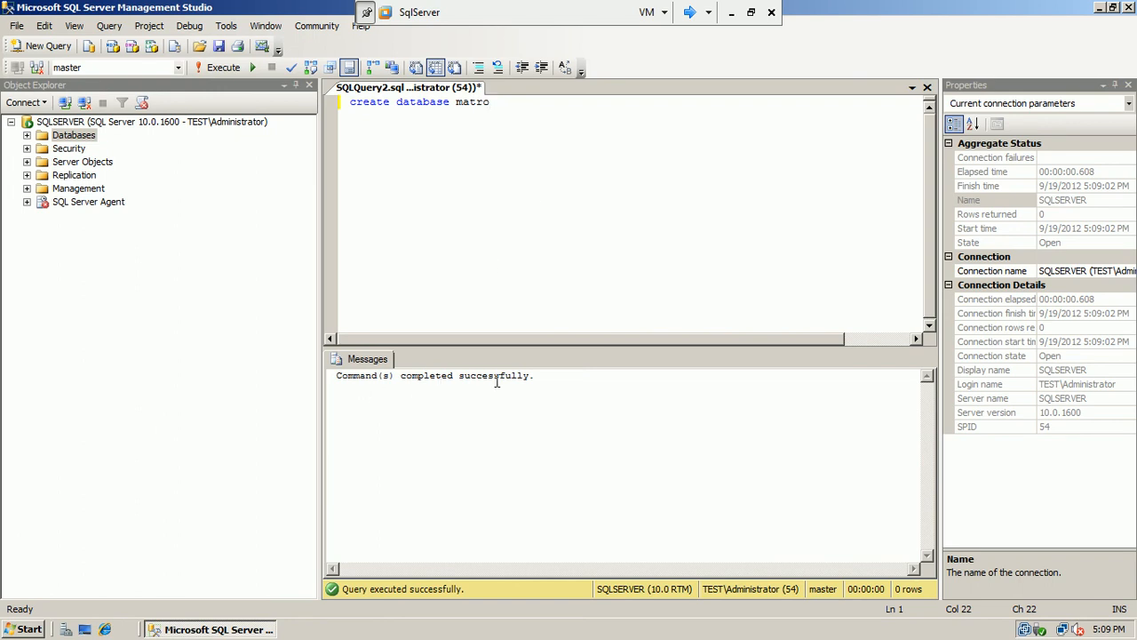
Step: Expand the Databases node and refresh its list to bring in the matro database
click(350, 102)
click(27, 136)
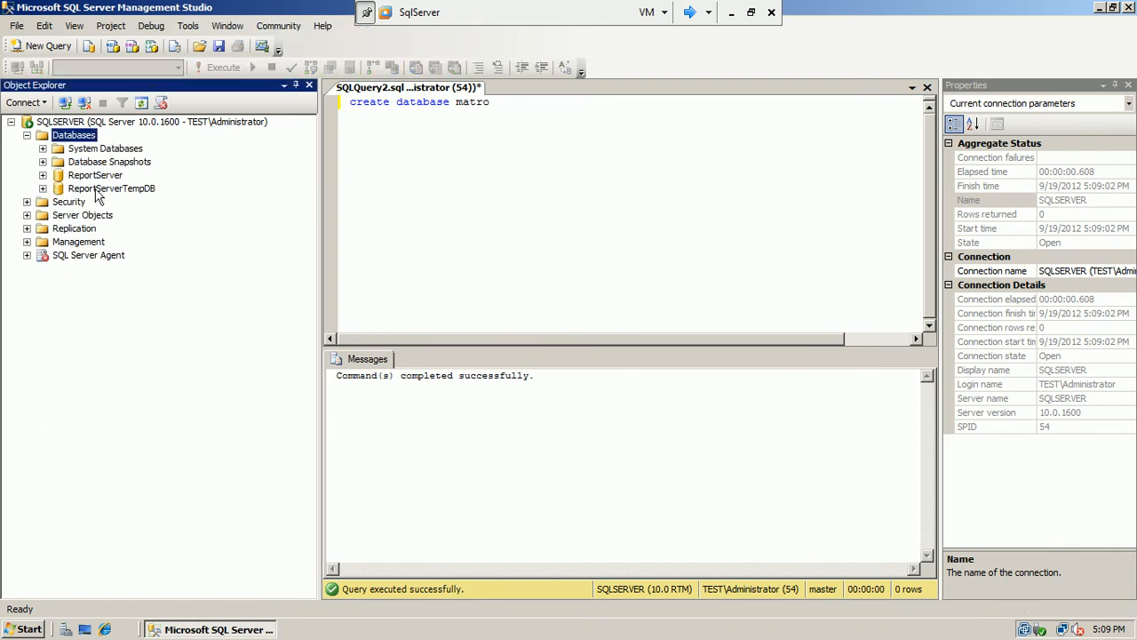
right_click(89, 137)
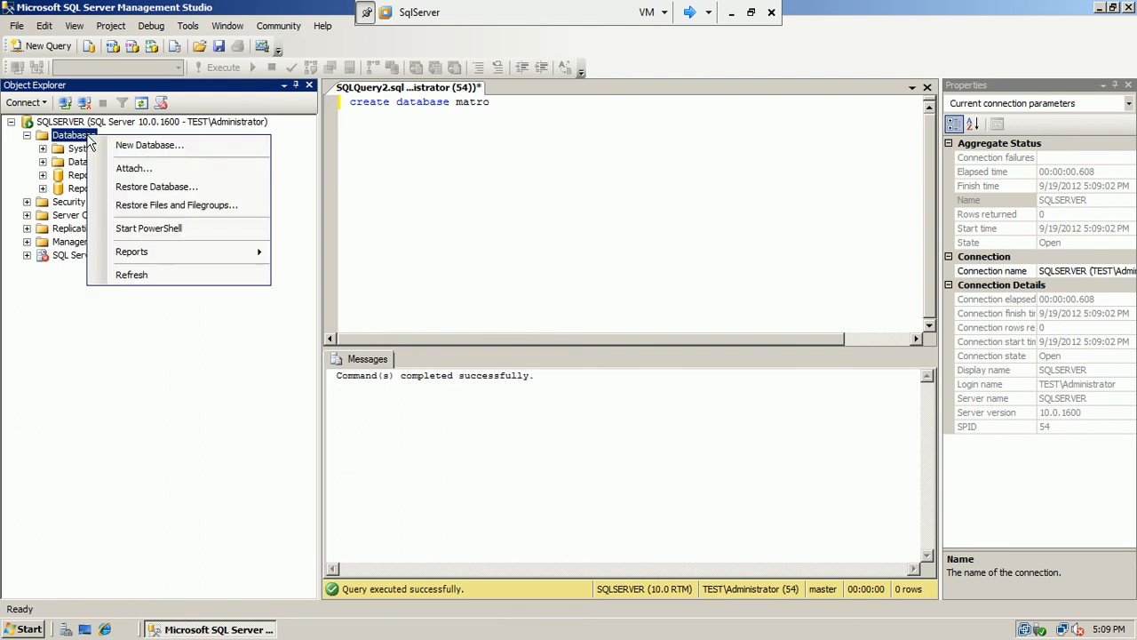
click(130, 274)
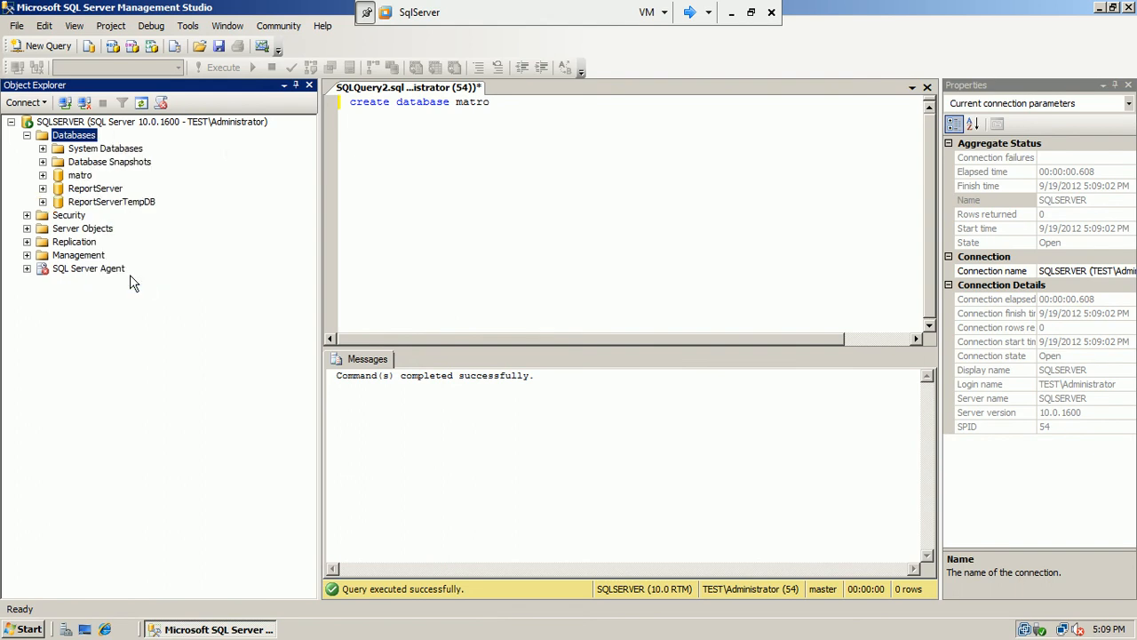
Step: Expand the matro database, look at its Tables and System Tables folders, and collapse it again
click(80, 181)
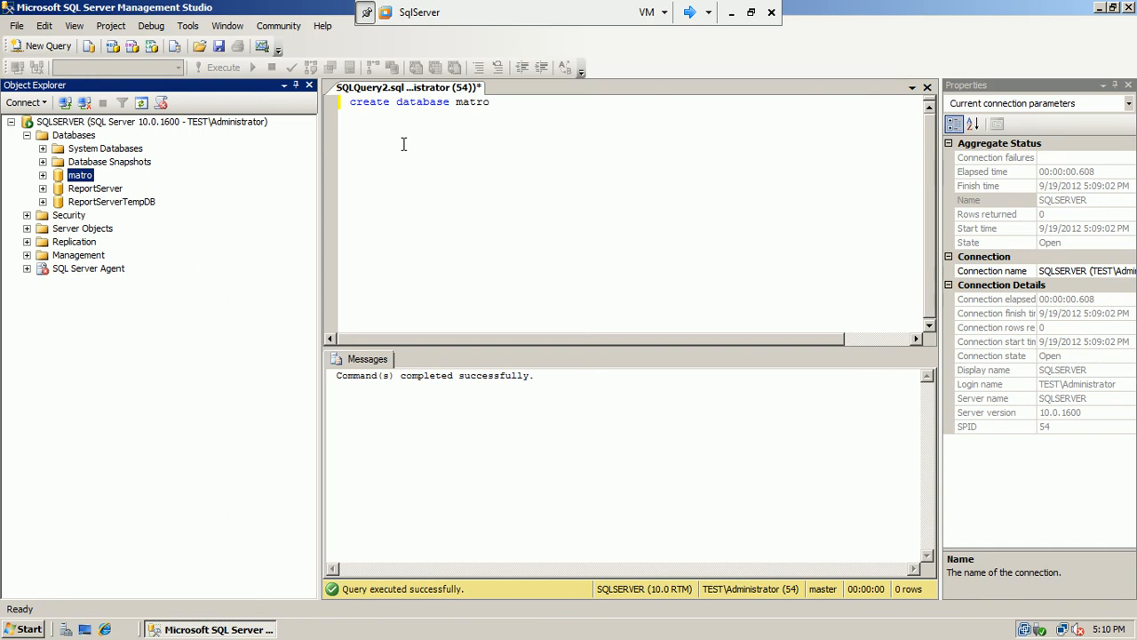
click(43, 175)
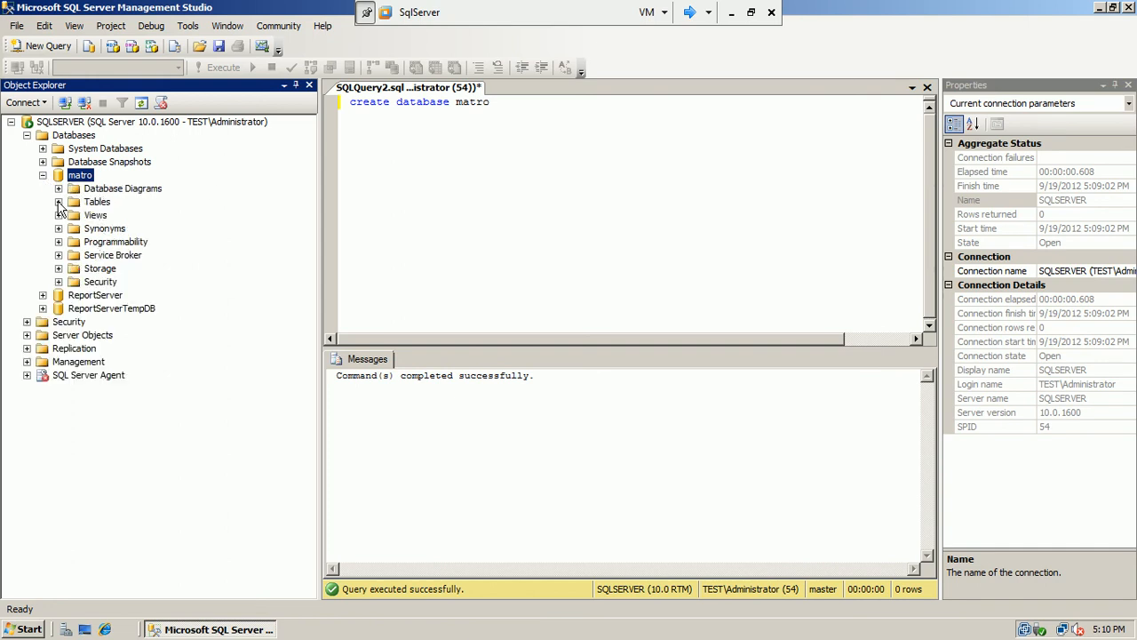
click(58, 202)
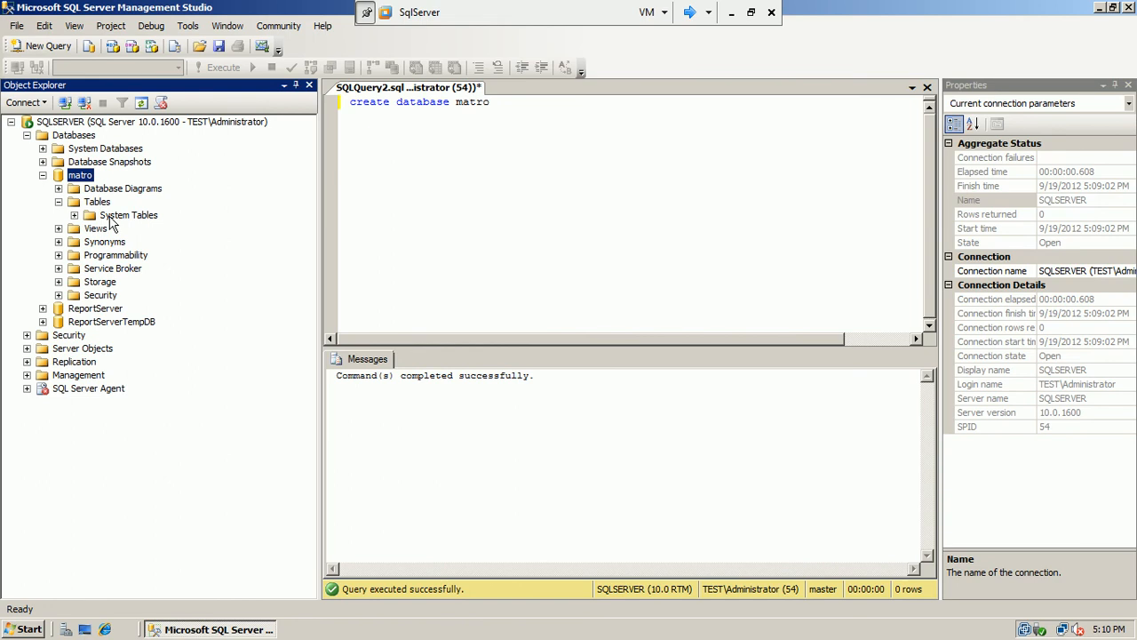
click(111, 218)
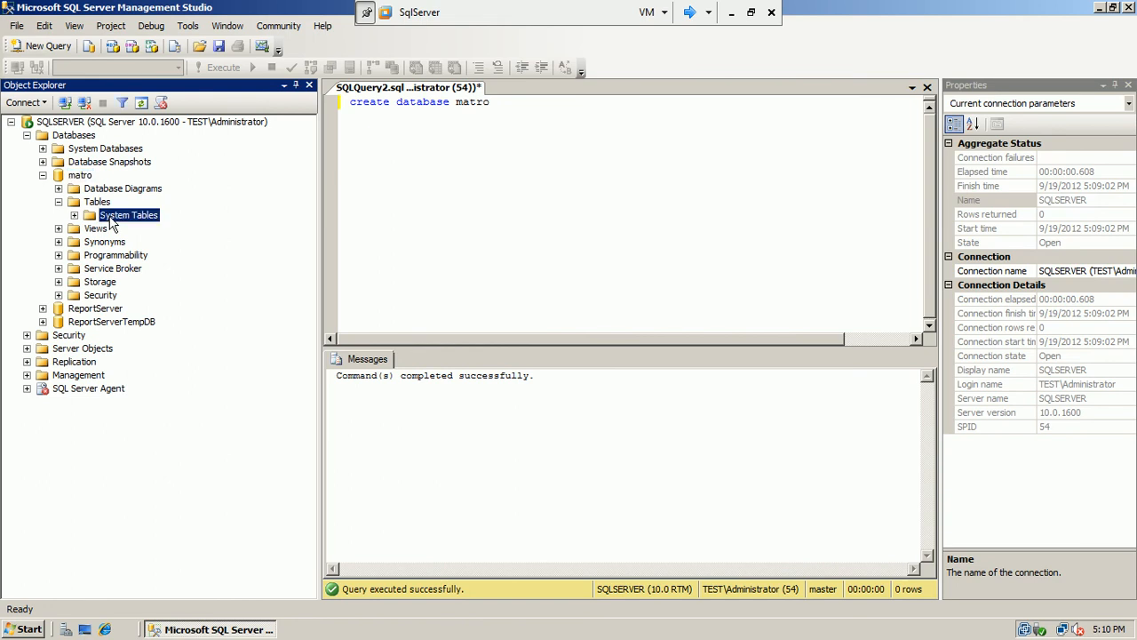
click(42, 175)
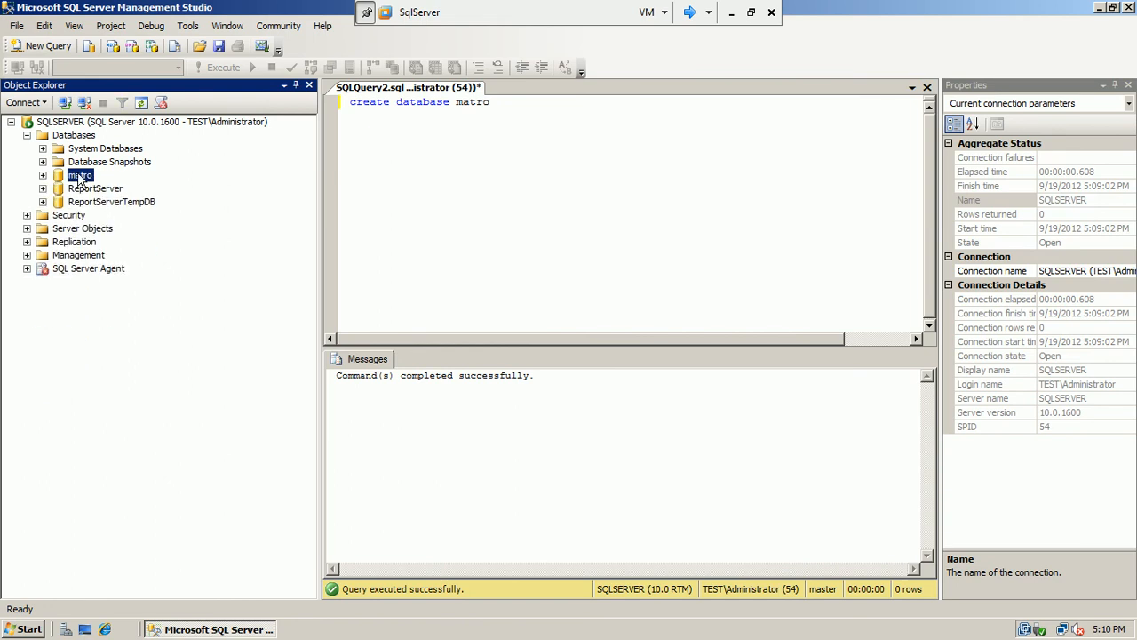
Step: Delete the matro database together with its backup and restore history information
right_click(80, 178)
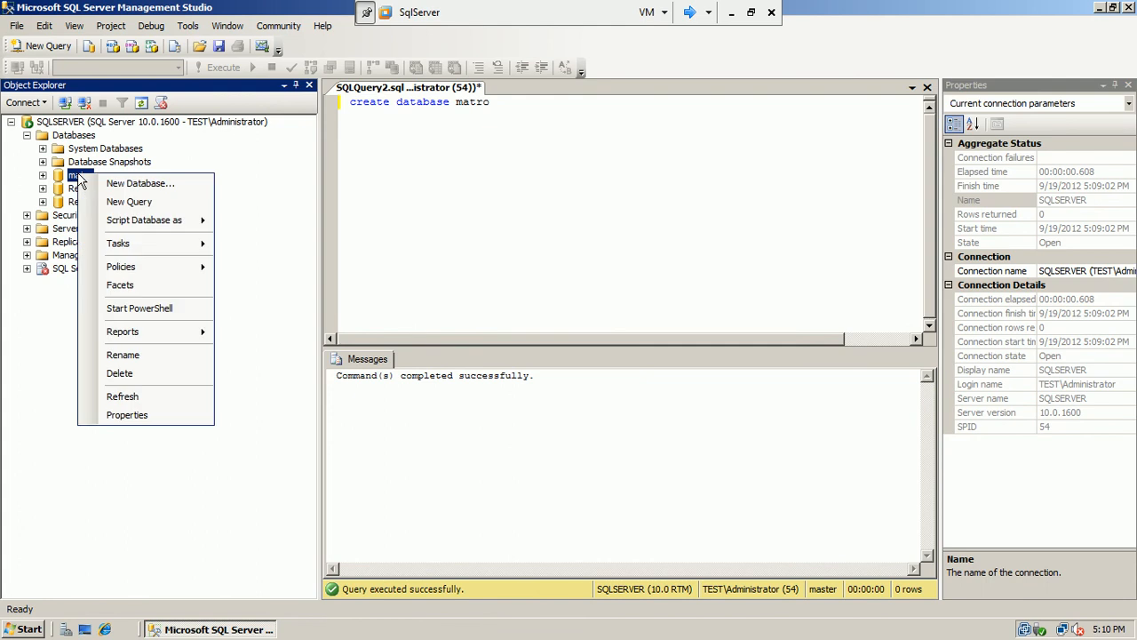
click(131, 374)
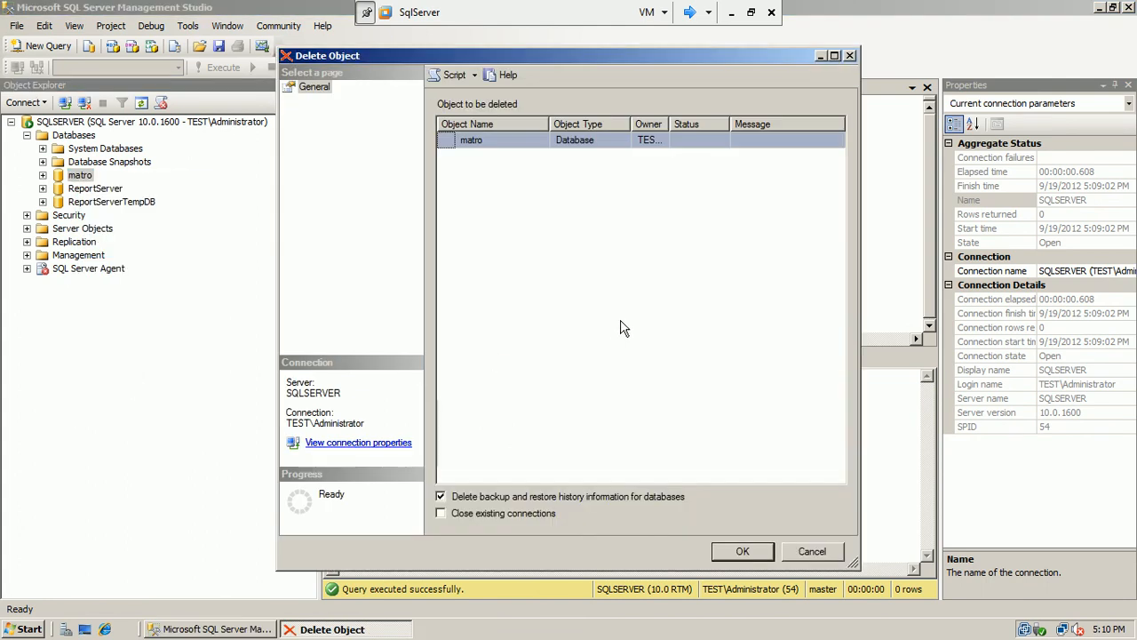
click(720, 552)
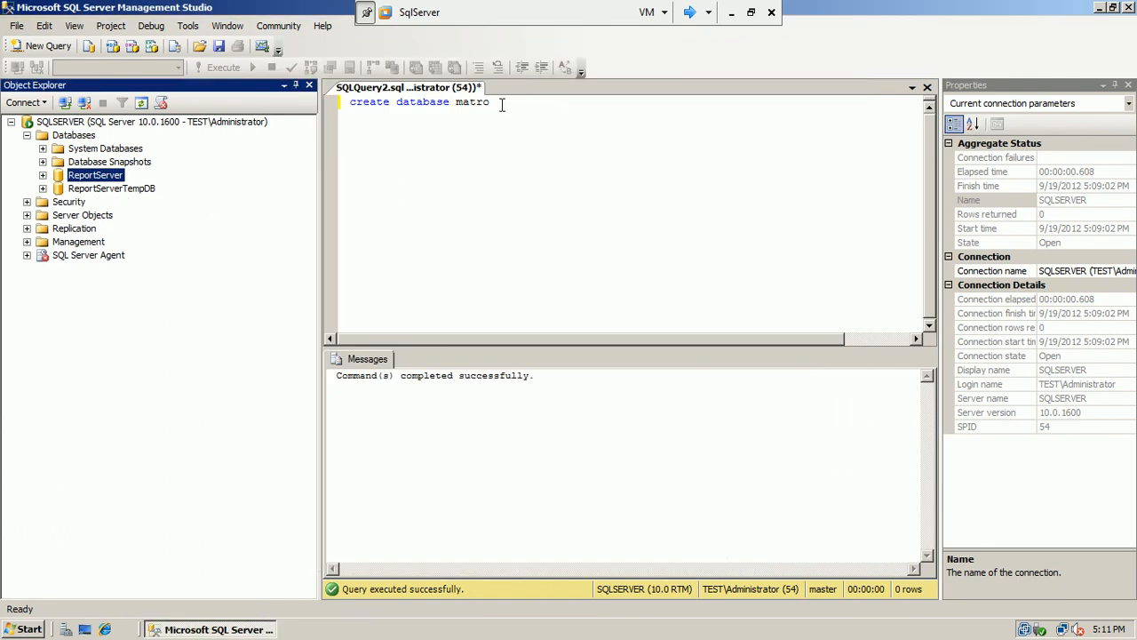
Step: Clear the create database statement from the query editor and refresh the Databases list
drag(502, 104, 346, 102)
key(Delete)
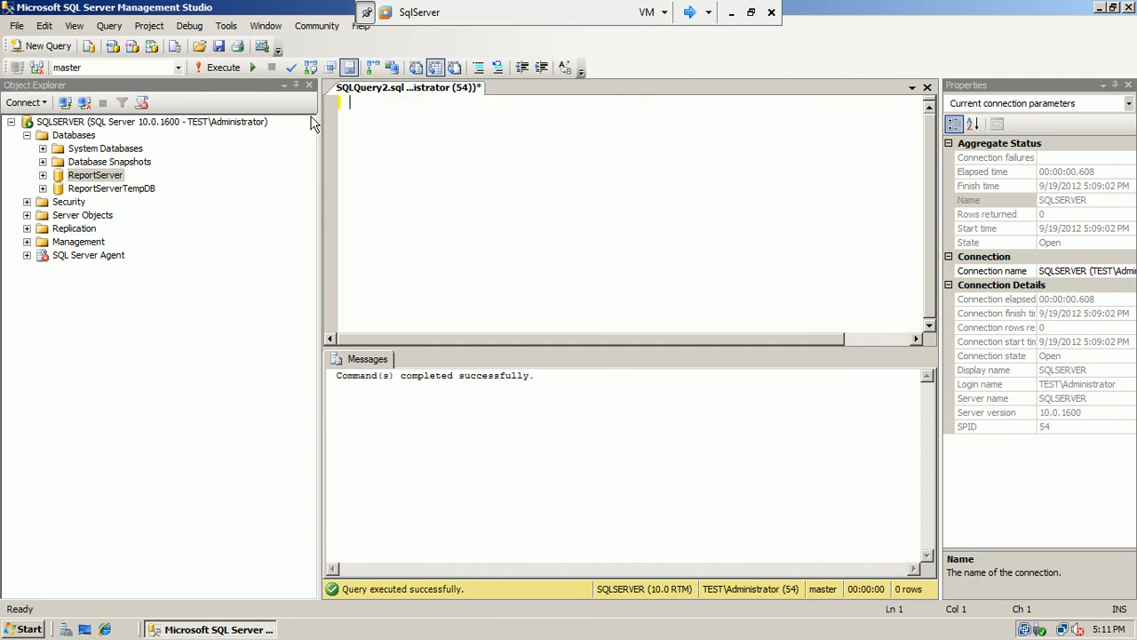
right_click(83, 140)
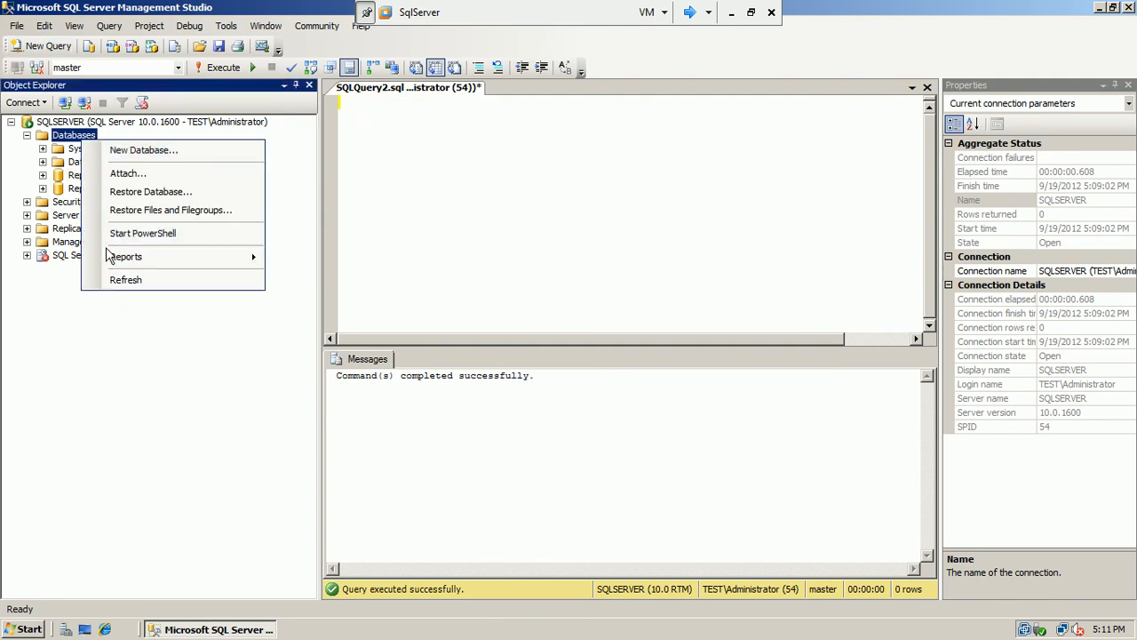
click(118, 281)
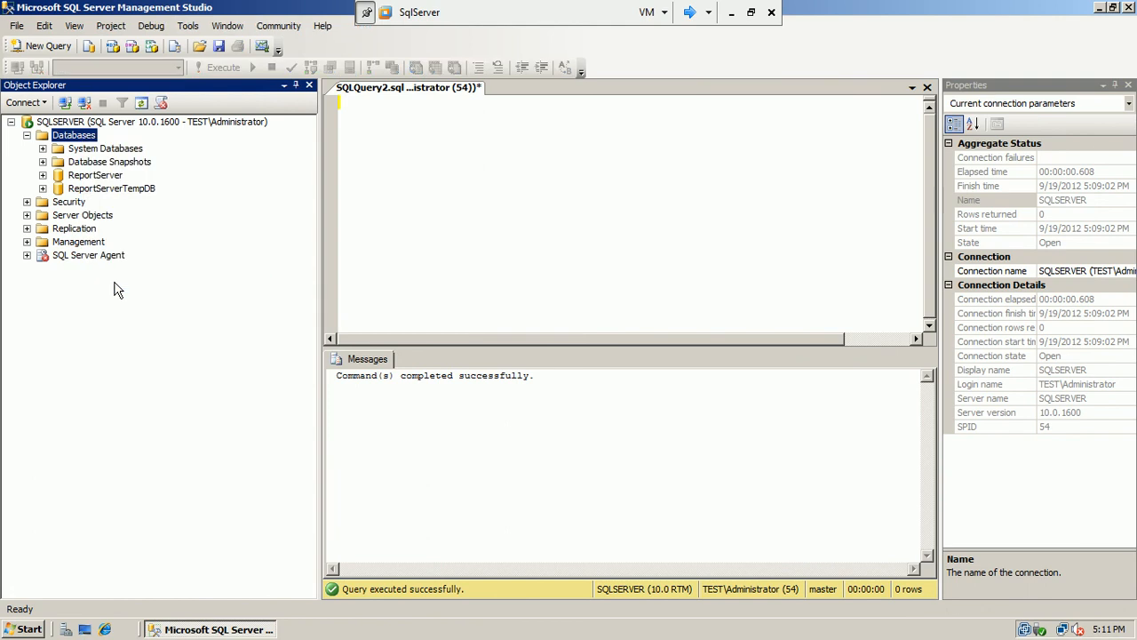
click(452, 208)
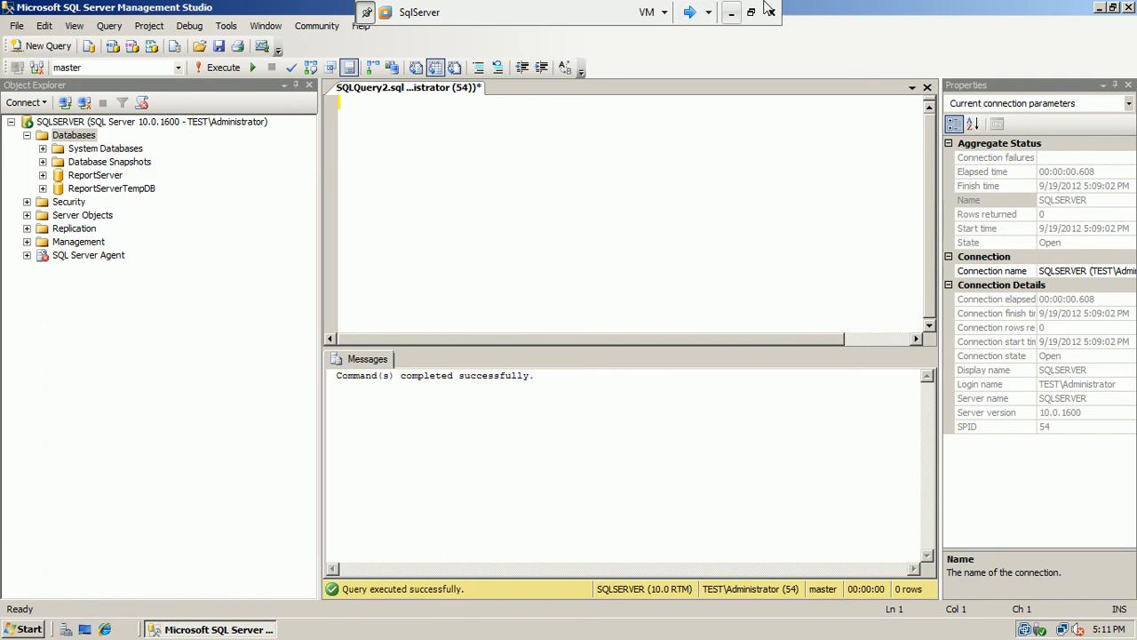
Step: Restore Management Studio to a smaller window, and switch to the host desktop to open the sample databases folder
click(1112, 7)
drag(784, 46, 809, 51)
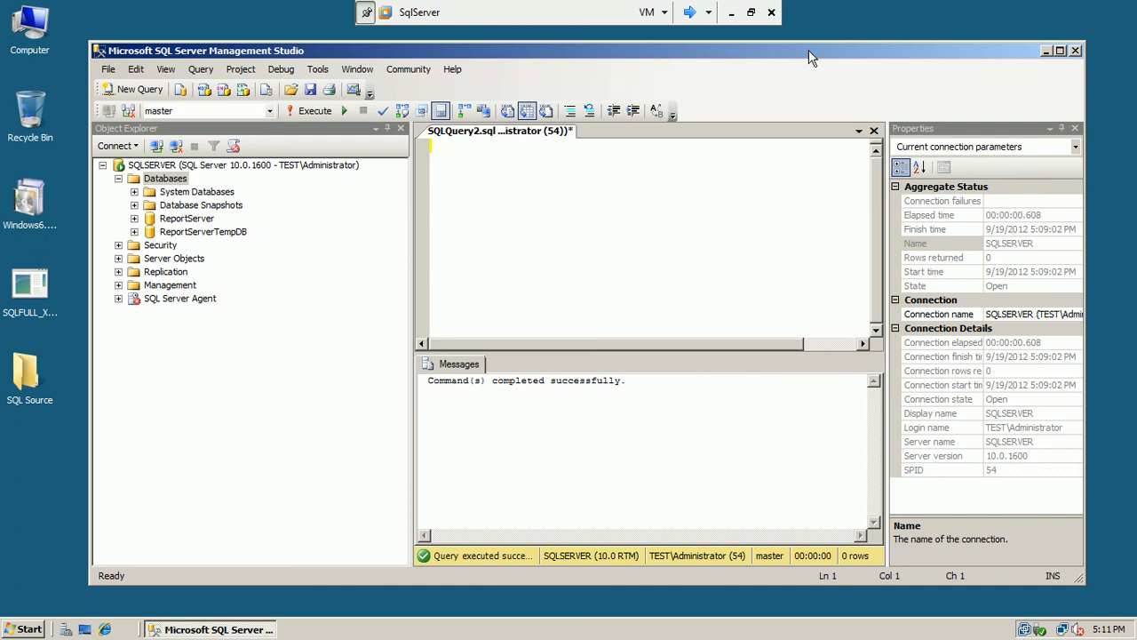
click(730, 13)
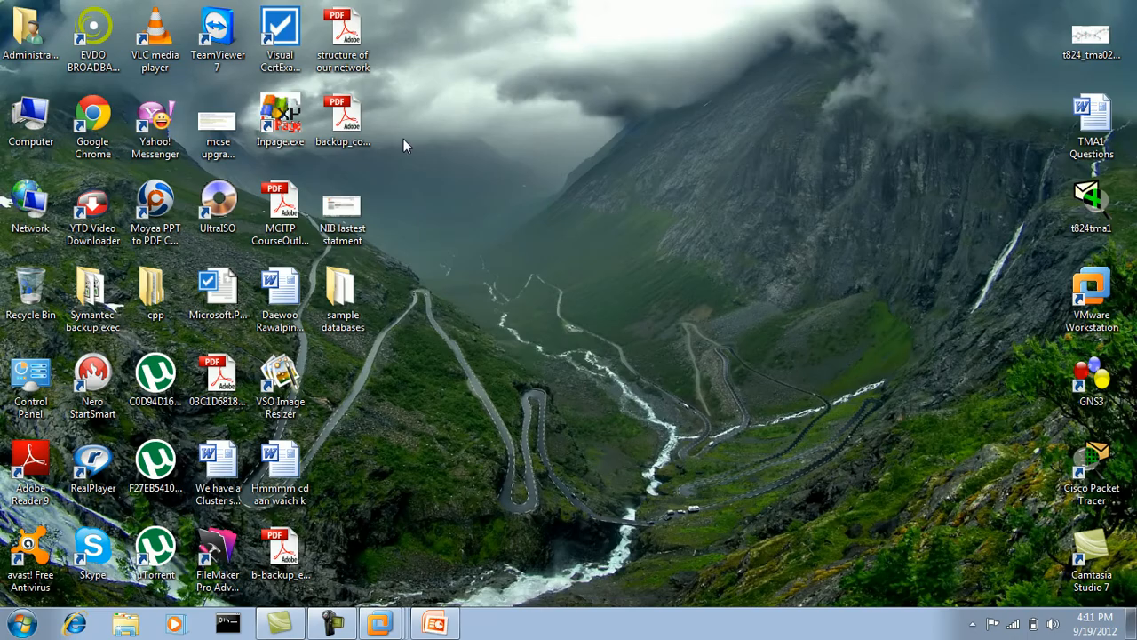
double_click(342, 320)
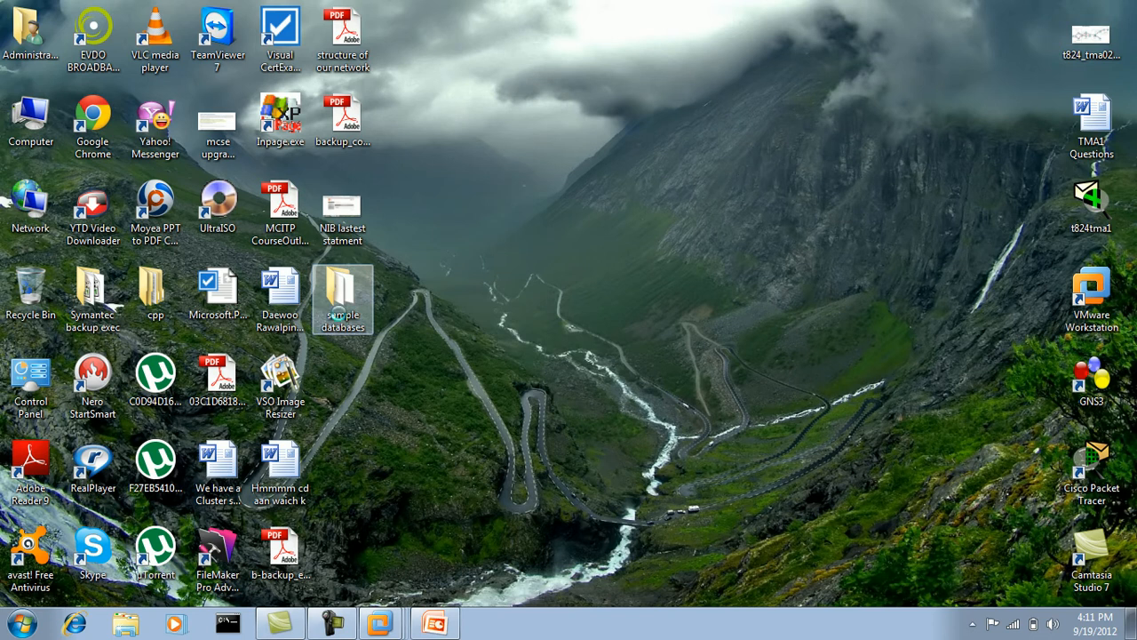
Step: Open the sample databases folder on the host desktop, select the PUBS data file and both NORTHWND files, and close the folder
right_click(341, 317)
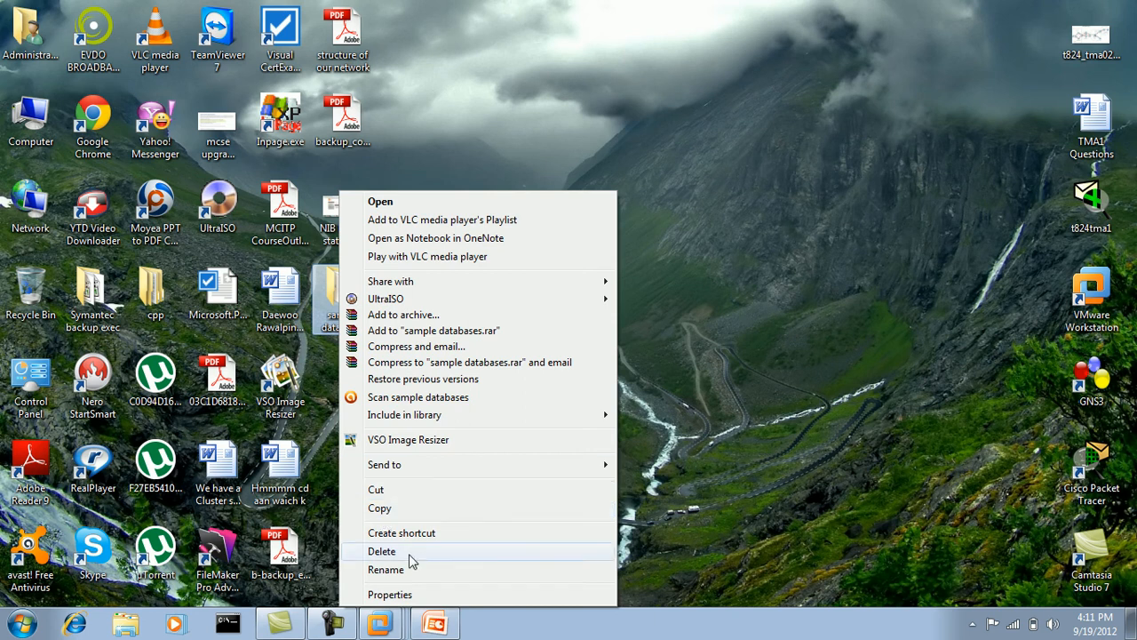
click(325, 318)
double_click(324, 318)
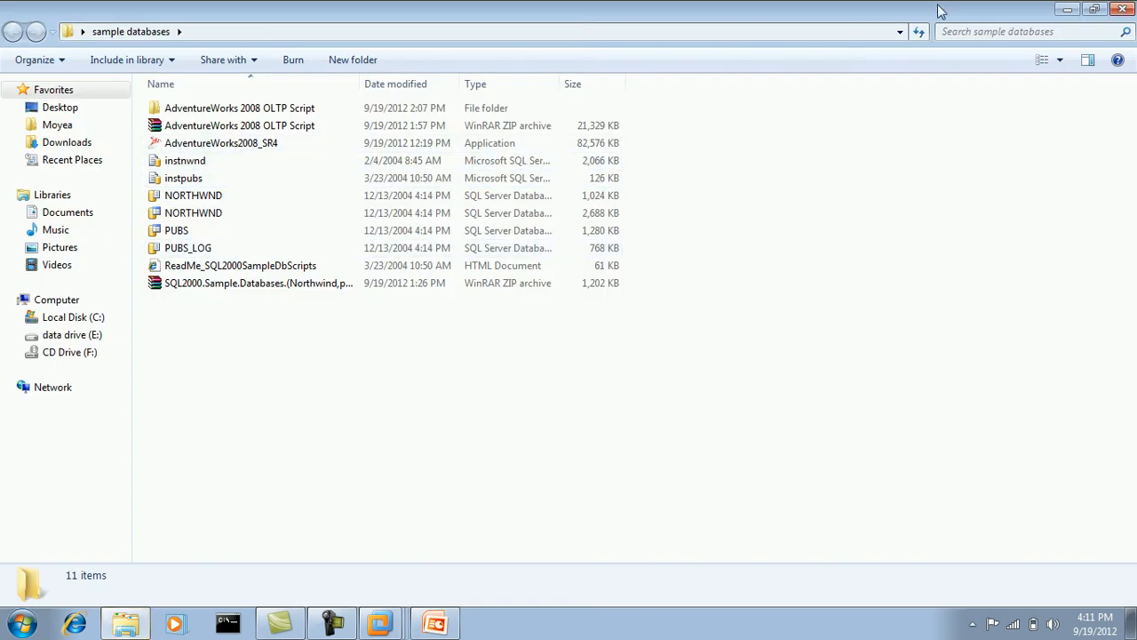
click(181, 233)
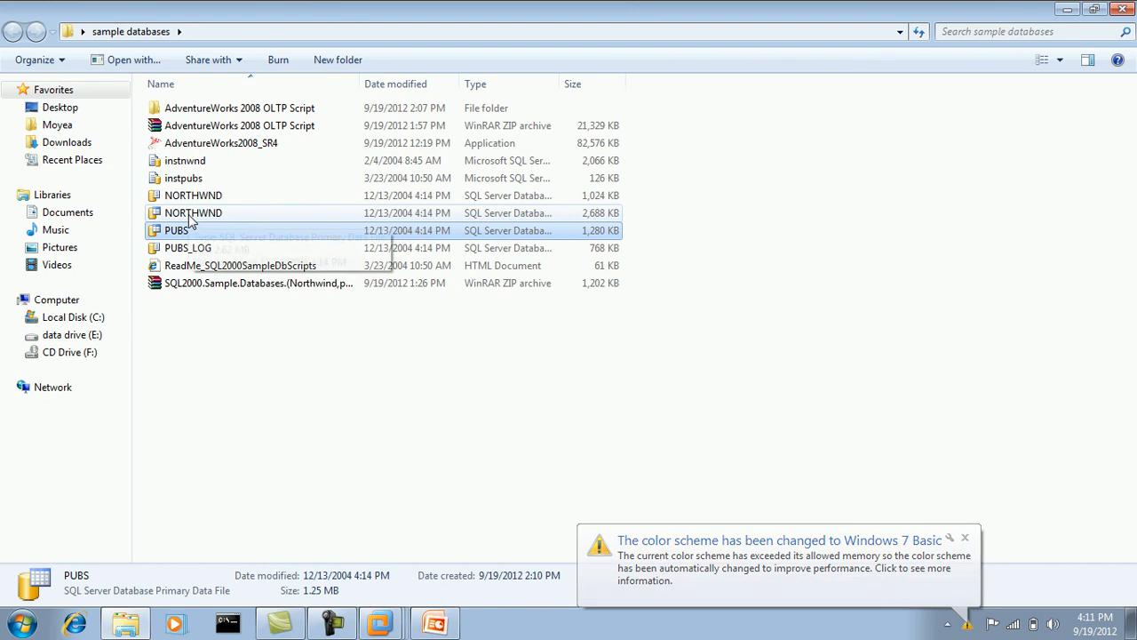
ctrl+click(189, 216)
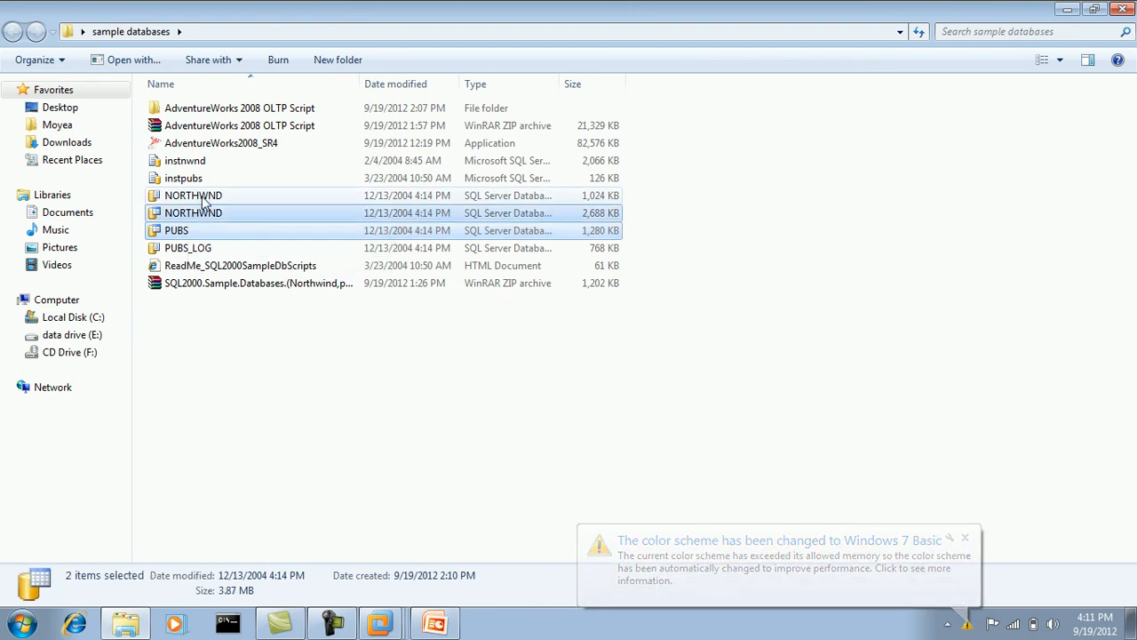
ctrl+click(202, 199)
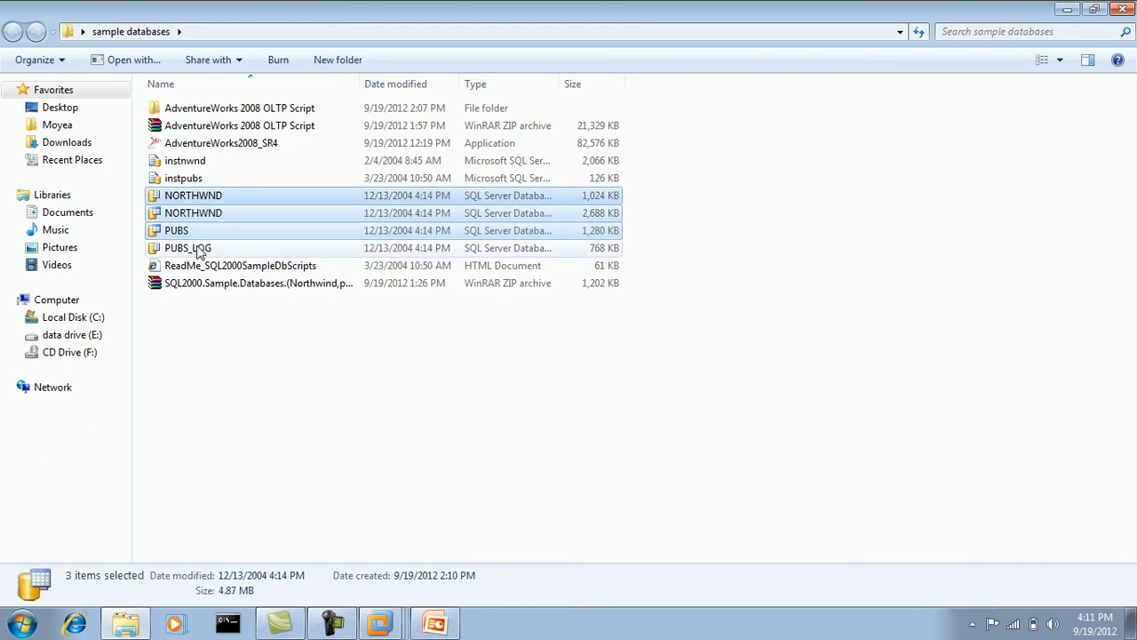
click(1123, 9)
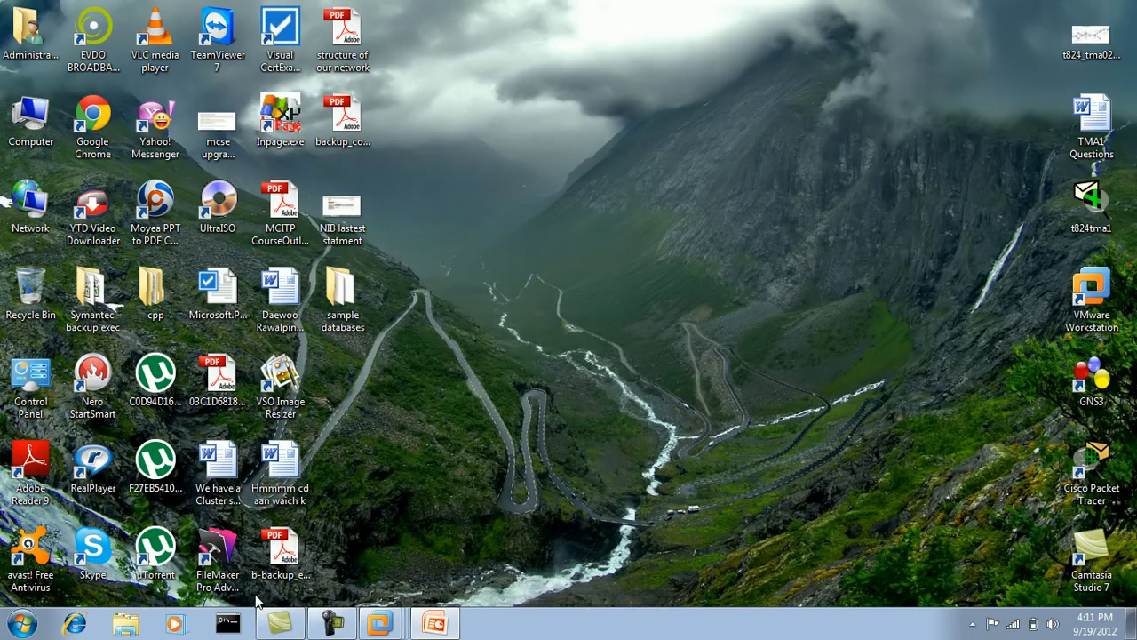
Step: Switch back to the SqlServer virtual machine and minimize Management Studio to show its desktop
right_click(379, 623)
click(377, 589)
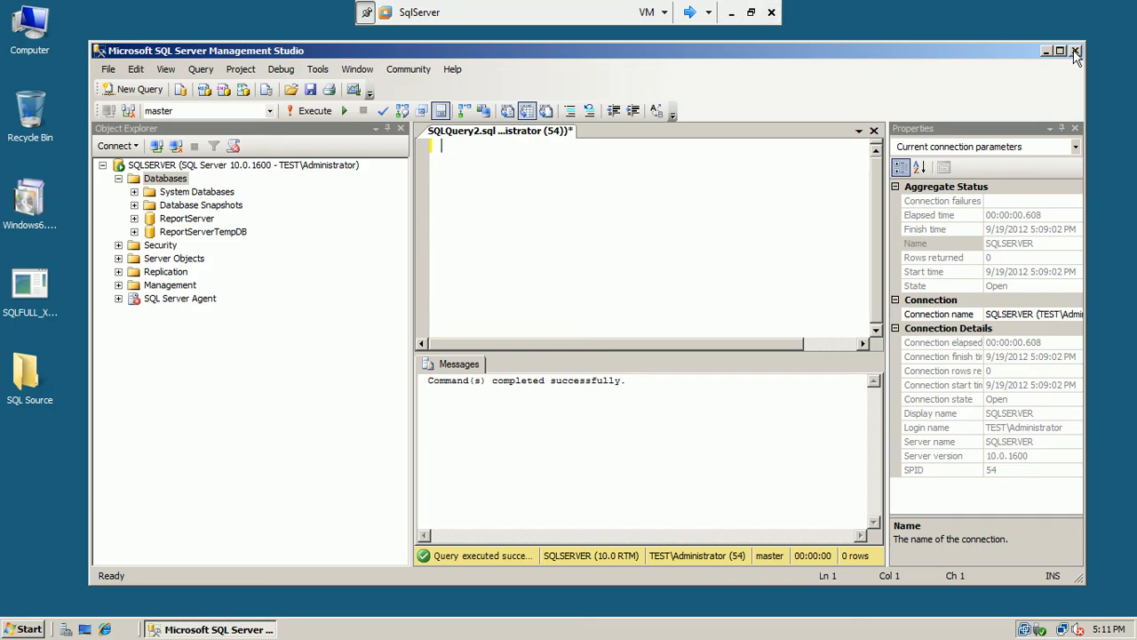
click(1046, 51)
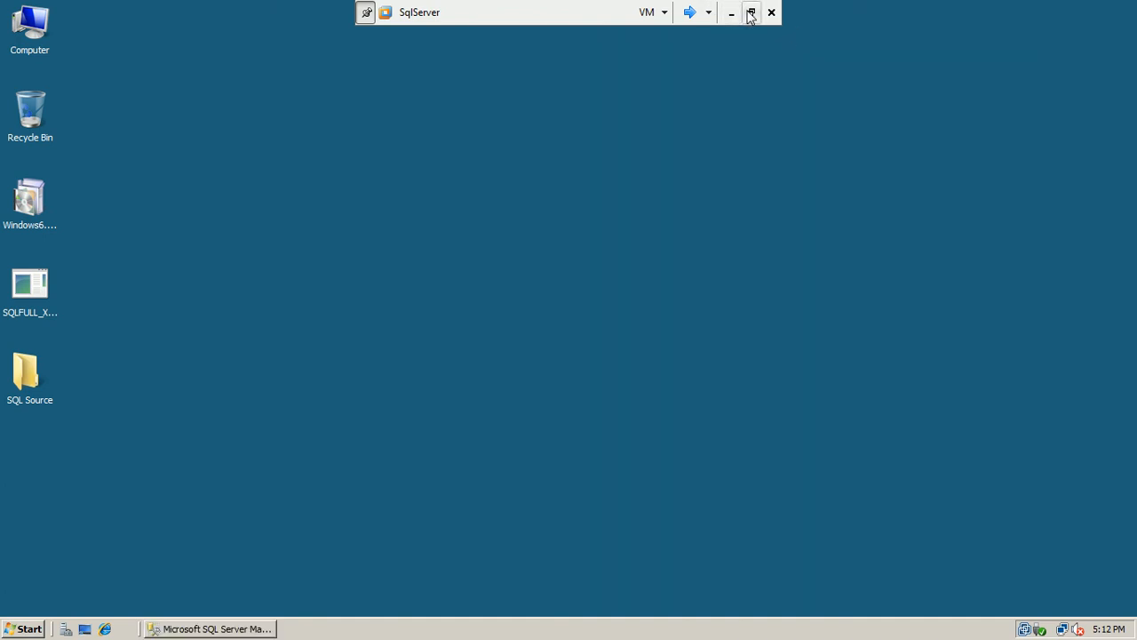
Step: Show the virtual machine in a window beside the host icons and copy the sample databases folder onto the virtual machine's desktop
click(751, 15)
drag(579, 20, 967, 39)
drag(351, 292, 745, 279)
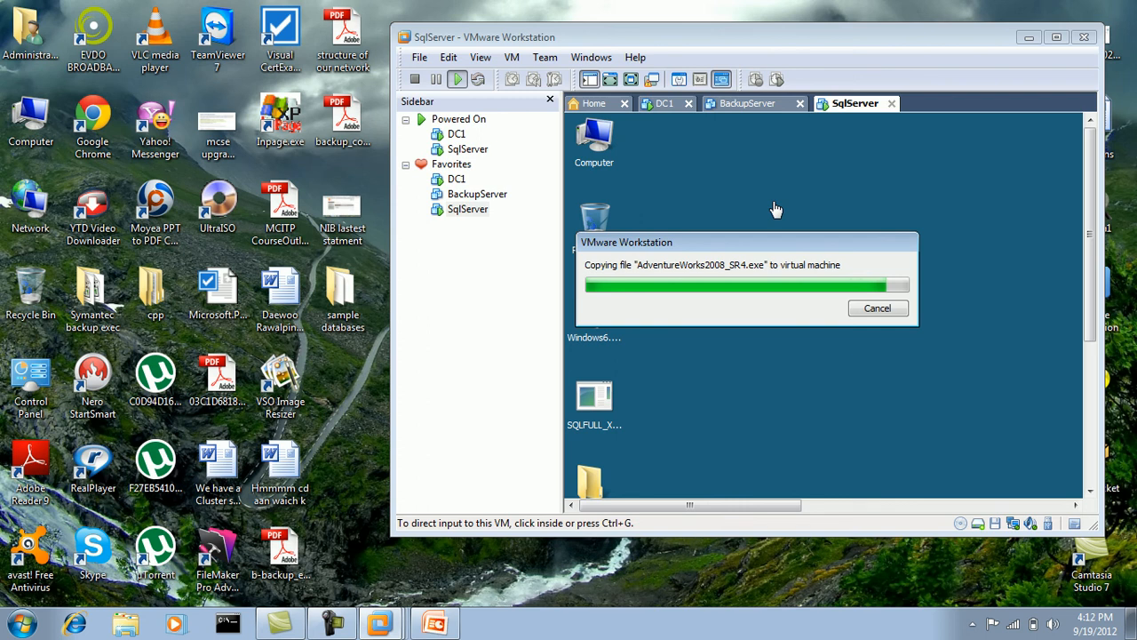
right_click(345, 322)
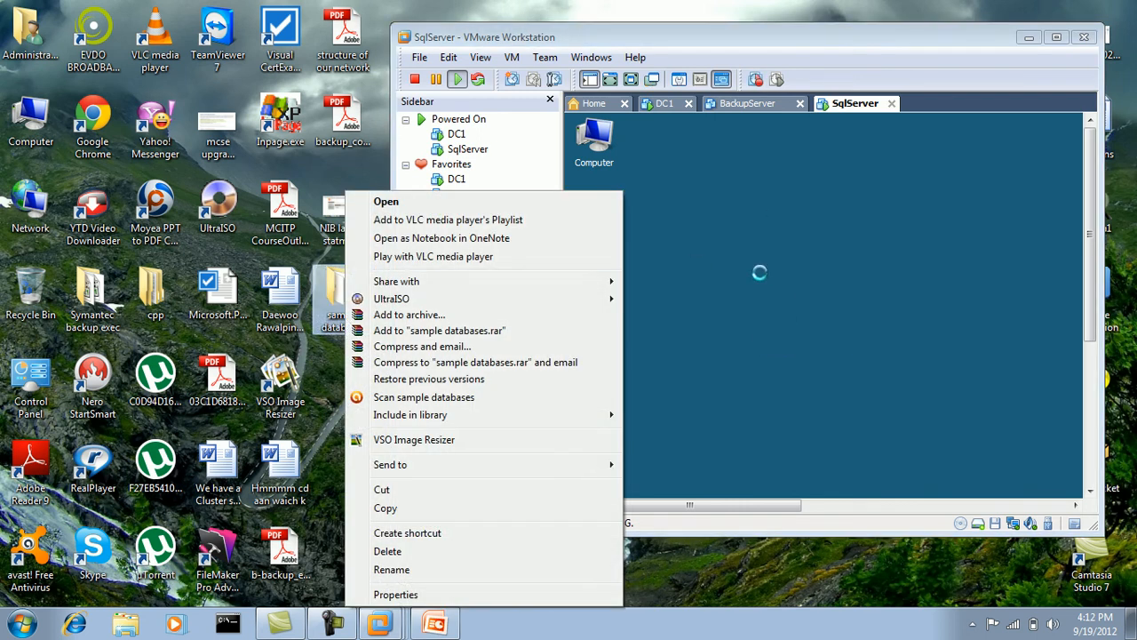
click(720, 220)
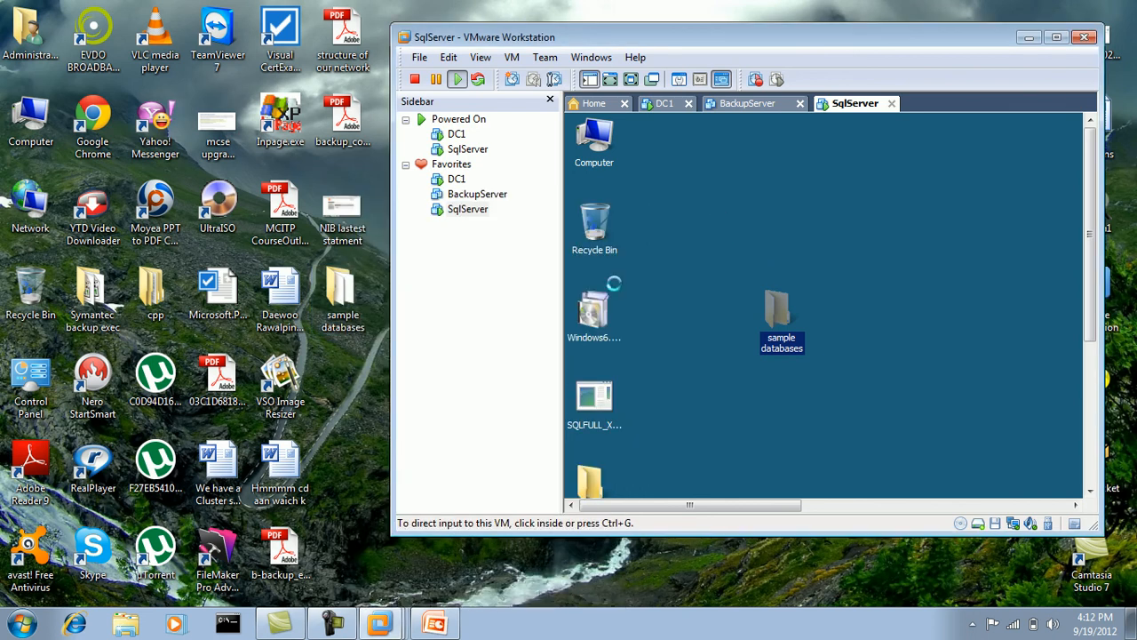
Step: Return the virtual machine to full screen and place the sample databases folder below SQL Source on its desktop
click(628, 79)
click(312, 223)
drag(223, 204, 55, 448)
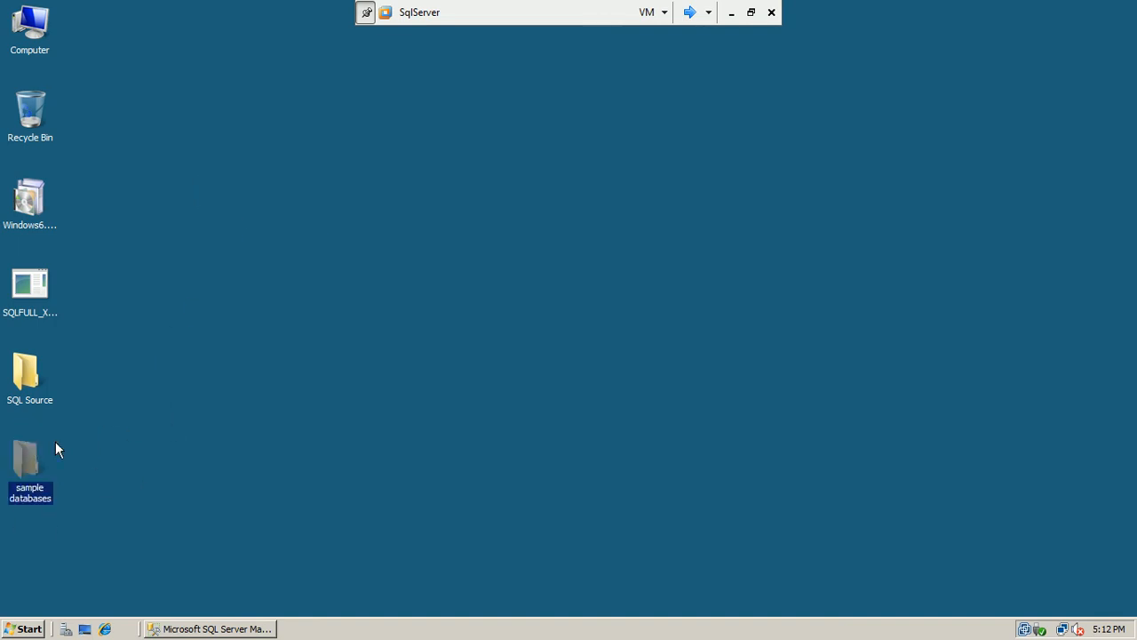
Step: Open the copied sample databases folder, widen the Name column, and look inside the AdventureWorks 2008 OLTP Script folder
double_click(27, 460)
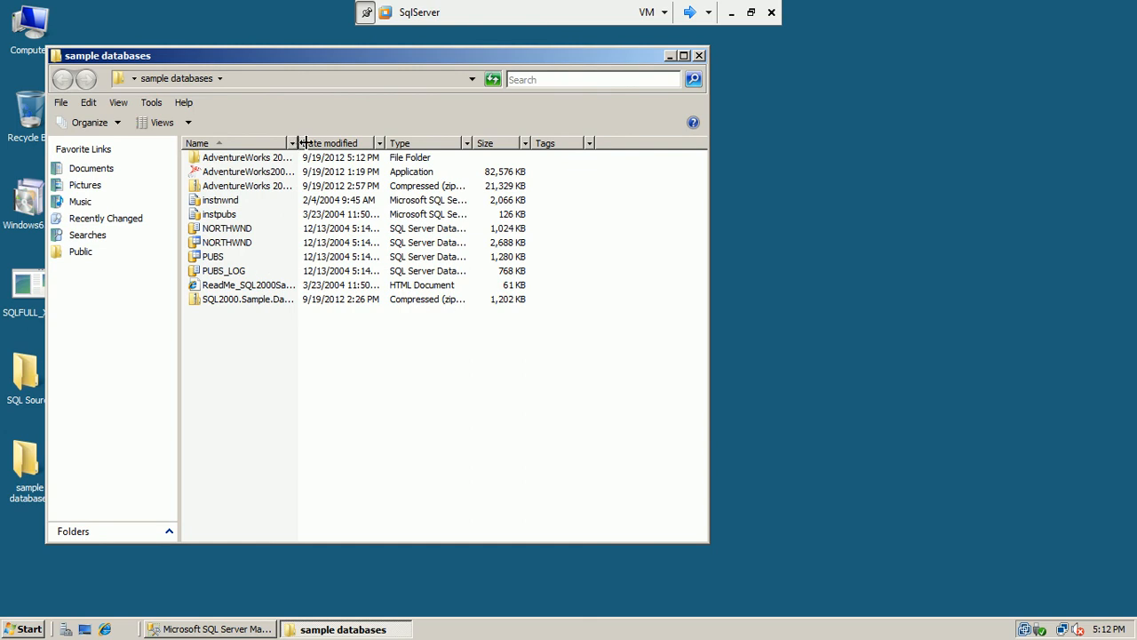
drag(303, 143, 377, 143)
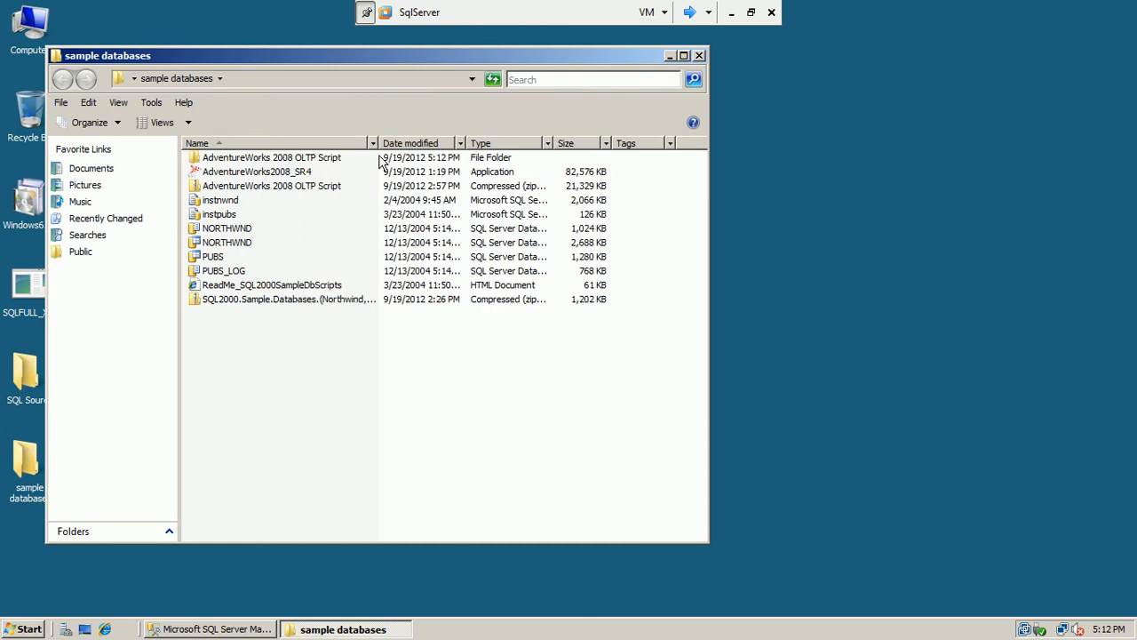
click(302, 302)
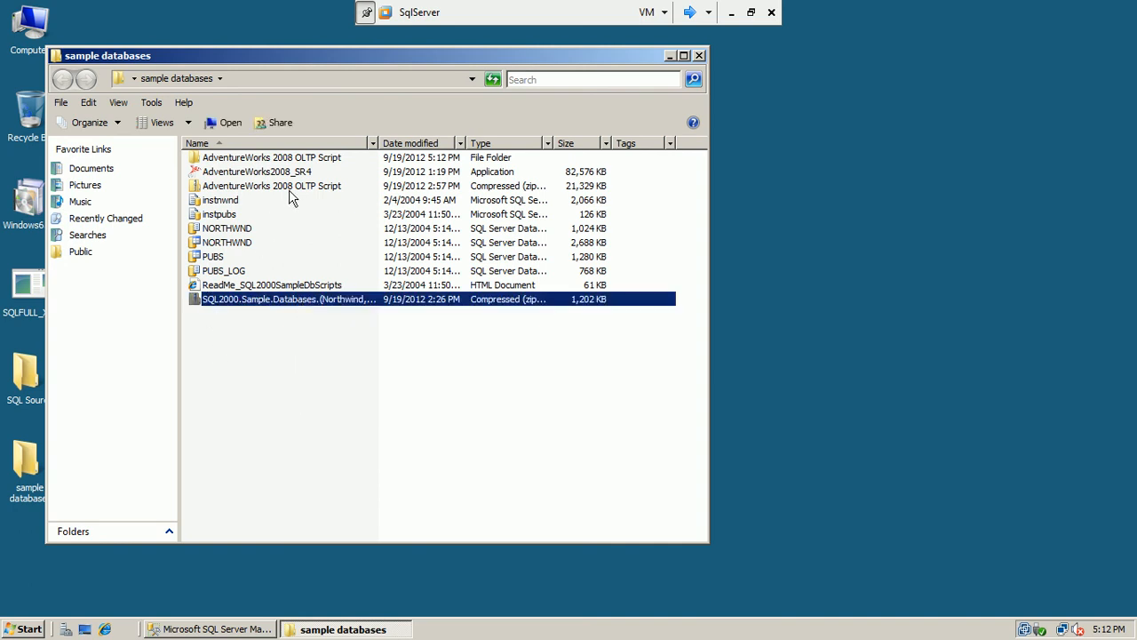
double_click(293, 159)
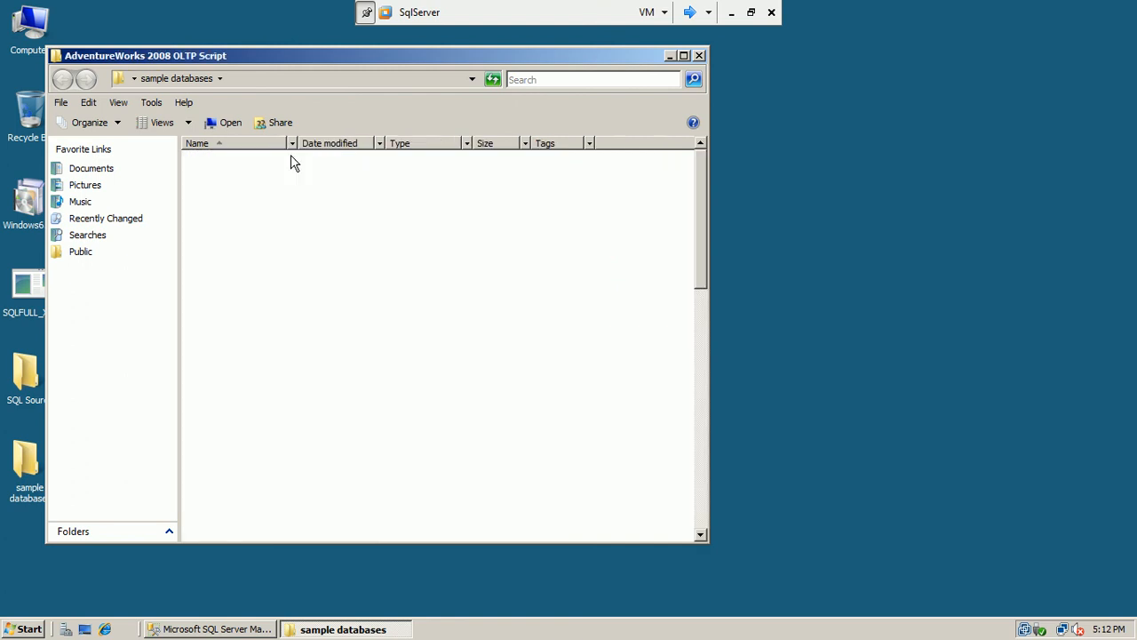
drag(702, 204, 754, 171)
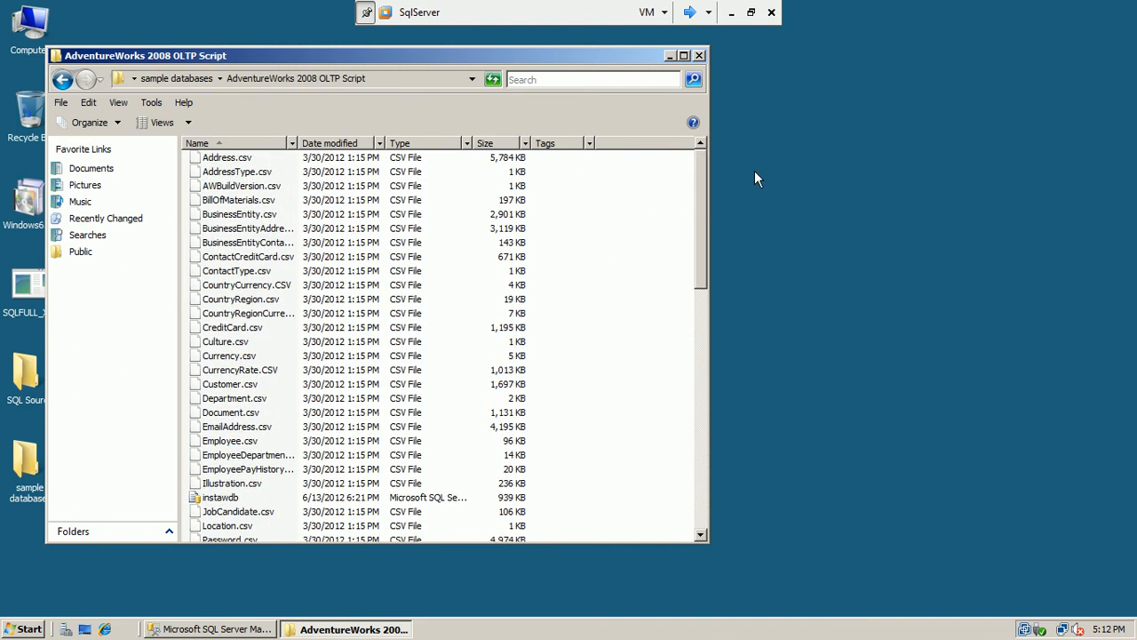
click(62, 79)
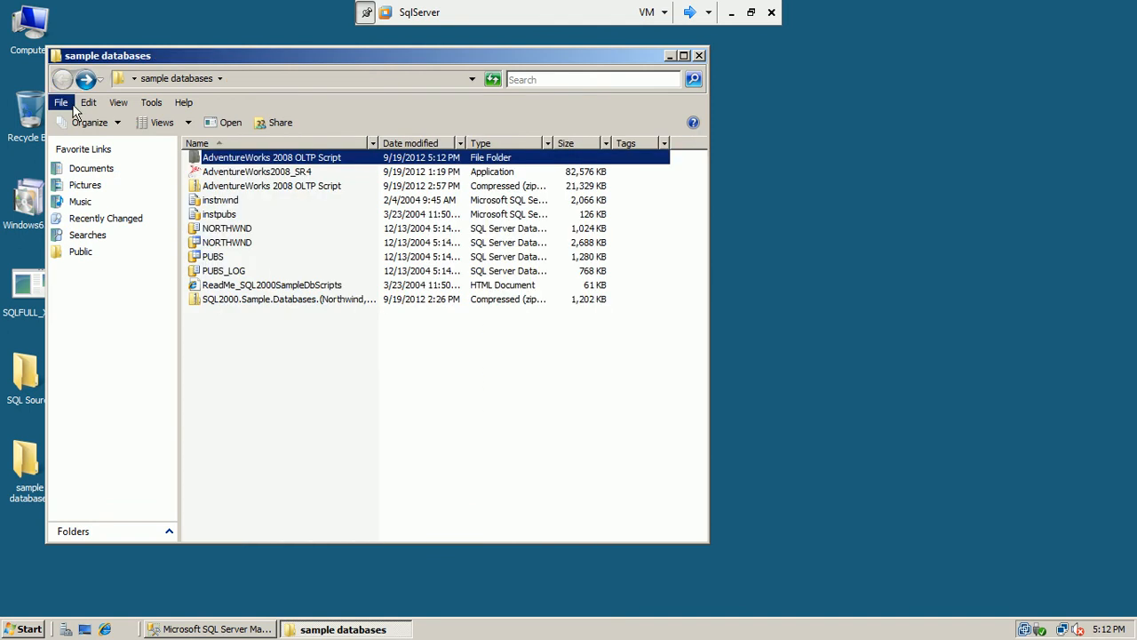
Step: Run the AdventureWorks2008_SR4 installer, accept the license terms, and install the preselected sample databases on the Default instance
double_click(255, 171)
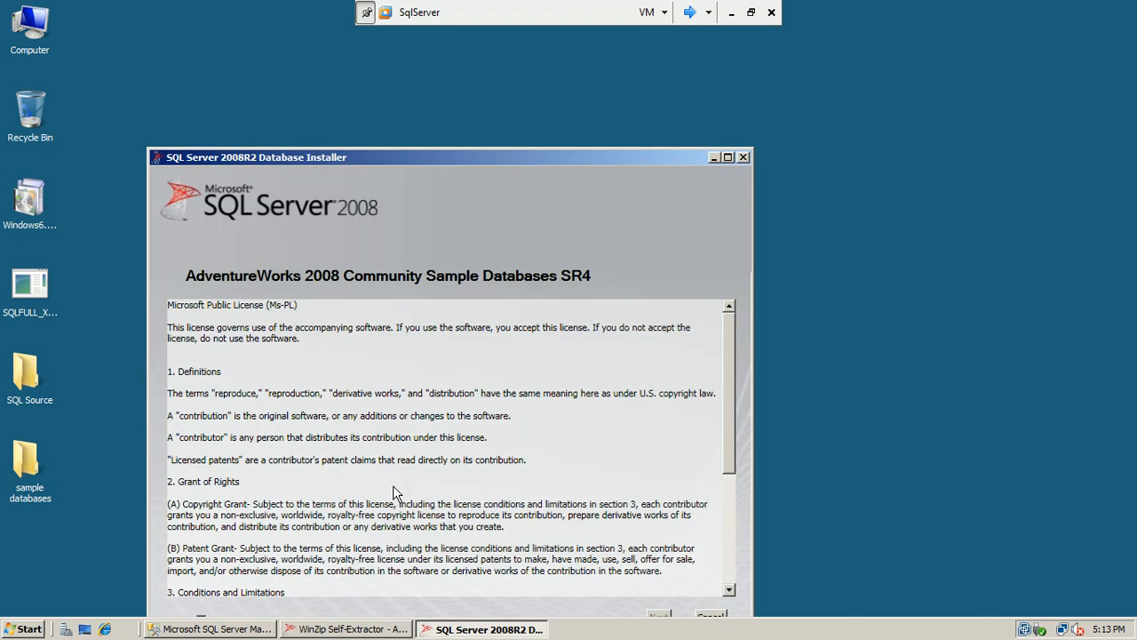
drag(490, 156, 508, 91)
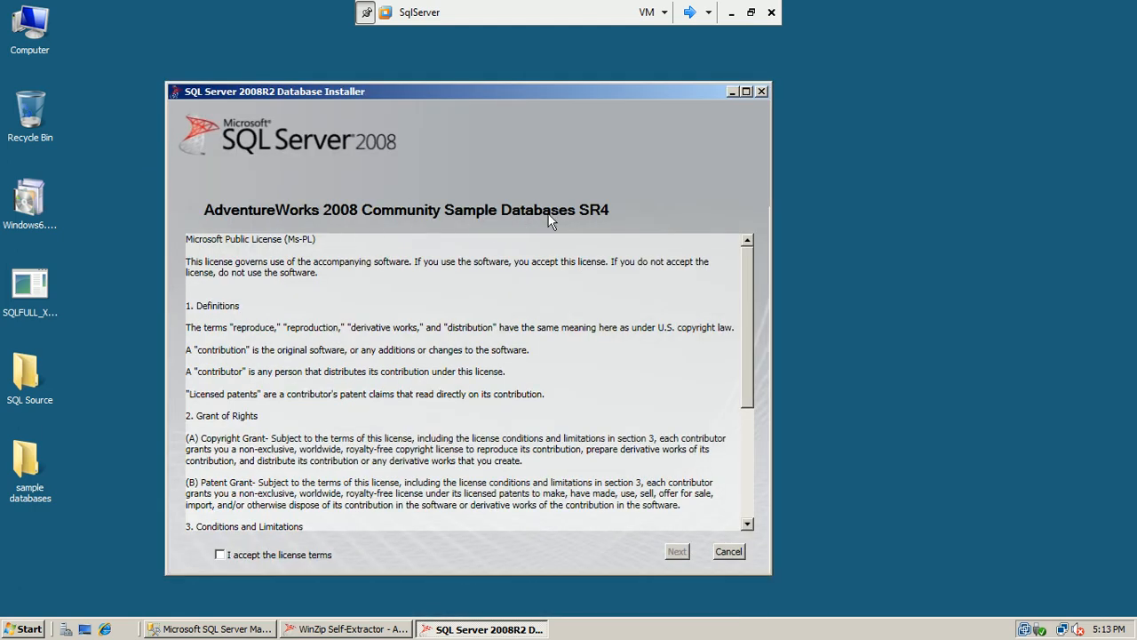
click(283, 558)
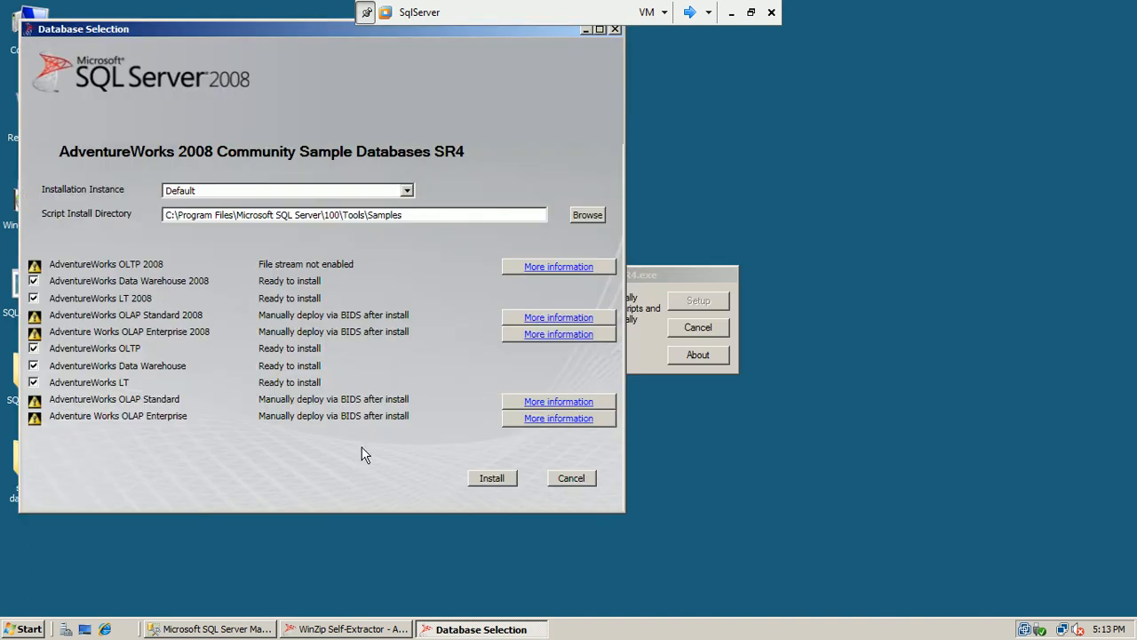
click(479, 475)
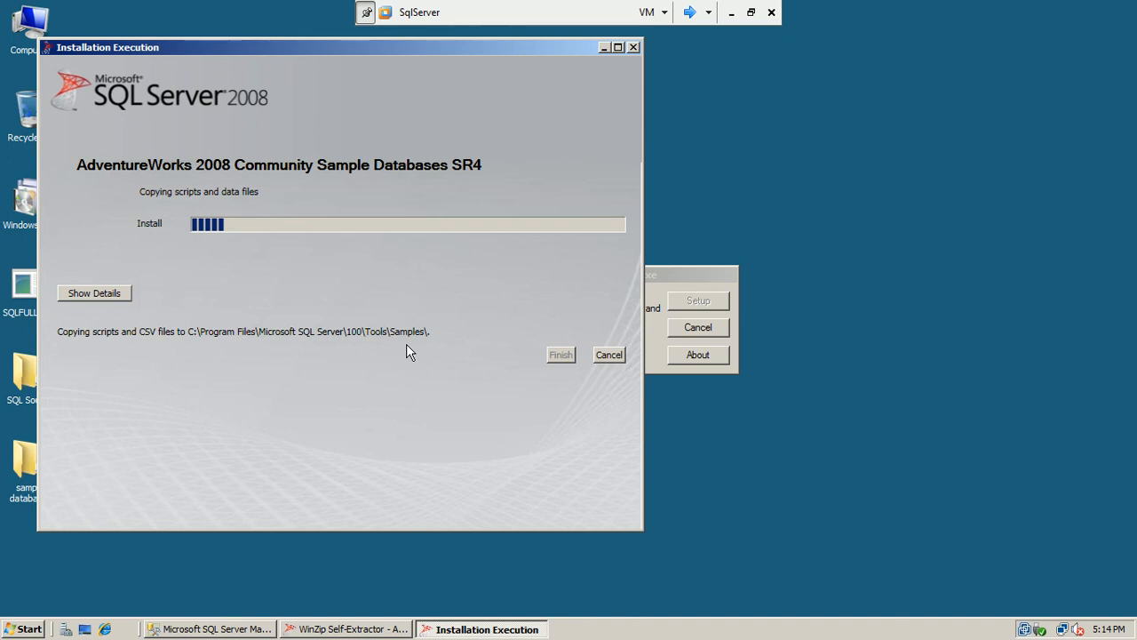
click(34, 469)
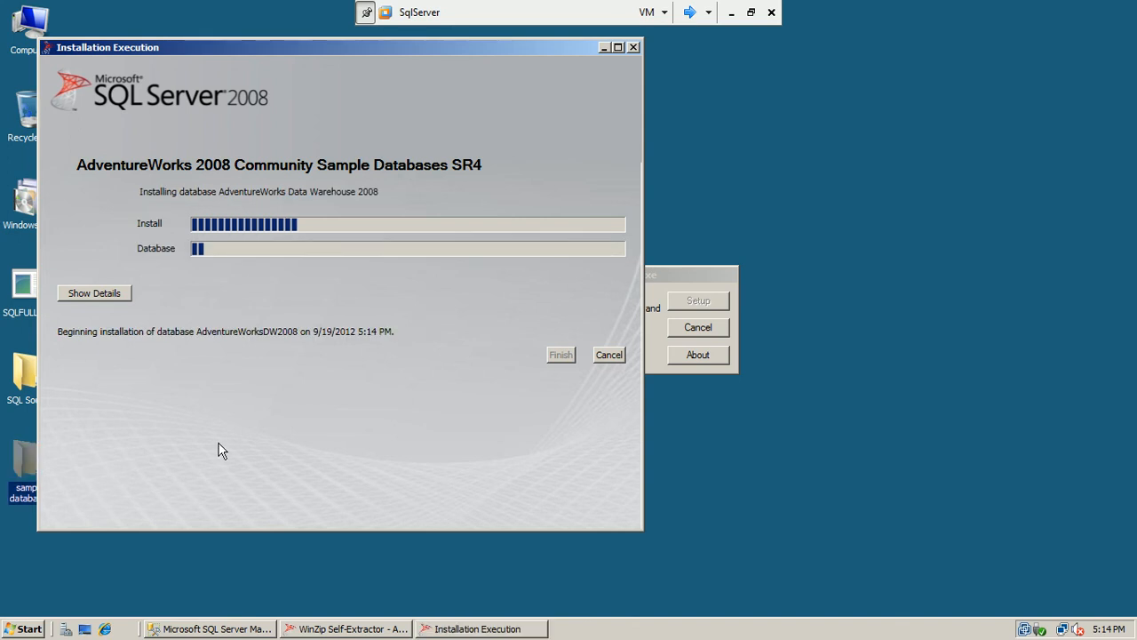
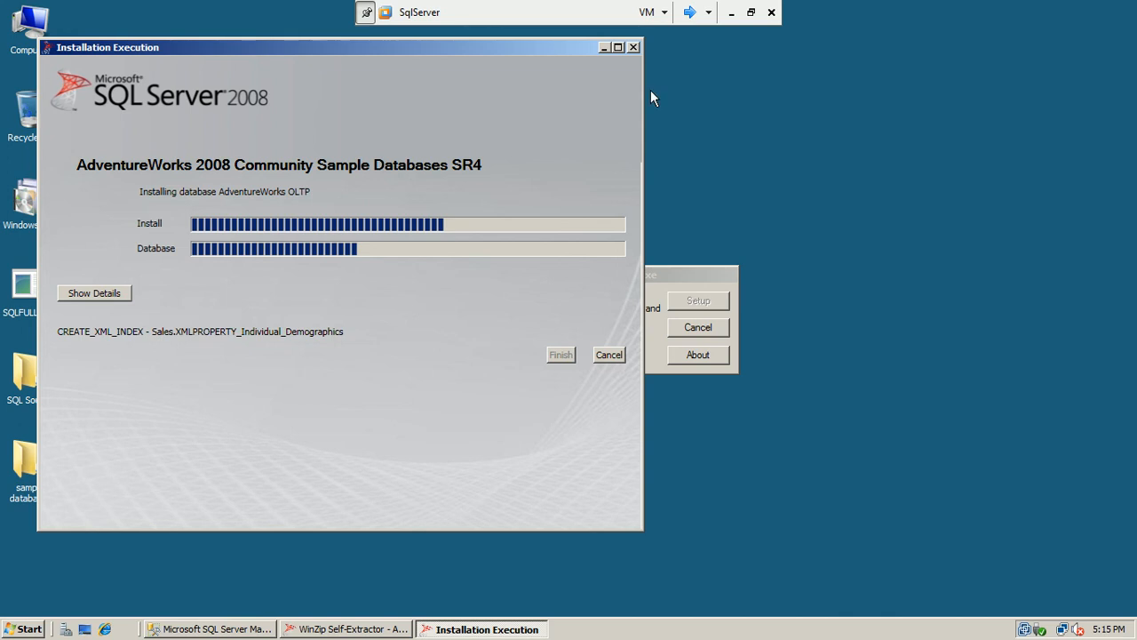
click(750, 13)
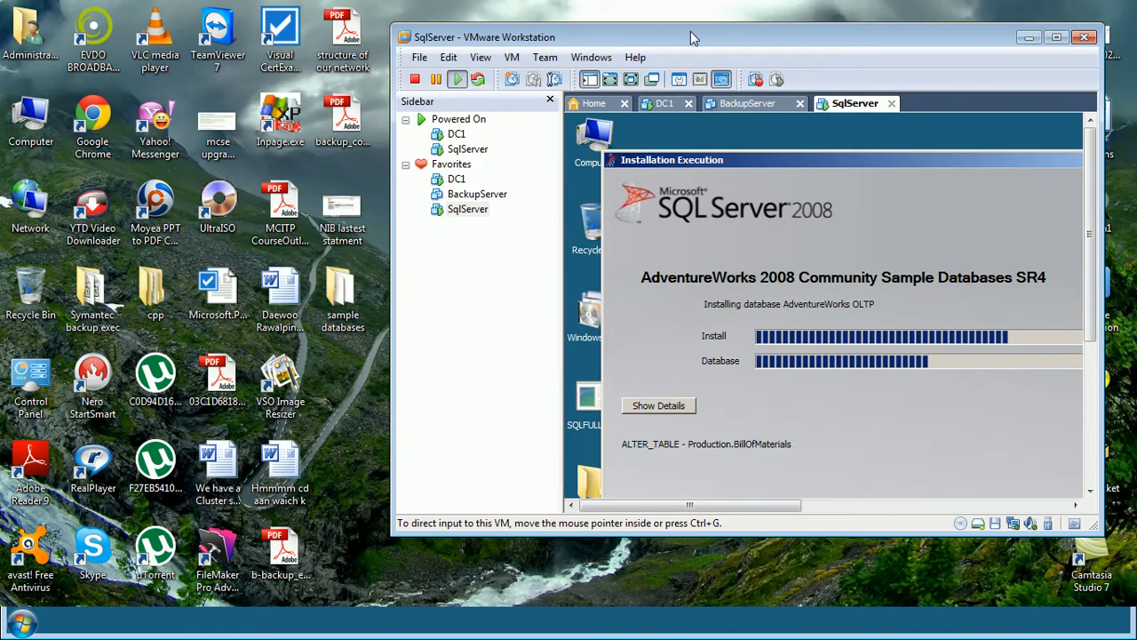
double_click(690, 35)
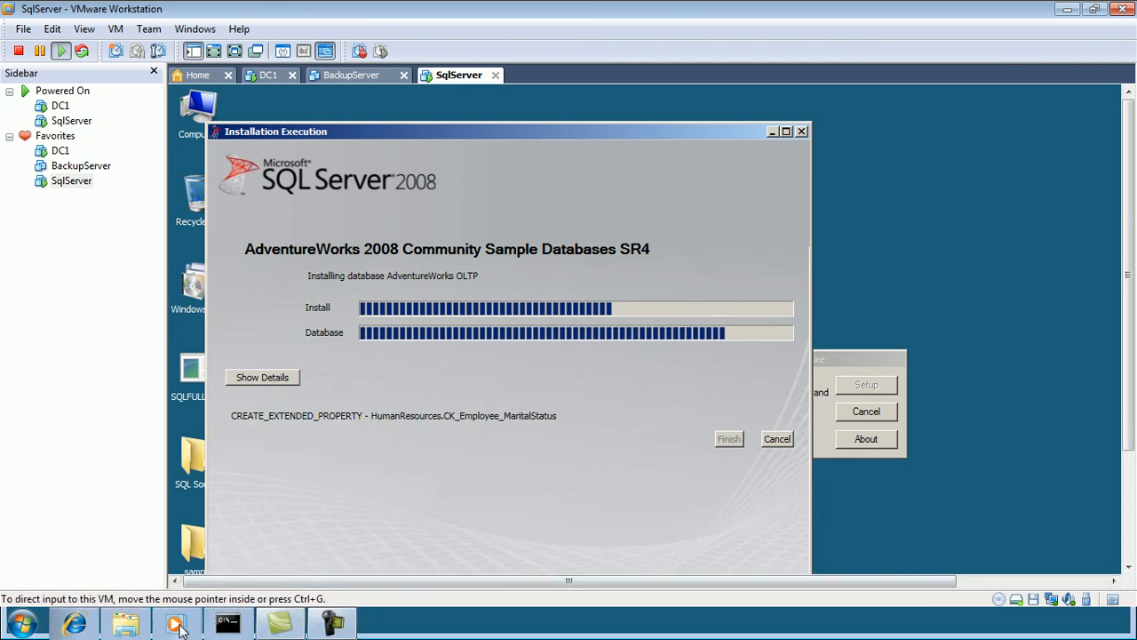
click(325, 632)
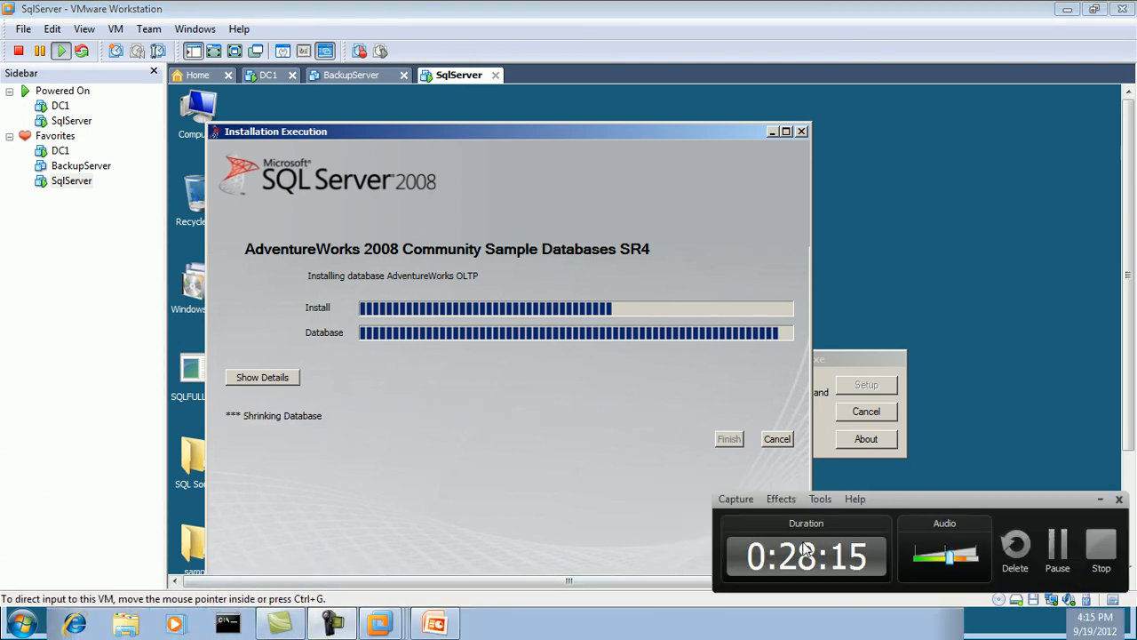
click(1060, 545)
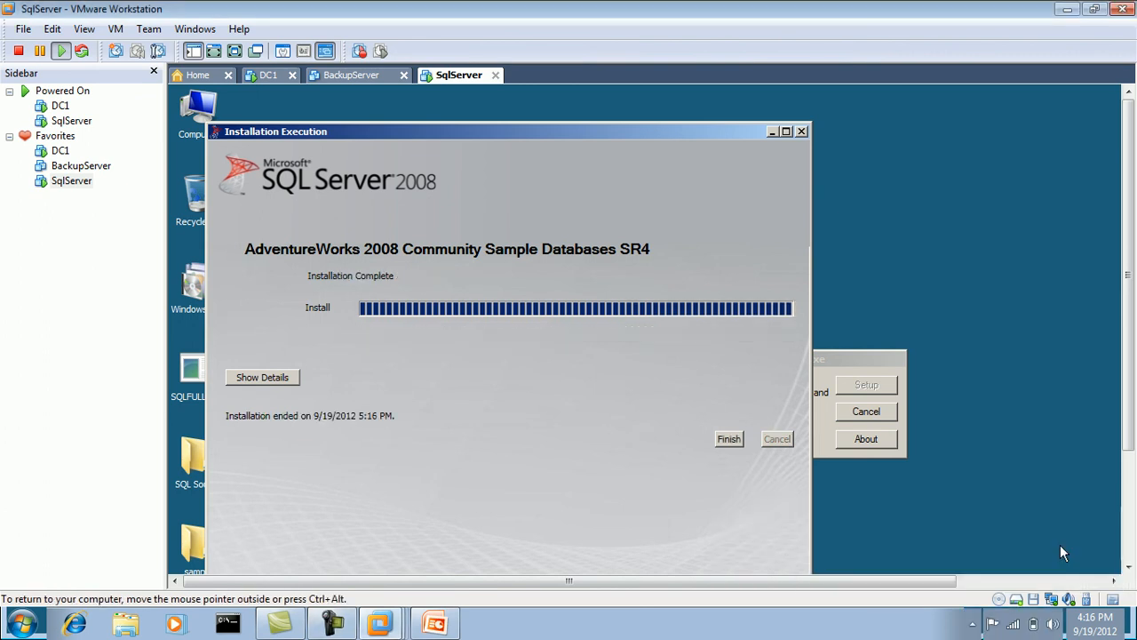
click(237, 51)
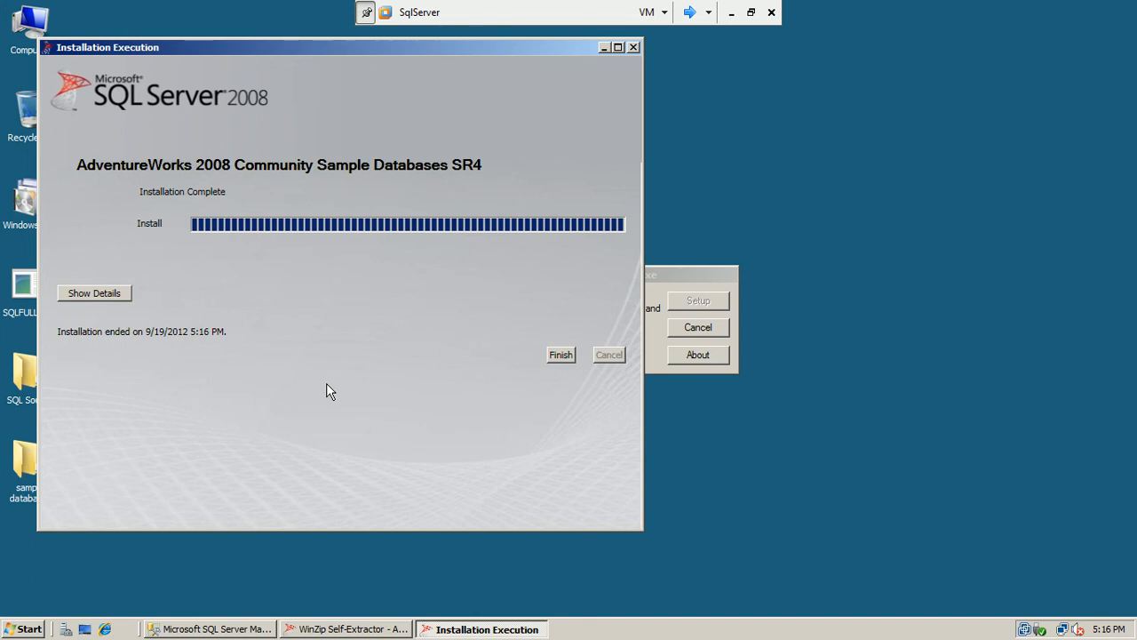
Step: Finish the AdventureWorks sample database installation, close the self-extractor, and refresh the desktop
click(561, 354)
click(698, 328)
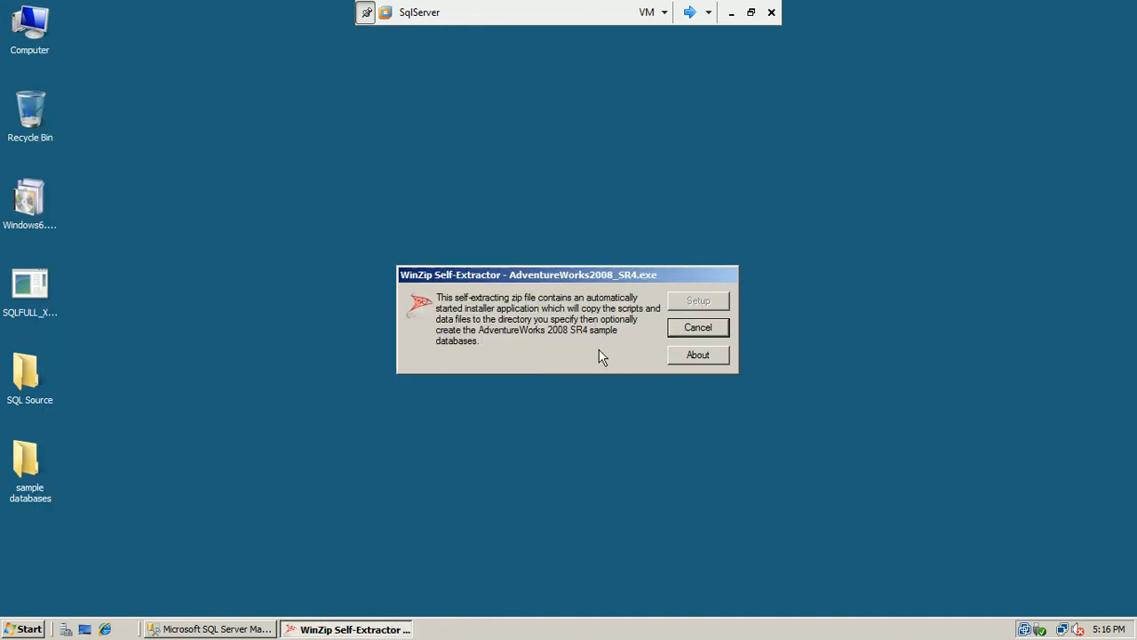
right_click(279, 269)
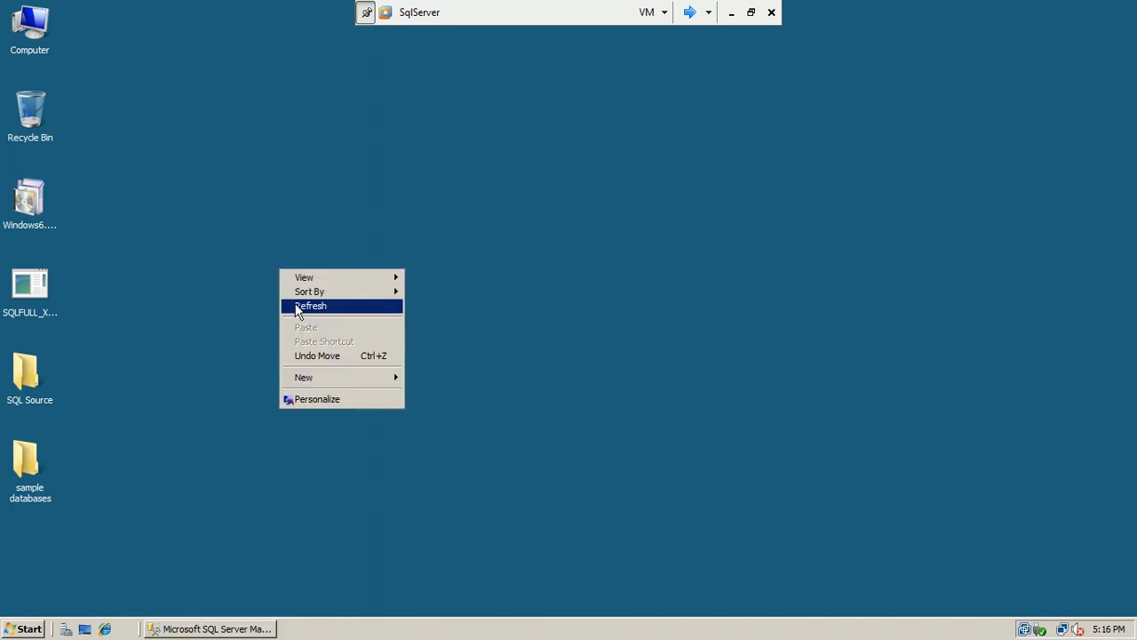
click(296, 307)
Step: Switch to SQL Server Management Studio, start attaching a database under Databases, and browse for a database file to add
click(188, 631)
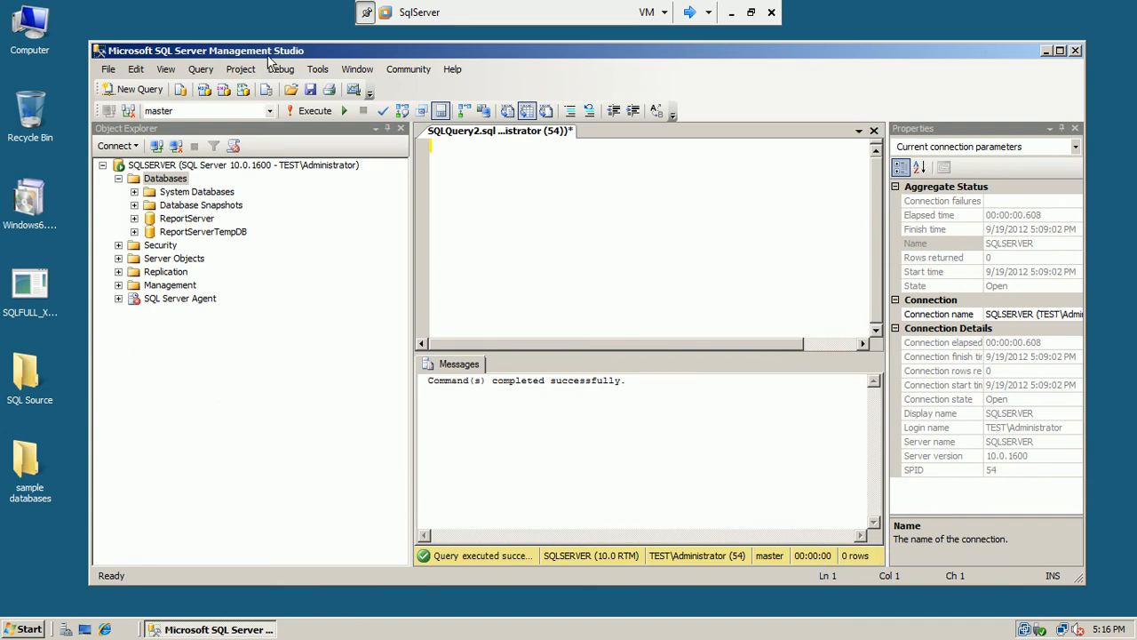
right_click(174, 183)
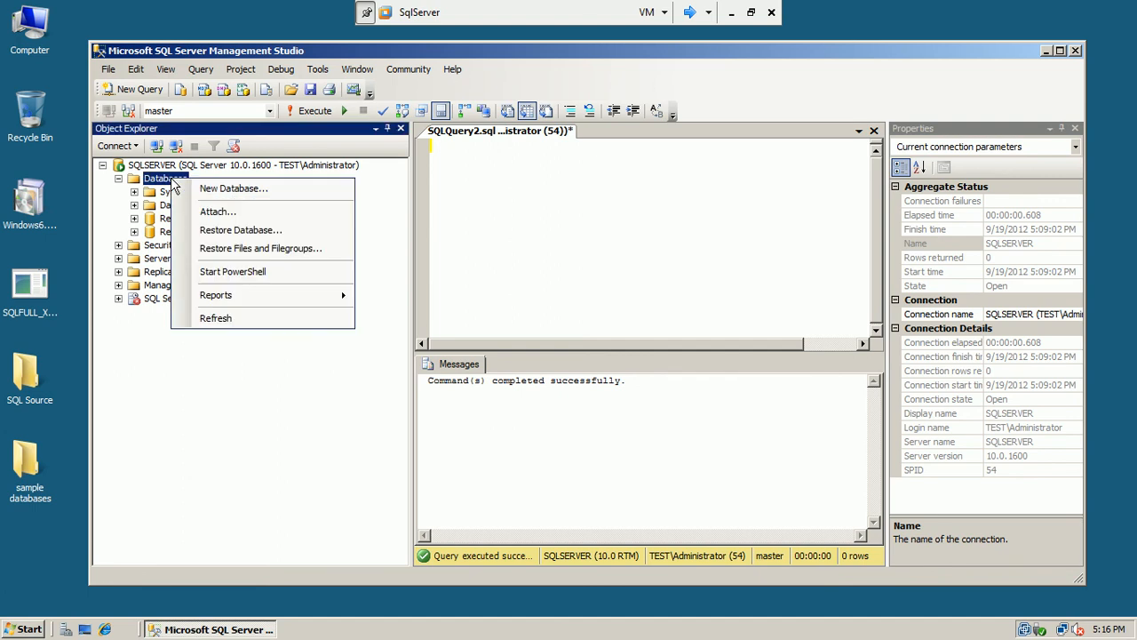
click(209, 213)
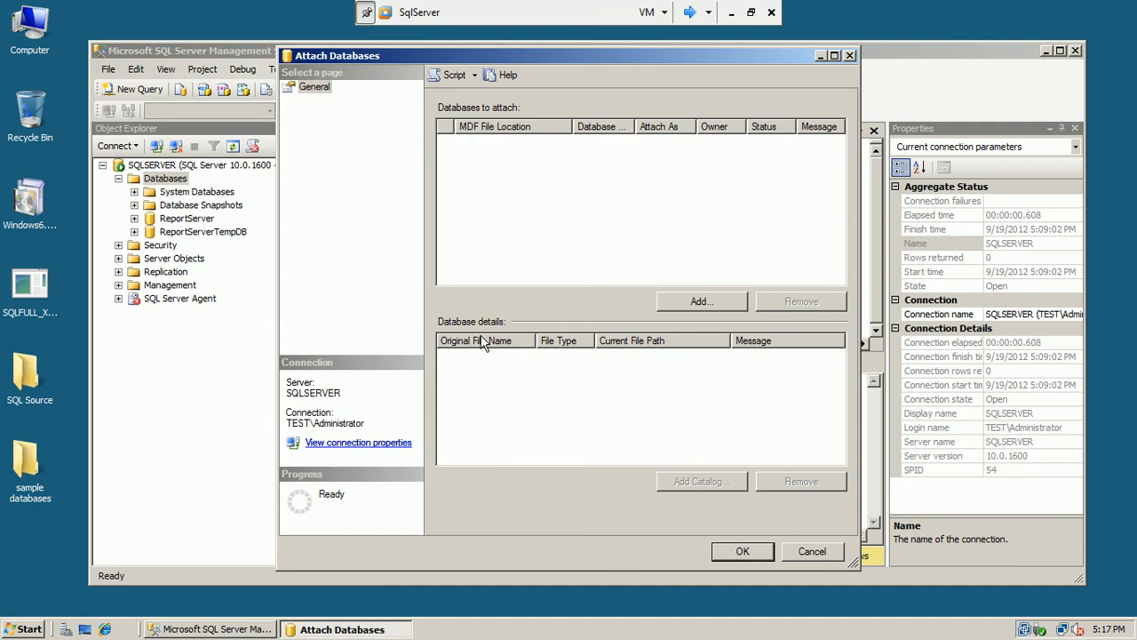
click(685, 307)
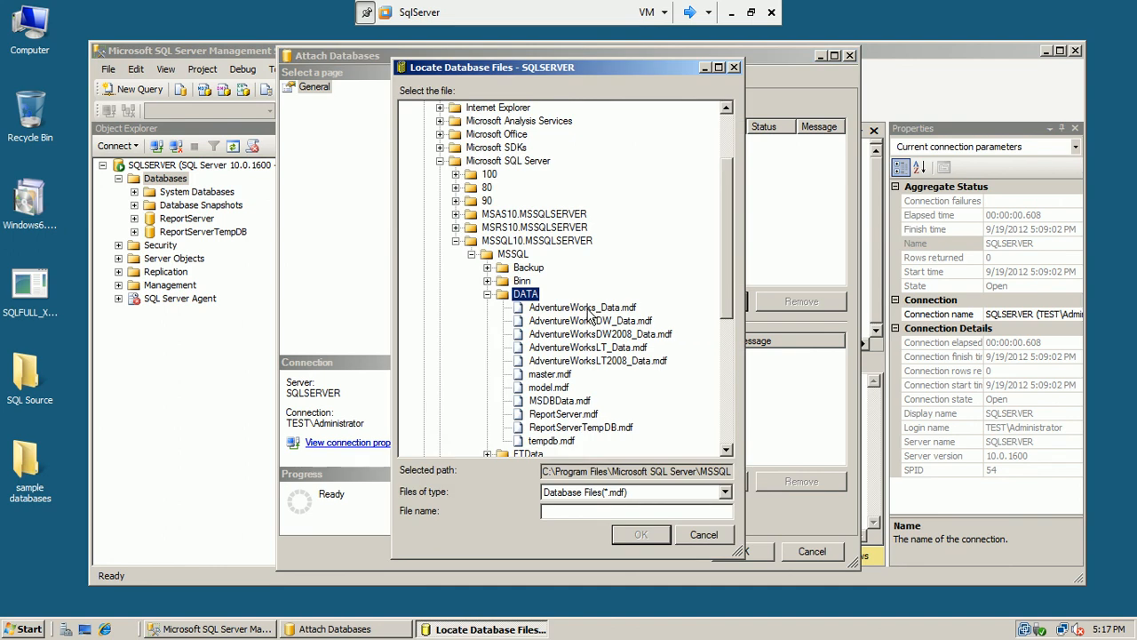
Step: Try to add AdventureWorks_Data.mdf, AdventureWorksDW_Data.mdf and AdventureWorksDW2008_Data.mdf from the DATA folder, one file at a time
click(589, 307)
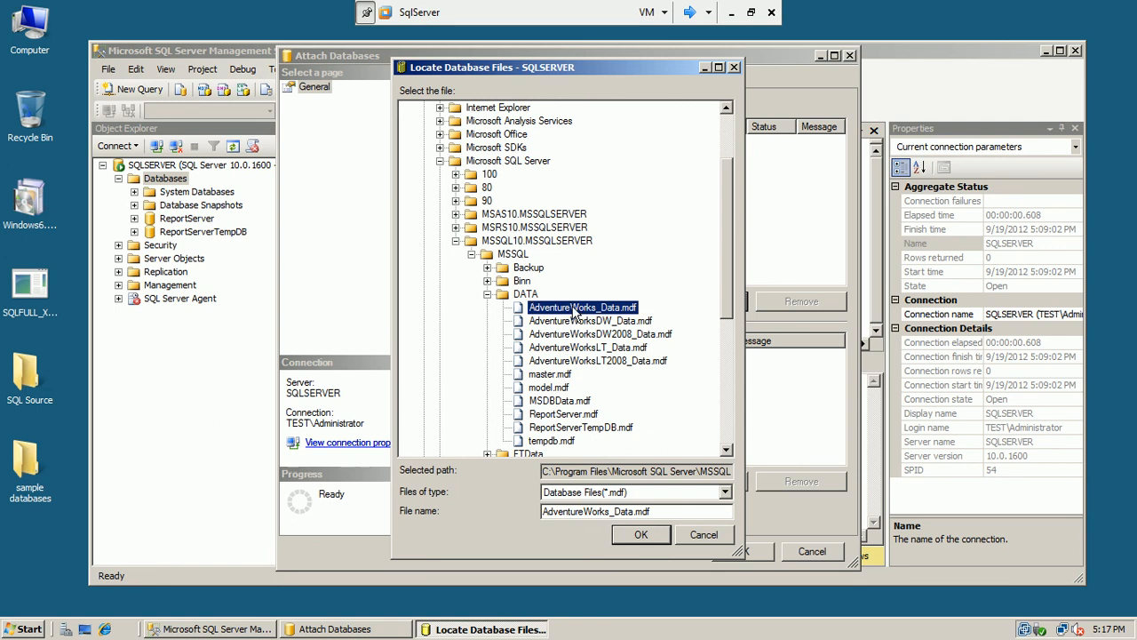
click(642, 535)
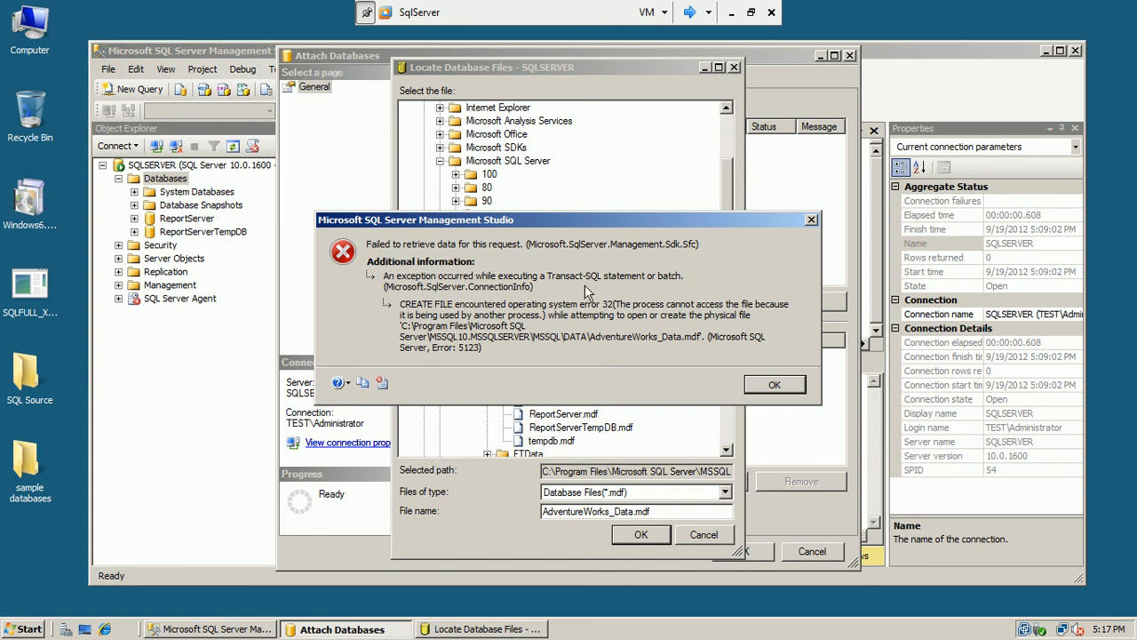
click(776, 391)
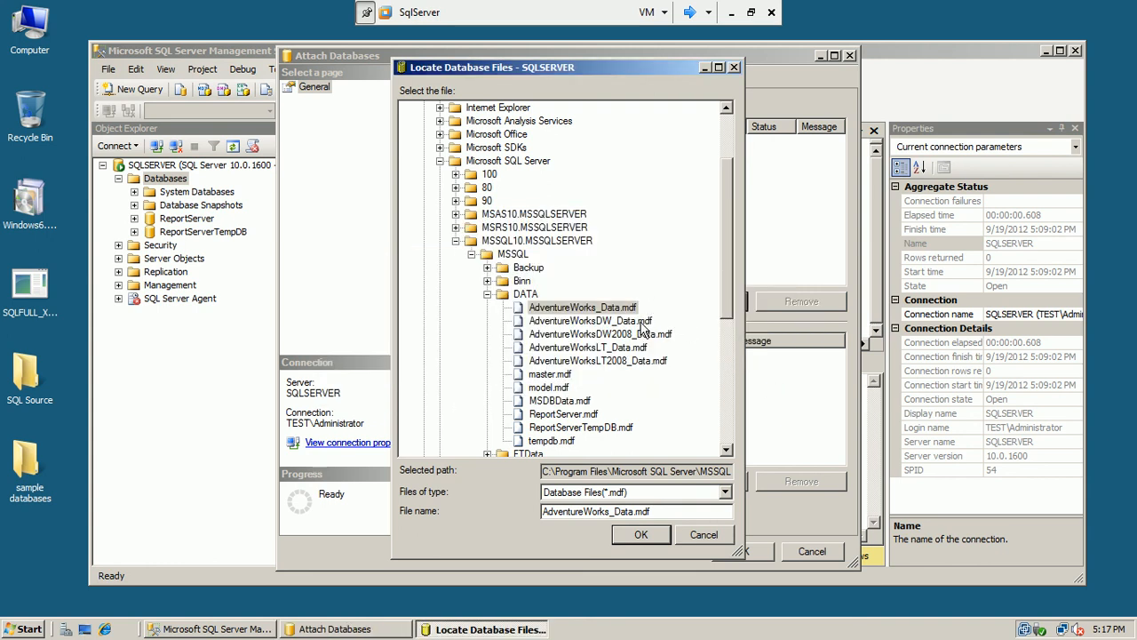
click(647, 322)
click(643, 537)
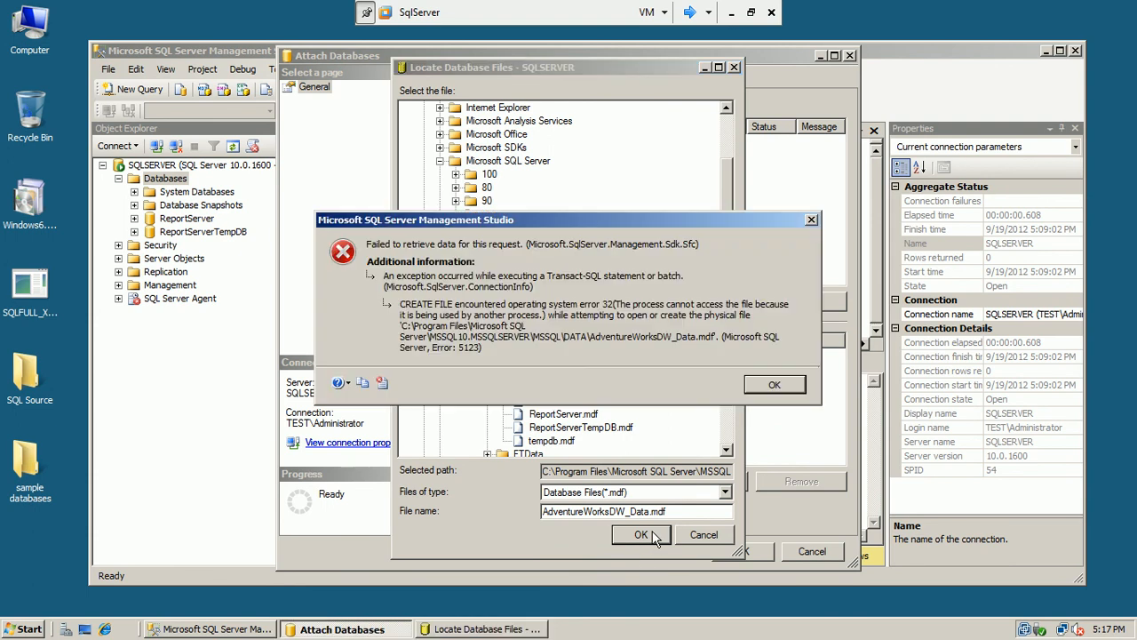
click(766, 389)
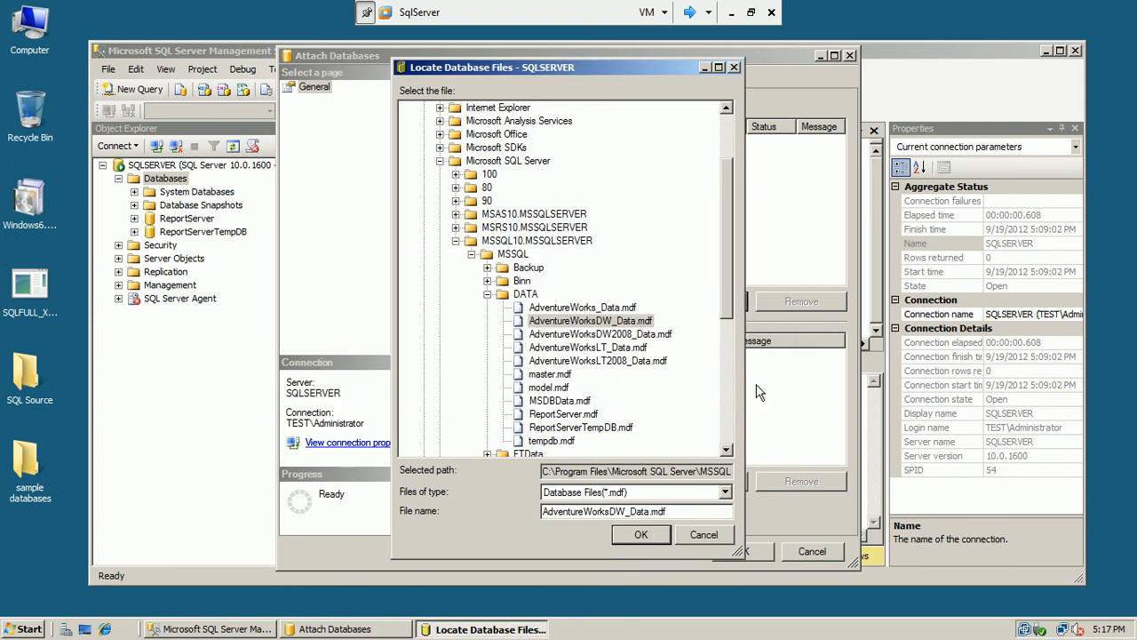
click(662, 335)
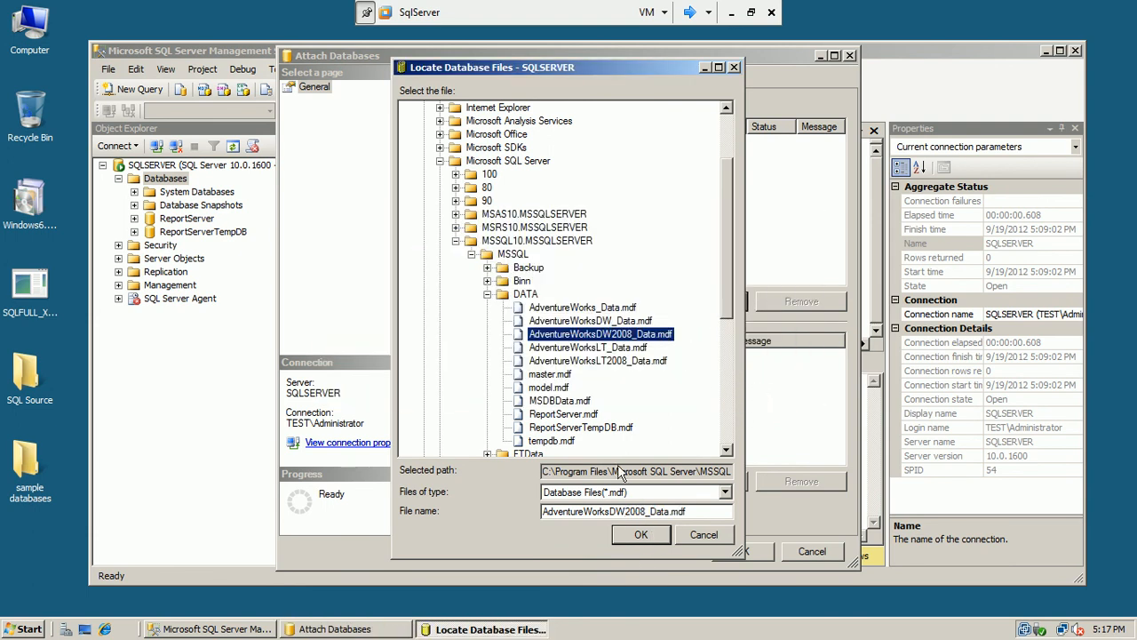
click(640, 537)
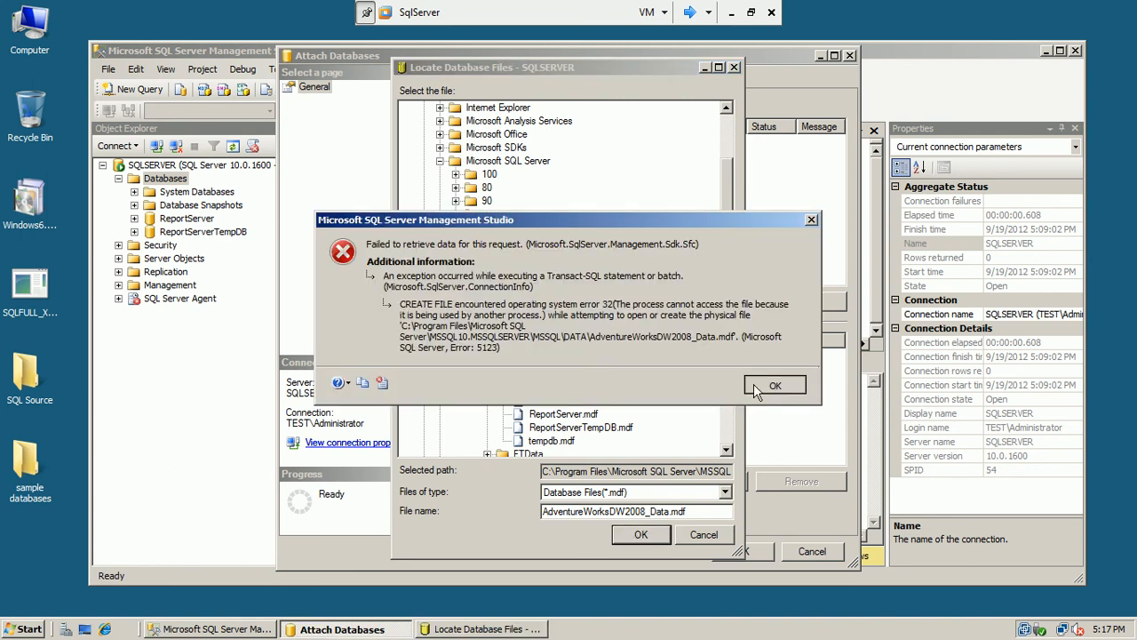
click(792, 384)
Step: Collapse the MSSQL folder and expand 100, Tools and Samples under Microsoft SQL Server to examine the AdventureWorks sample folders
scroll(724, 284, down, 1)
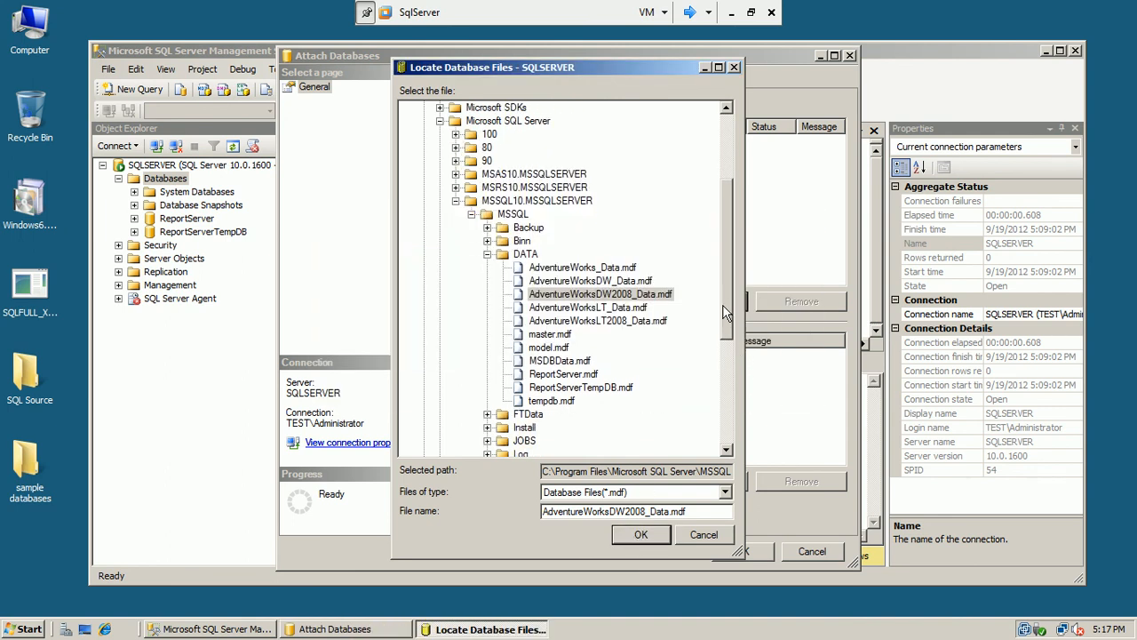
scroll(724, 313, down, 1)
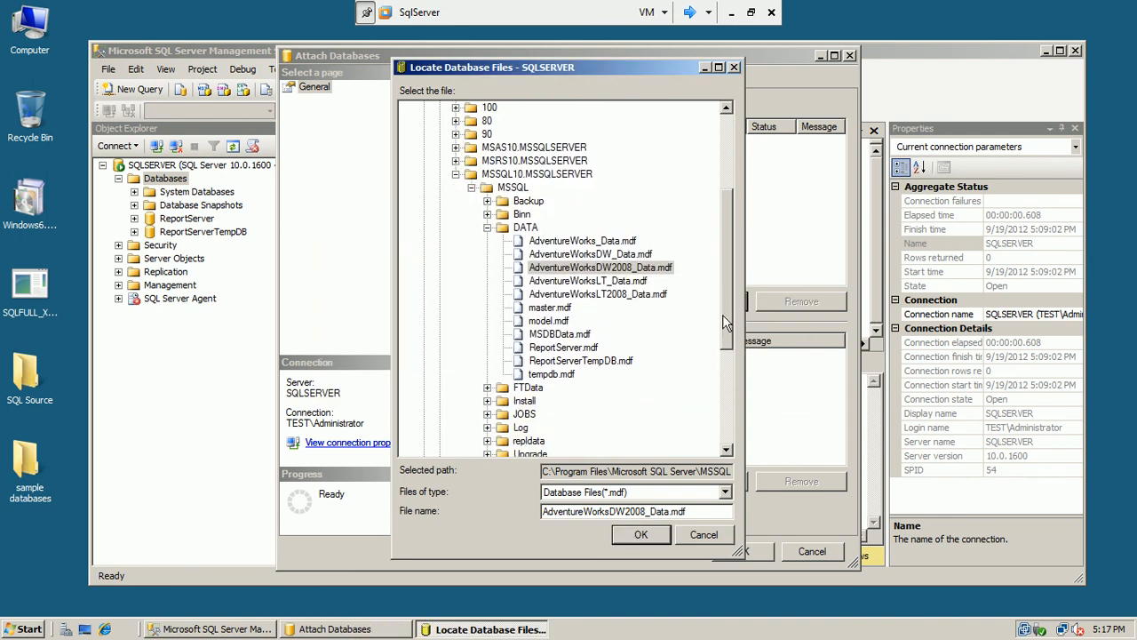
click(471, 187)
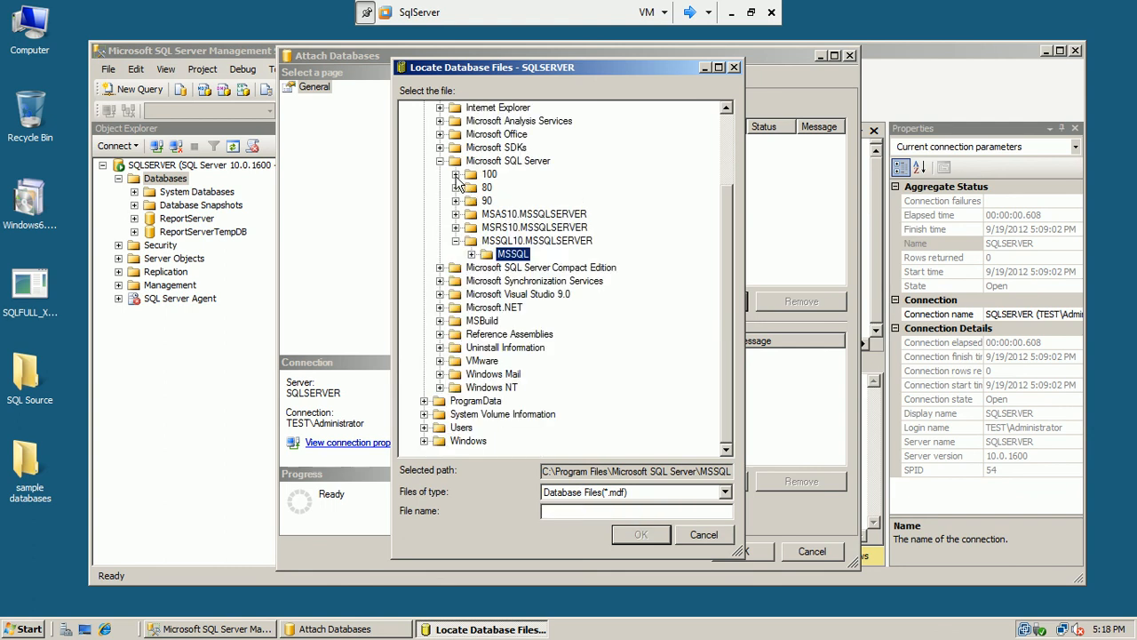
click(456, 176)
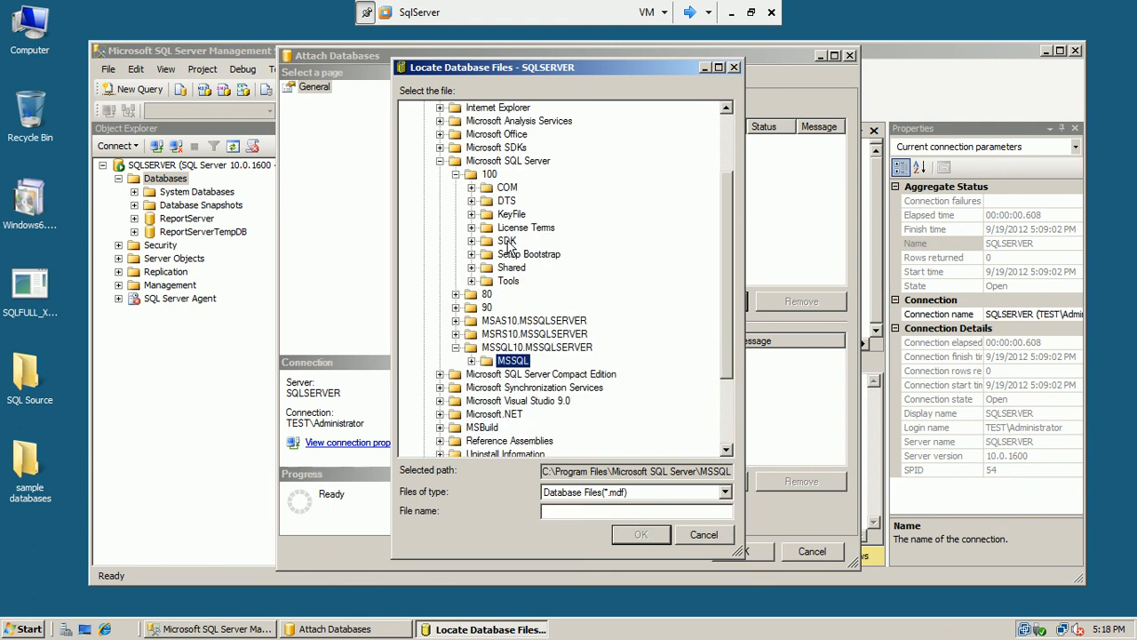
click(471, 281)
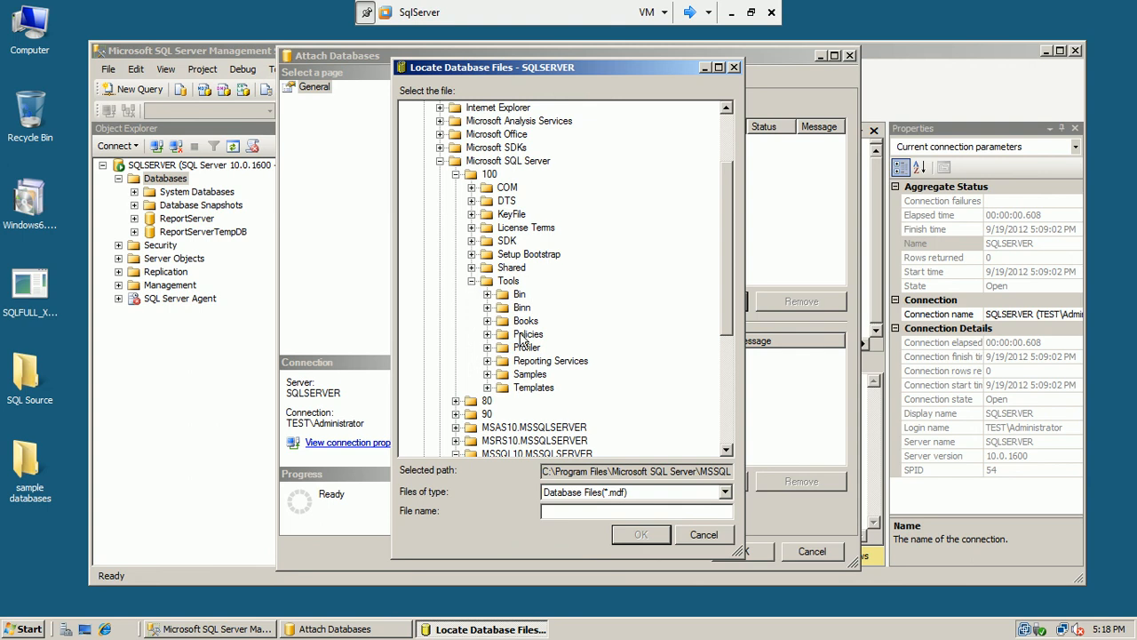
click(487, 374)
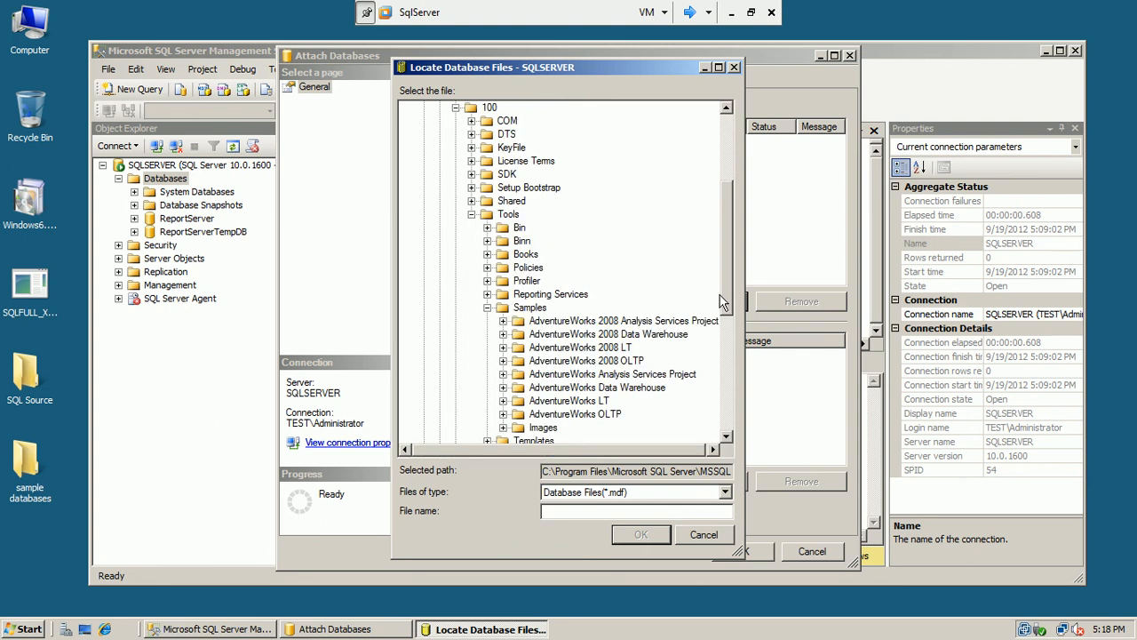
scroll(724, 304, down, 1)
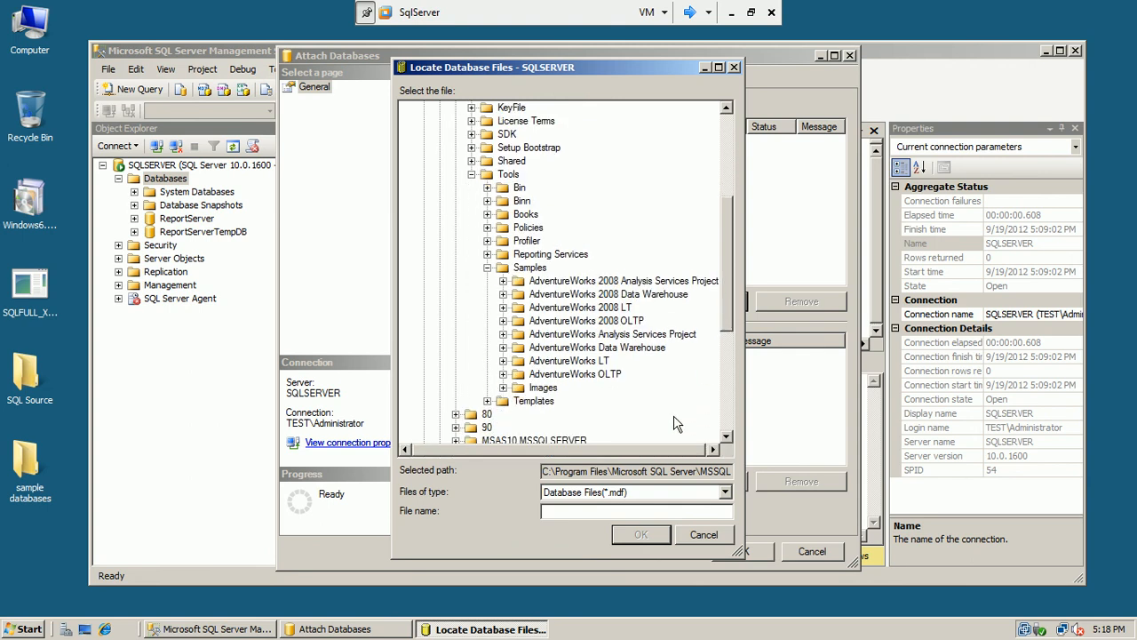
drag(646, 452, 671, 452)
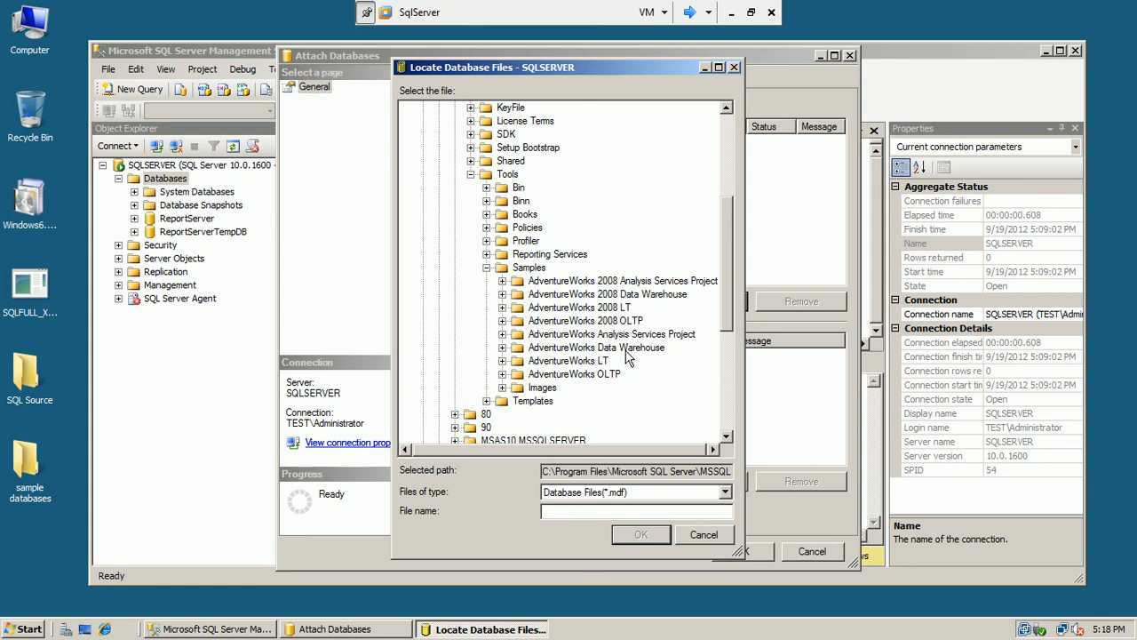
Step: Check the enterprise subfolder of AdventureWorks 2008 Analysis Services Project for database files, and collapse the Samples folder again
click(502, 282)
click(519, 295)
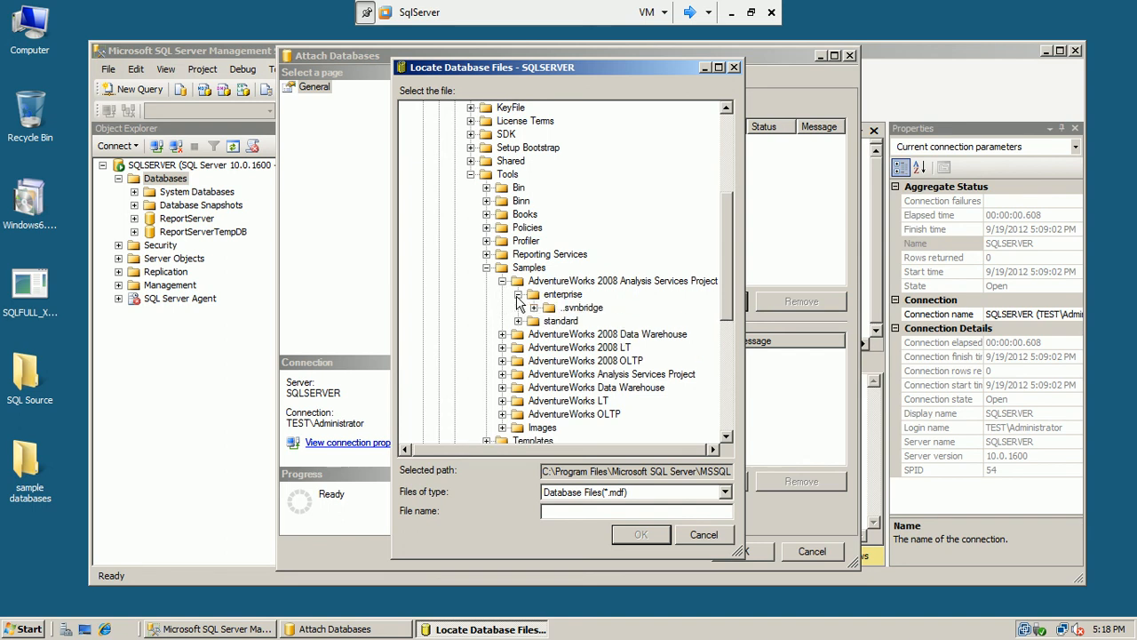
click(533, 307)
click(565, 309)
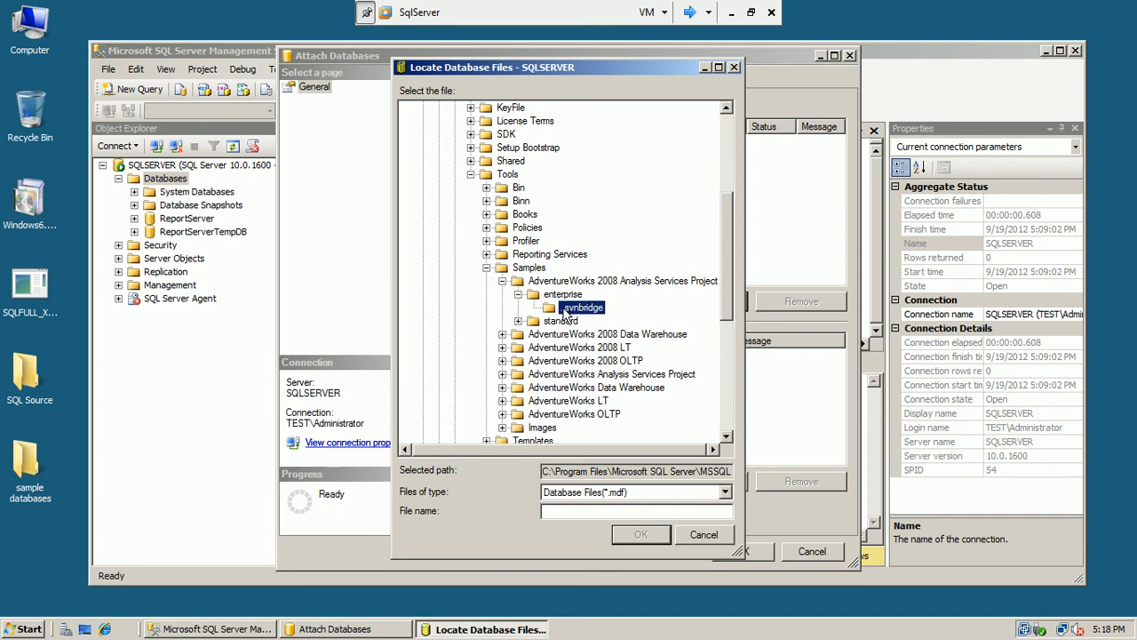
click(502, 281)
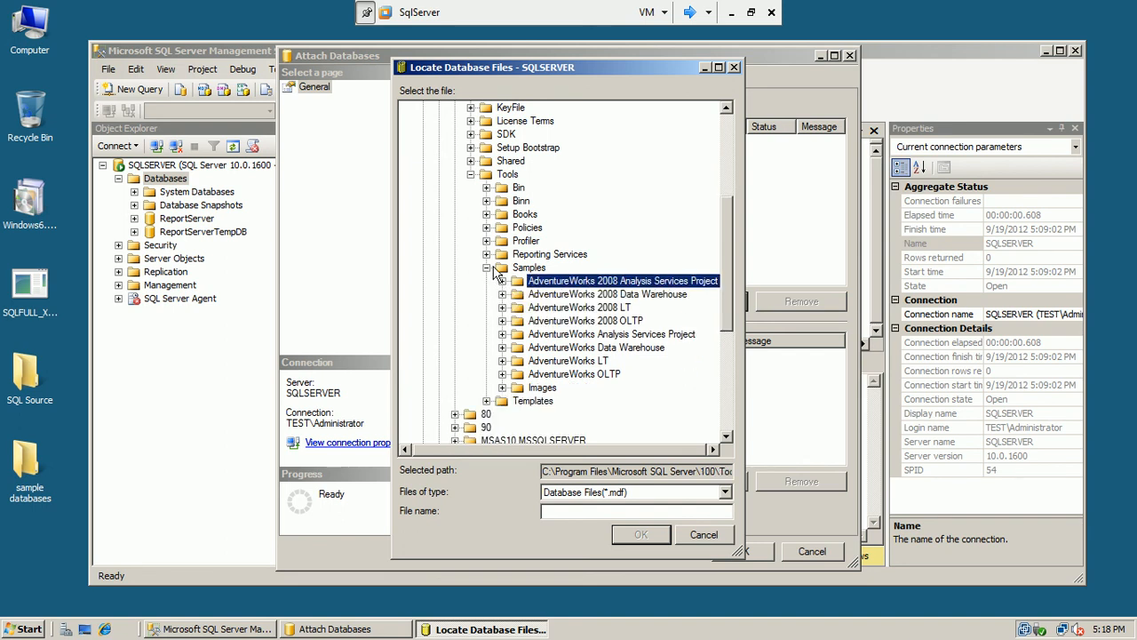
click(487, 268)
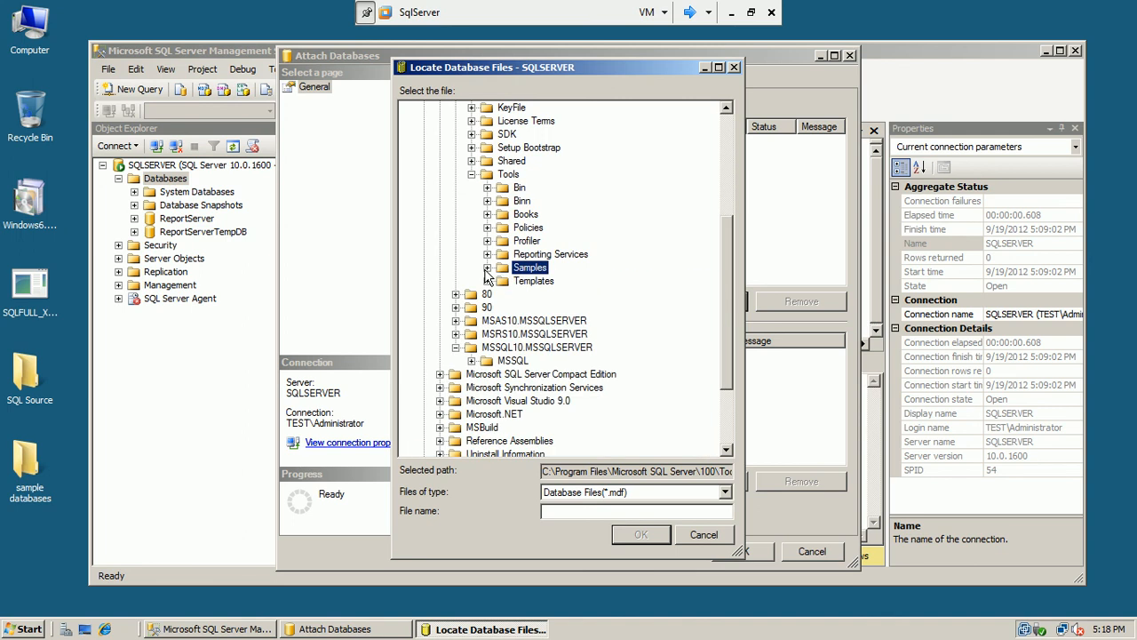
Step: Look through the subfolders of MSSQL under MSSQL10.MSSQLSERVER, including FTData, and collapse the MSSQL folder
click(472, 360)
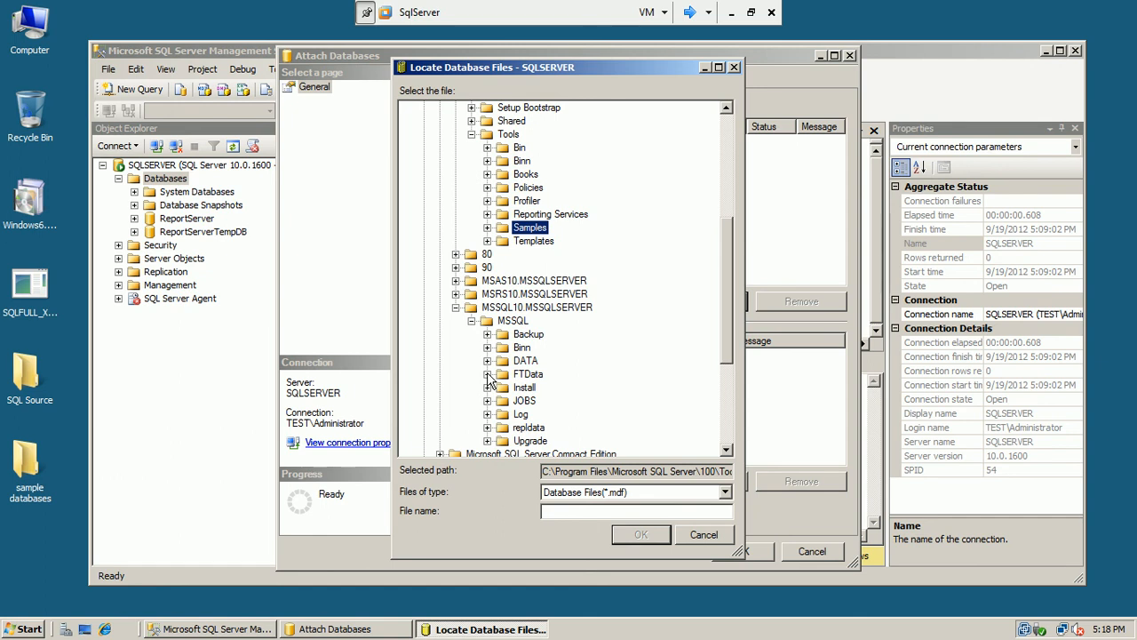
drag(722, 324, 725, 344)
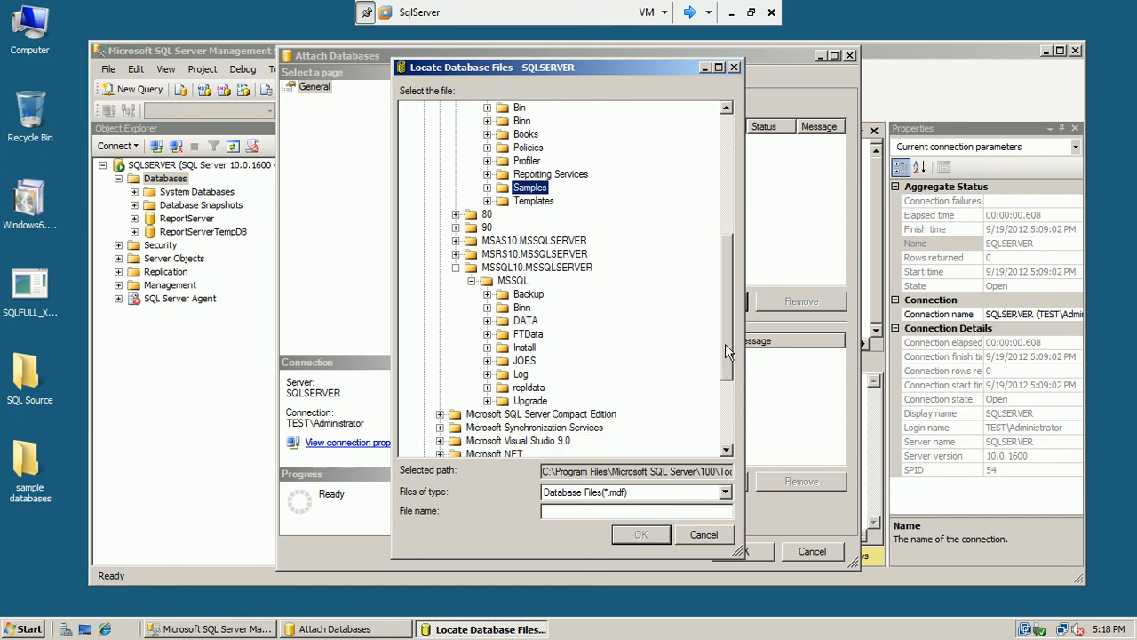
click(487, 334)
click(488, 335)
click(472, 281)
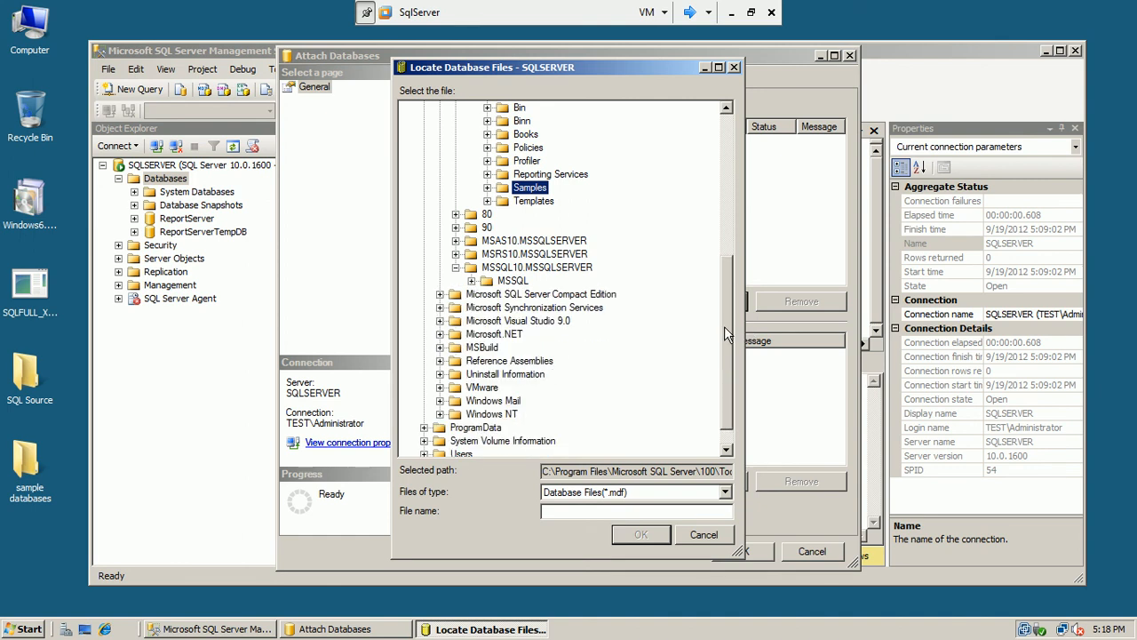
Step: Go back to the root of drive C, collapse Program Files, and check Documents and Settings for database files
drag(724, 326, 738, 120)
click(424, 174)
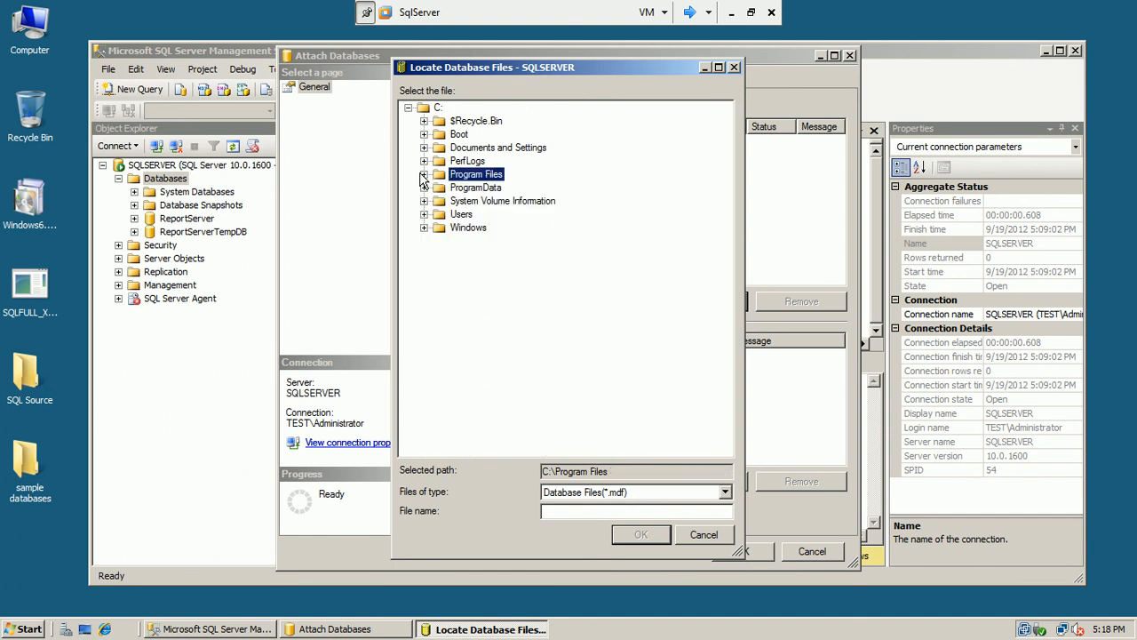
click(424, 148)
click(451, 151)
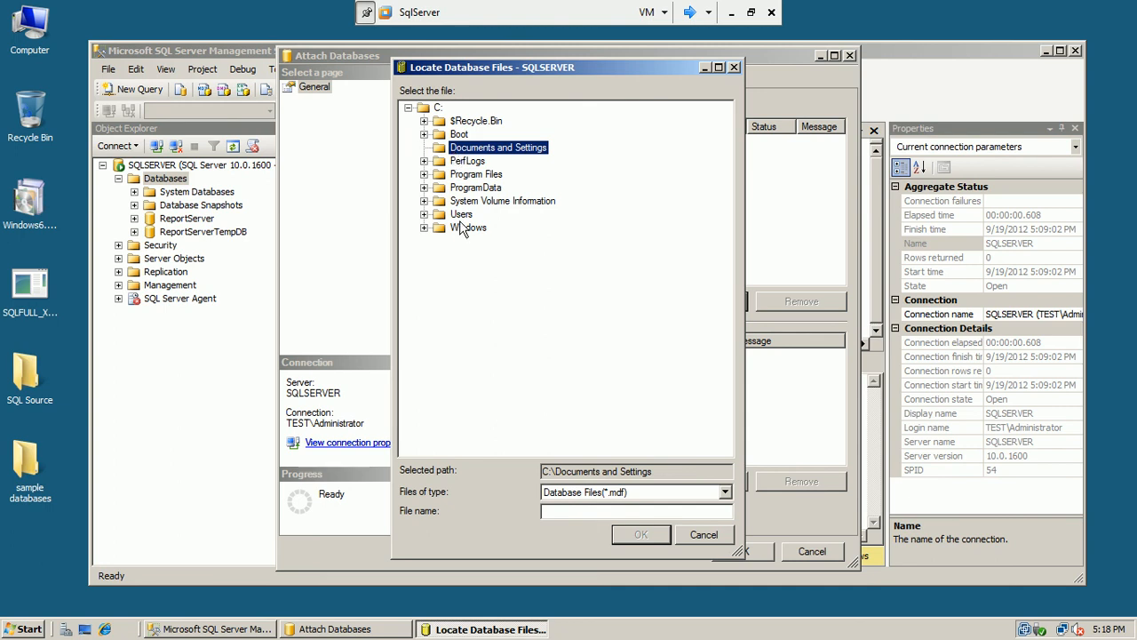
Step: Expand Program Files down to Microsoft SQL Server, MSSQL10.MSSQLSERVER and MSSQL, and examine the contents of its FTData and DATA folders
click(424, 175)
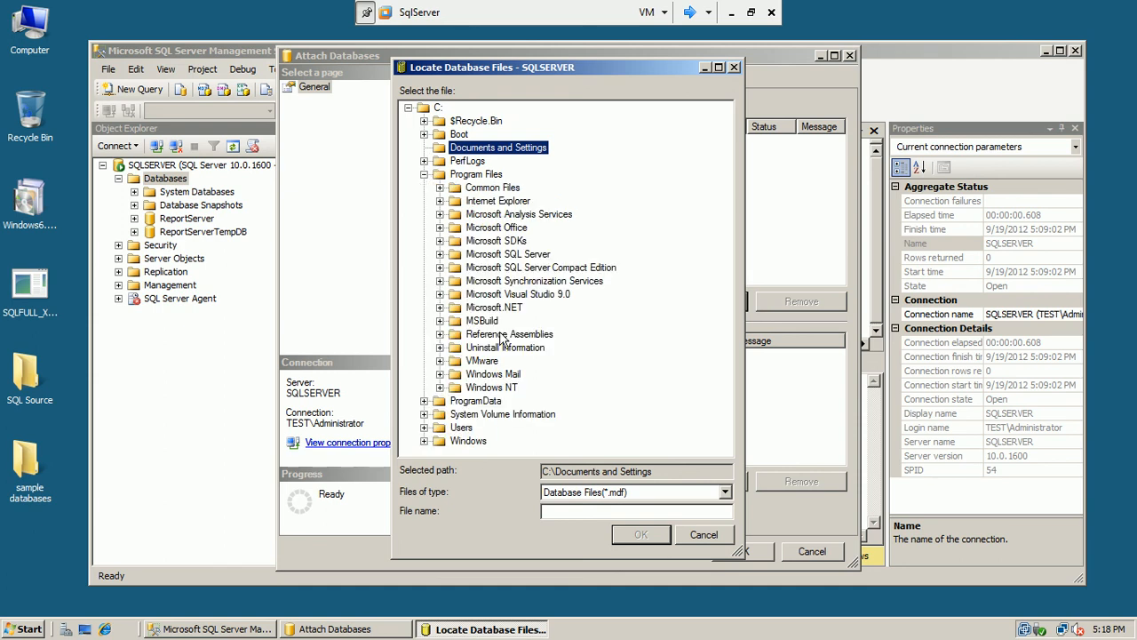
click(440, 255)
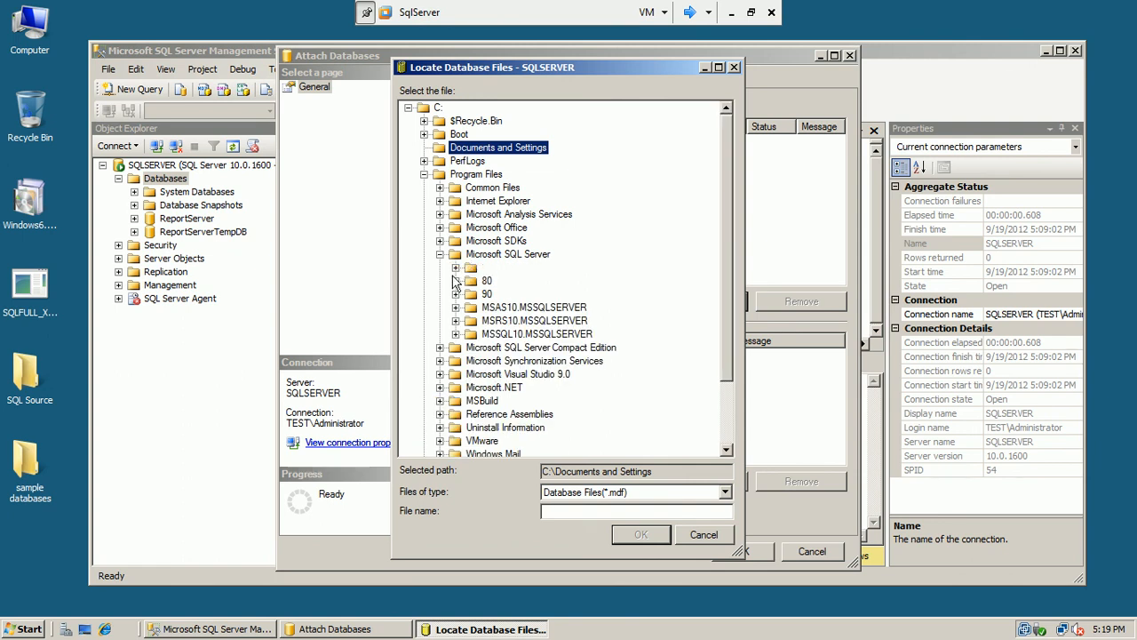
click(456, 334)
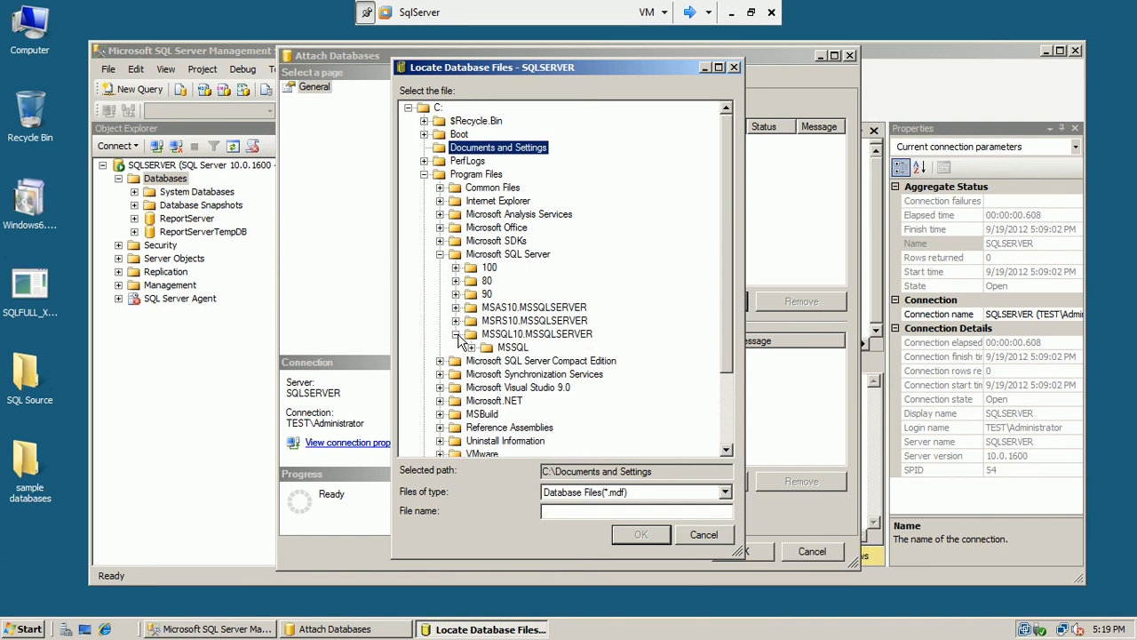
click(472, 348)
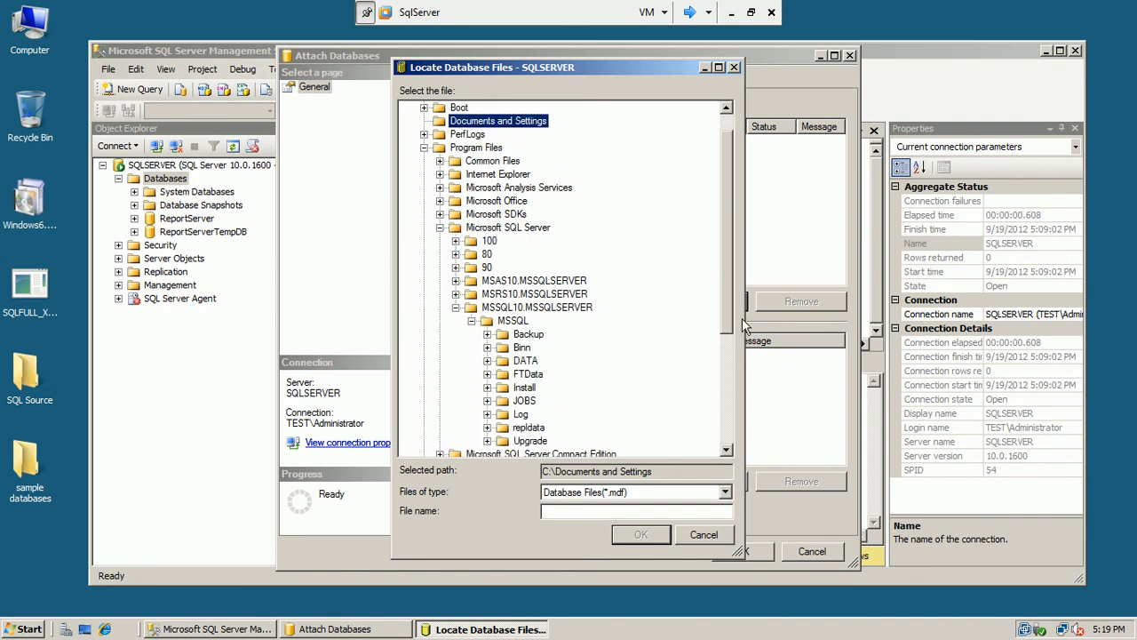
click(487, 374)
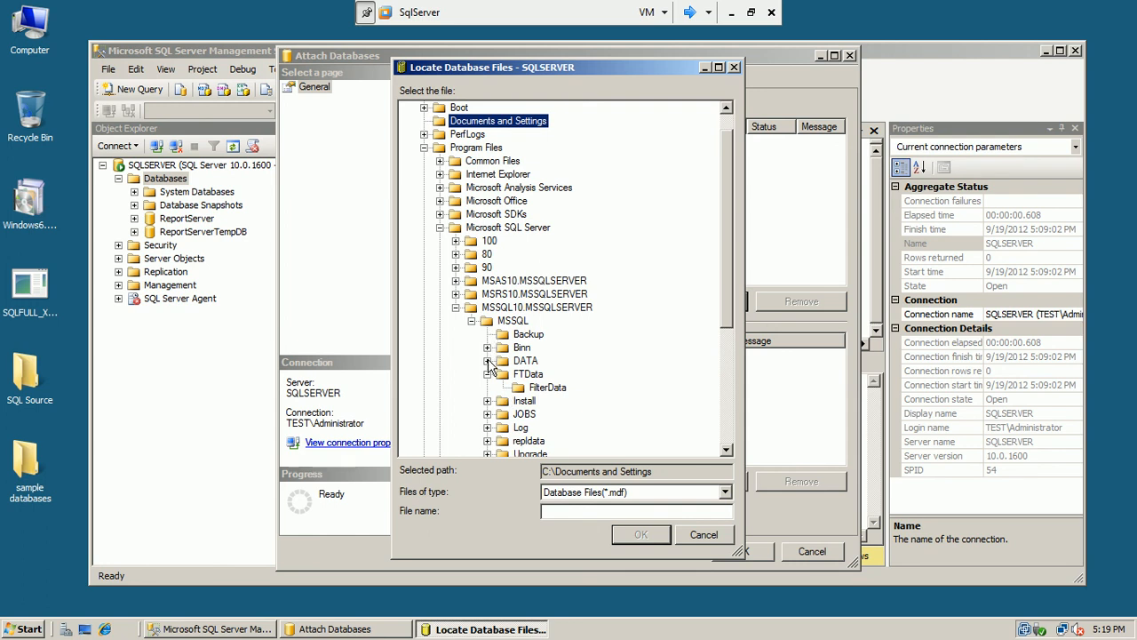
click(488, 361)
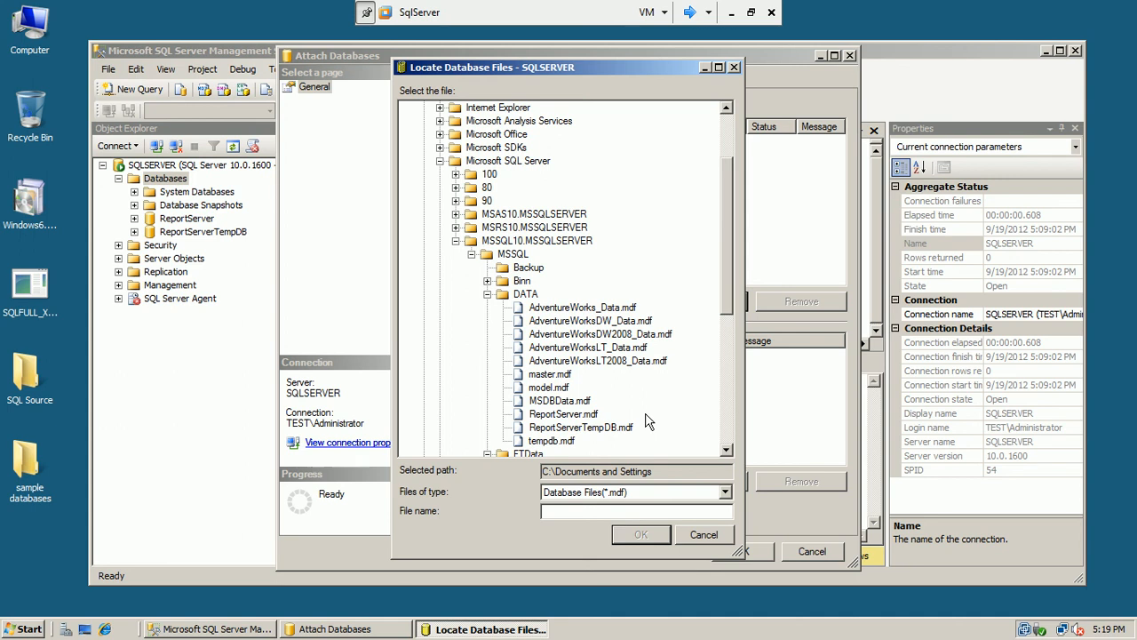
click(726, 451)
click(726, 451)
click(726, 450)
click(727, 450)
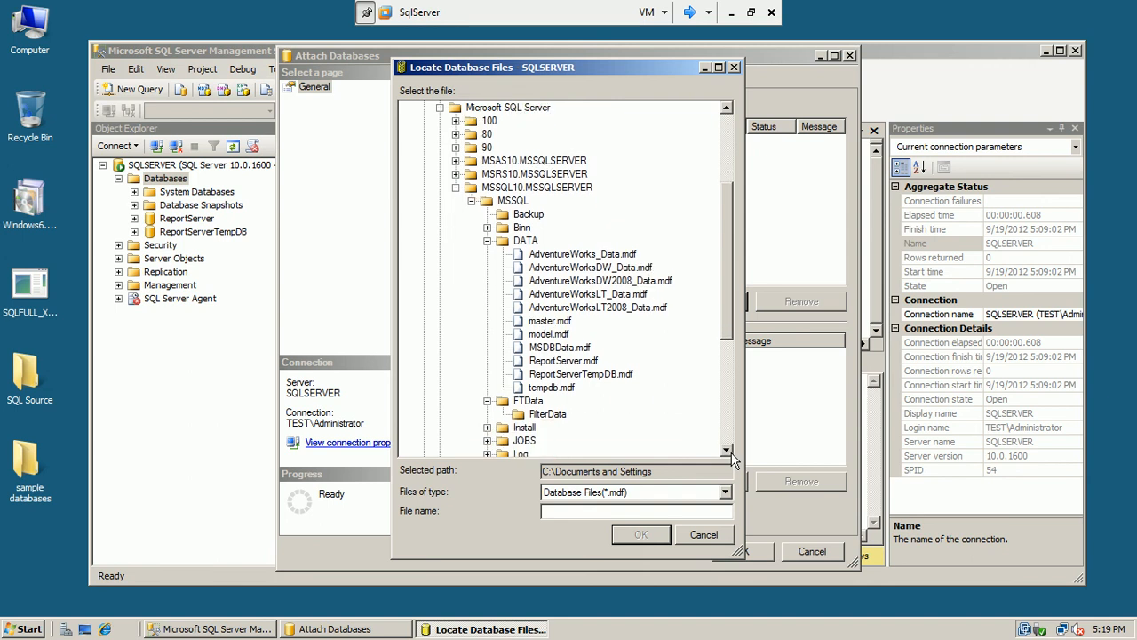
Step: Look through tempdb.mdf, ReportServerTempDB.mdf, MSDBData.mdf, model.mdf and master.mdf in the DATA folder
click(565, 390)
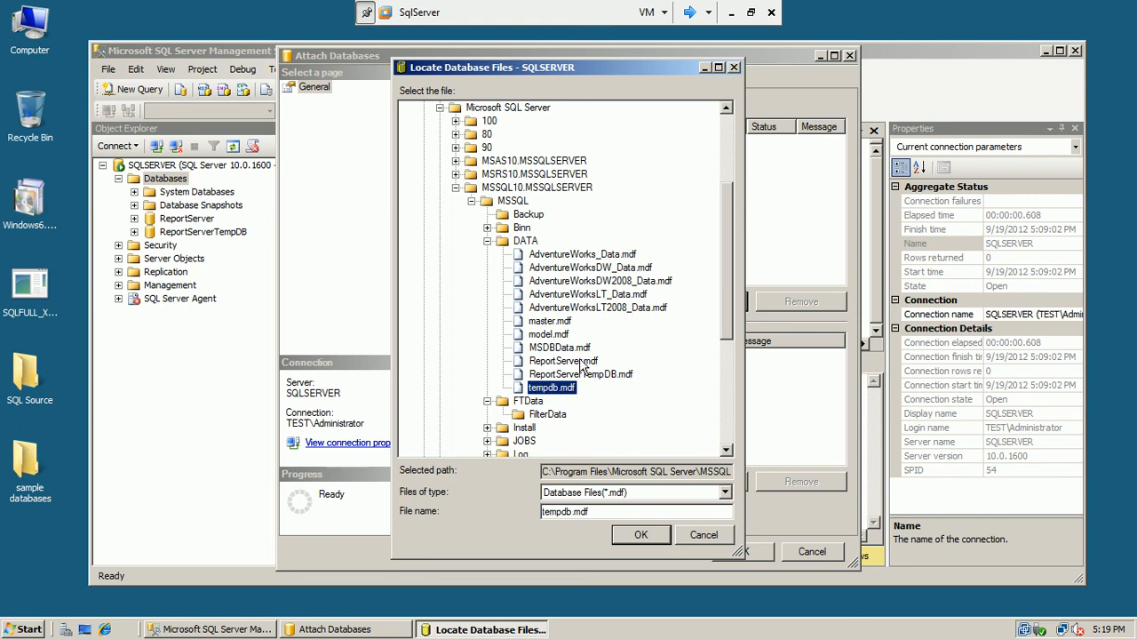
click(581, 363)
click(588, 375)
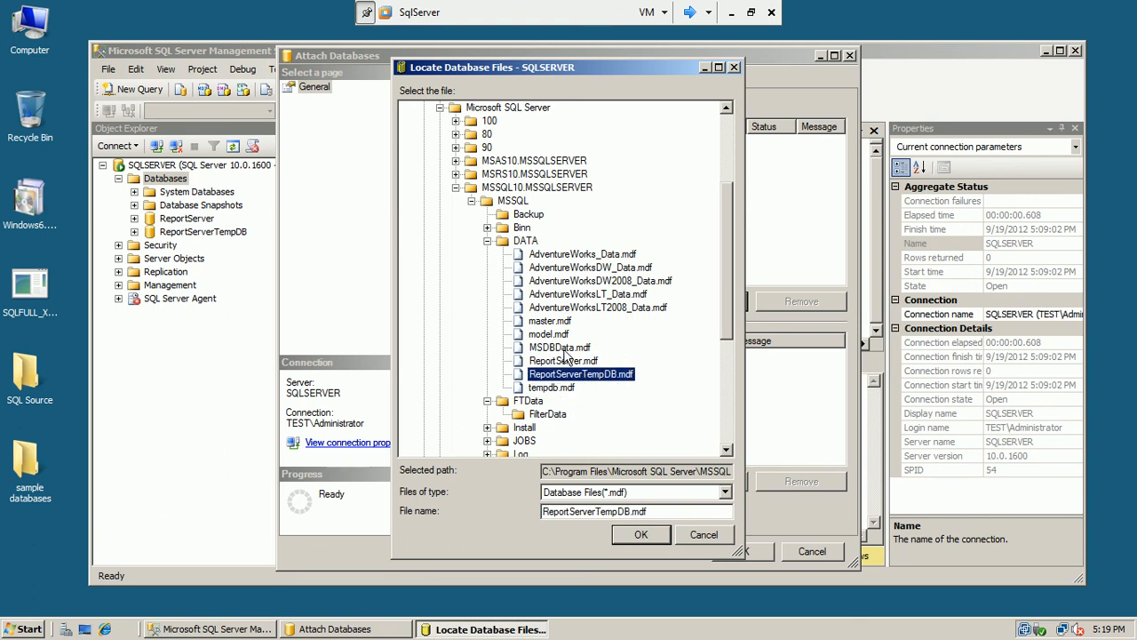
click(559, 348)
click(547, 335)
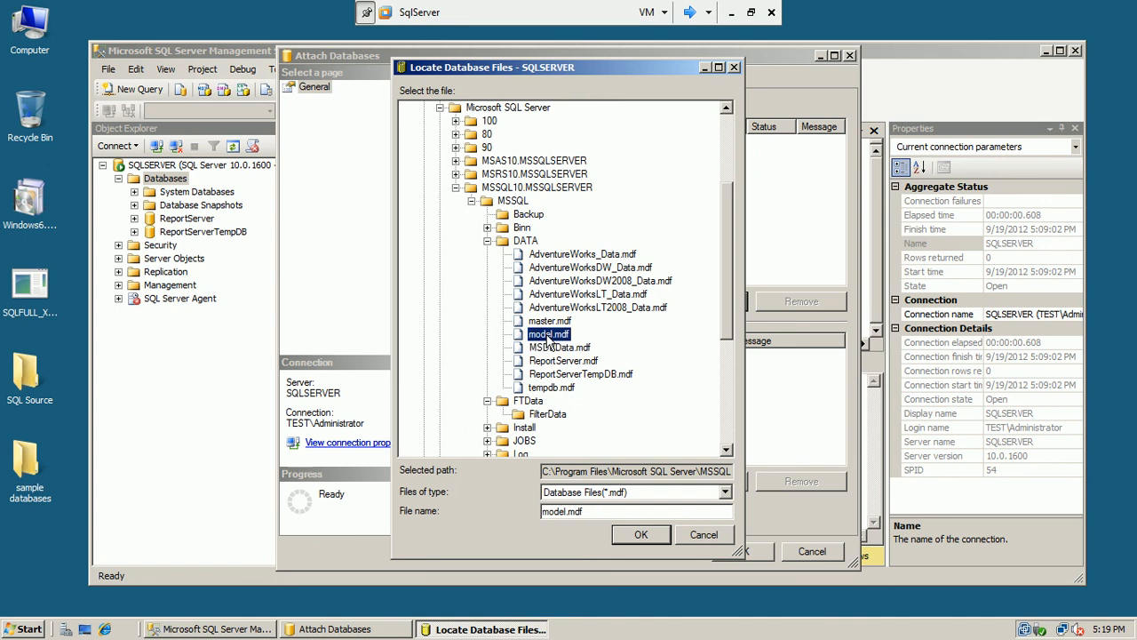
click(560, 321)
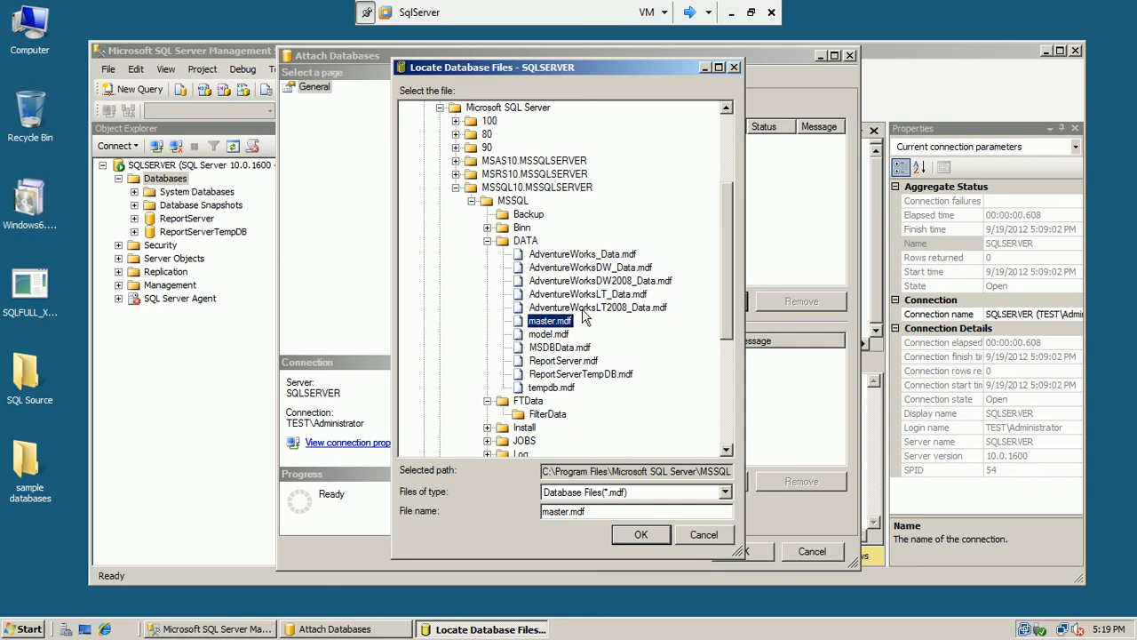
Step: Try to add AdventureWorksLT2008_Data.mdf as the database file to attach, and cancel out of attaching databases
click(584, 308)
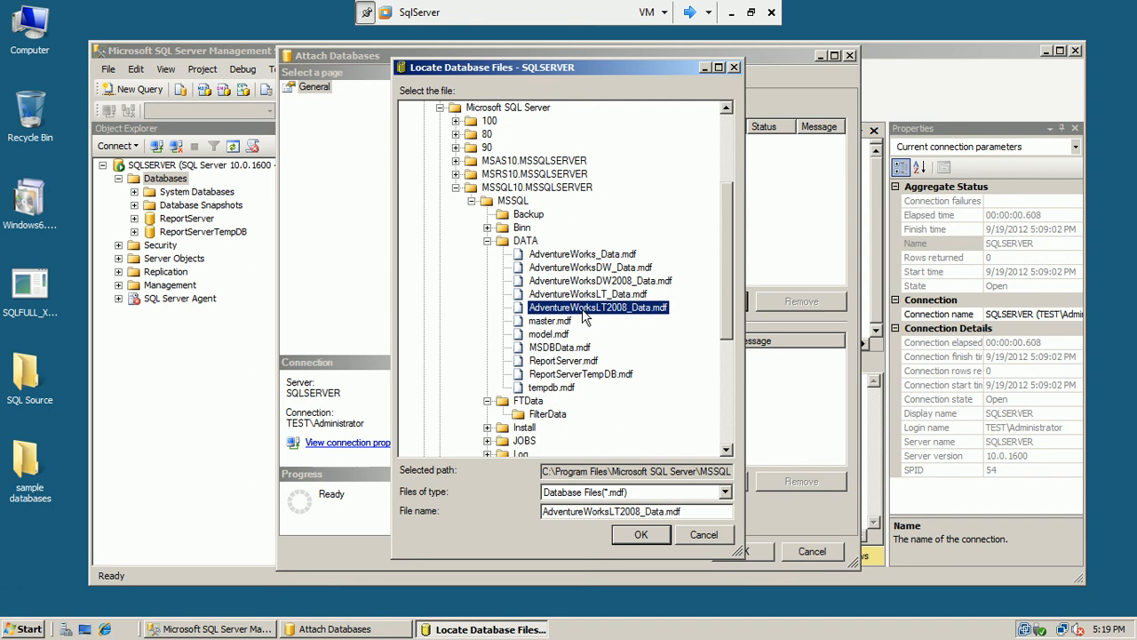
click(639, 535)
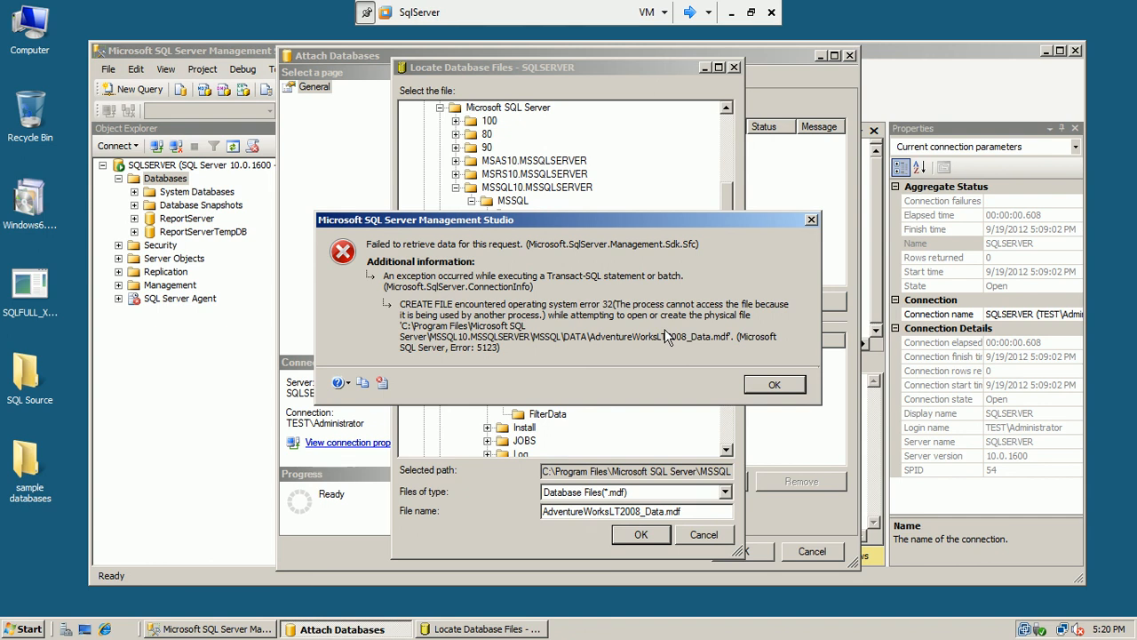
click(759, 387)
click(703, 535)
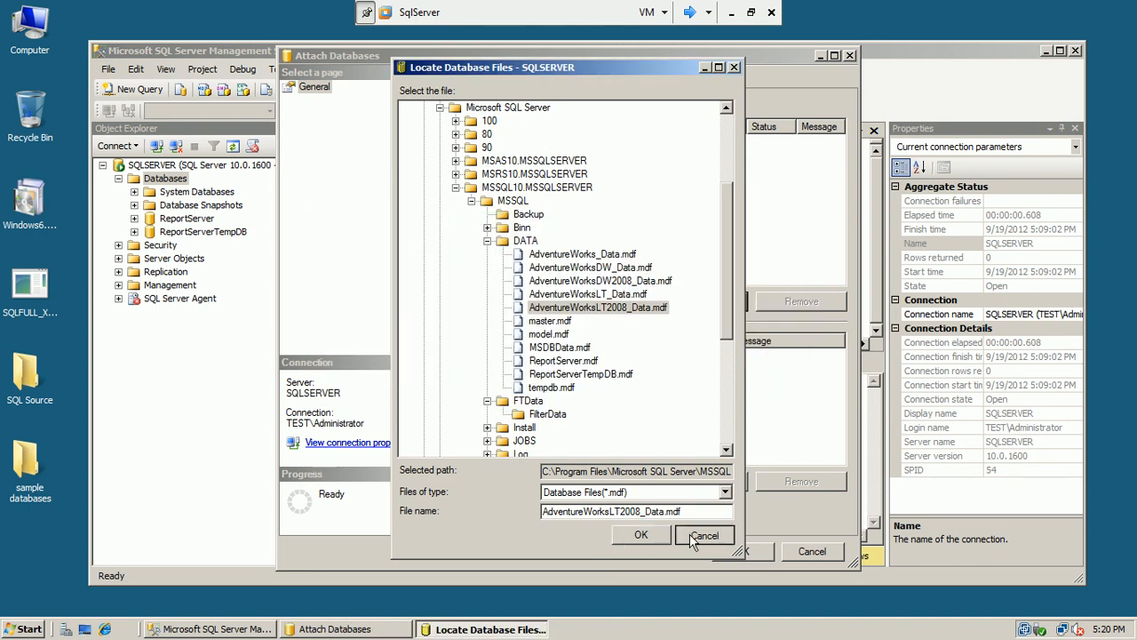
click(789, 552)
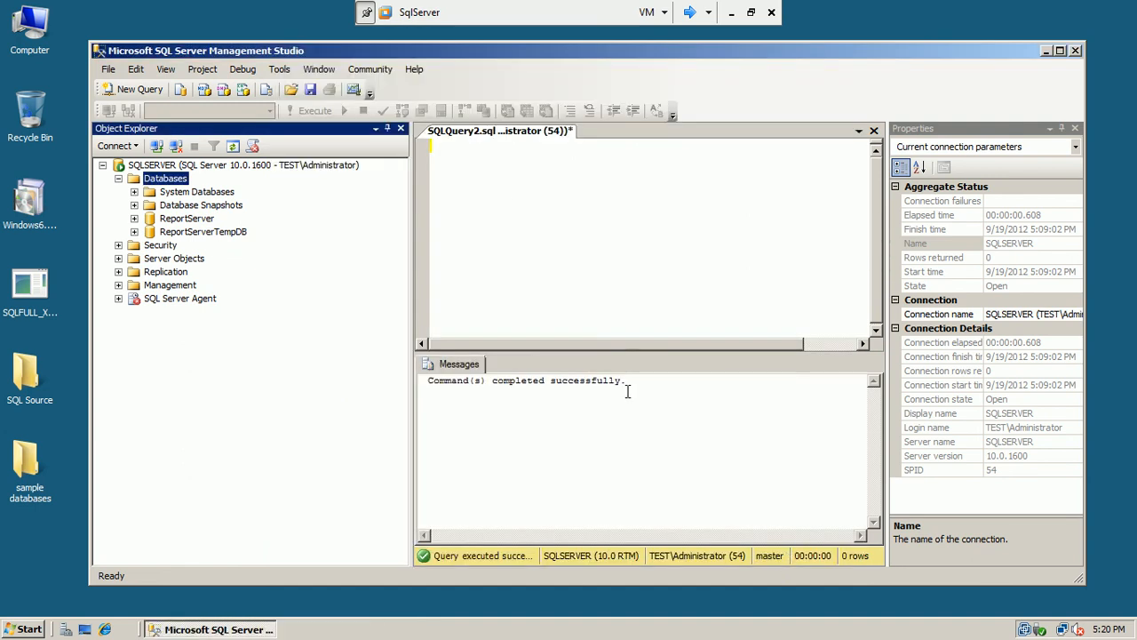
Step: Refresh the server's Databases folder
right_click(182, 184)
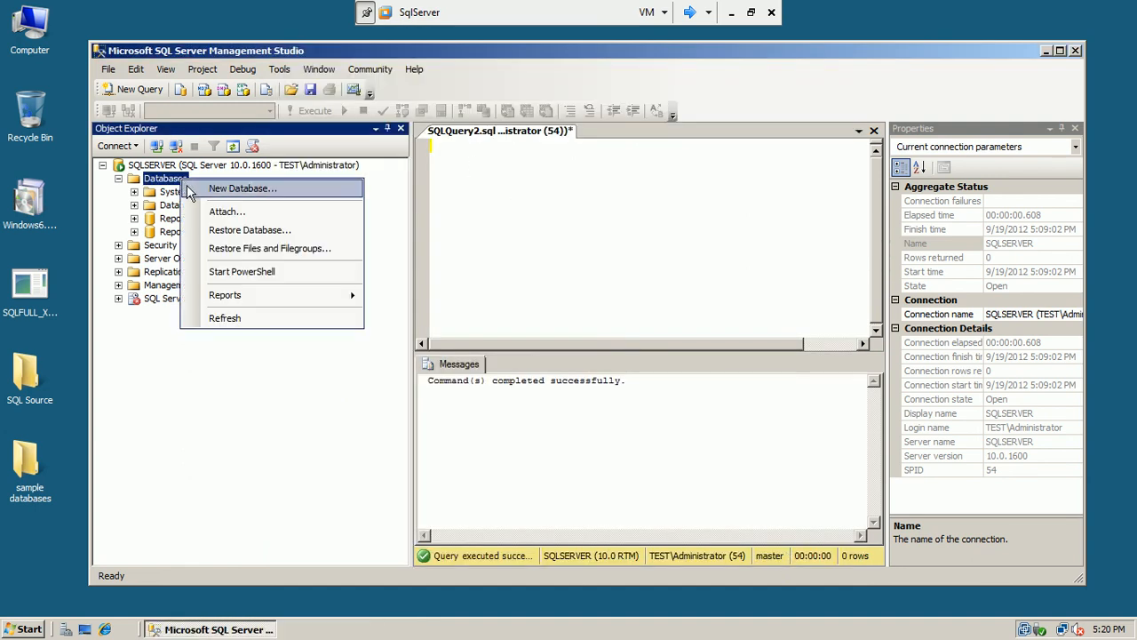
click(220, 316)
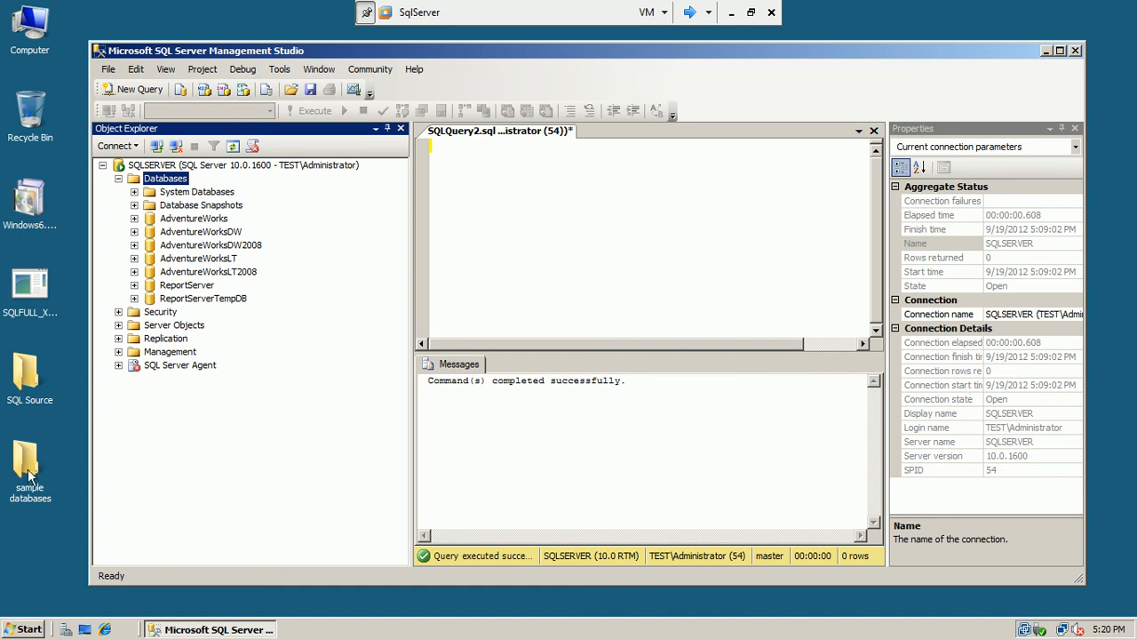
Step: Open the sample databases folder on the desktop, check the AdventureWorks2008_SR4 installer and the OLTP Script items, and close the folder
click(30, 496)
double_click(29, 496)
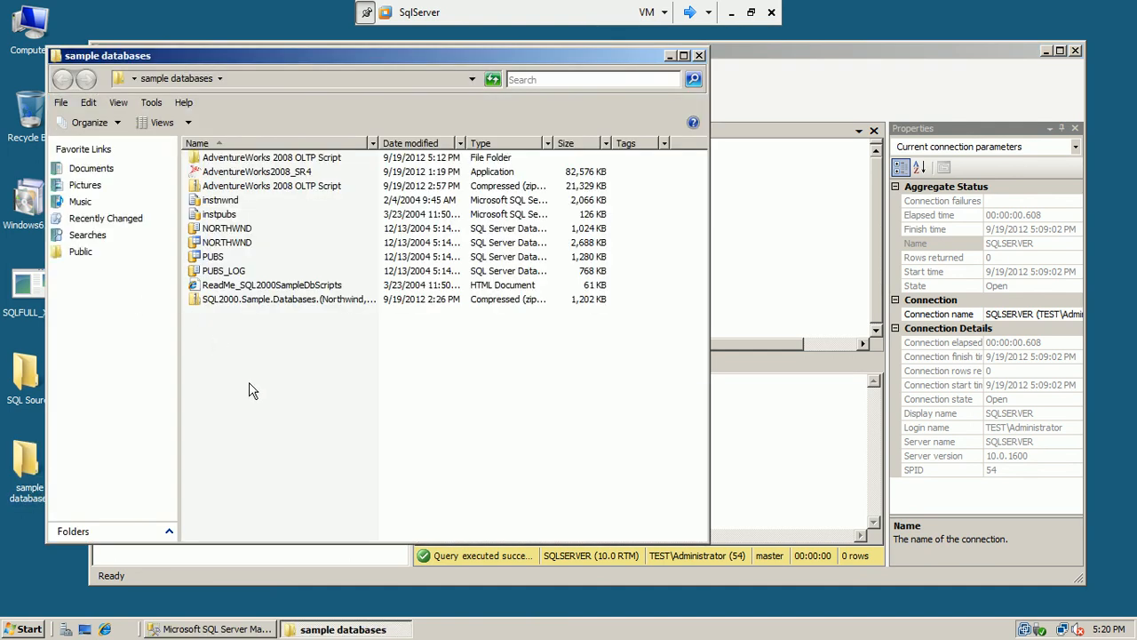
click(287, 174)
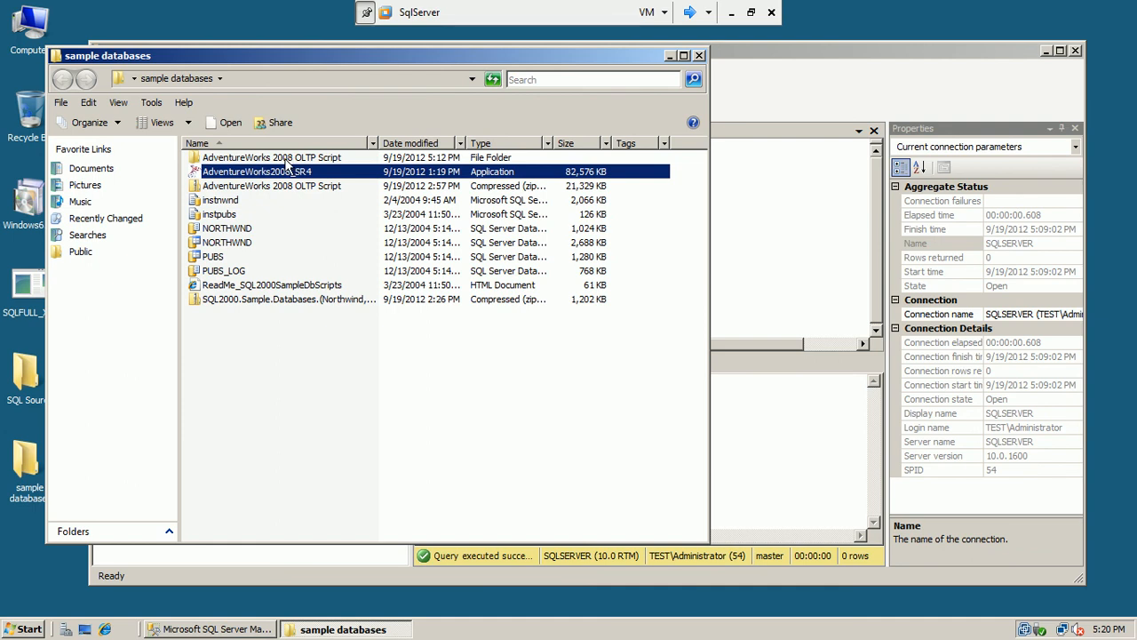
click(290, 158)
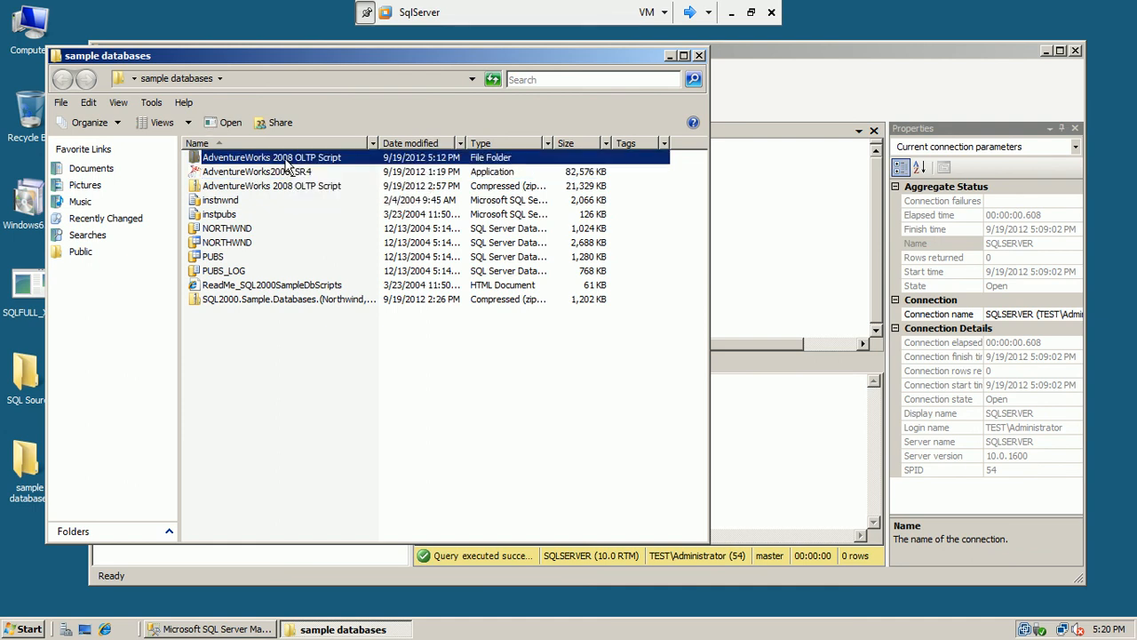
click(288, 193)
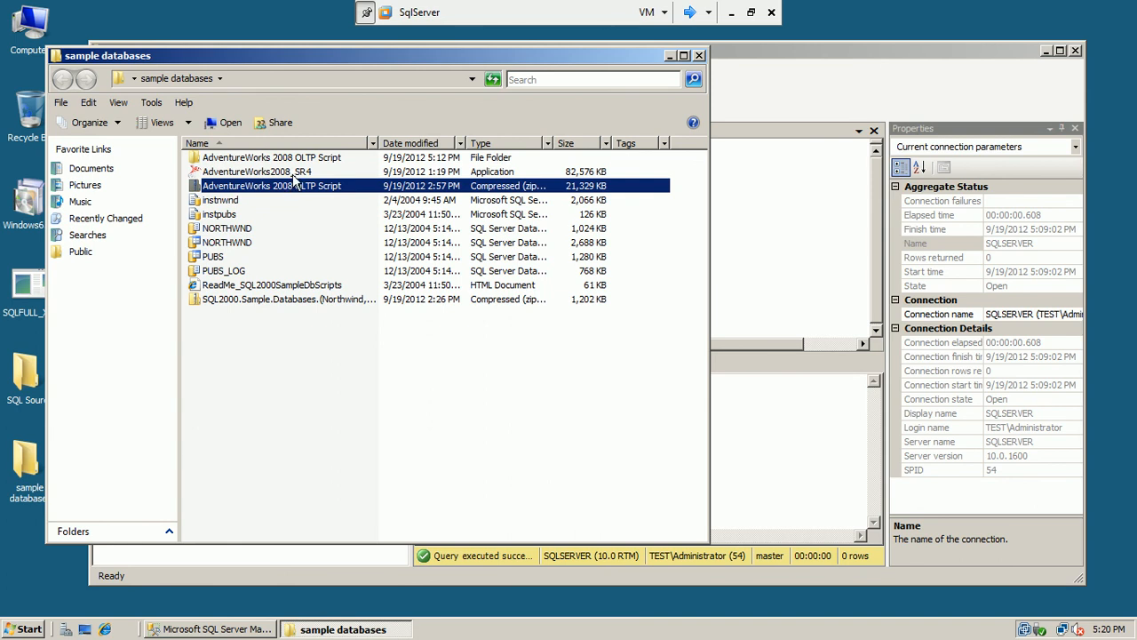
click(293, 176)
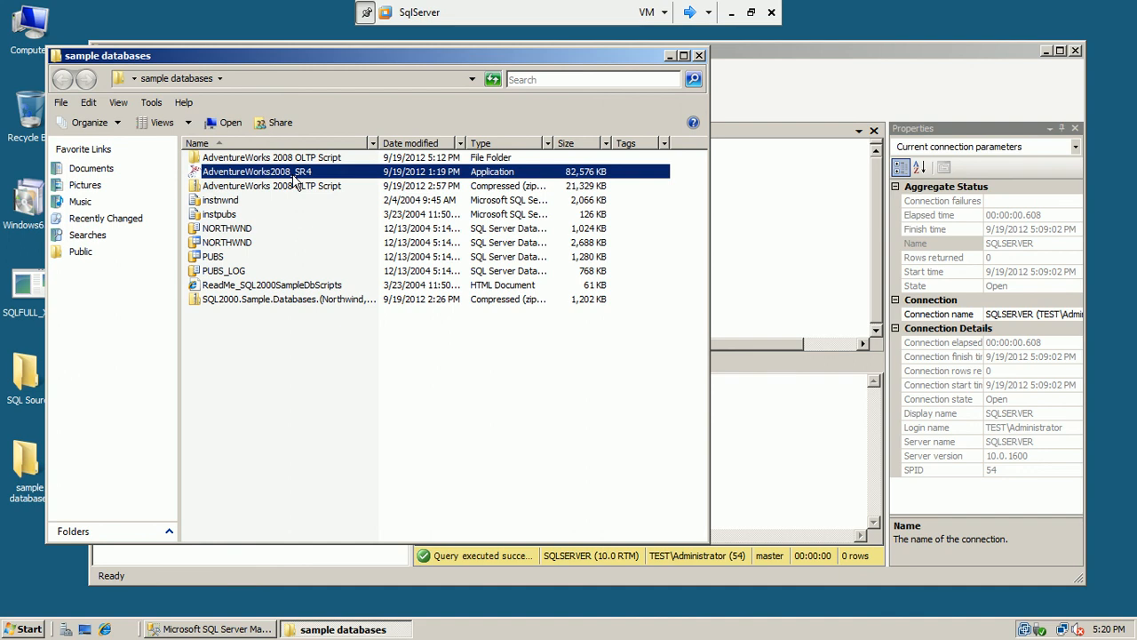
click(699, 56)
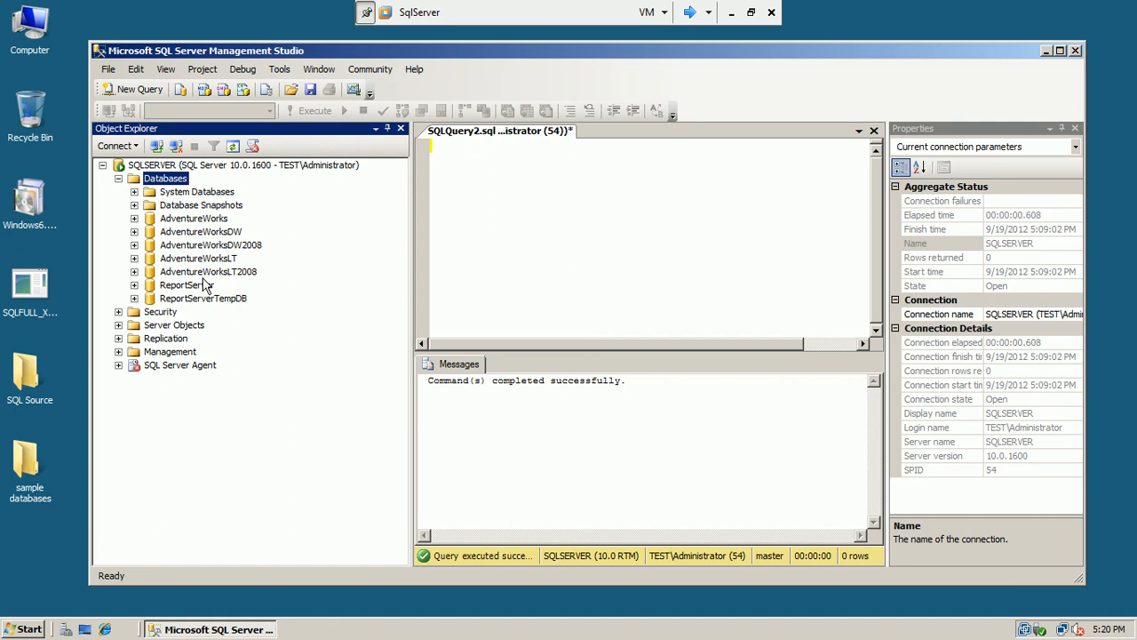
right_click(180, 184)
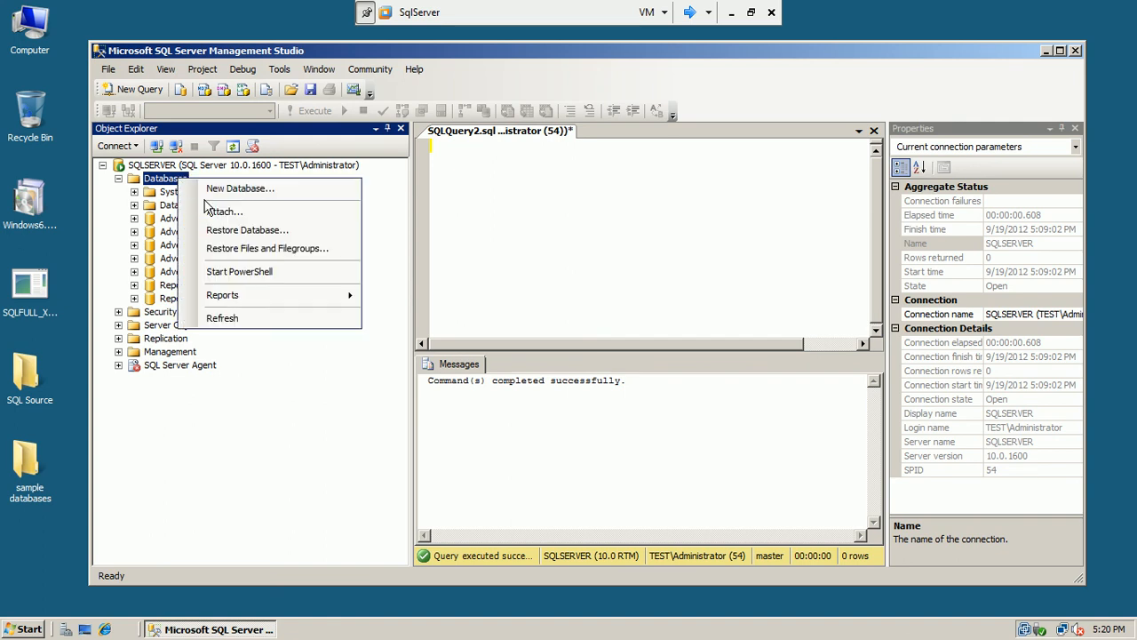
click(190, 68)
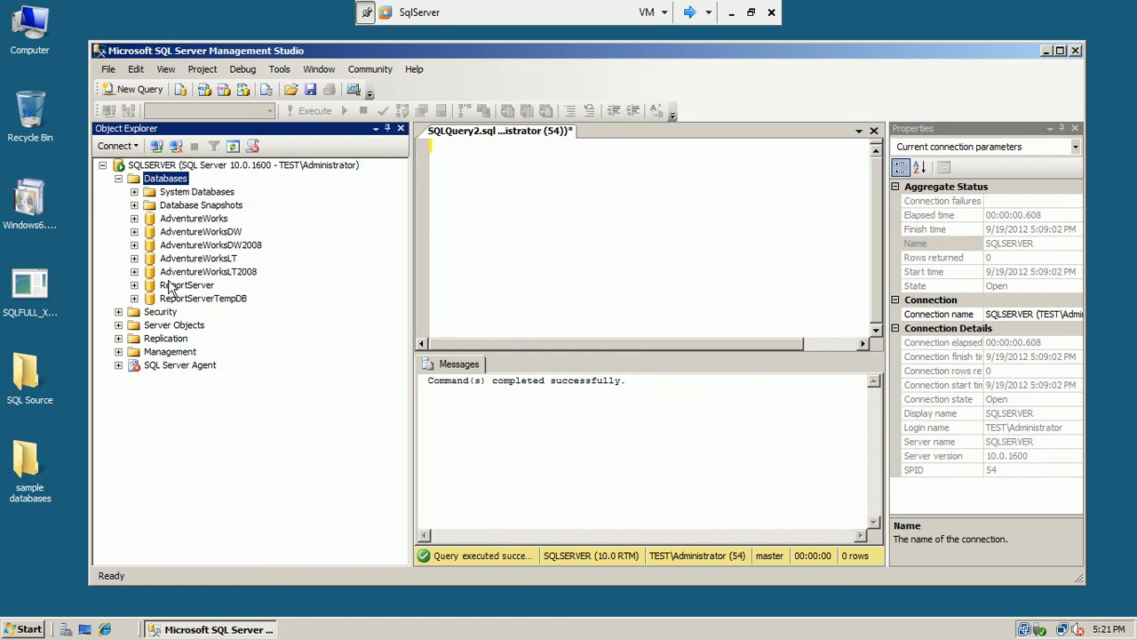
Step: Expand the AdventureWorks database and its Tables folder, and look over the tables it contains
click(204, 218)
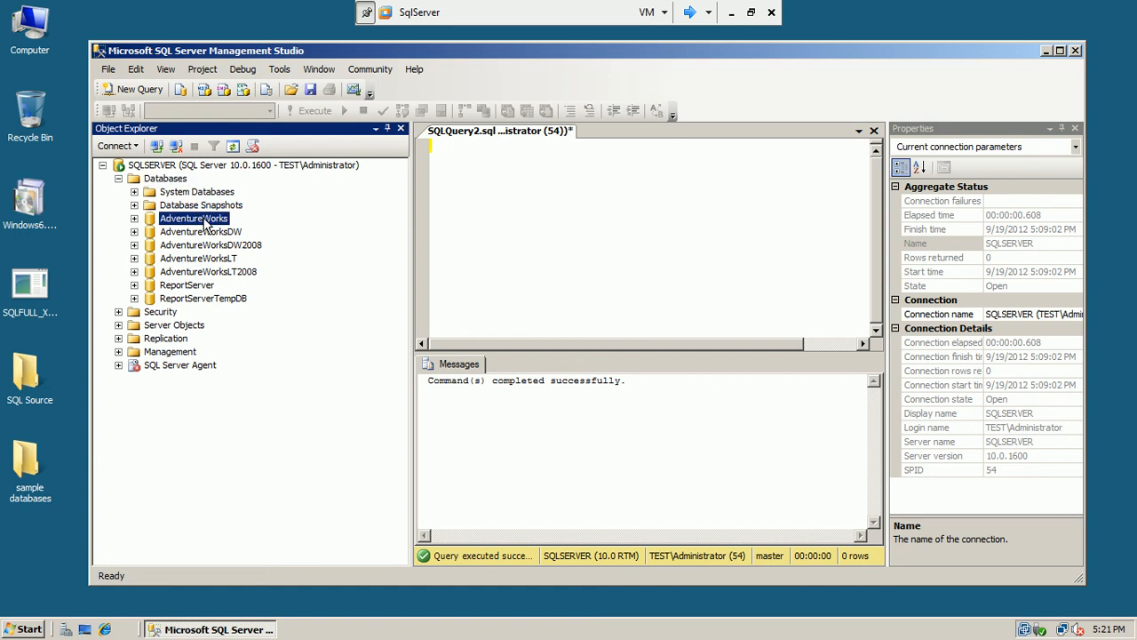
click(134, 219)
click(150, 245)
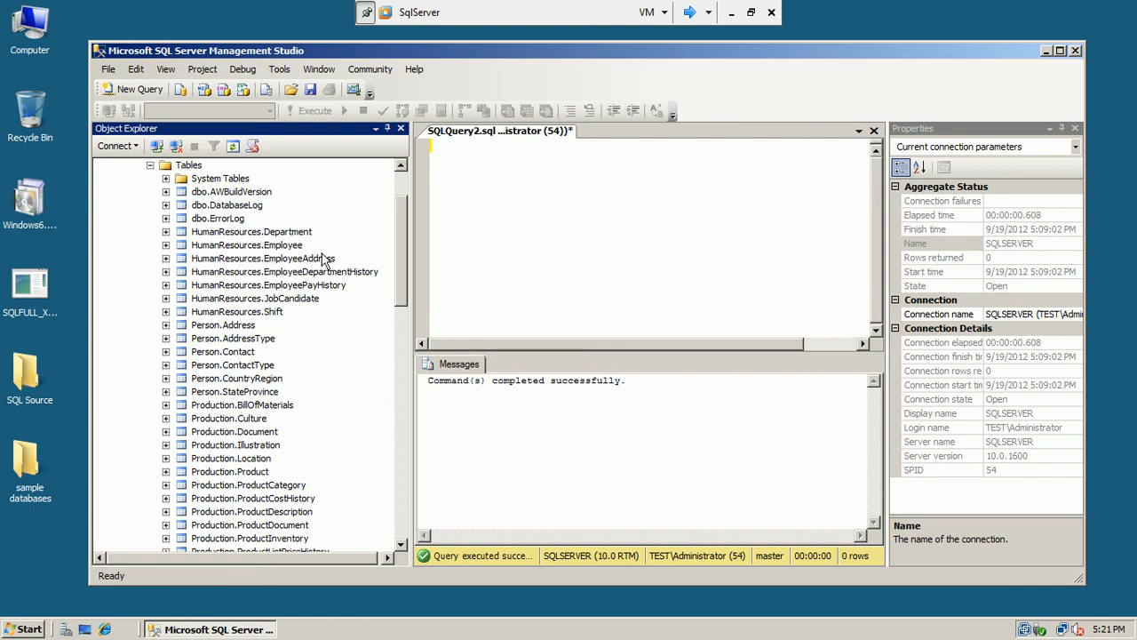
click(401, 168)
click(401, 168)
click(401, 168)
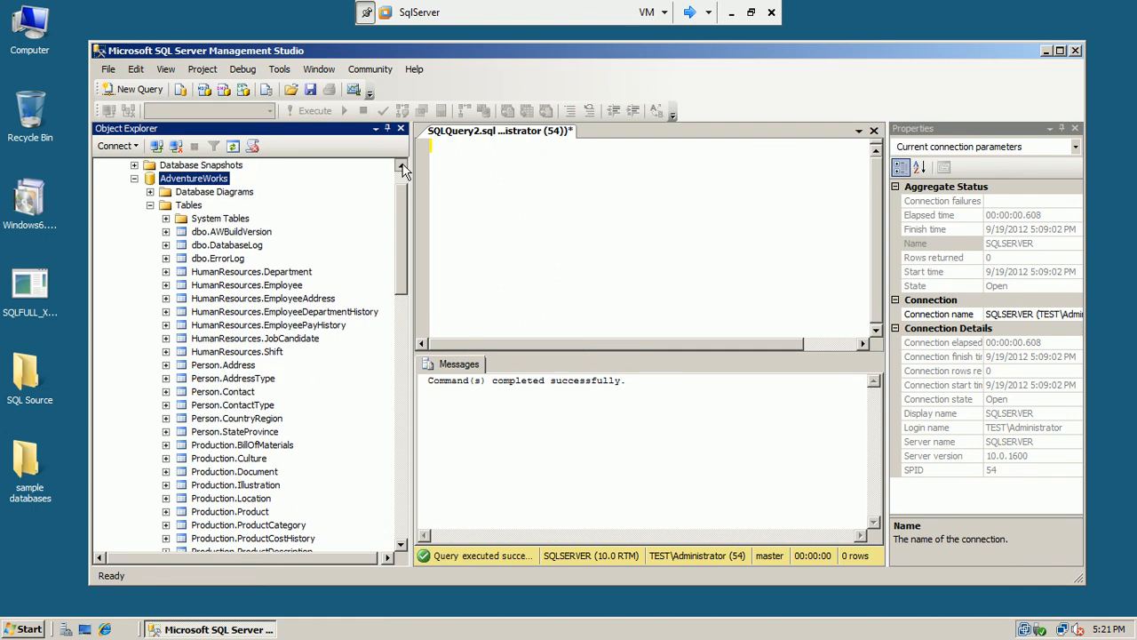
click(402, 168)
click(401, 168)
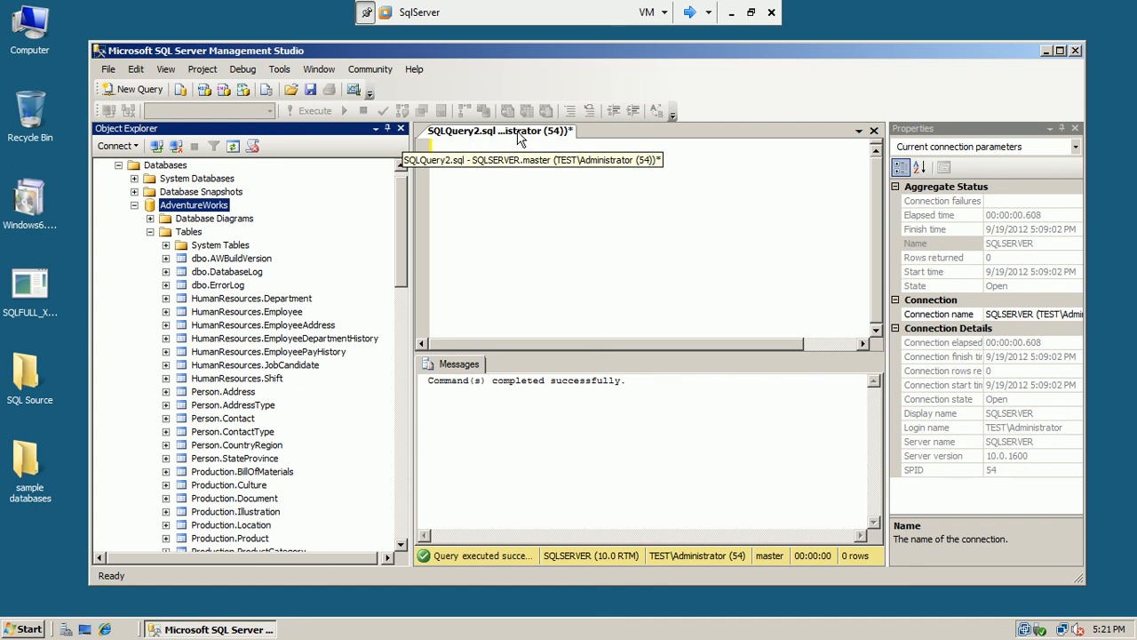
Step: Close SQLQuery2.sql without saving and open a new query on the AdventureWorks database
click(873, 130)
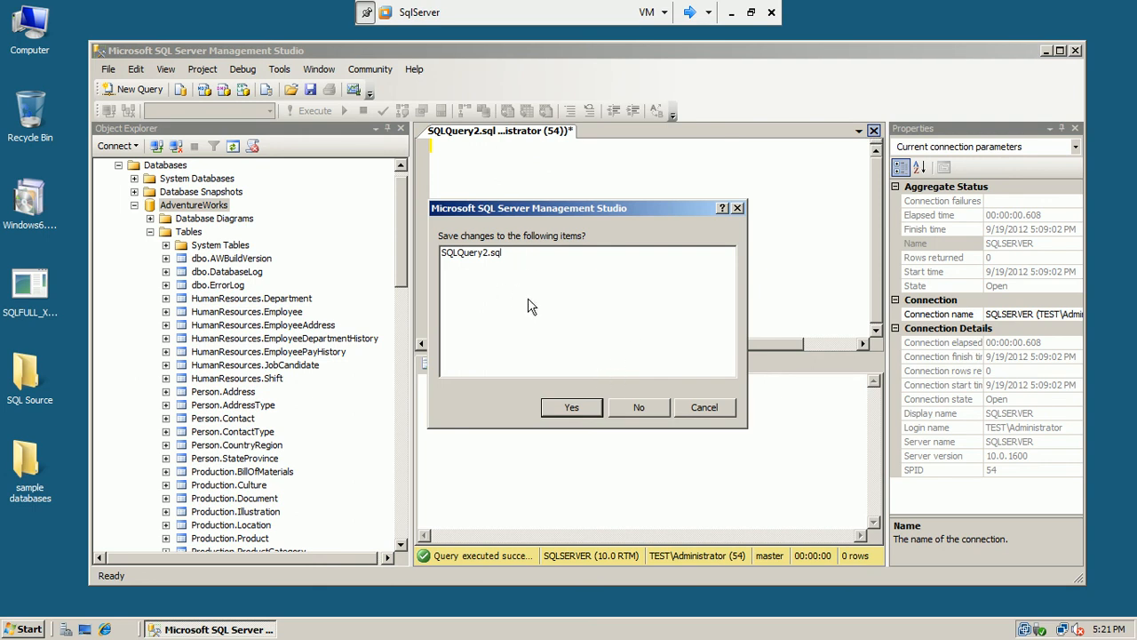
click(631, 407)
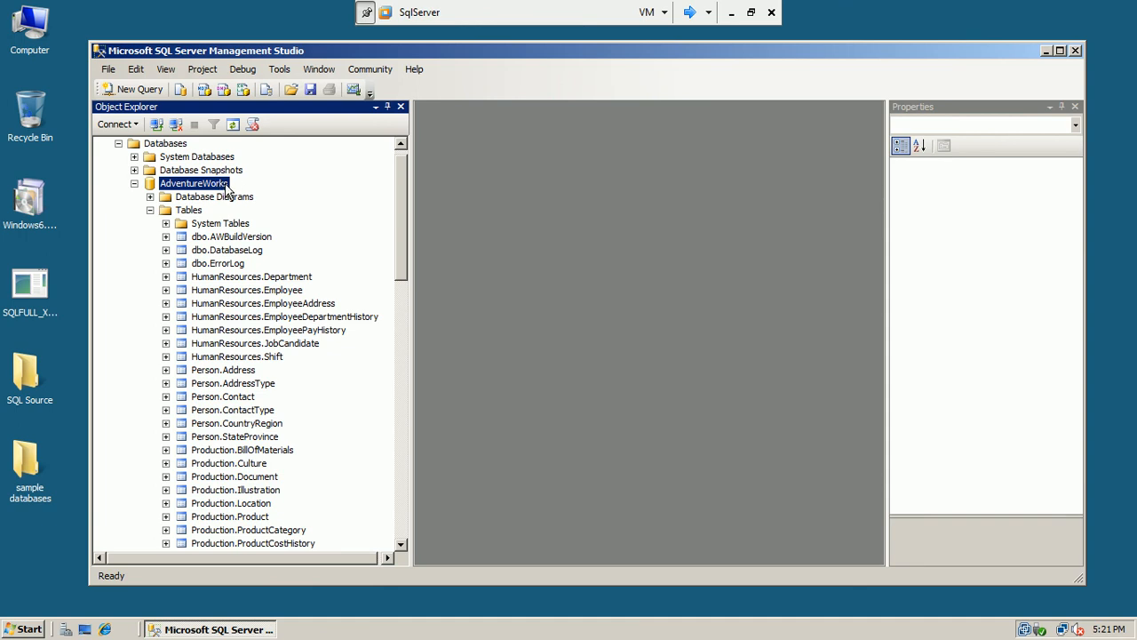
click(122, 89)
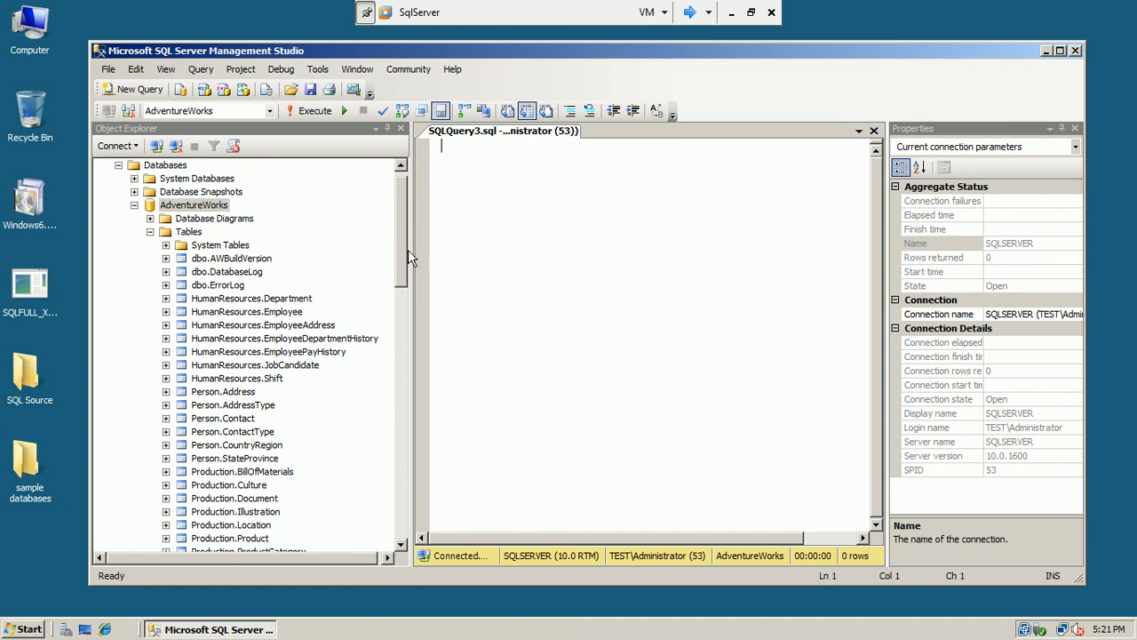
Step: Begin the query in the empty editor with "select * from"
drag(404, 255, 404, 275)
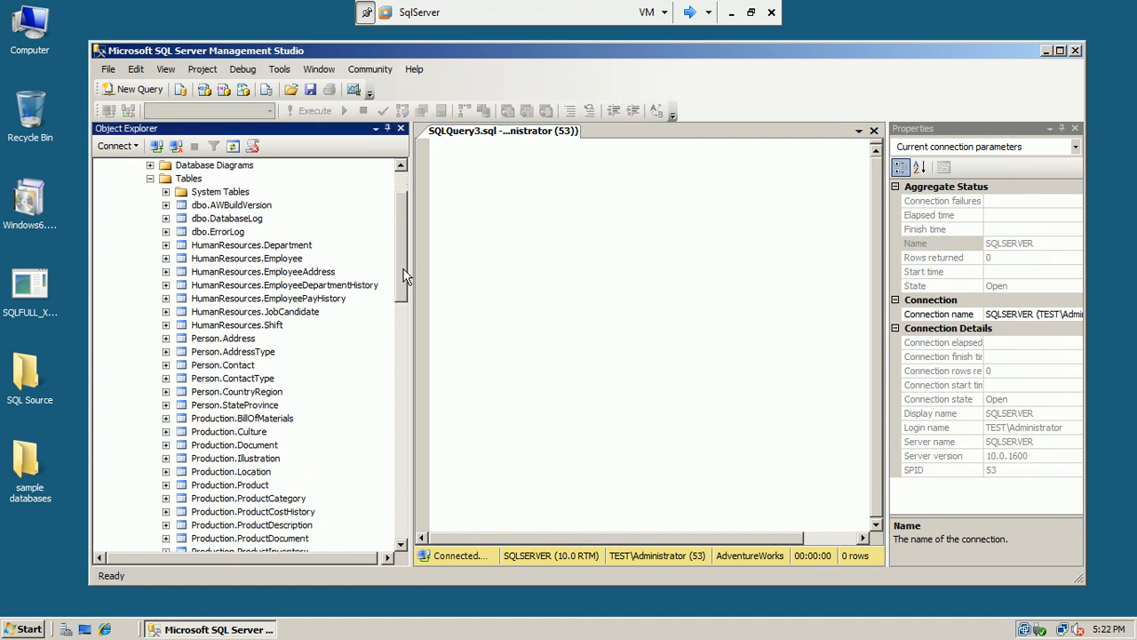
click(455, 201)
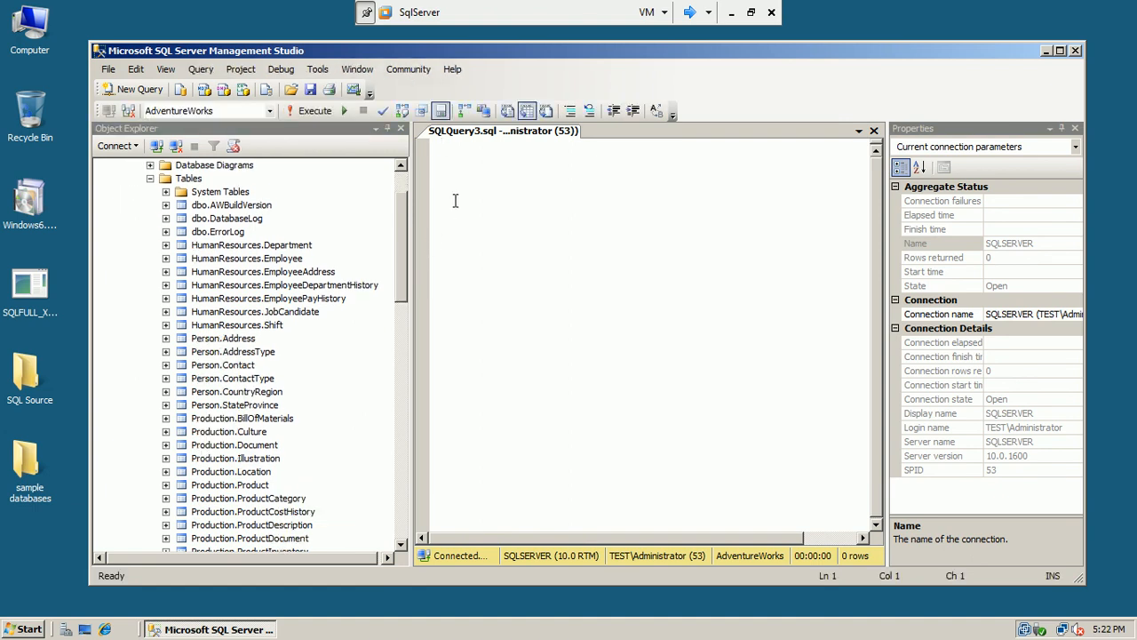
text(slect)
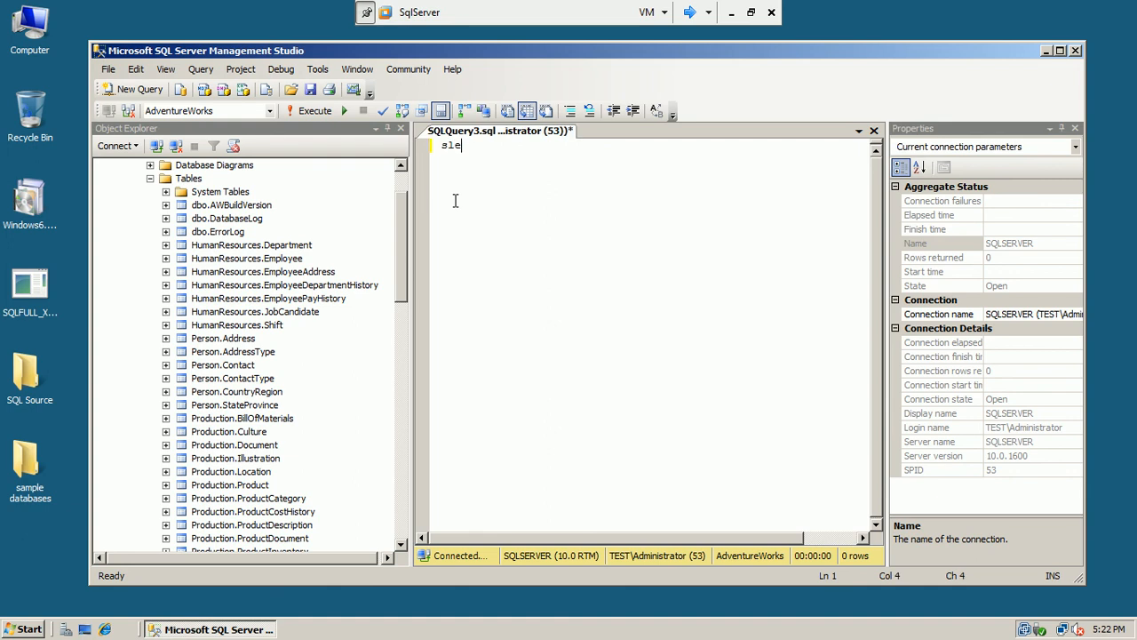
key(BackSpace)
key(BackSpace)
key(BackSpace)
key(BackSpace)
text(elect)
text(* from)
Step: Complete the select statement with the table name Person.address
click(245, 341)
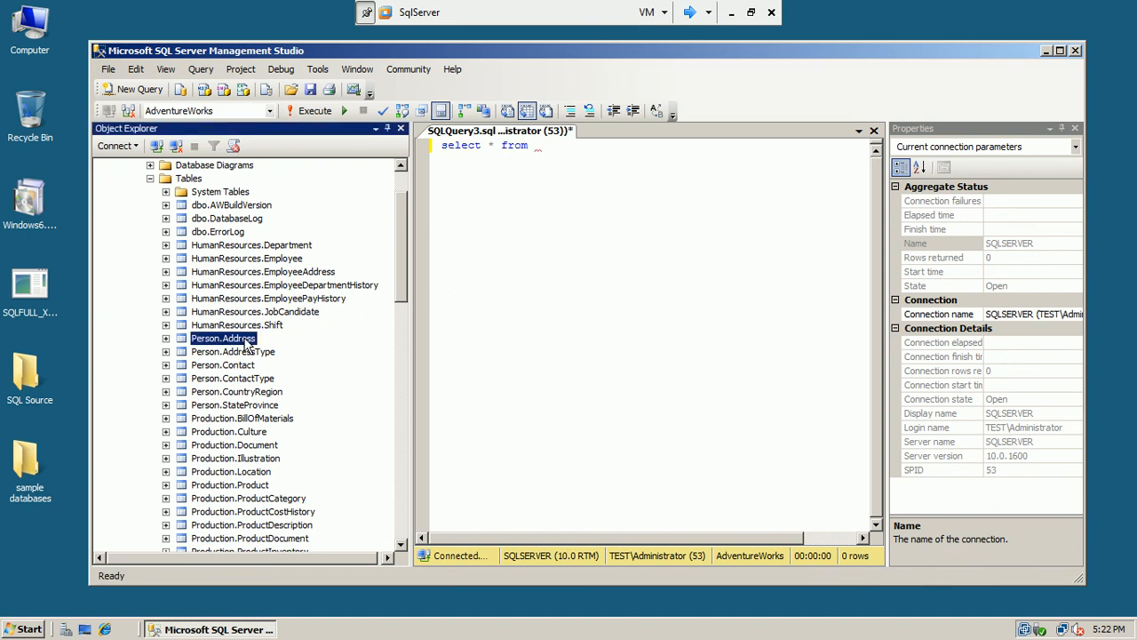
key(Down)
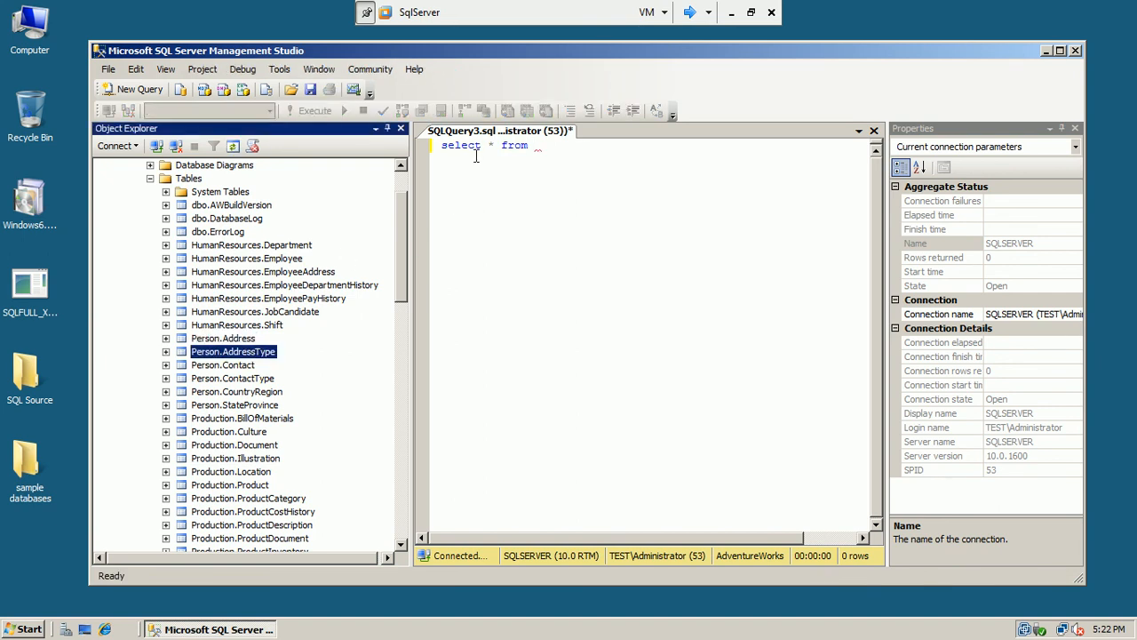
click(538, 145)
text(p)
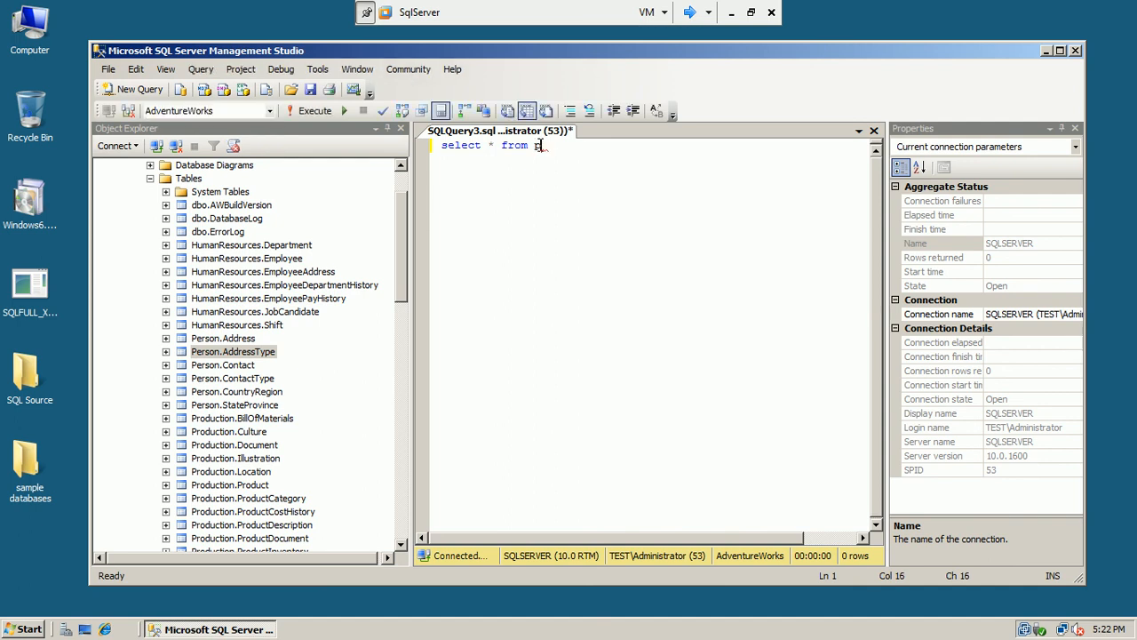
text(erson)
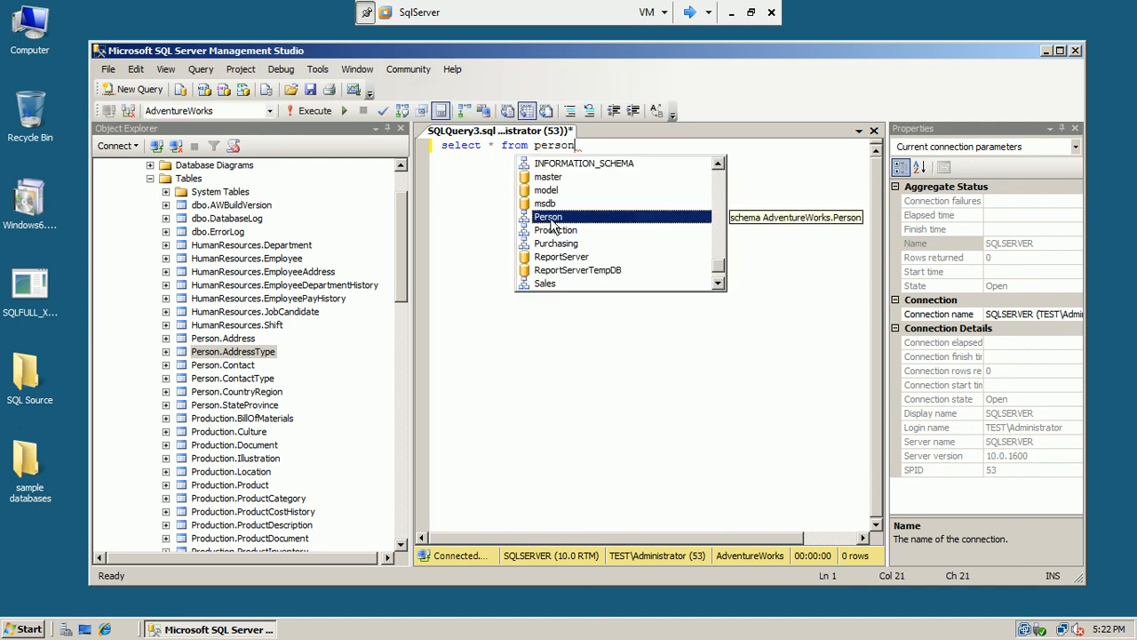
text(.)
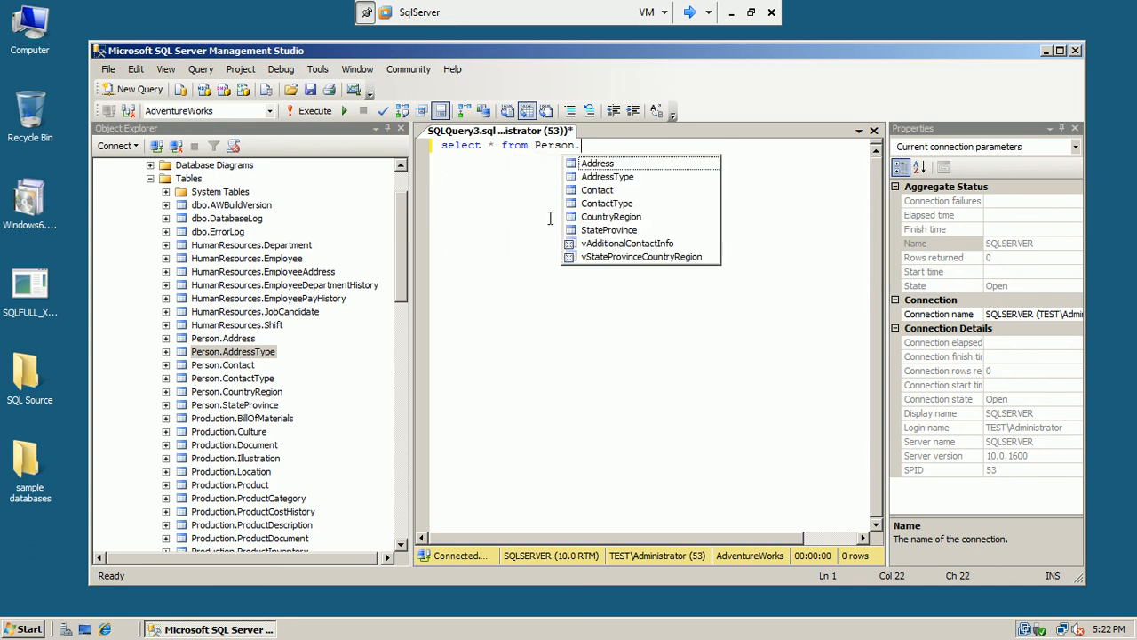
text(address)
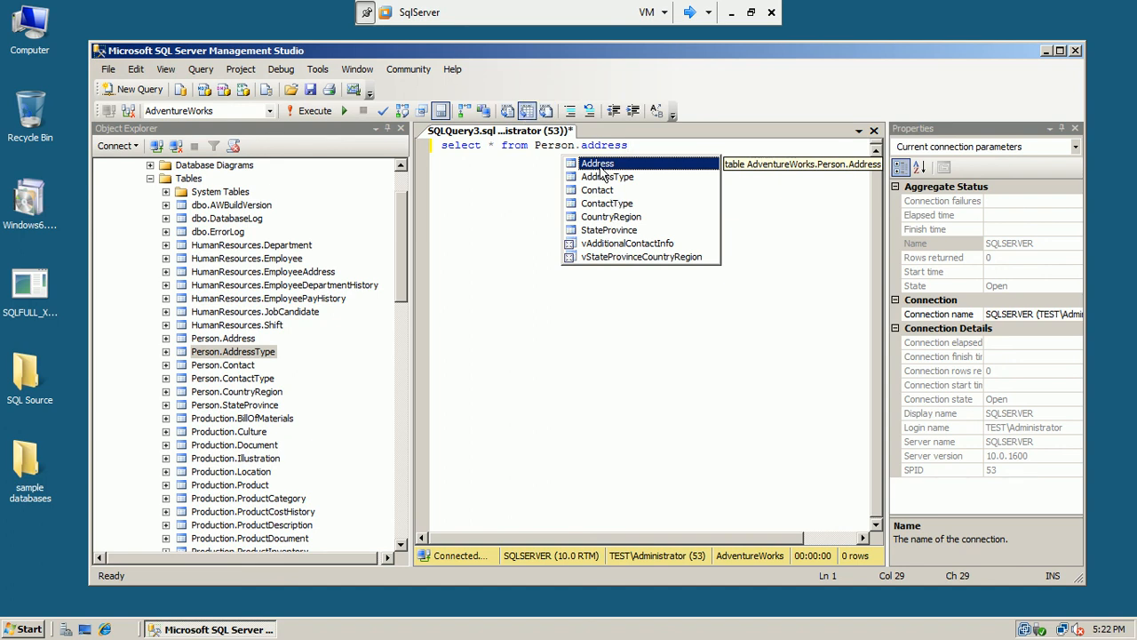
click(556, 173)
click(629, 148)
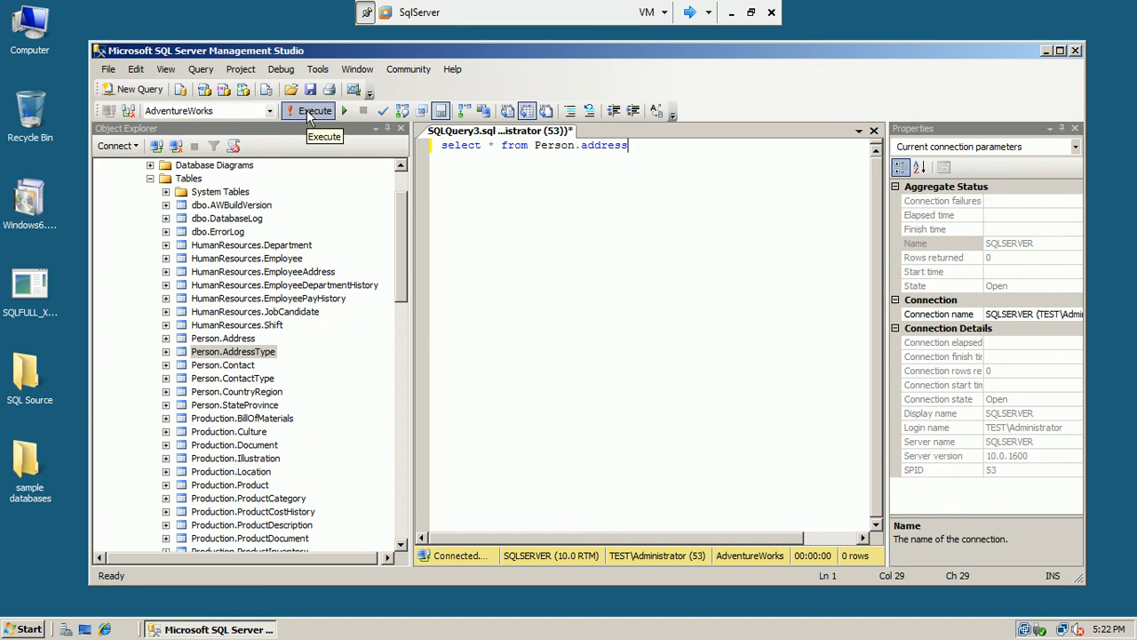
Step: Execute the Person.address query, maximize the Management Studio window, and look through the results to the last rows
click(308, 113)
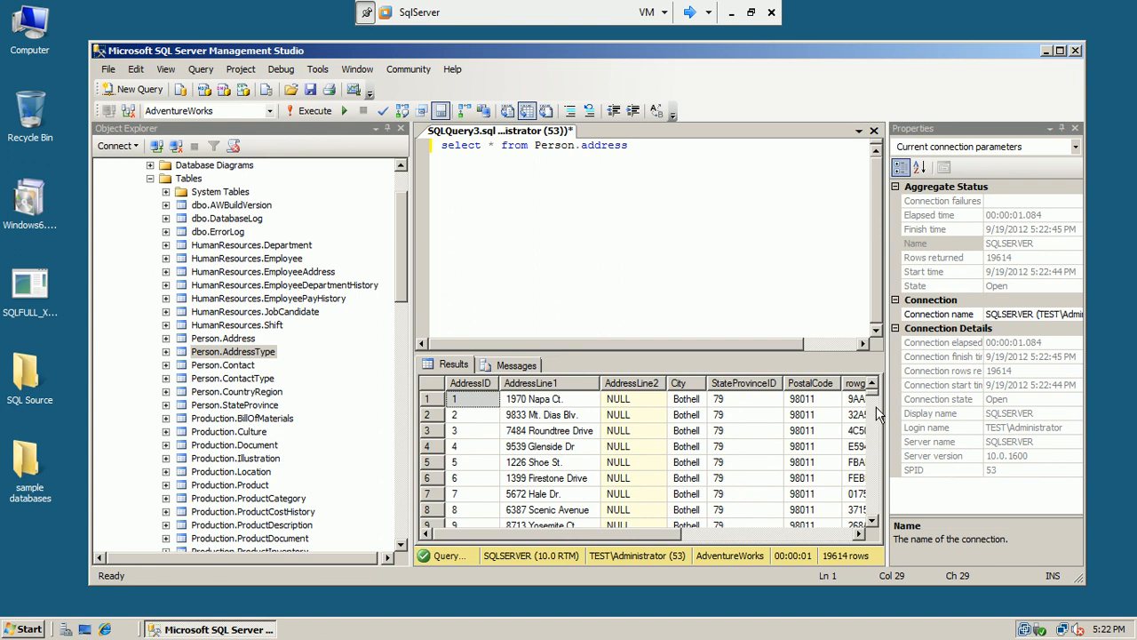
click(1060, 50)
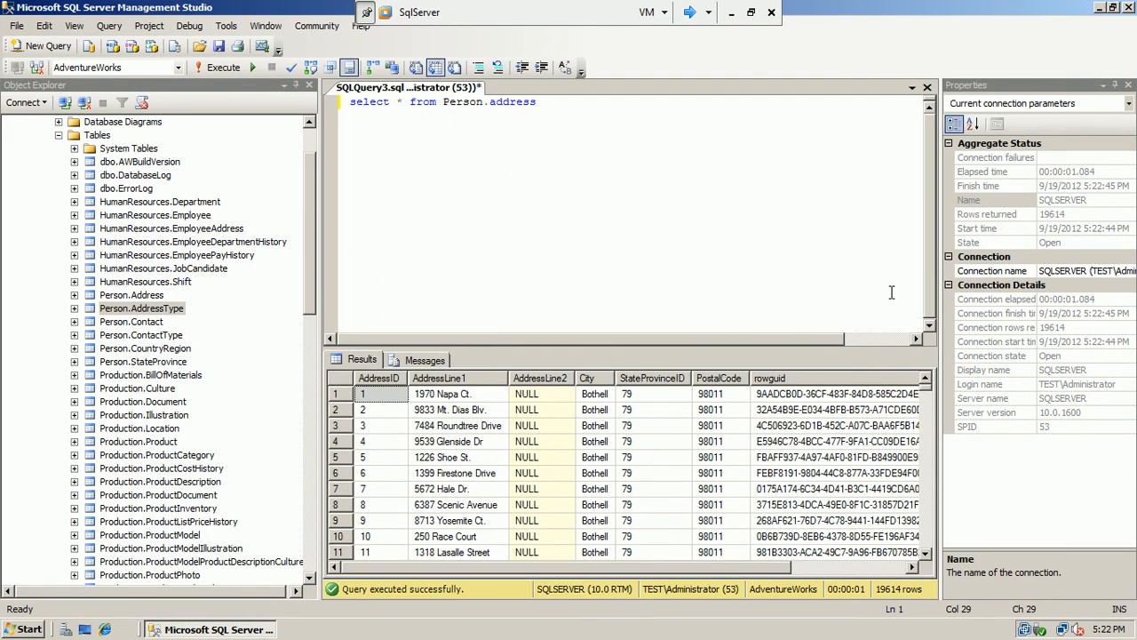
drag(925, 391, 930, 532)
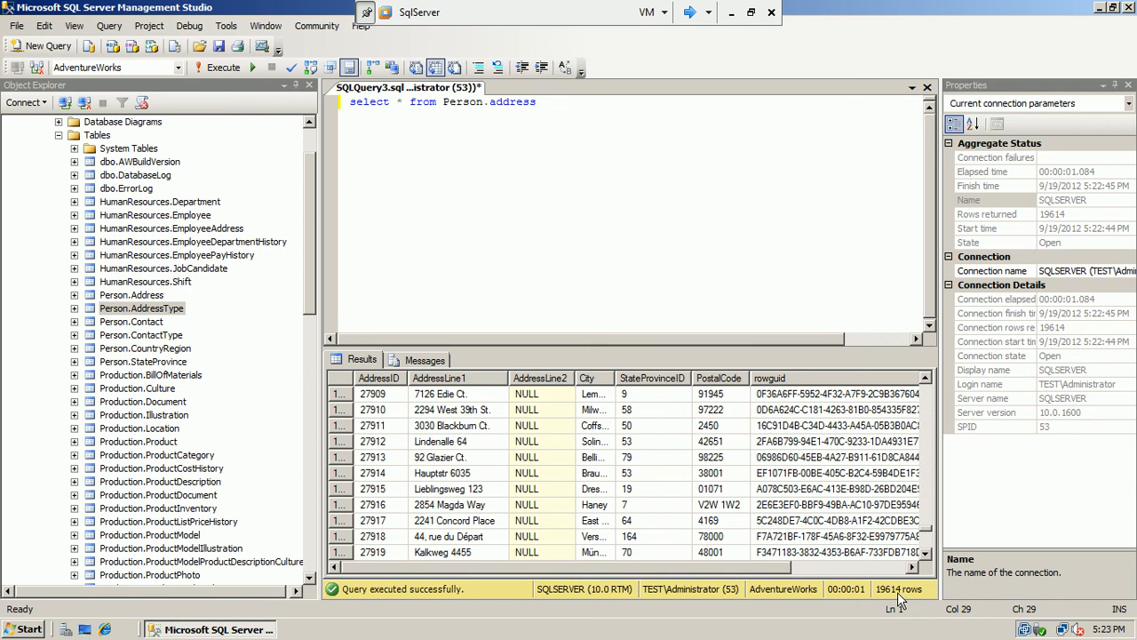
Step: Widen the City, AddressLine1 and AddressID columns in the results grid so their contents are fully readable
double_click(616, 377)
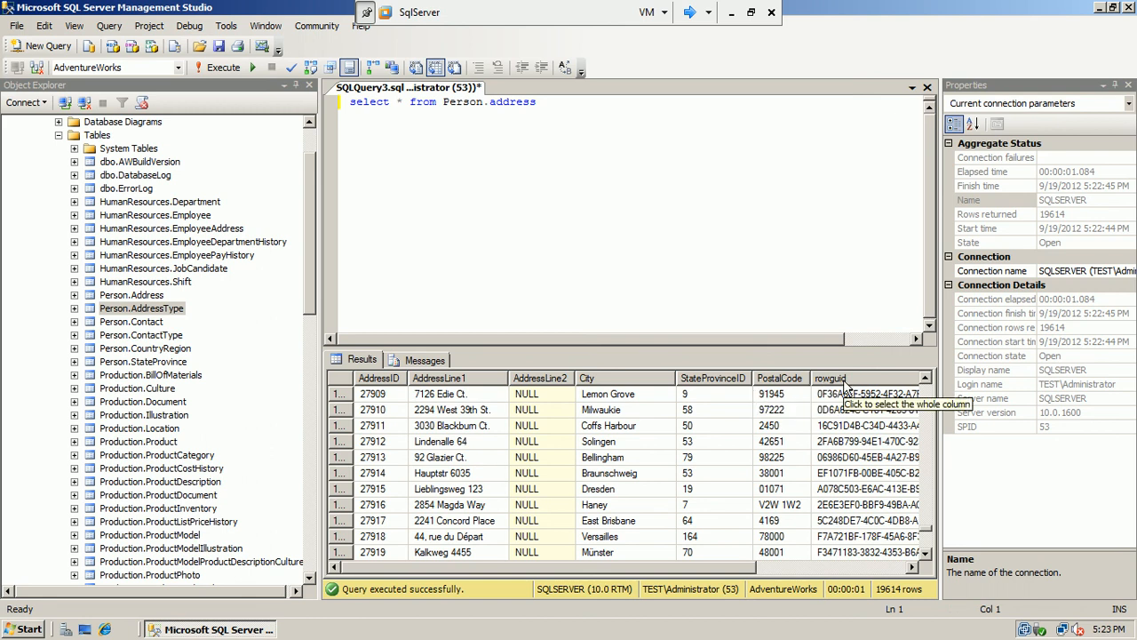
drag(509, 374, 520, 374)
drag(409, 378, 432, 377)
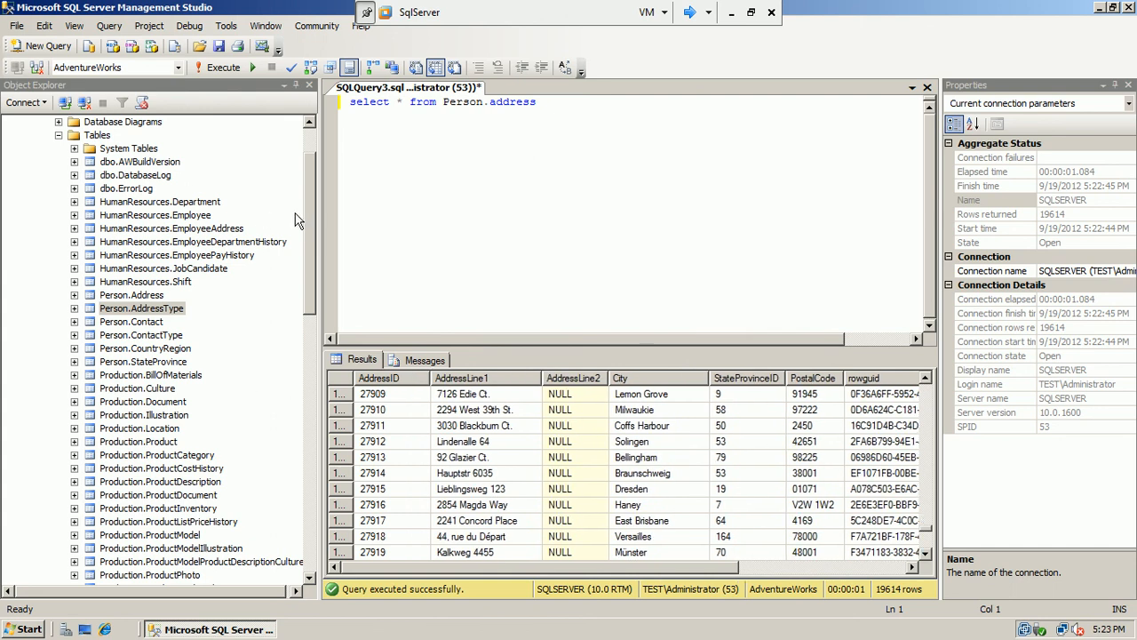
Step: Collapse the AdventureWorks Tables folder, expand Database Diagrams, and agree to create the support objects required for database diagramming
drag(306, 215, 310, 236)
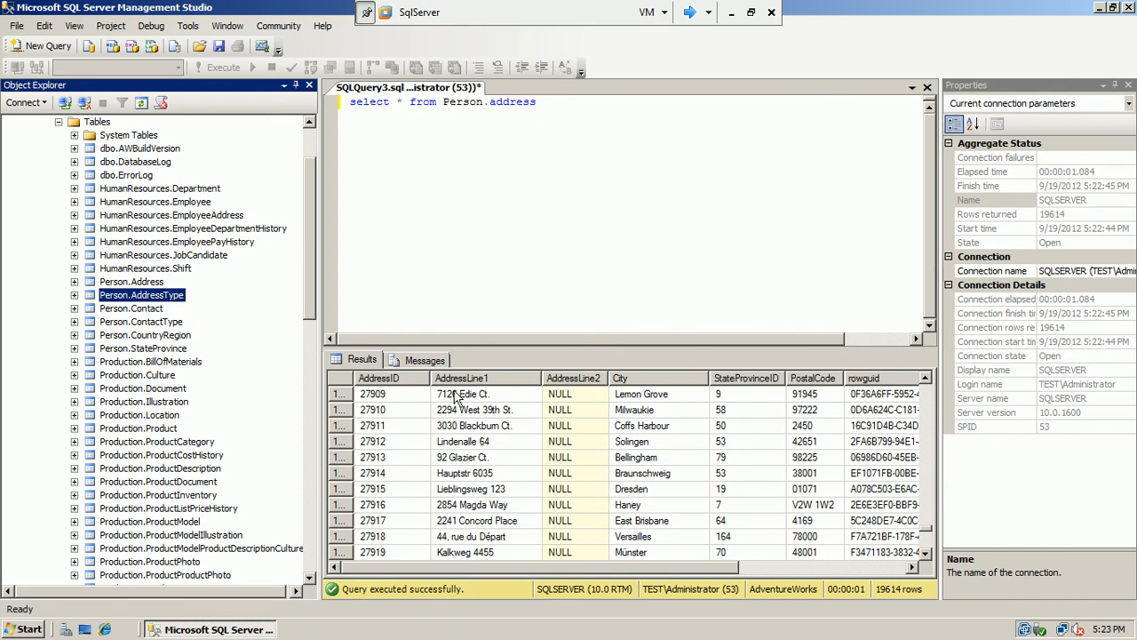
click(62, 126)
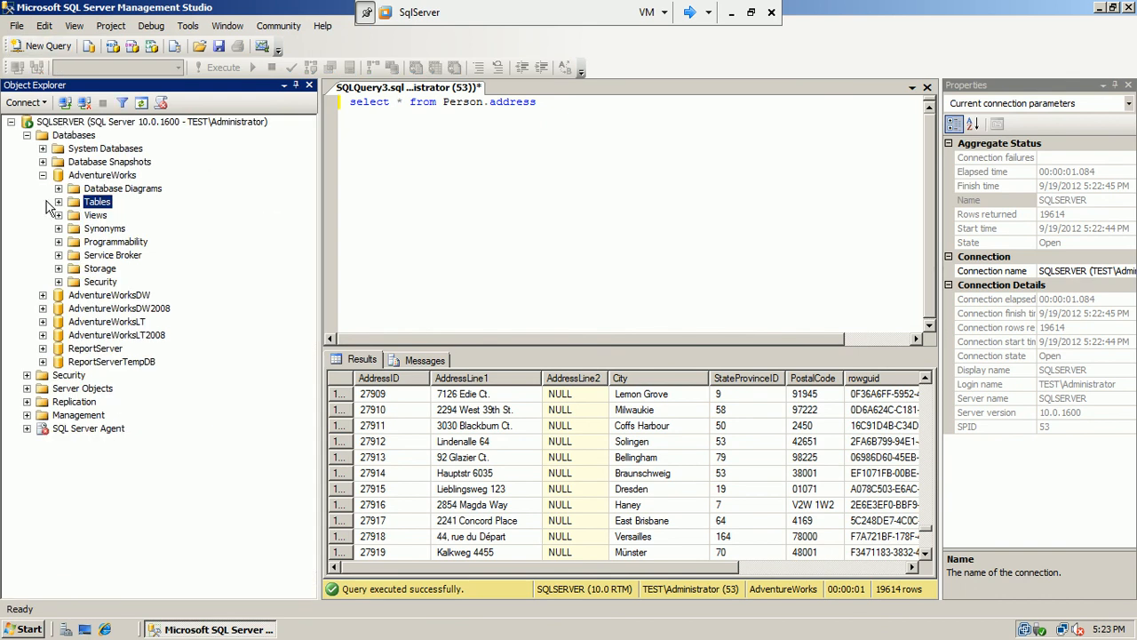
click(122, 189)
click(59, 189)
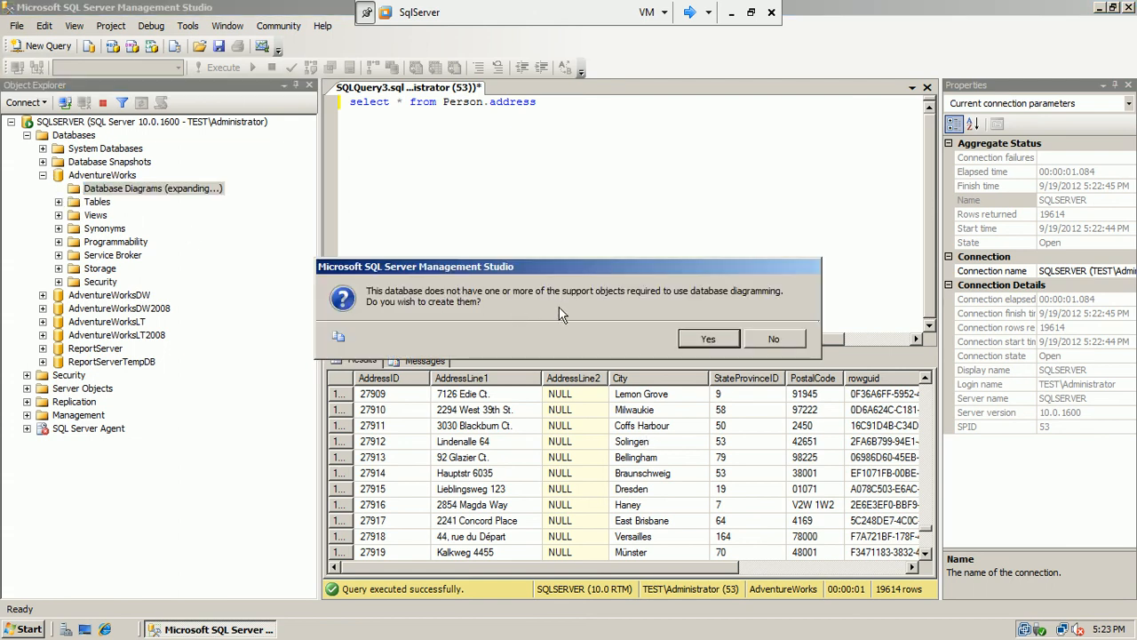
click(705, 339)
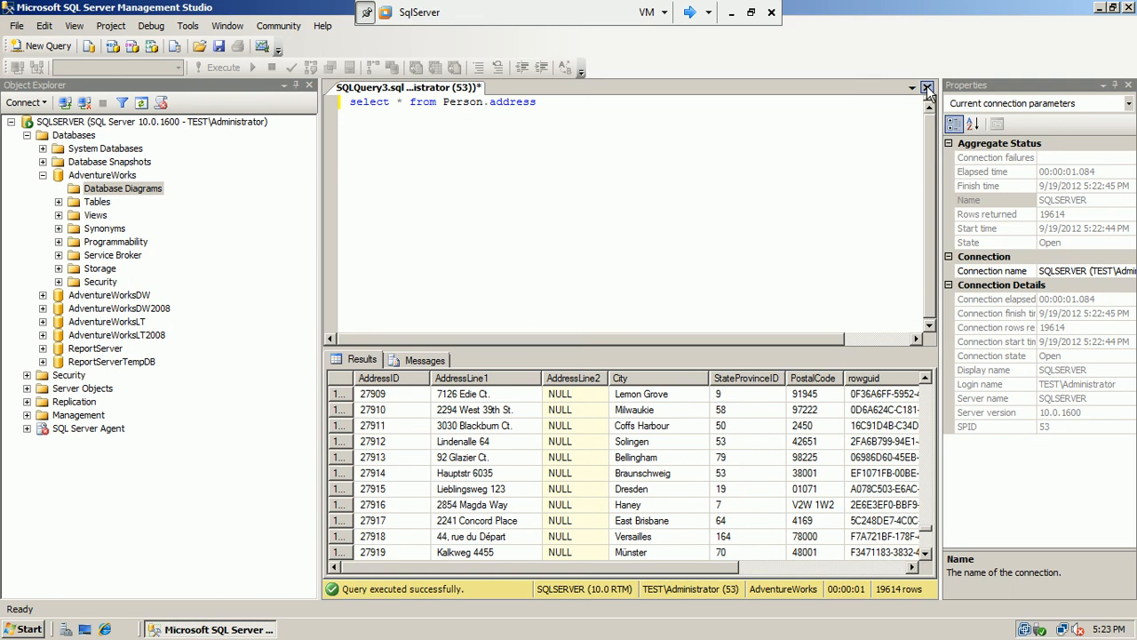
Step: View the New Database dialog from the Databases folder and close it without creating a database
click(71, 138)
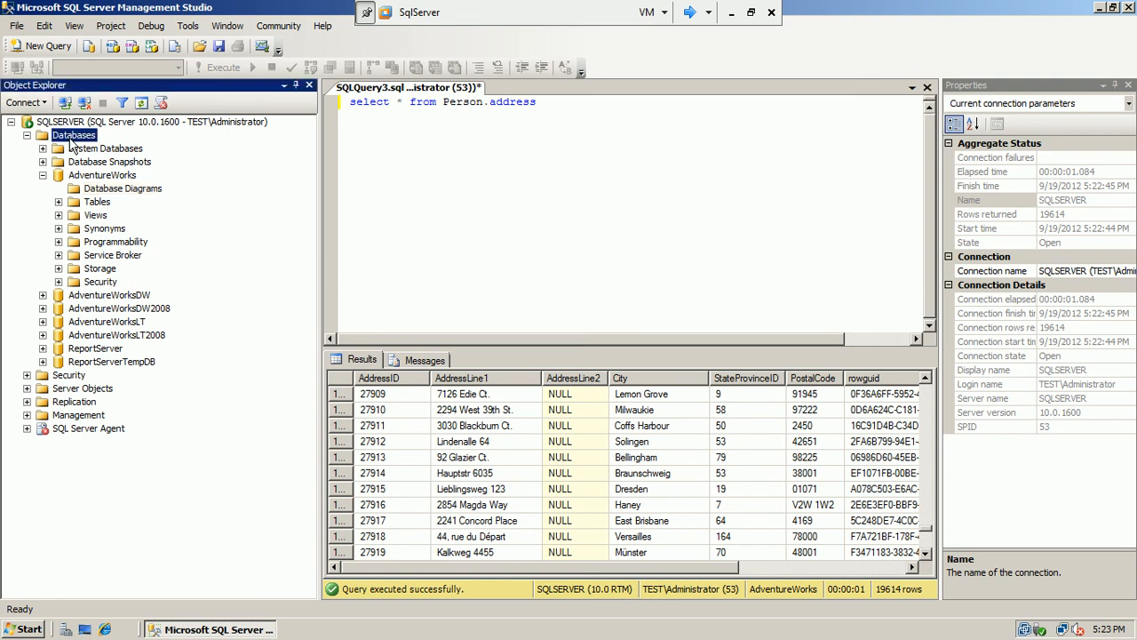
right_click(71, 142)
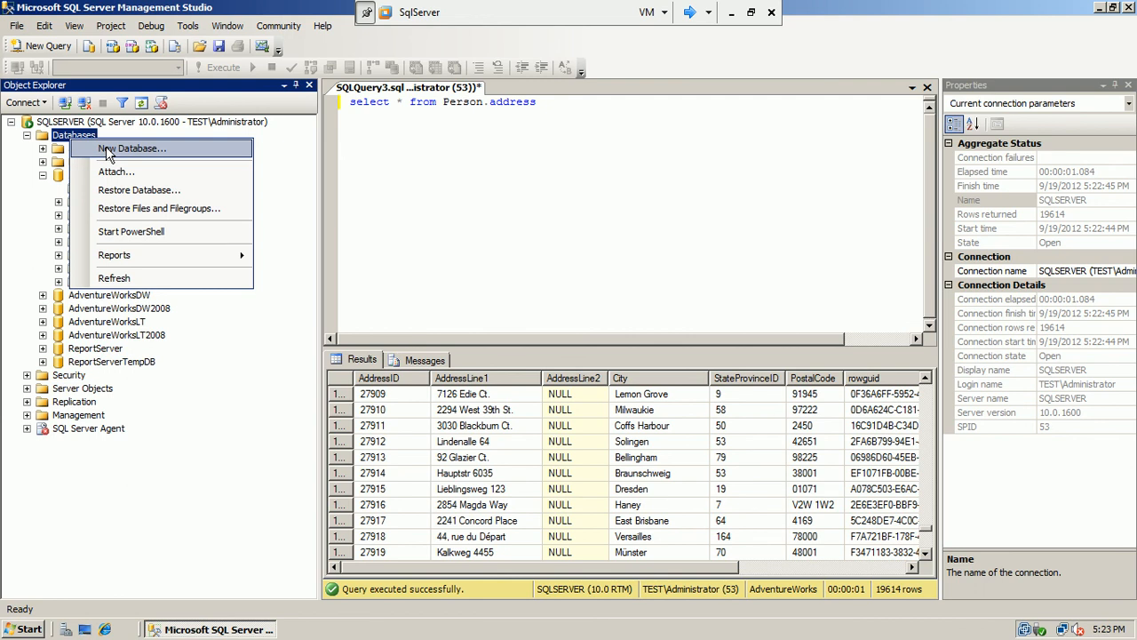
click(107, 155)
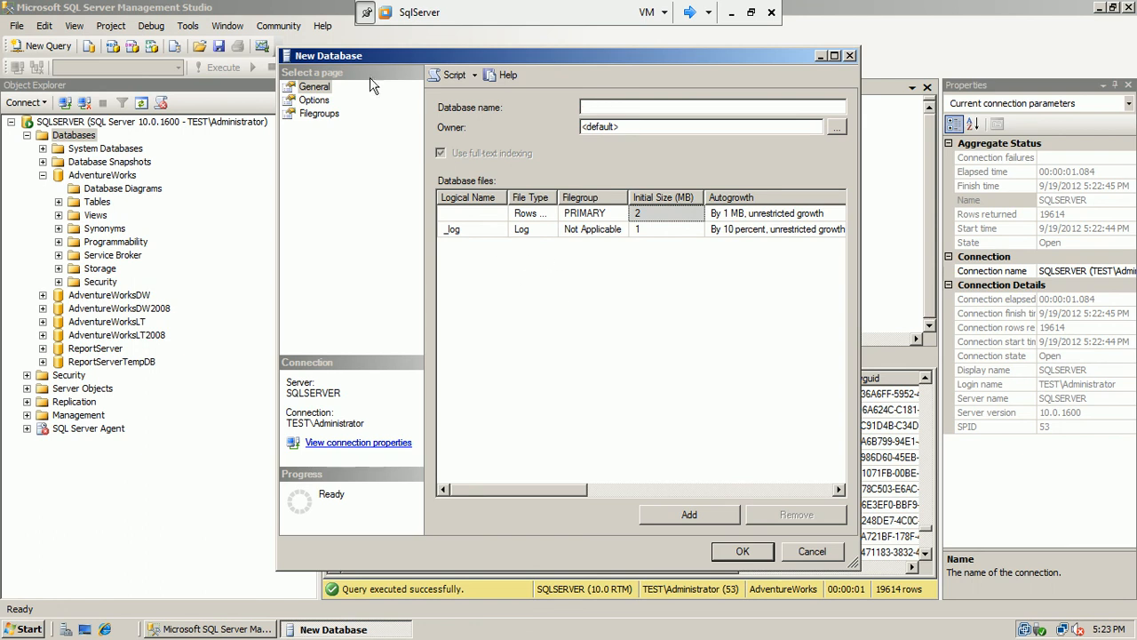
click(811, 552)
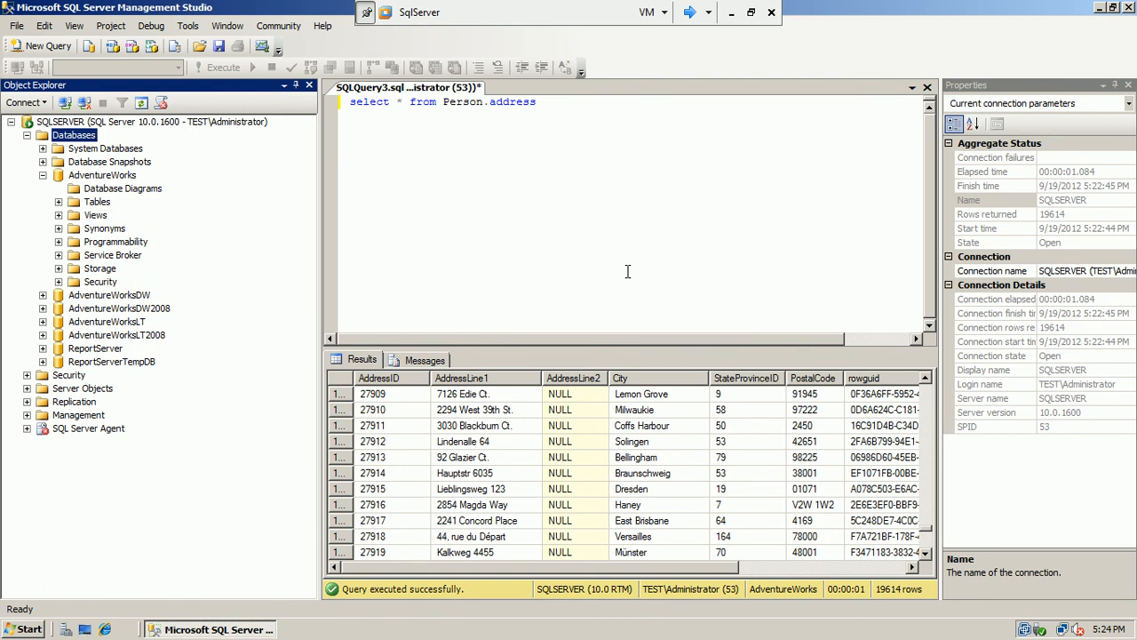
Step: Start a new database diagram under AdventureWorks and dismiss the Add Table dialog without adding any tables
click(43, 176)
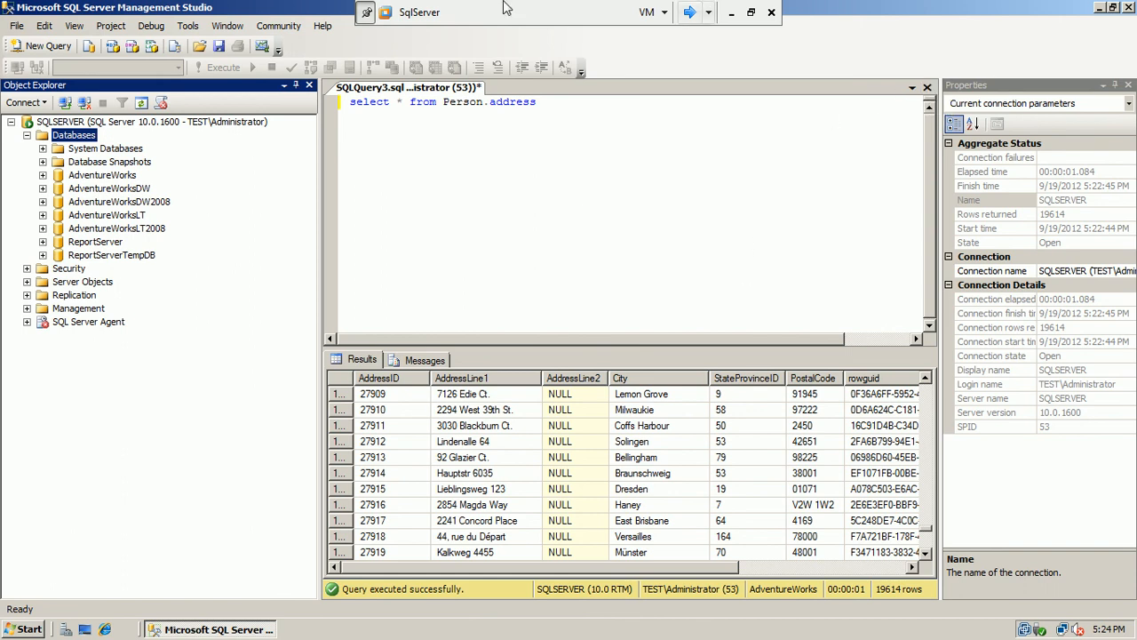
click(43, 176)
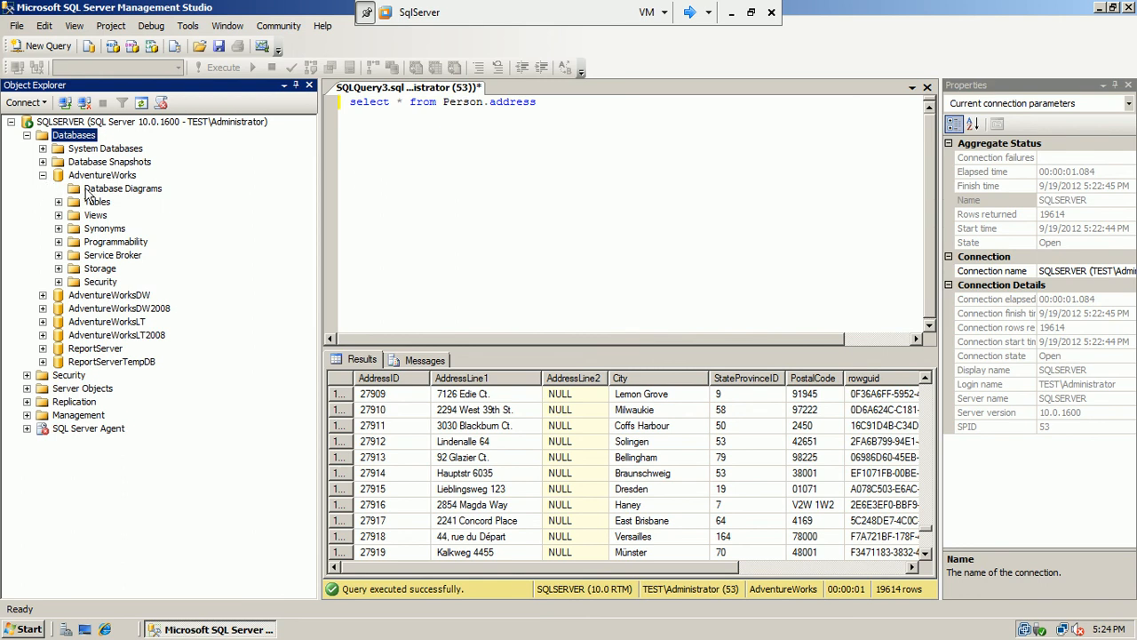
click(90, 190)
right_click(116, 190)
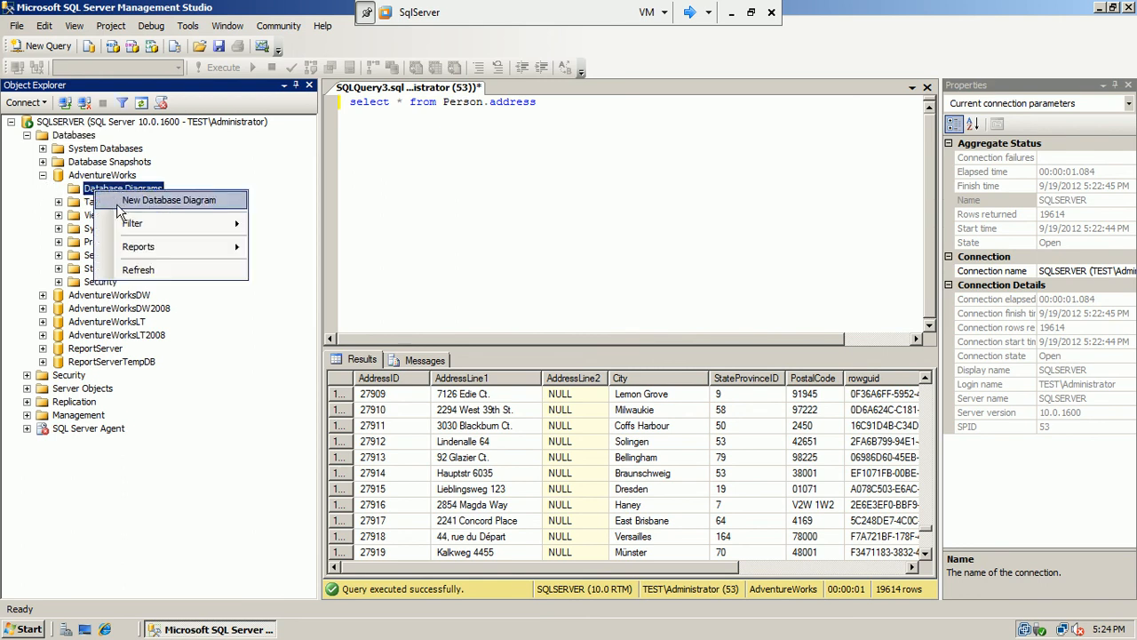
click(123, 203)
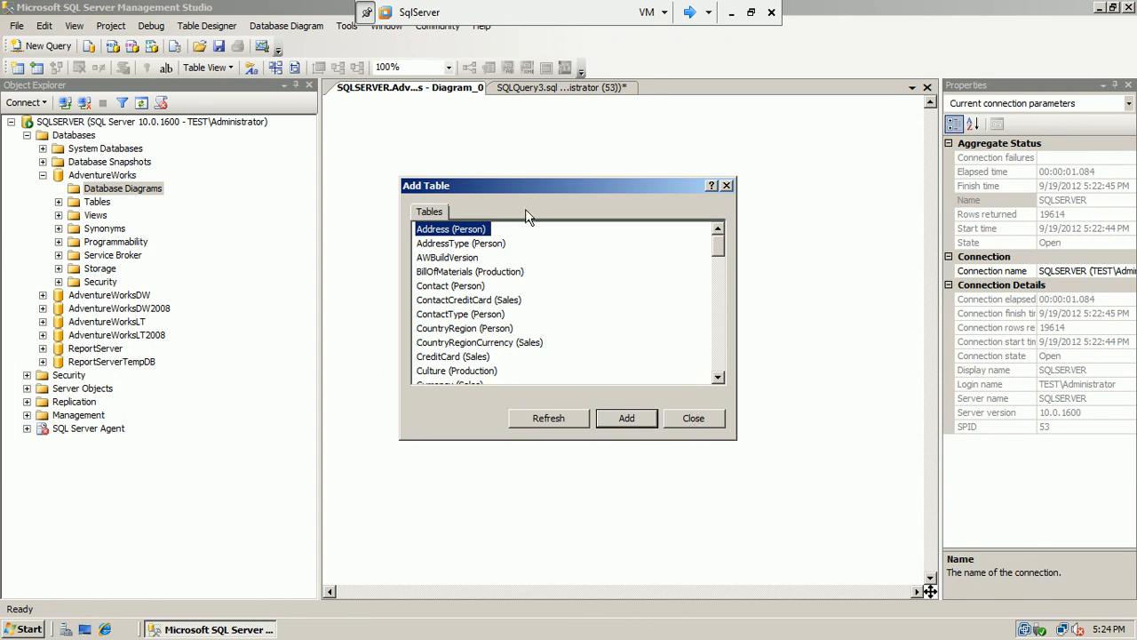
click(689, 418)
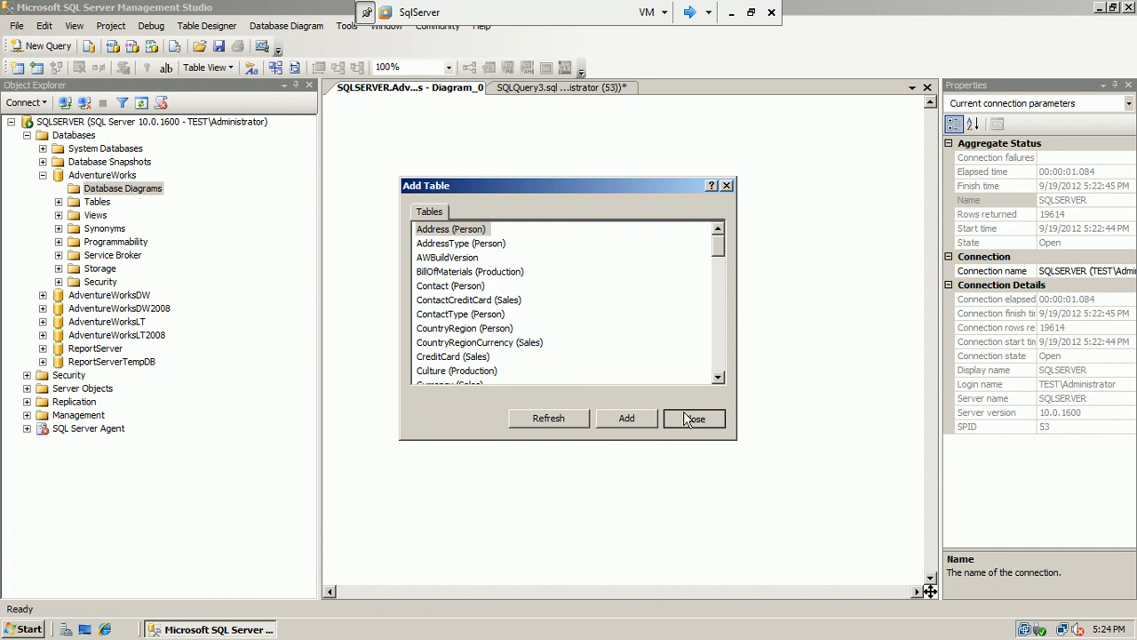
Step: Close SQLQuery3.sql without saving, close the empty diagram, and exit Management Studio
click(607, 92)
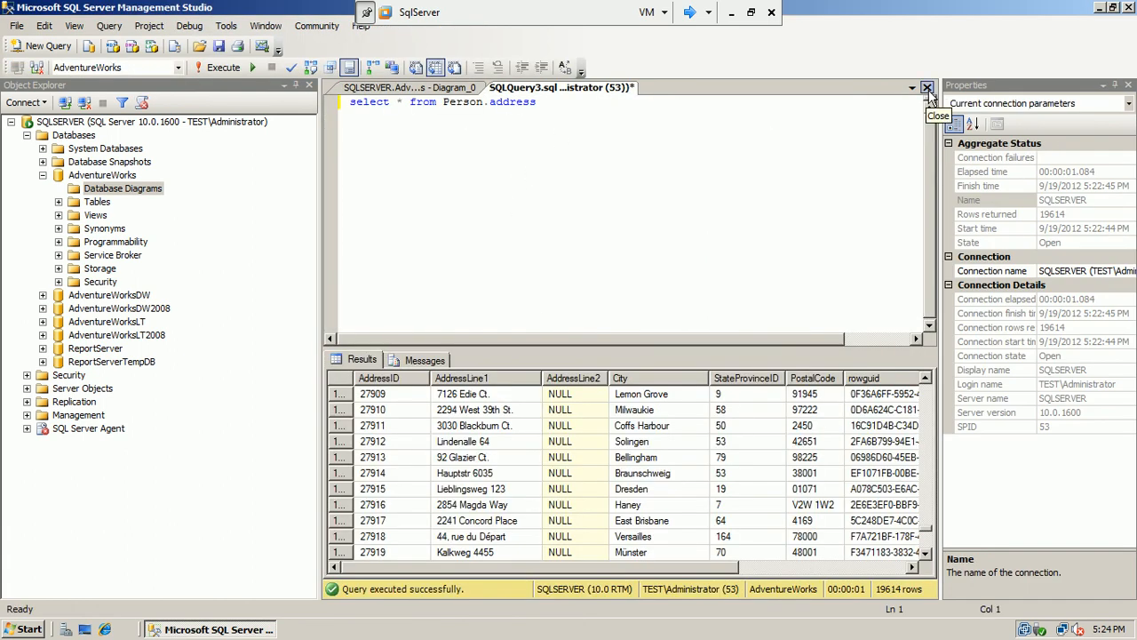
click(927, 88)
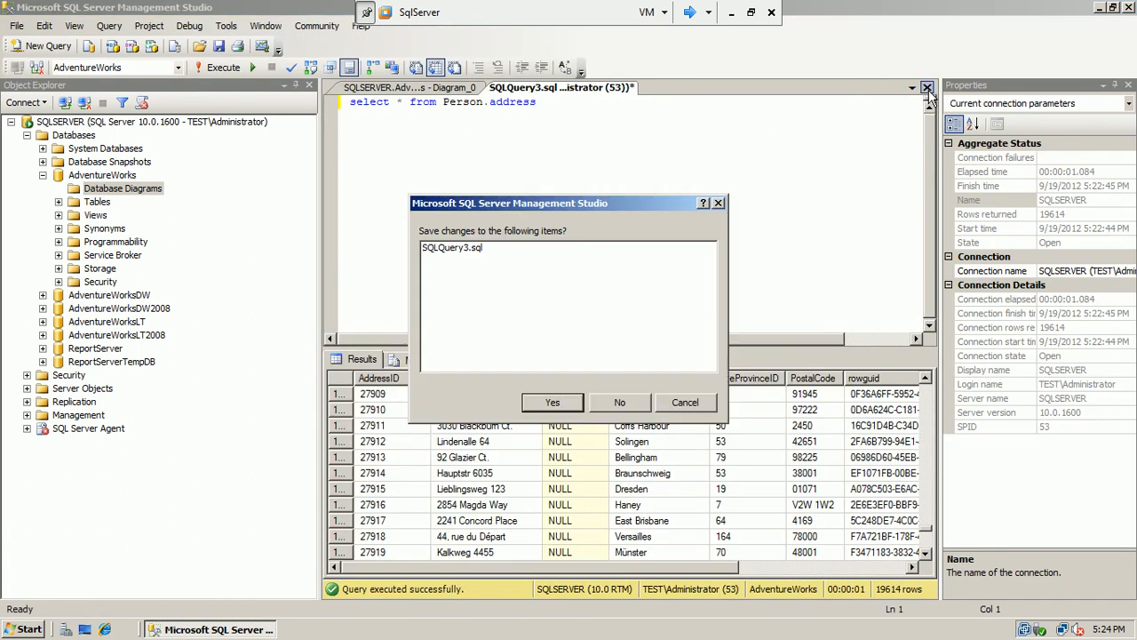
click(619, 405)
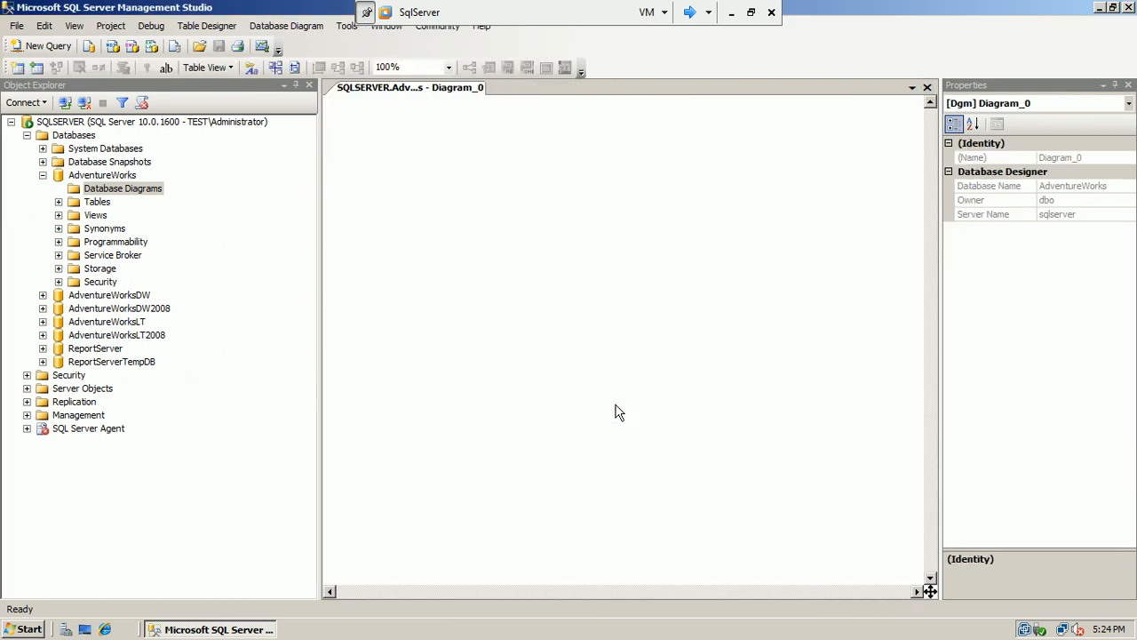
click(928, 87)
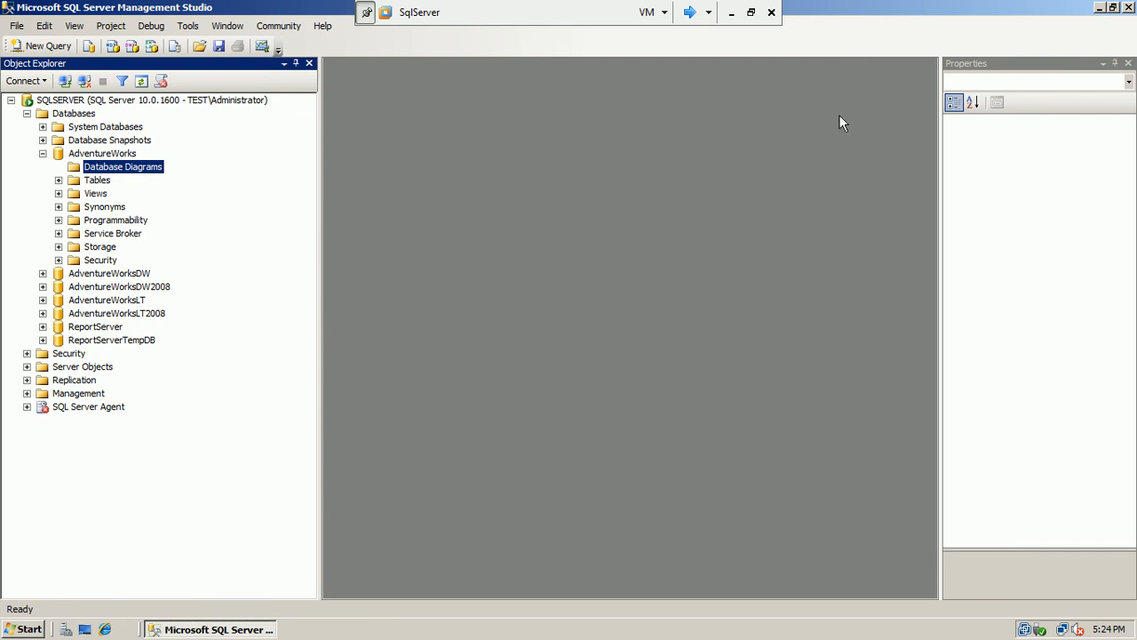
click(1128, 8)
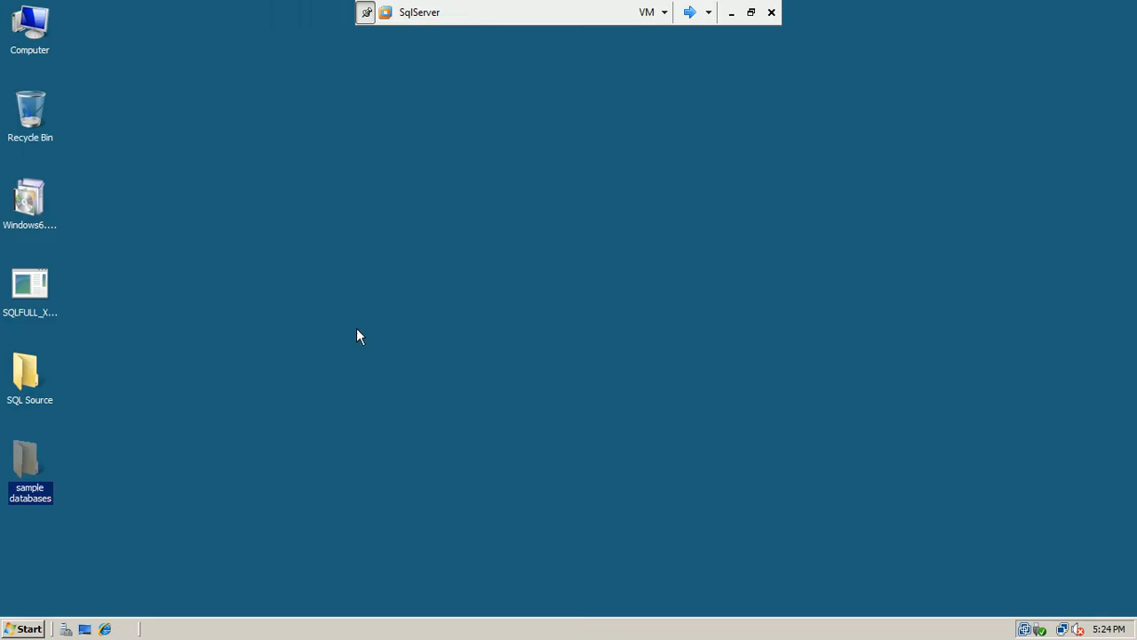
right_click(441, 202)
click(462, 240)
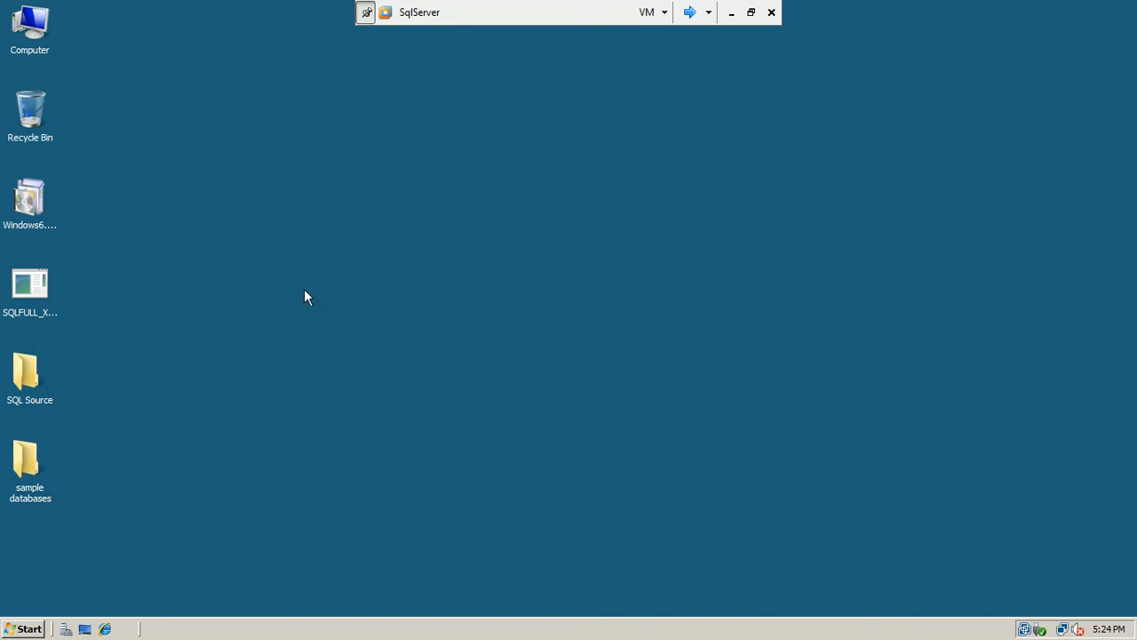
click(22, 628)
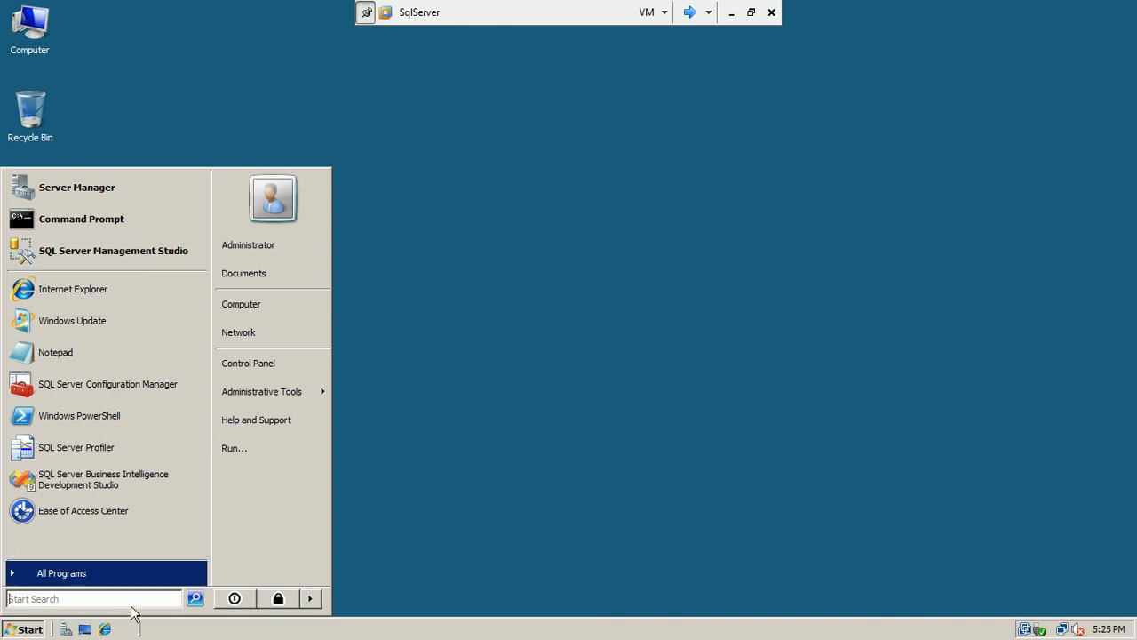
click(150, 579)
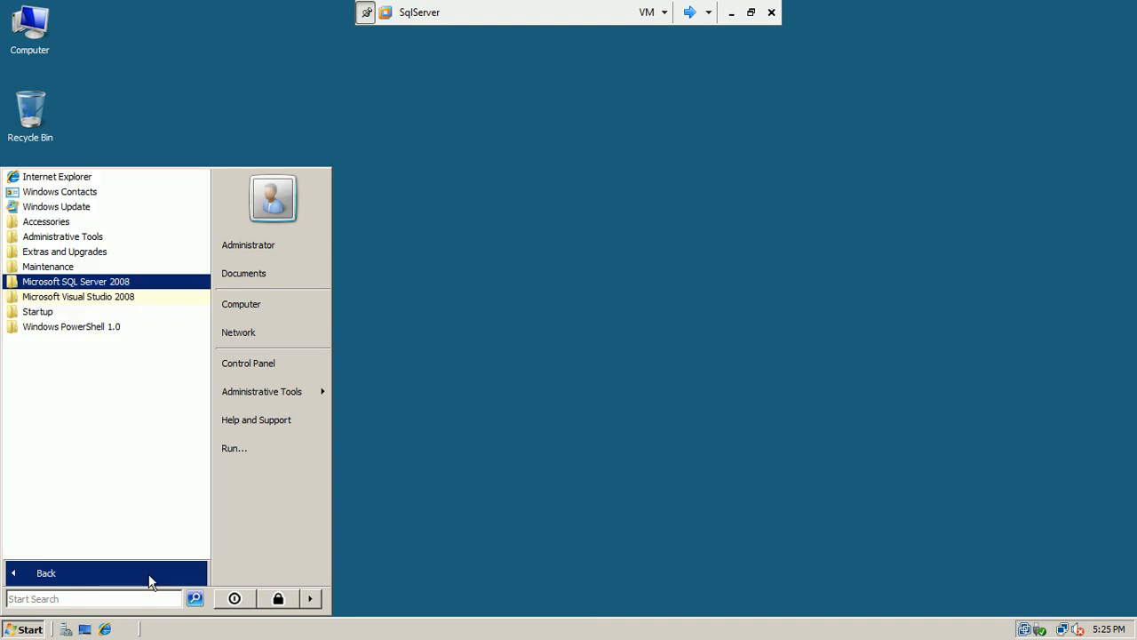
click(458, 395)
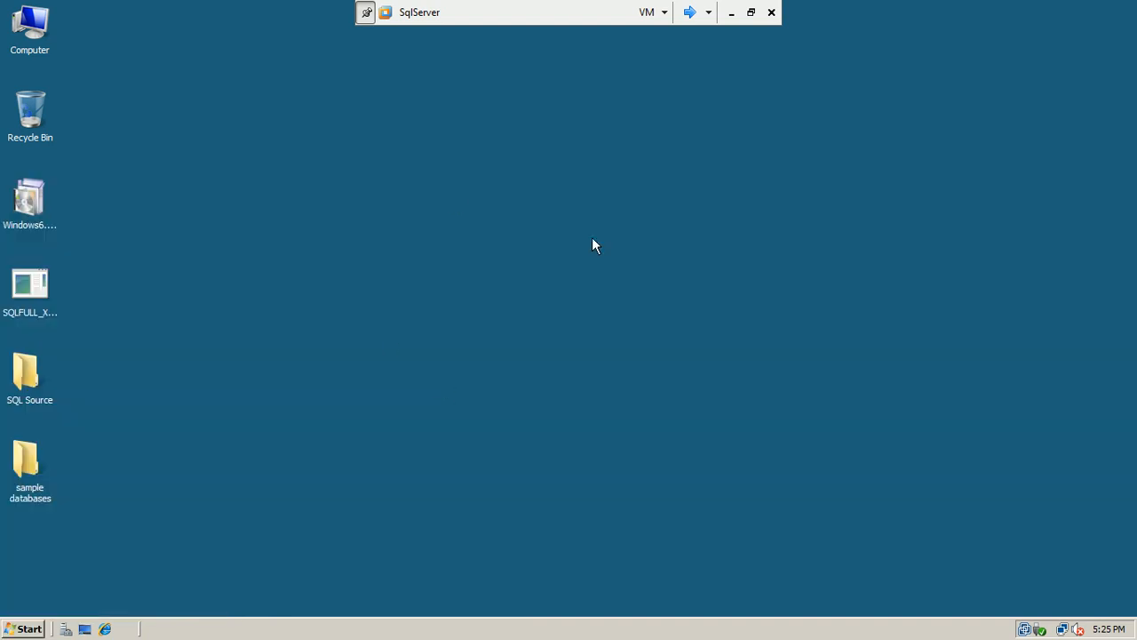
Step: Minimize the virtual machine, switch to the SQL Server 2008 Tools presentation in PowerPoint, and show slide 4 and the title slide
click(732, 12)
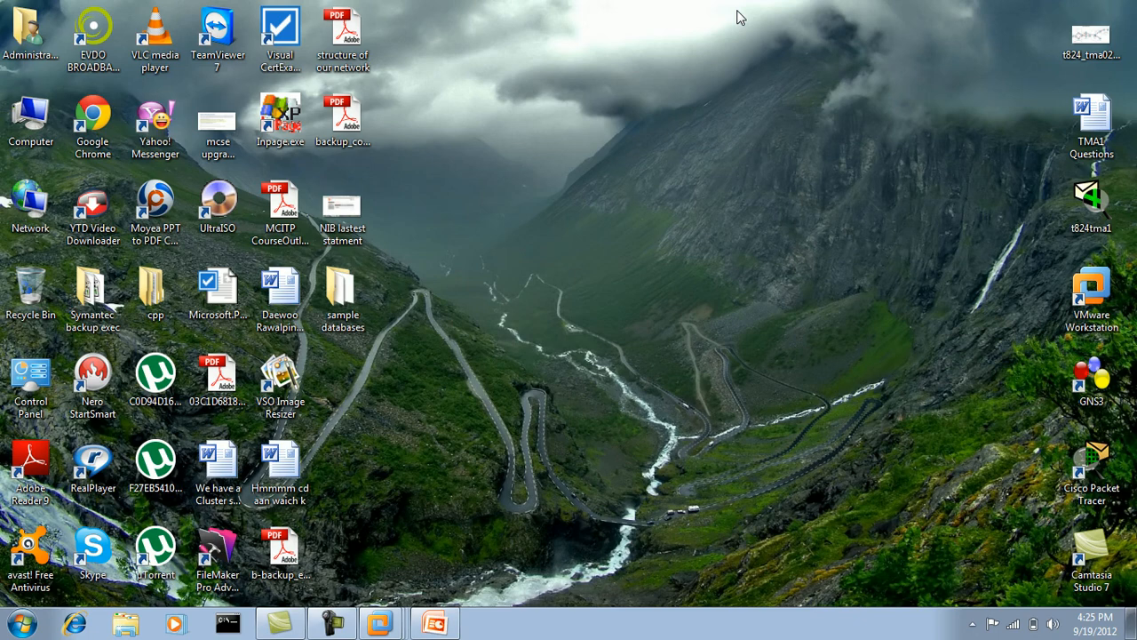
click(436, 624)
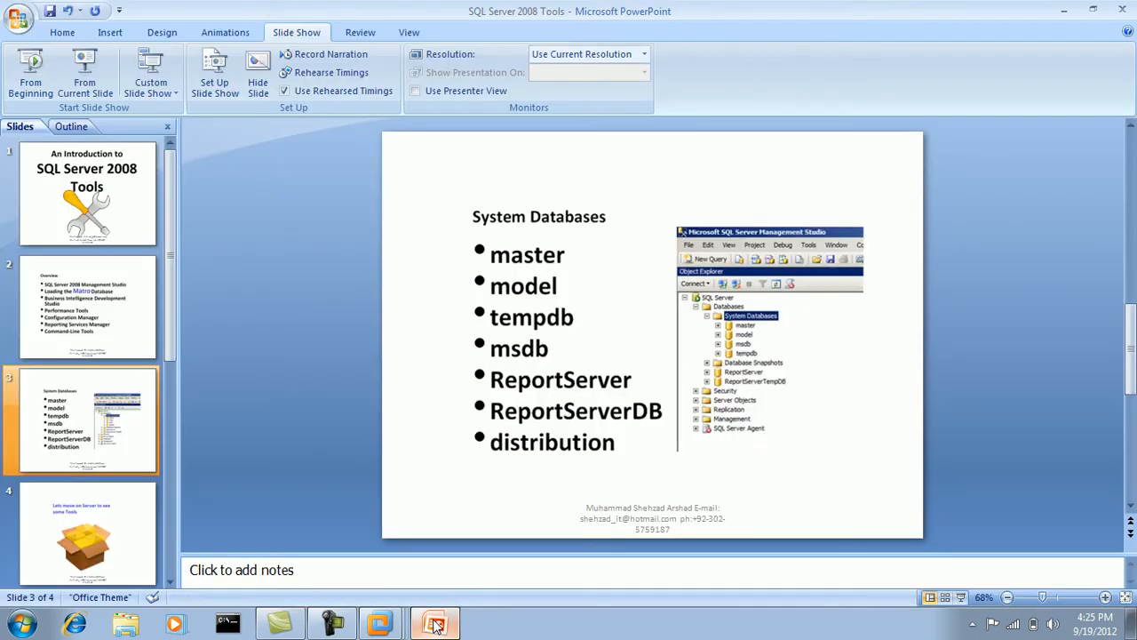
click(130, 518)
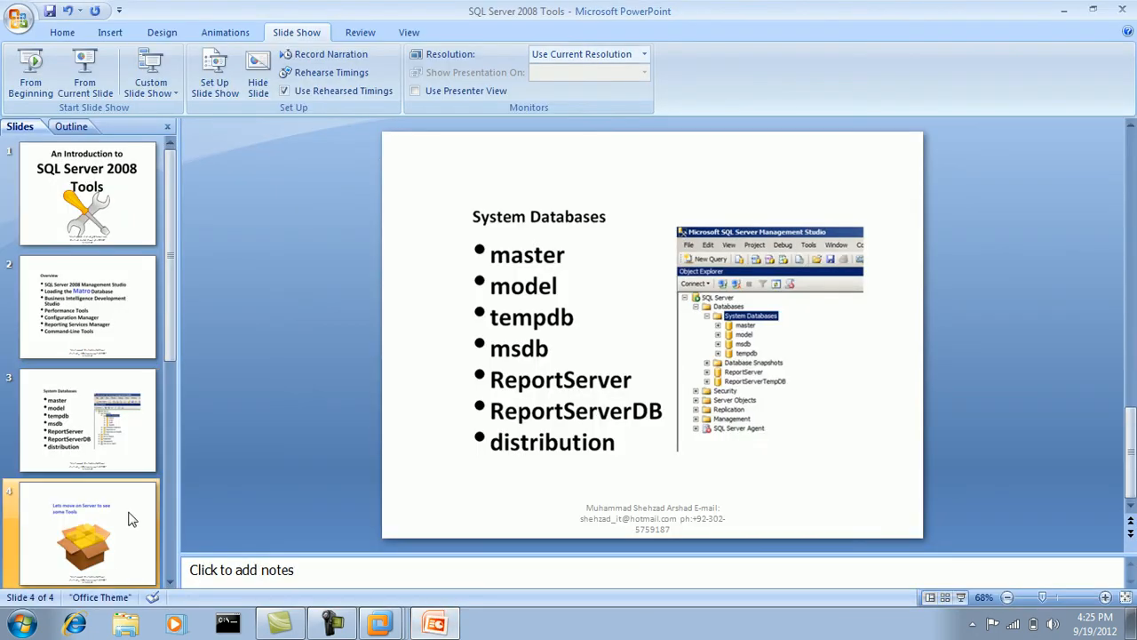
click(110, 241)
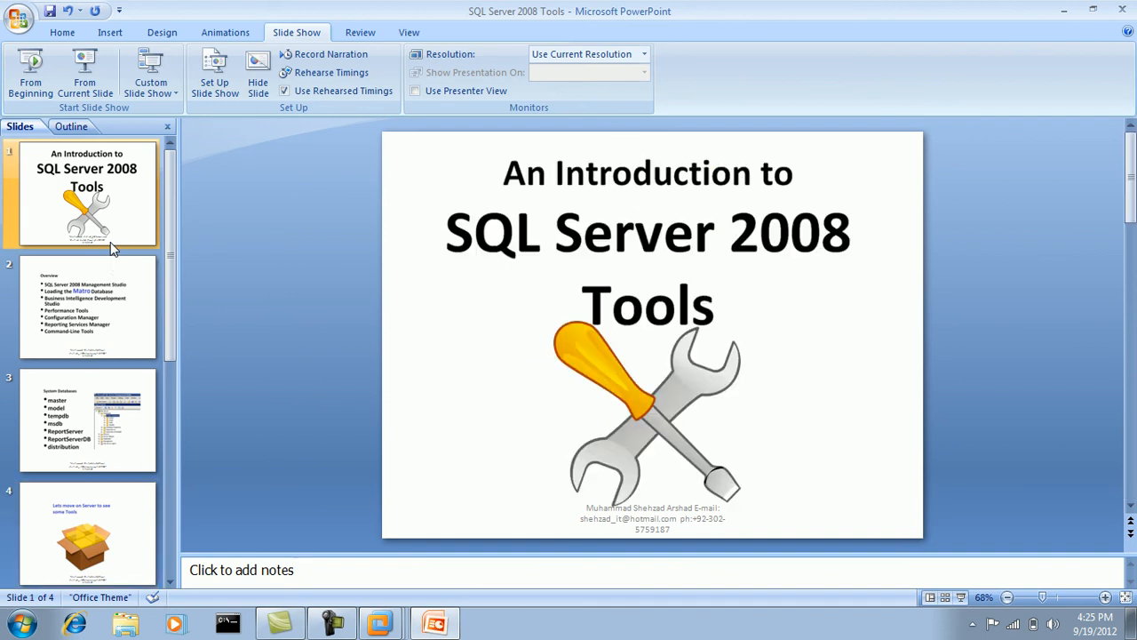
click(332, 624)
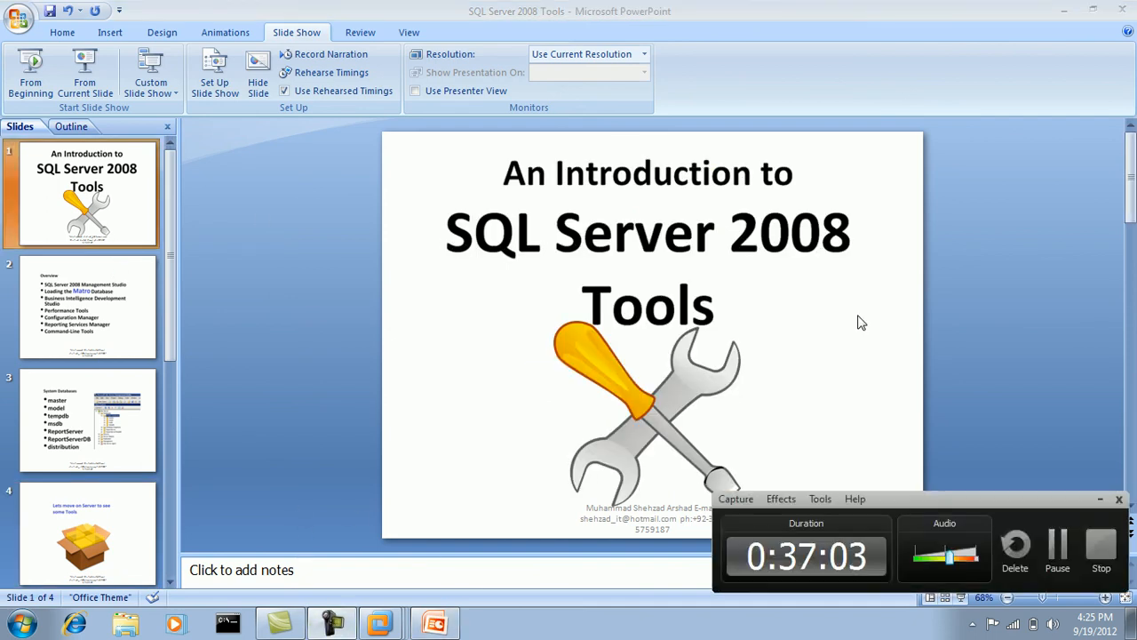